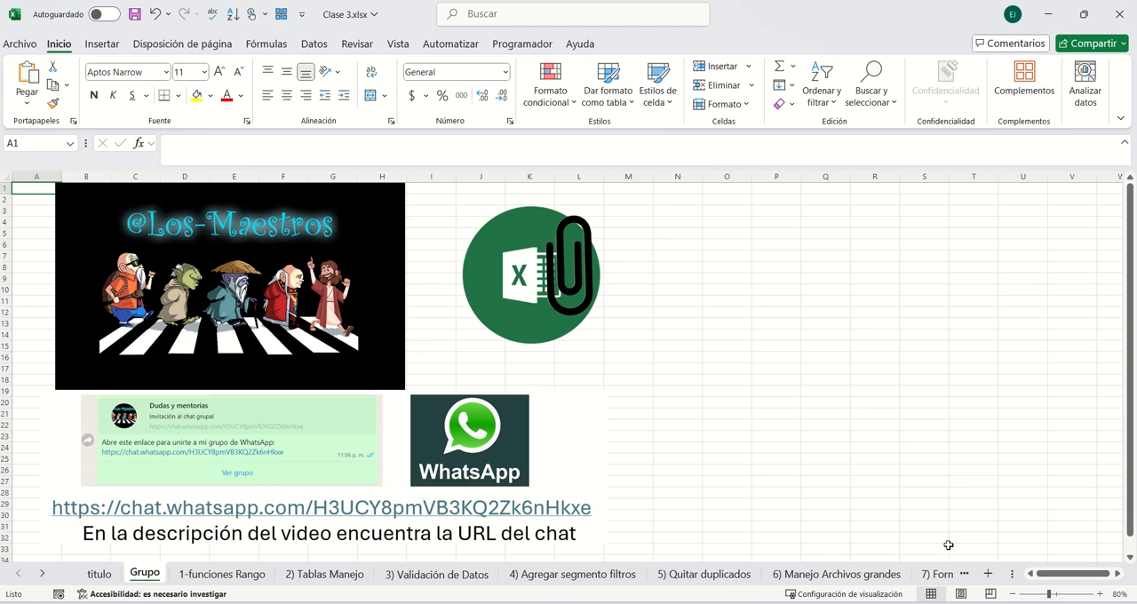
# - Open the 7) Formatos sheet and inspect the formats of the Número and Fracción example cells
pyautogui.click(941, 574)
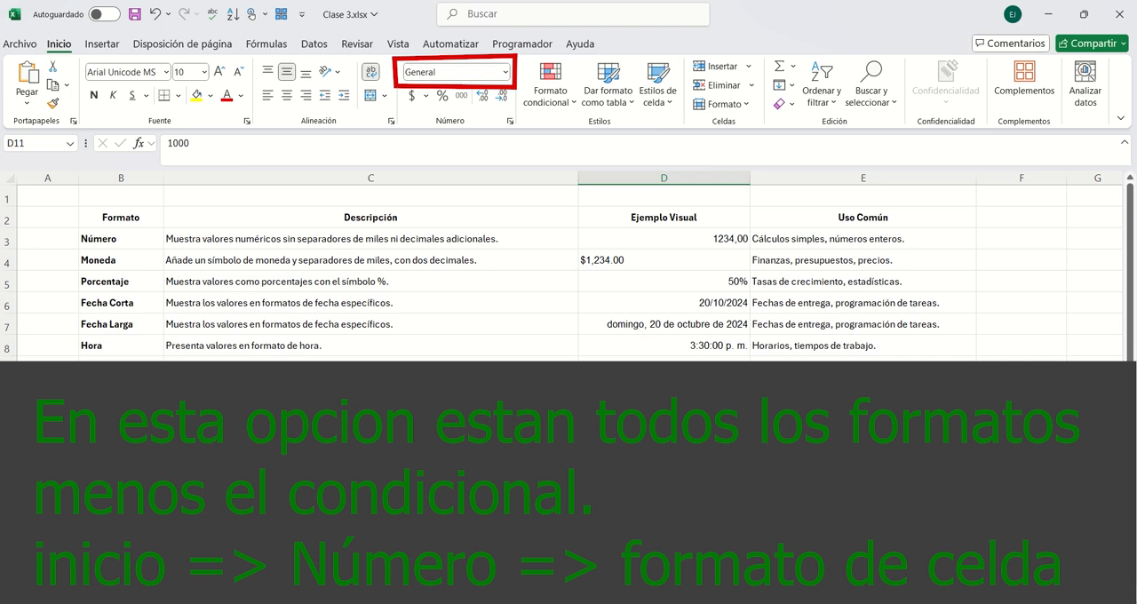
pyautogui.click(691, 238)
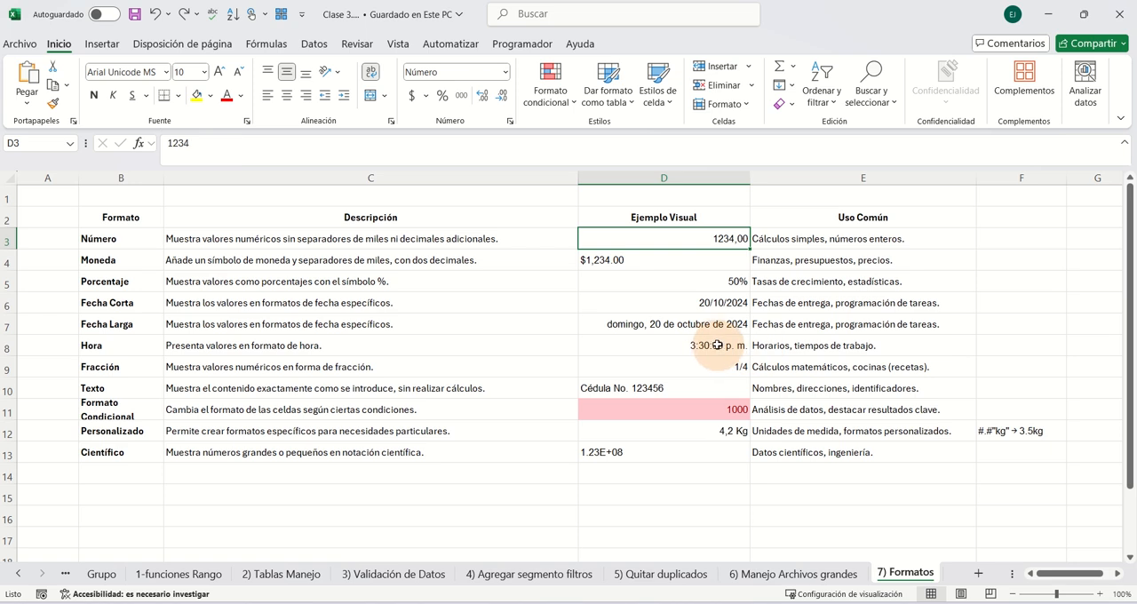
pyautogui.click(701, 368)
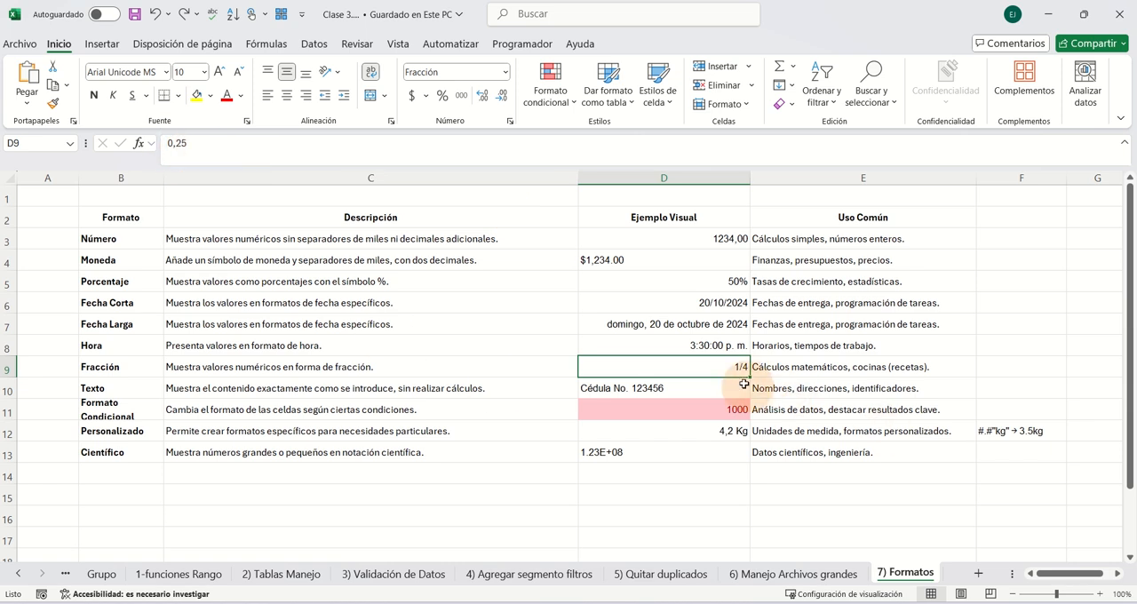
# - Review the conditional formatting rule applied to the example cell D11 in the rules manager
pyautogui.click(691, 412)
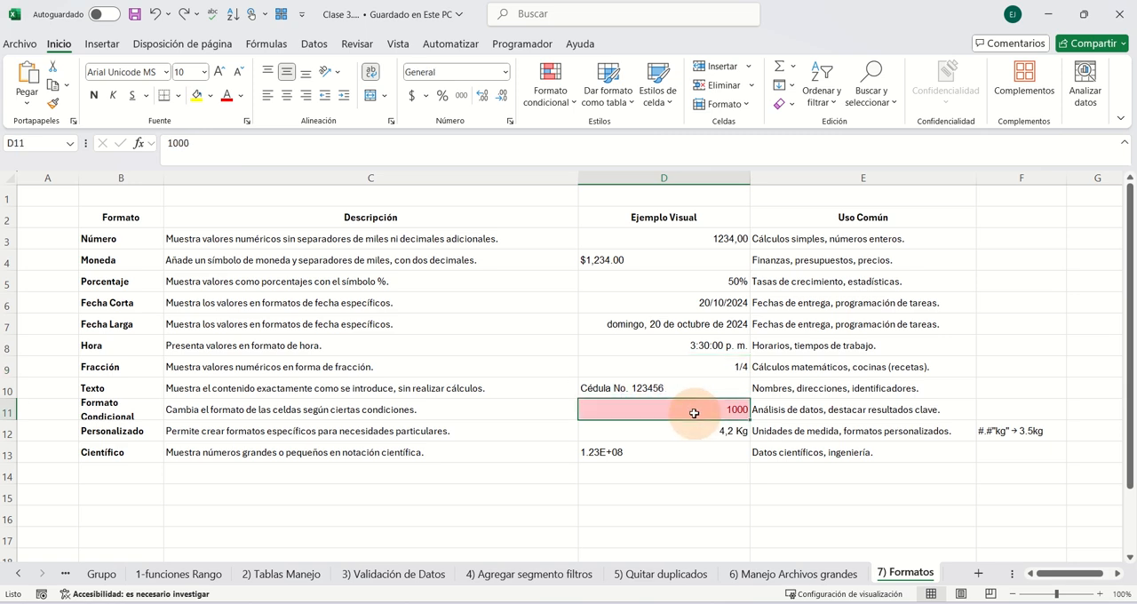
pyautogui.click(557, 90)
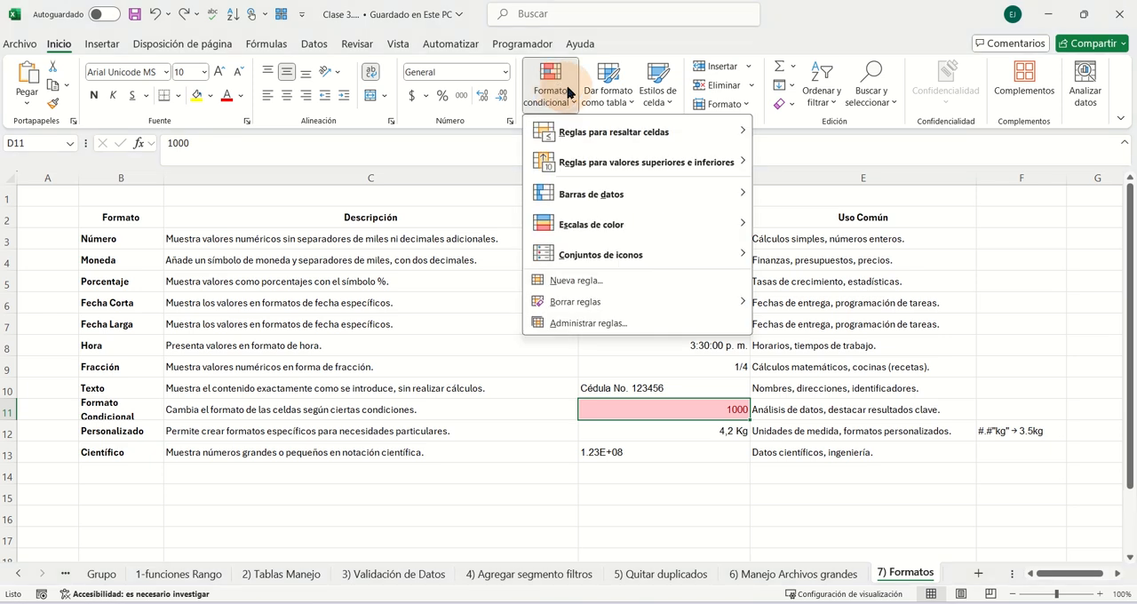
pyautogui.click(587, 323)
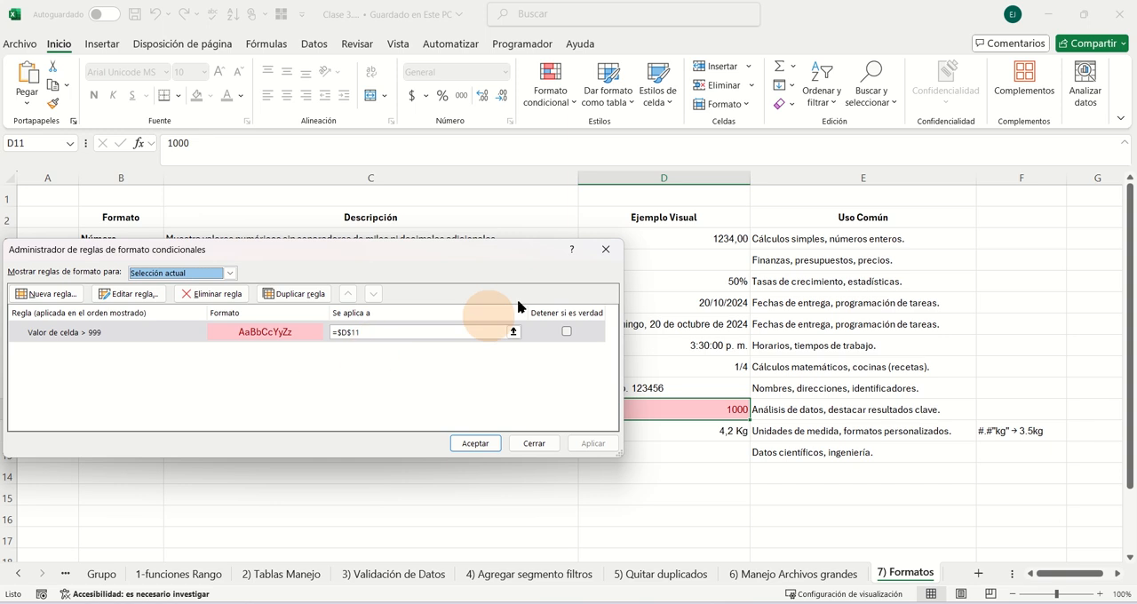
pyautogui.click(602, 250)
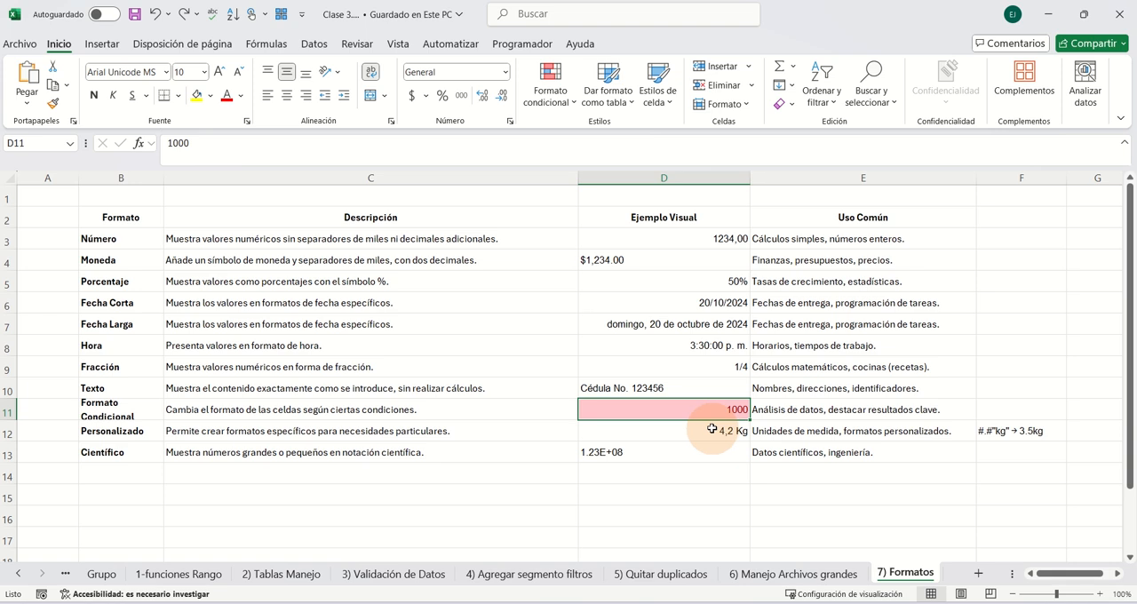
# - Review the custom number format codes for the Personalizado example in D12, and check the format of the Científico example in D13
pyautogui.click(708, 428)
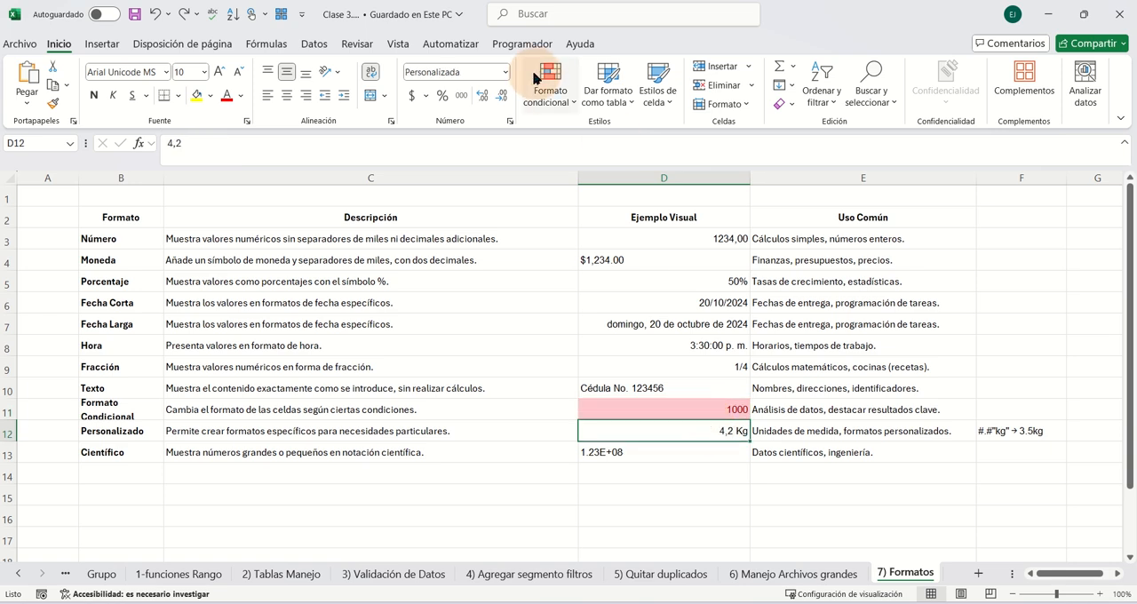
pyautogui.click(504, 72)
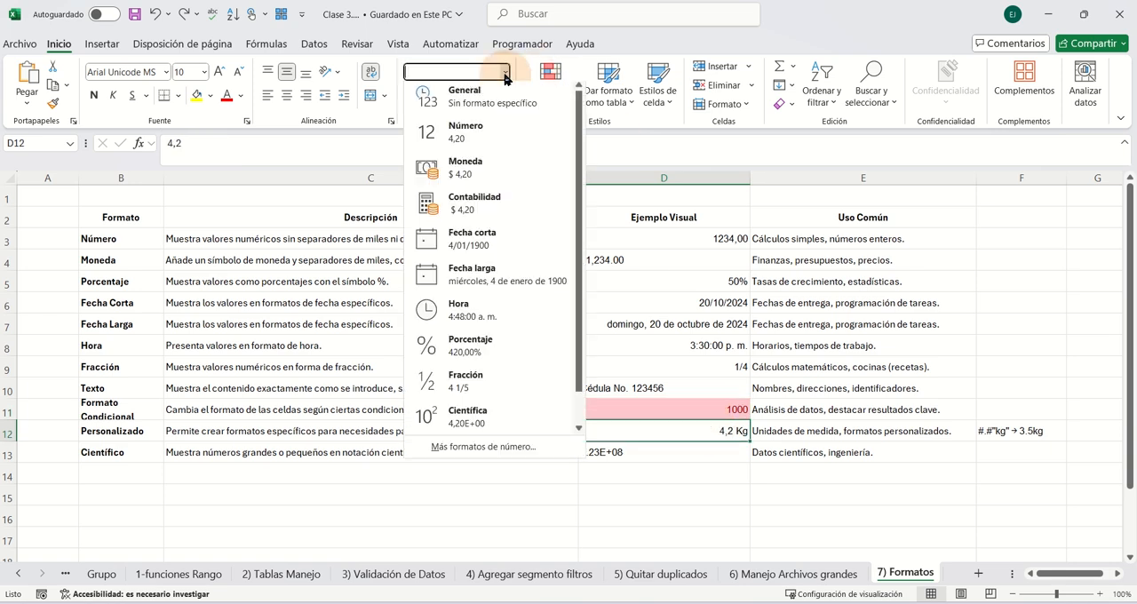
pyautogui.click(479, 447)
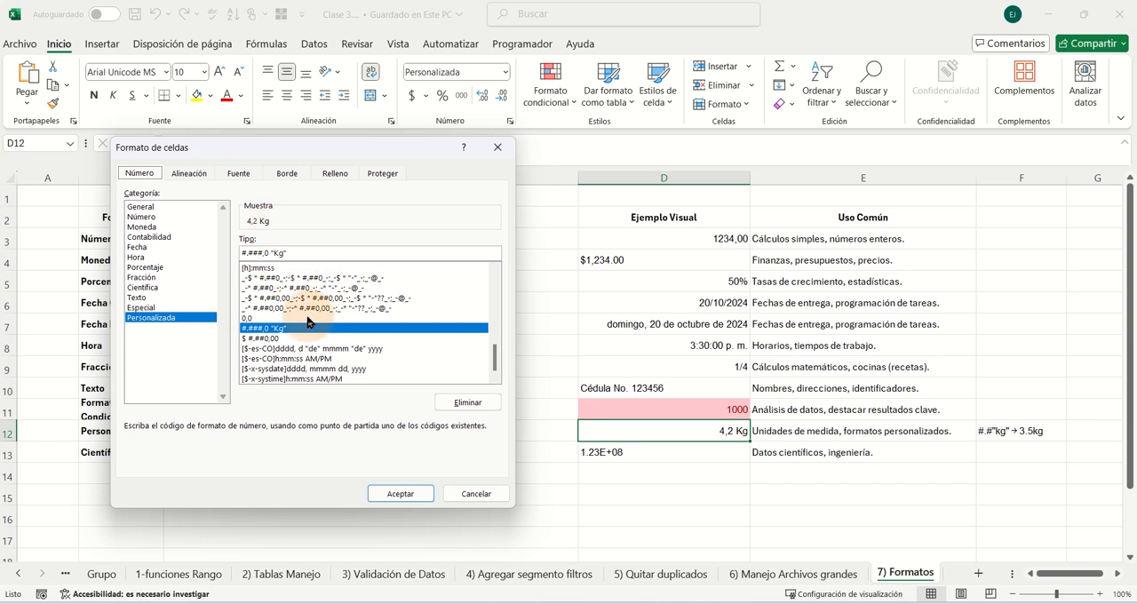
pyautogui.scroll(2, 310, 336)
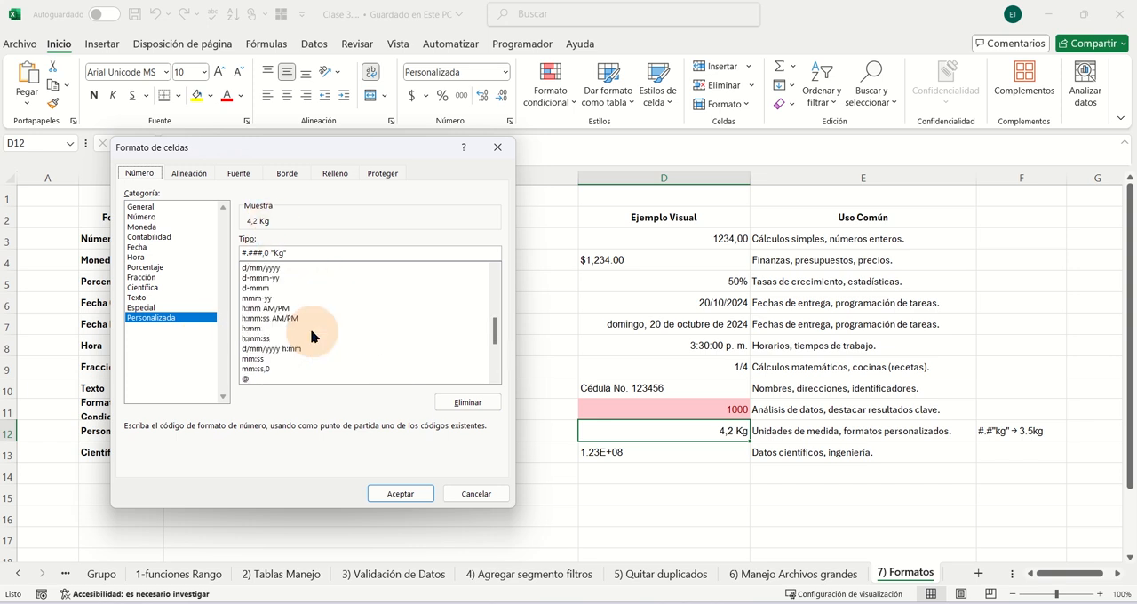
pyautogui.scroll(2, 310, 336)
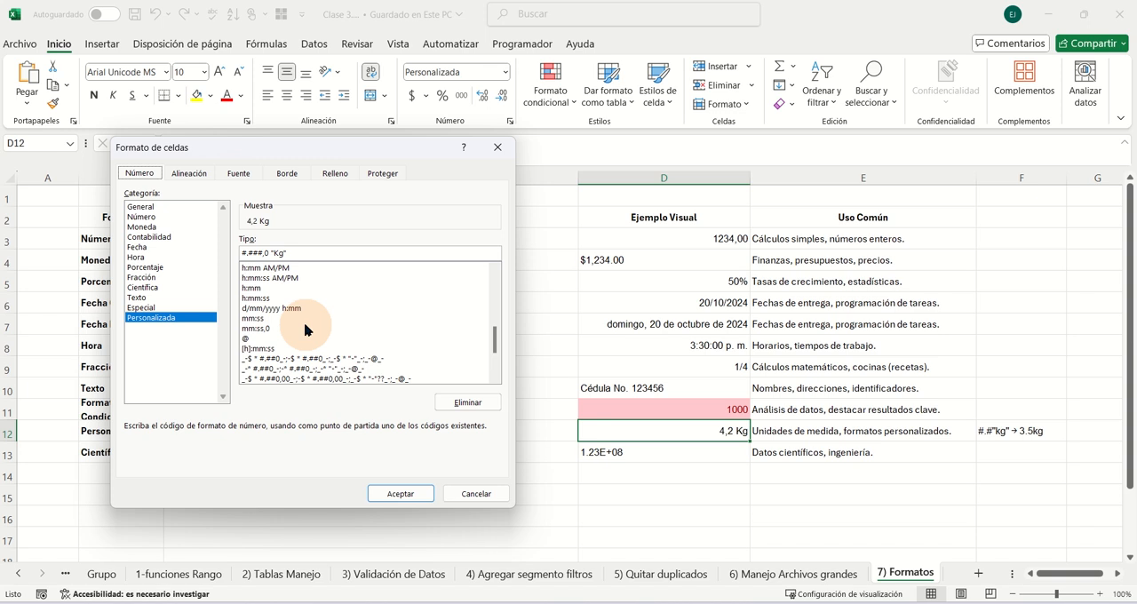
pyautogui.scroll(3, 304, 320)
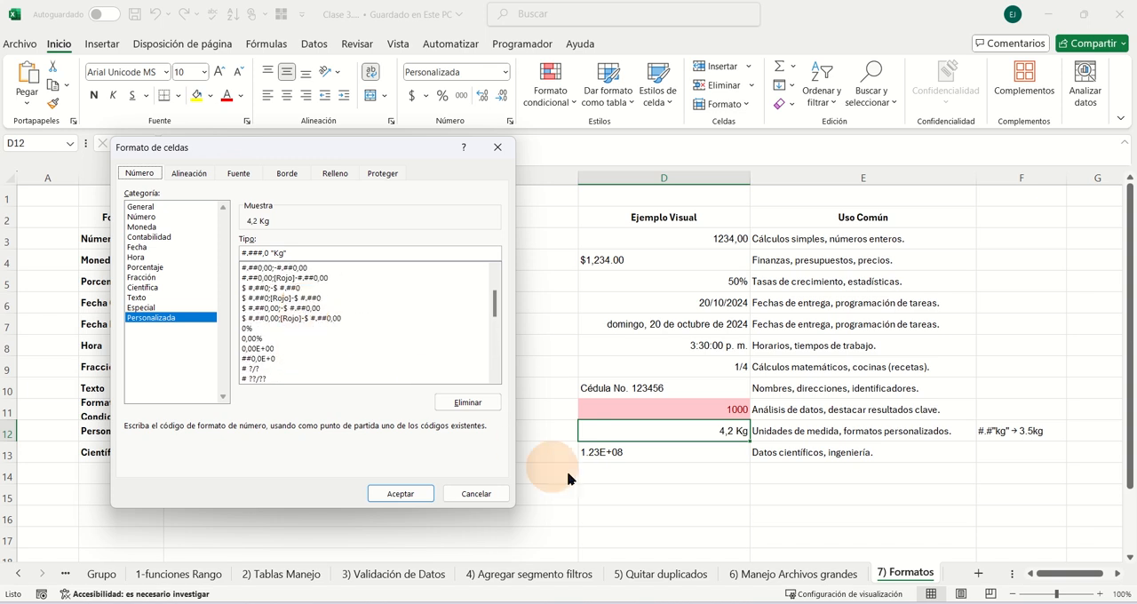
pyautogui.click(401, 495)
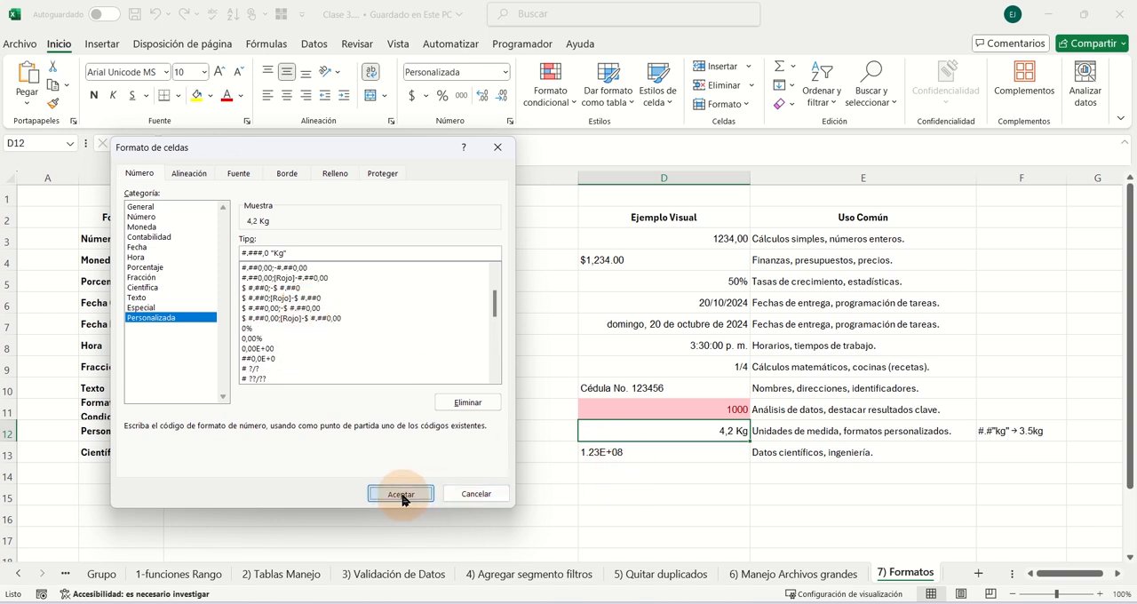
pyautogui.click(622, 453)
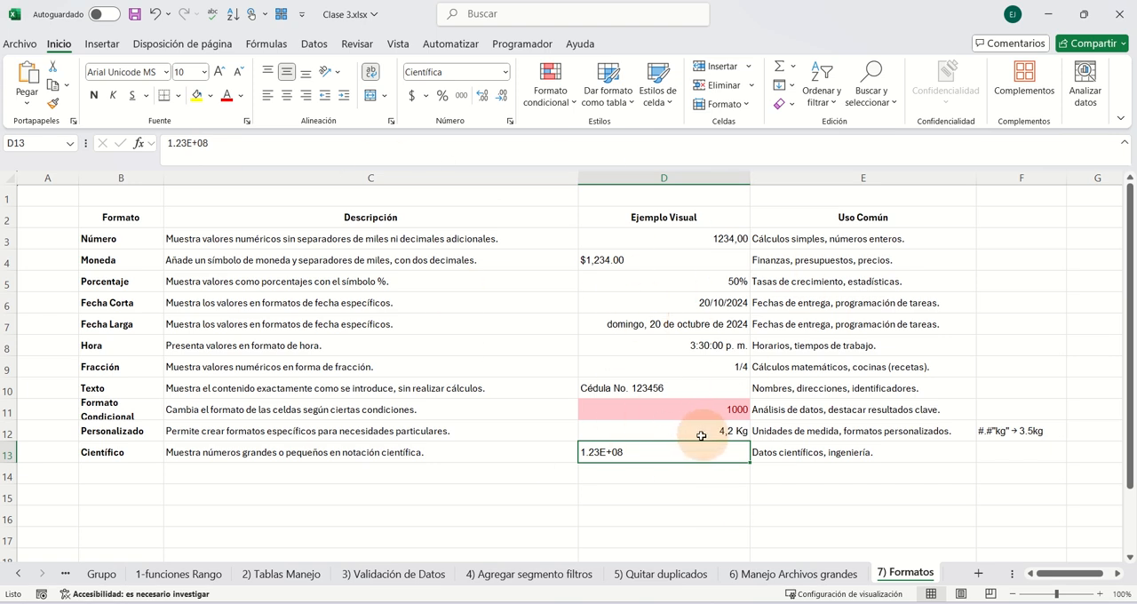
# - Open the 6) Manejo Archivos grandes sheet and look over its table from the first column down past the last record
pyautogui.click(803, 573)
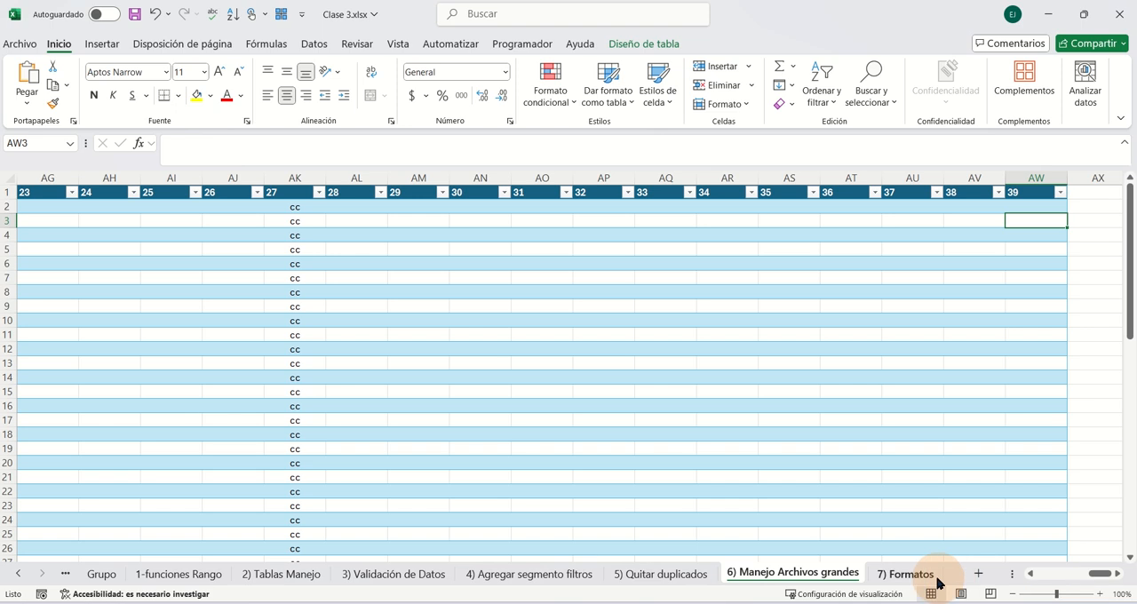
pyautogui.moveTo(1011, 573); pyautogui.dragTo(893, 572)
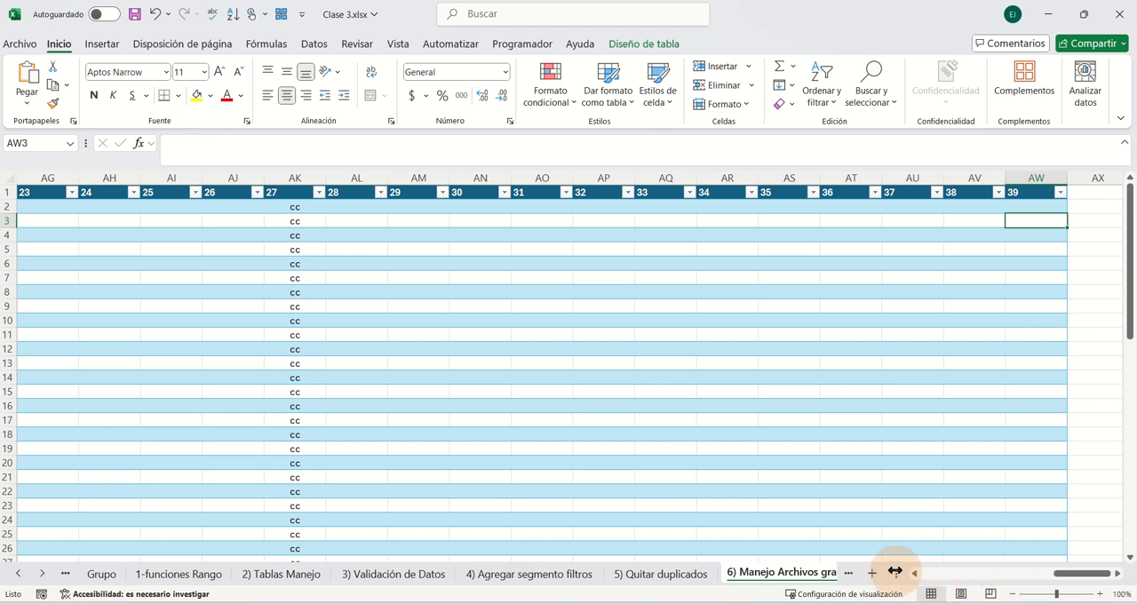
pyautogui.moveTo(1078, 573); pyautogui.dragTo(931, 573)
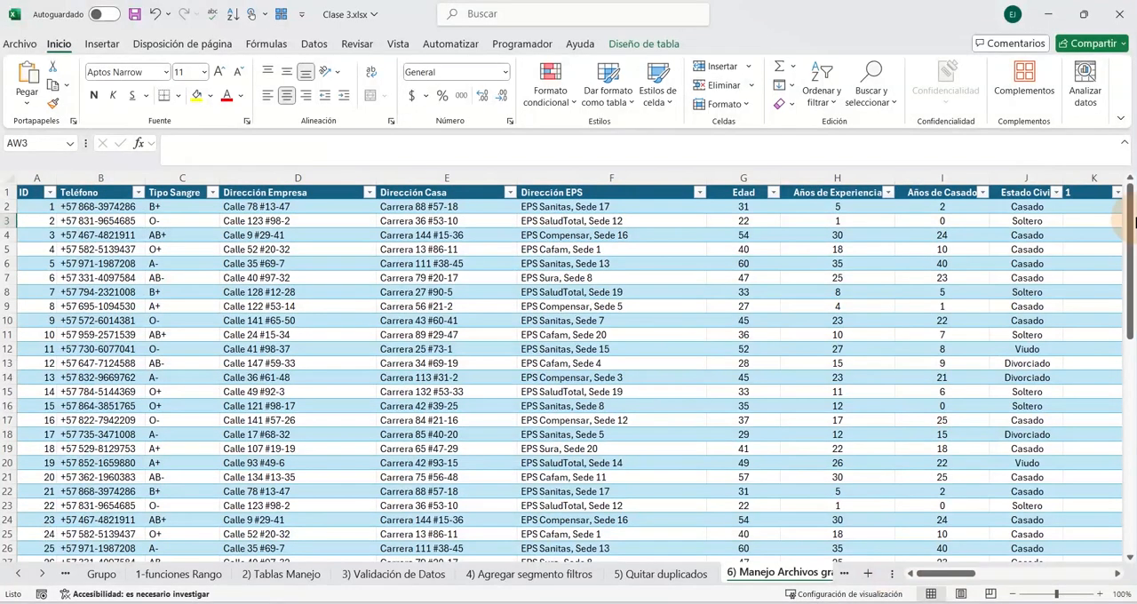
pyautogui.moveTo(1129, 231); pyautogui.dragTo(1101, 464)
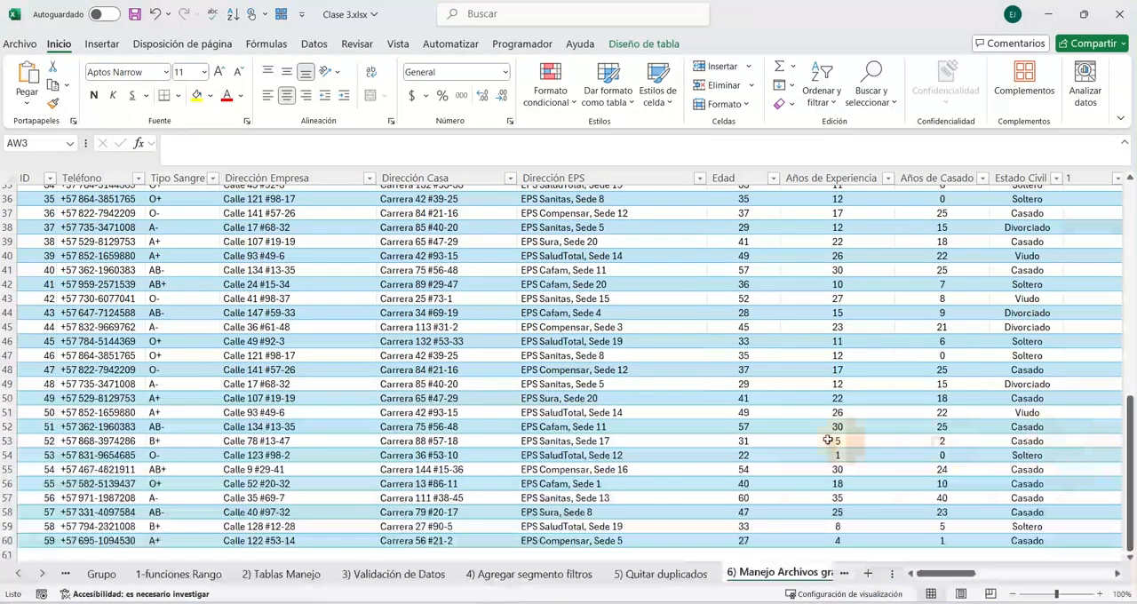
pyautogui.scroll(-7, 208, 261)
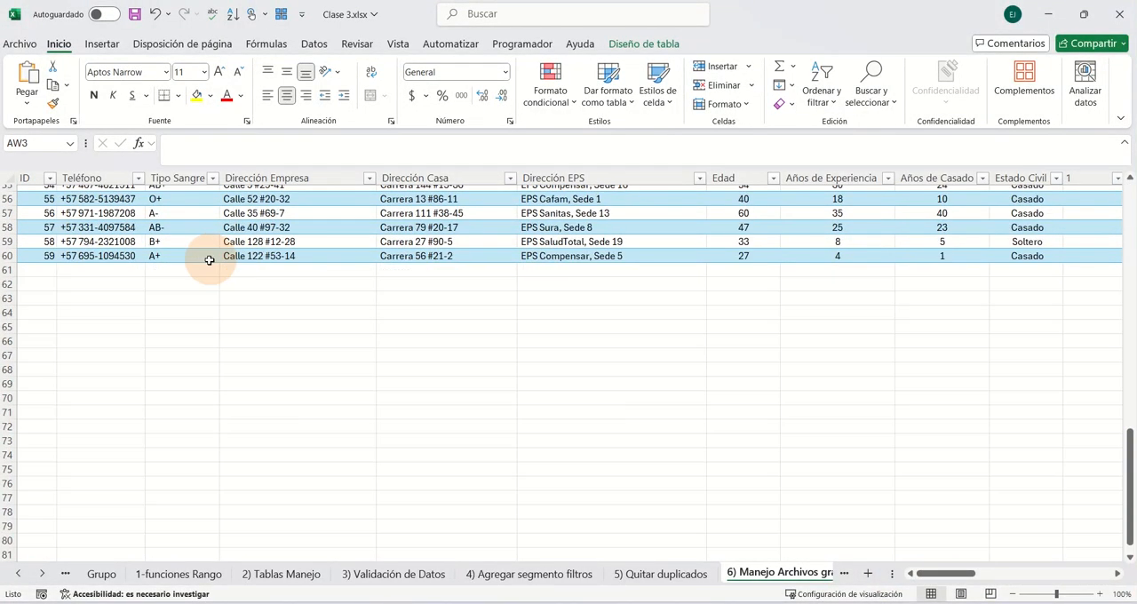
pyautogui.scroll(18, 322, 317)
pyautogui.moveTo(1133, 258)
pyautogui.mouseDown()
pyautogui.moveTo(1128, 461)
pyautogui.moveTo(1130, 254)
pyautogui.mouseUp()
# - From cell D7, jump to the sheet's last row, back up to the header row, and across to the sheet's last column
pyautogui.click(233, 278)
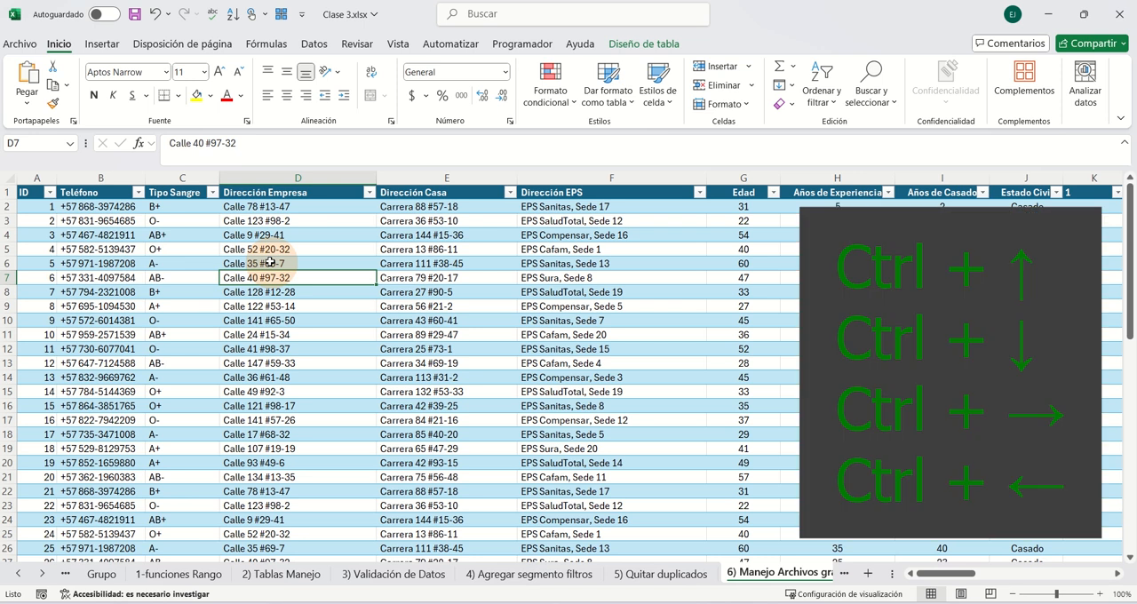
pyautogui.hotkey('ctrl', 'Down')
pyautogui.hotkey('ctrl', 'Down')
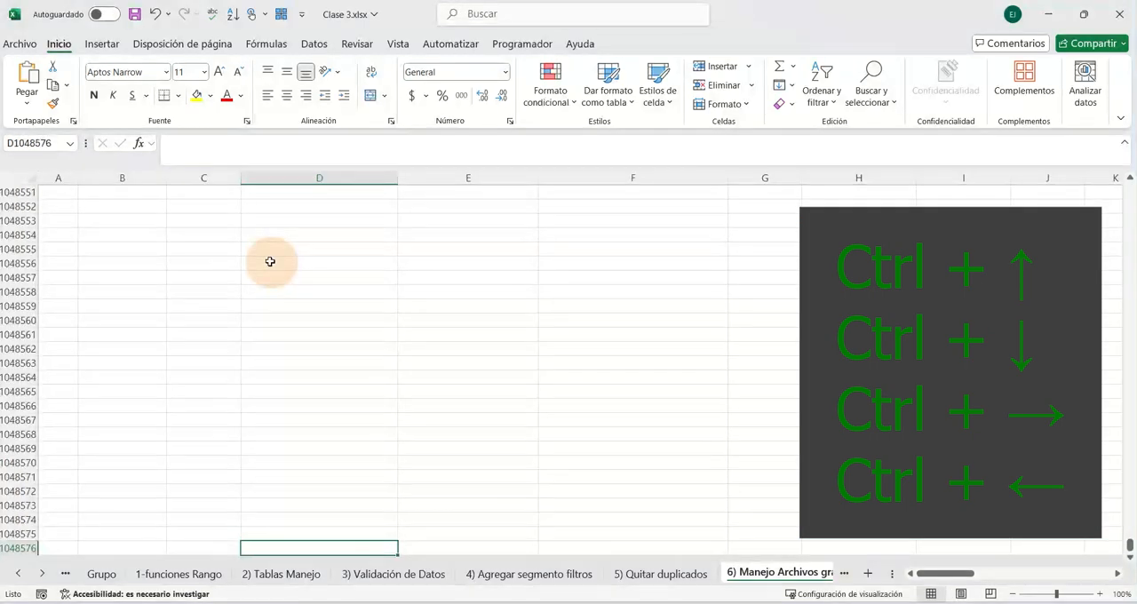
pyautogui.hotkey('ctrl', 'Up')
pyautogui.hotkey('ctrl', 'Up')
pyautogui.hotkey('ctrl', 'Right')
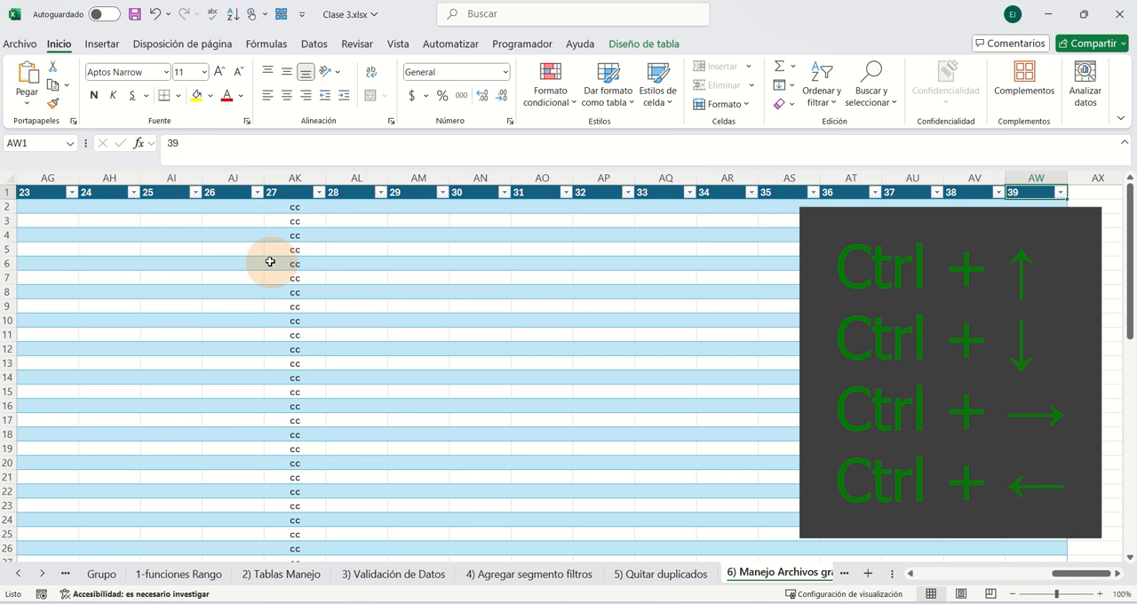
pyautogui.hotkey('ctrl', 'Right')
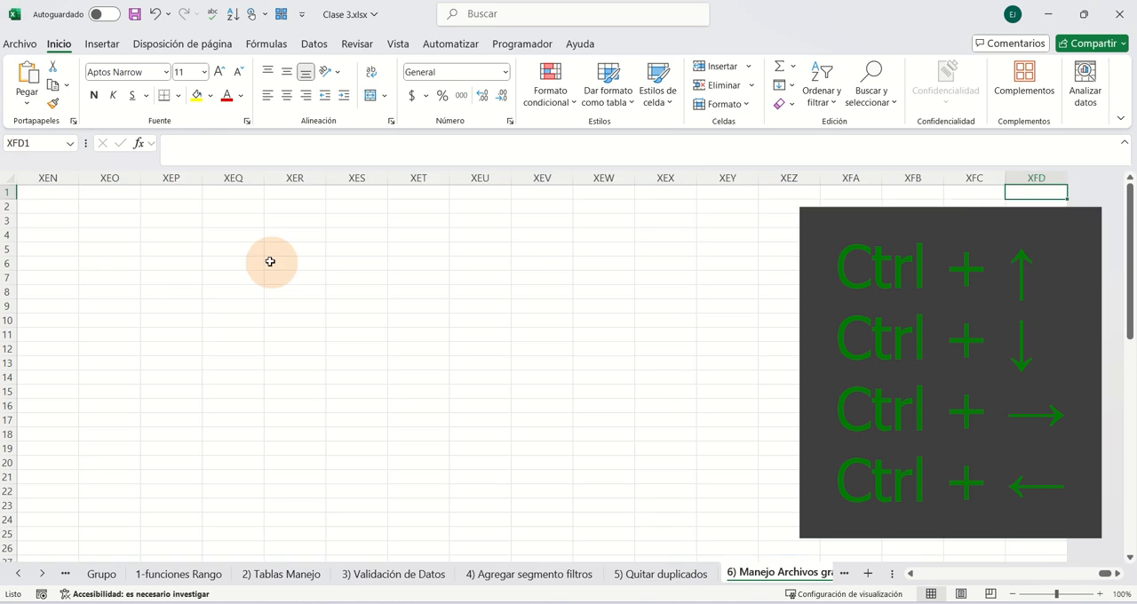
# - Jump along the table's edges from header 39 through its bottom row and top row, ending at the ID header in A1
pyautogui.hotkey('ctrl', 'Left')
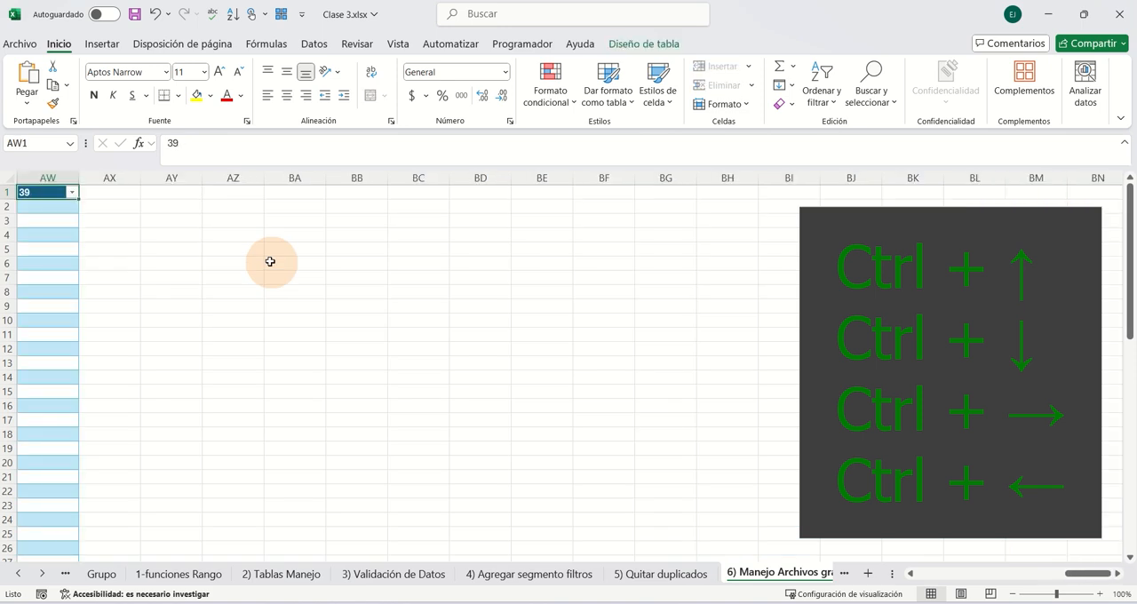
pyautogui.hotkey('ctrl', 'Down')
pyautogui.hotkey('ctrl', 'Left')
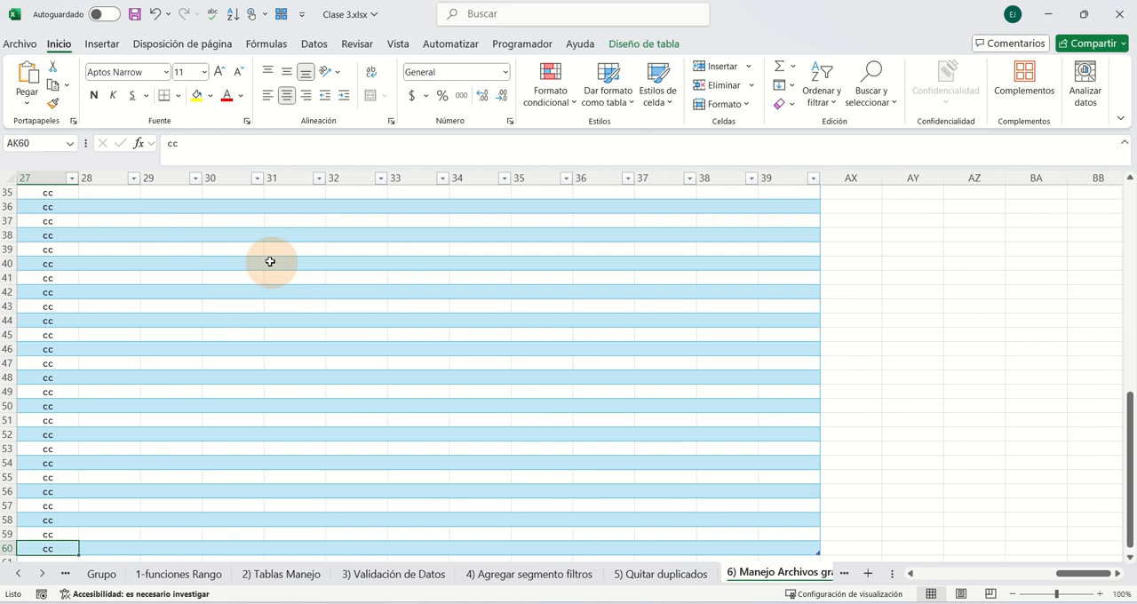
pyautogui.hotkey('ctrl', 'Left')
pyautogui.hotkey('ctrl', 'Left')
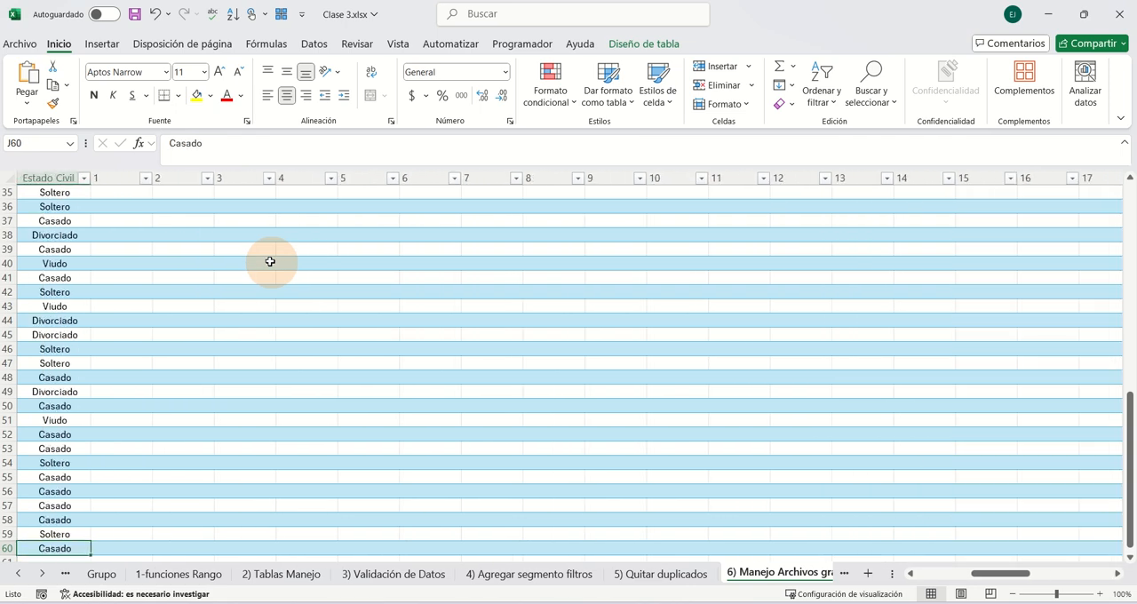
pyautogui.hotkey('ctrl', 'Left')
pyautogui.hotkey('ctrl', 'Up')
pyautogui.hotkey('ctrl', 'Right')
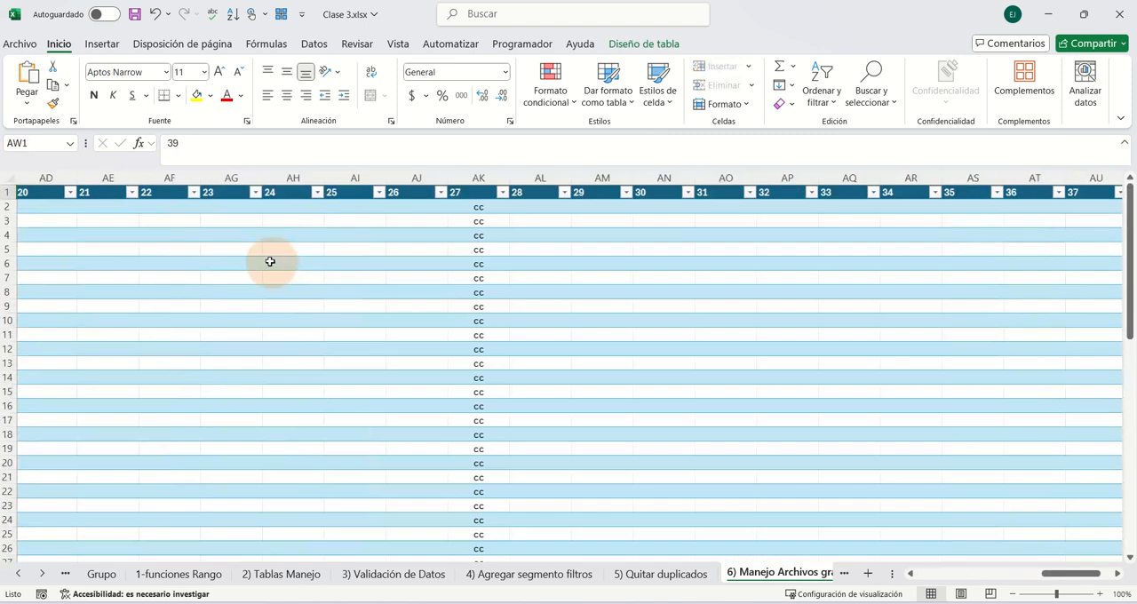
pyautogui.hotkey('ctrl', 'Left')
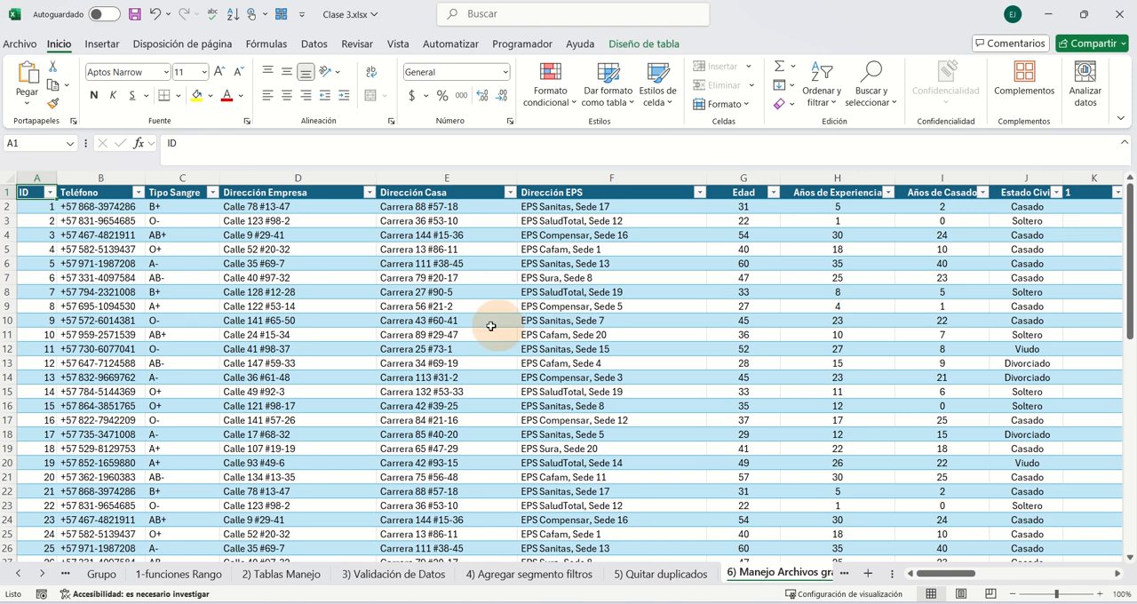
# - Open a second window of the workbook, arrange both windows side by side, and scroll the new one to the table's last records
pyautogui.click(396, 44)
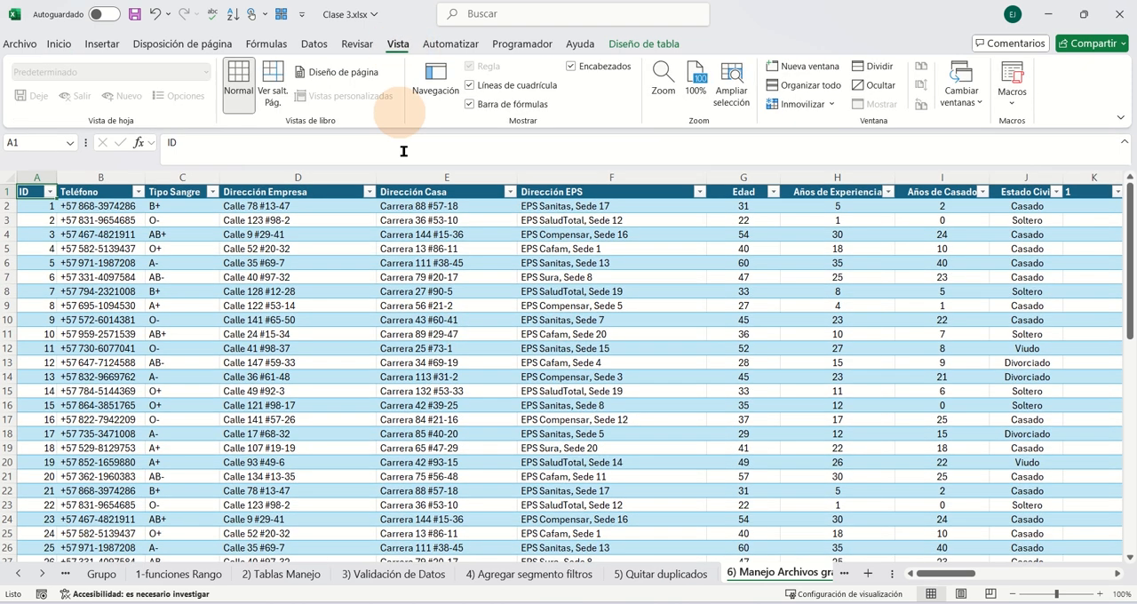
pyautogui.click(808, 69)
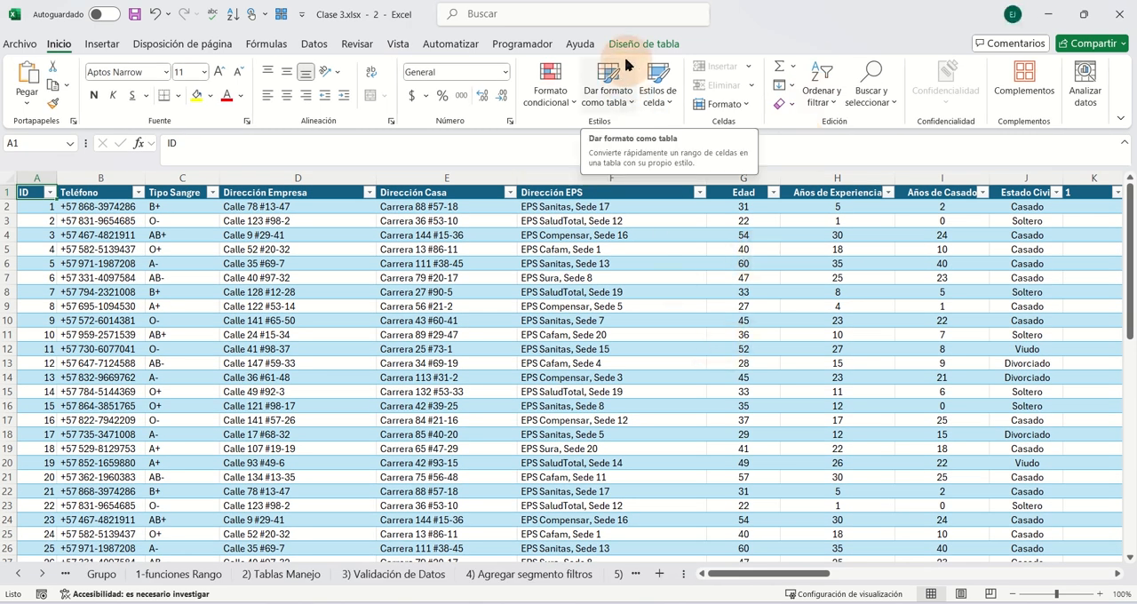
pyautogui.hotkey('alt', 'Tab')
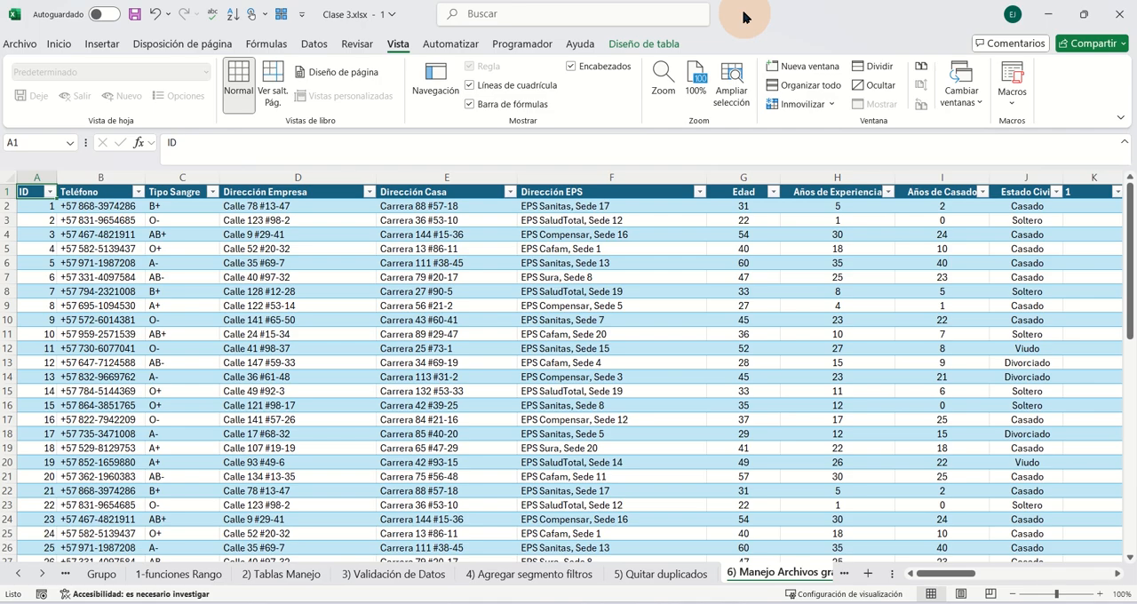
pyautogui.moveTo(743, 18); pyautogui.dragTo(1133, 142)
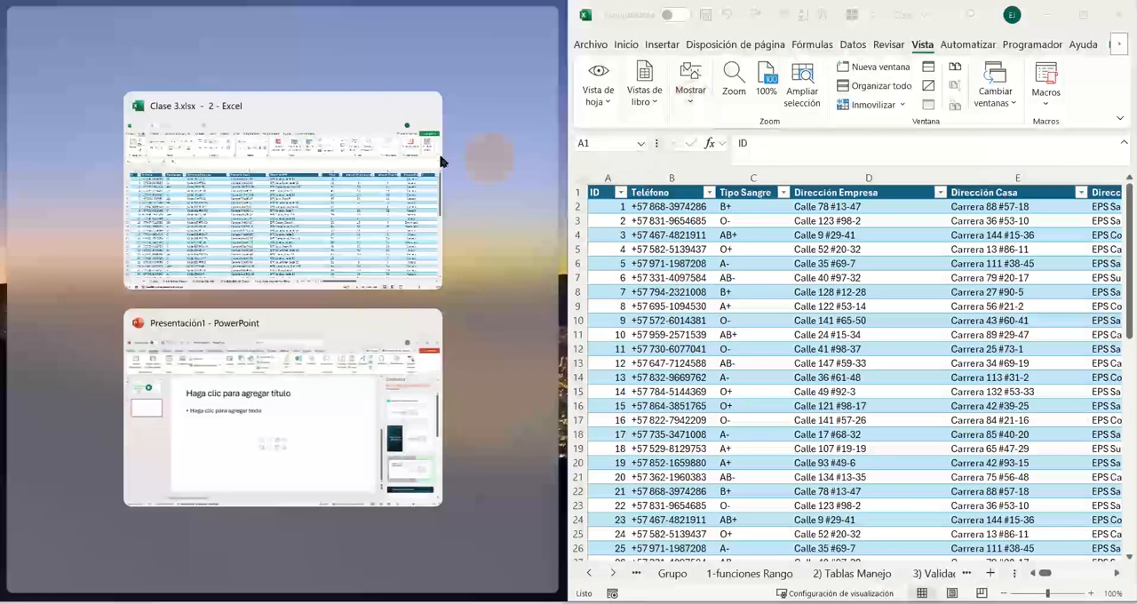
pyautogui.click(300, 186)
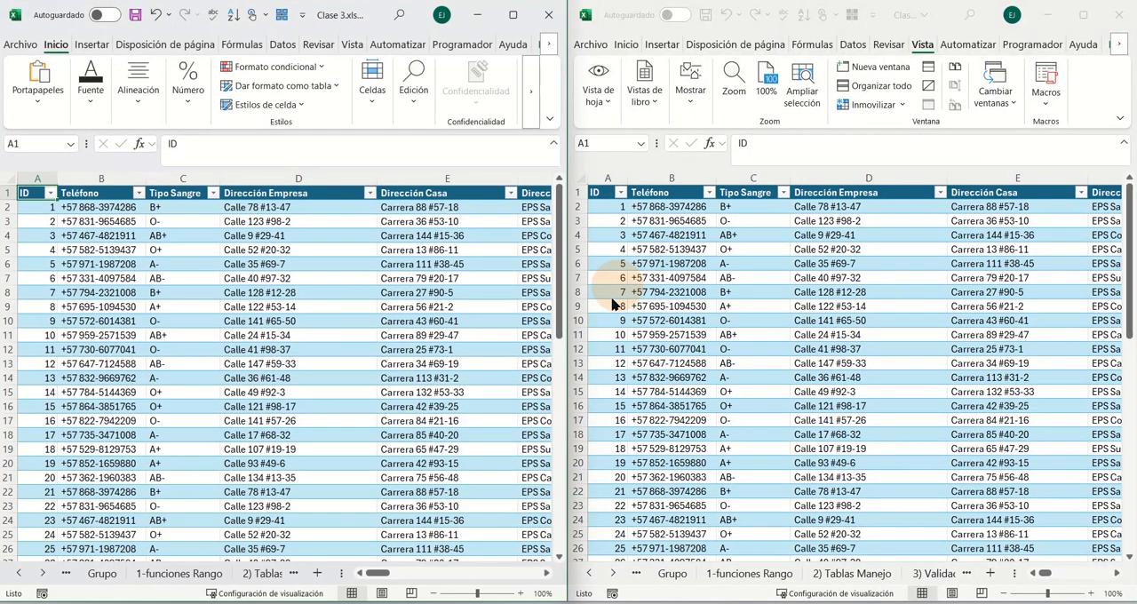
pyautogui.scroll(-17, 533, 333)
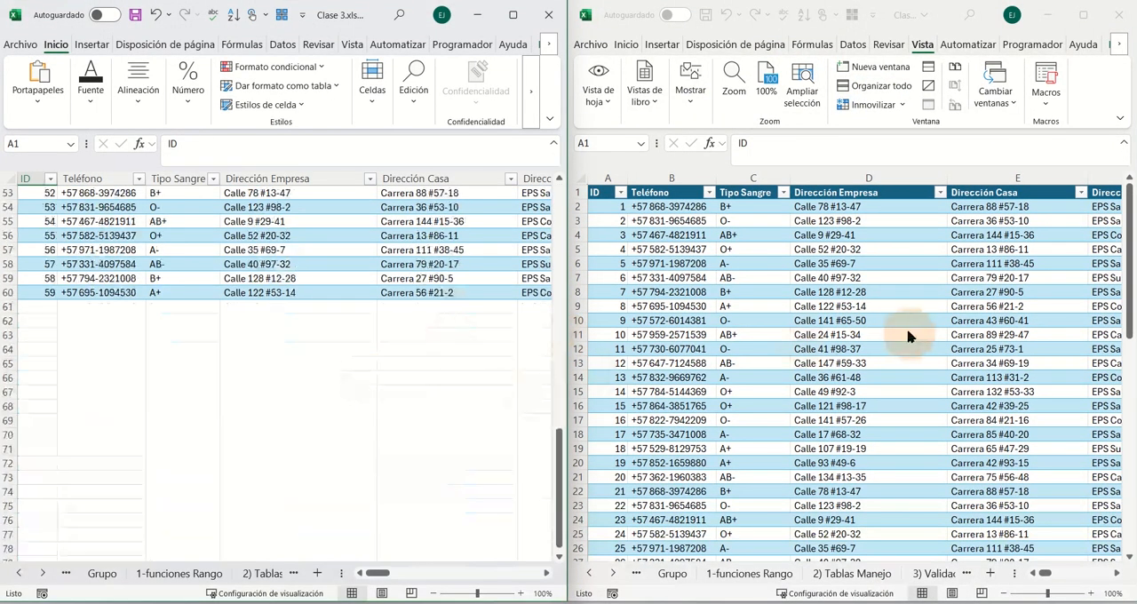
# - Show the 1-funciones Rango sheet in the second window and look down to its table's last records
pyautogui.scroll(7, 909, 334)
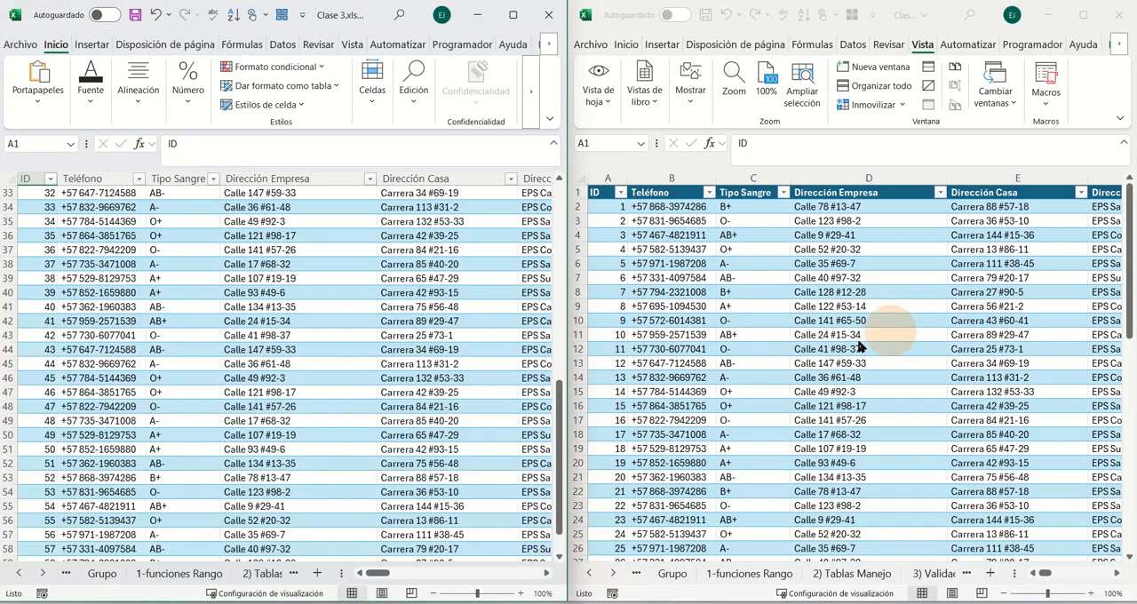
pyautogui.click(749, 573)
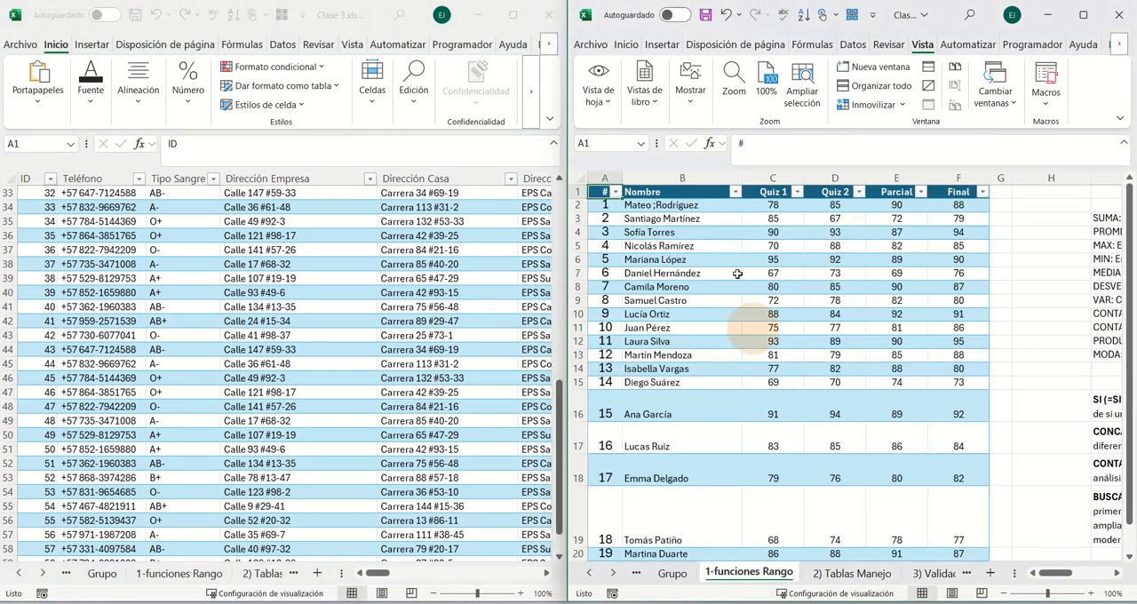
pyautogui.scroll(-5, 190, 404)
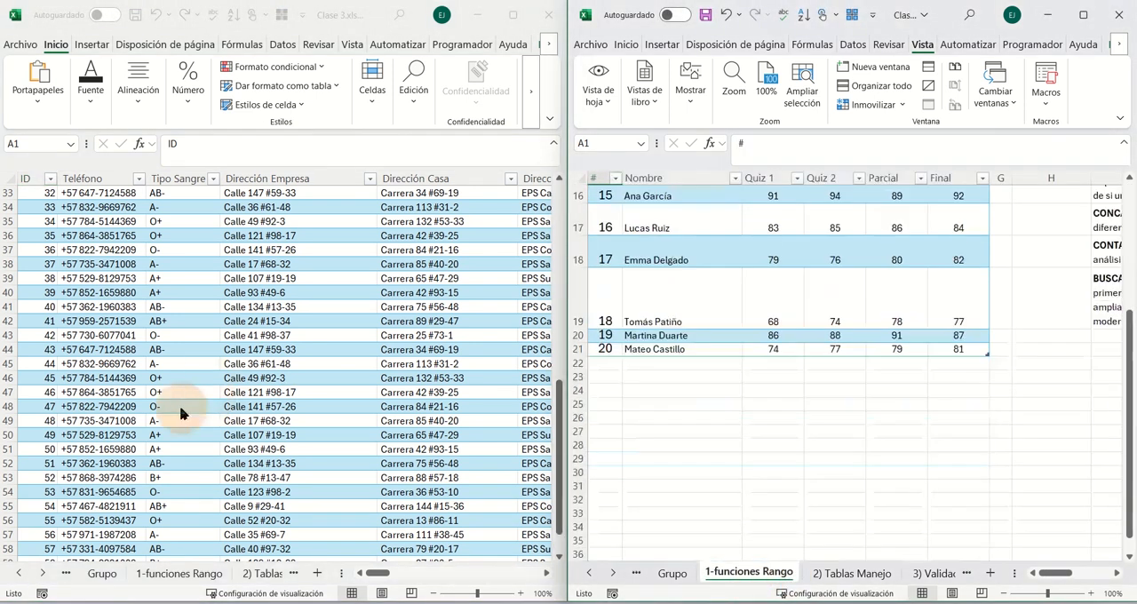
# - In the window showing the large table, add a row below the last record with "dsffsd" under Teléfono and "dsf" under Tipo Sangre
pyautogui.click(132, 341)
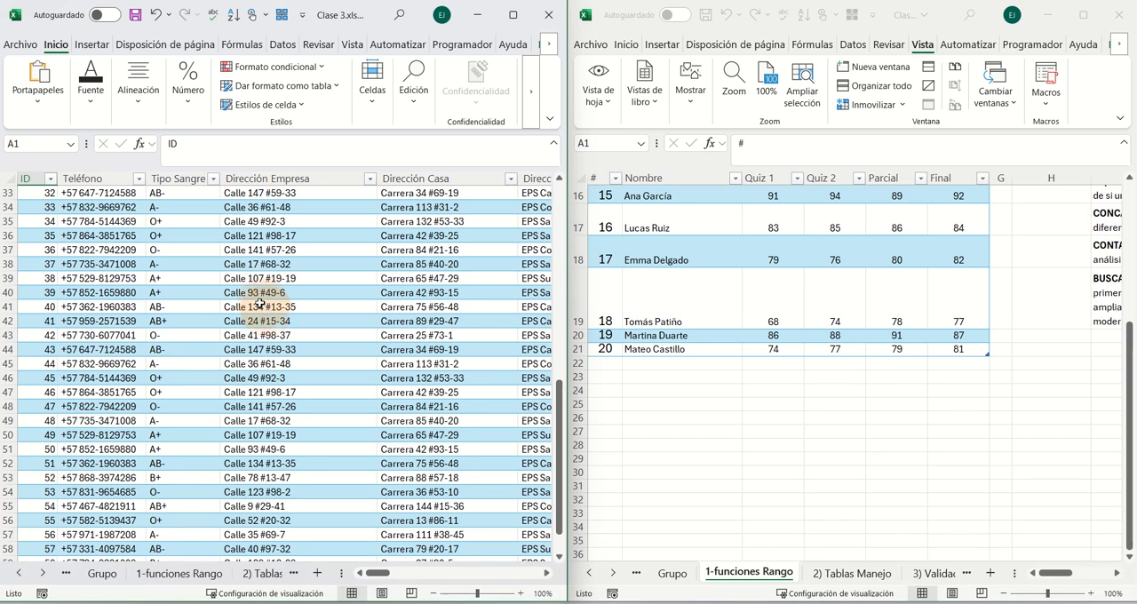
pyautogui.scroll(-4, 284, 368)
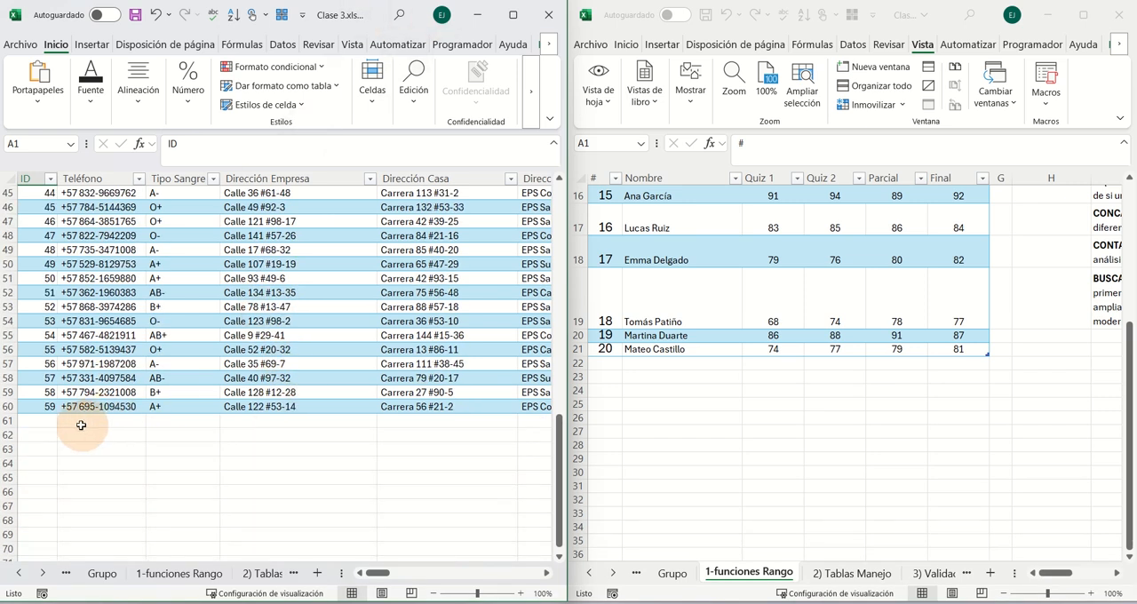
pyautogui.click(78, 422)
pyautogui.write('dsffsd')
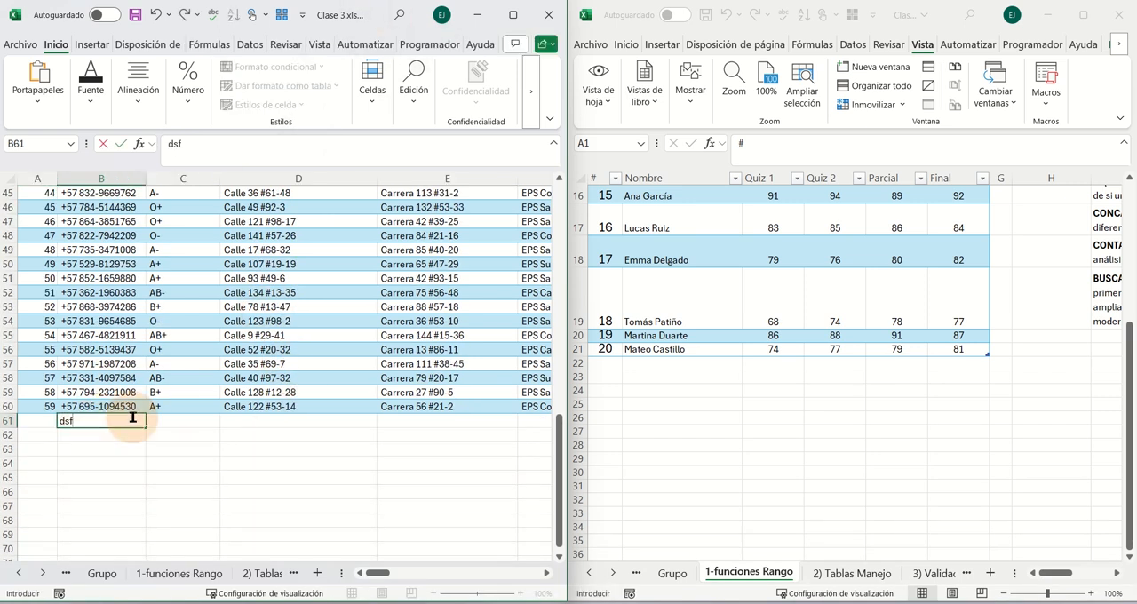
pyautogui.click(165, 422)
pyautogui.write('dsf')
pyautogui.click(224, 420)
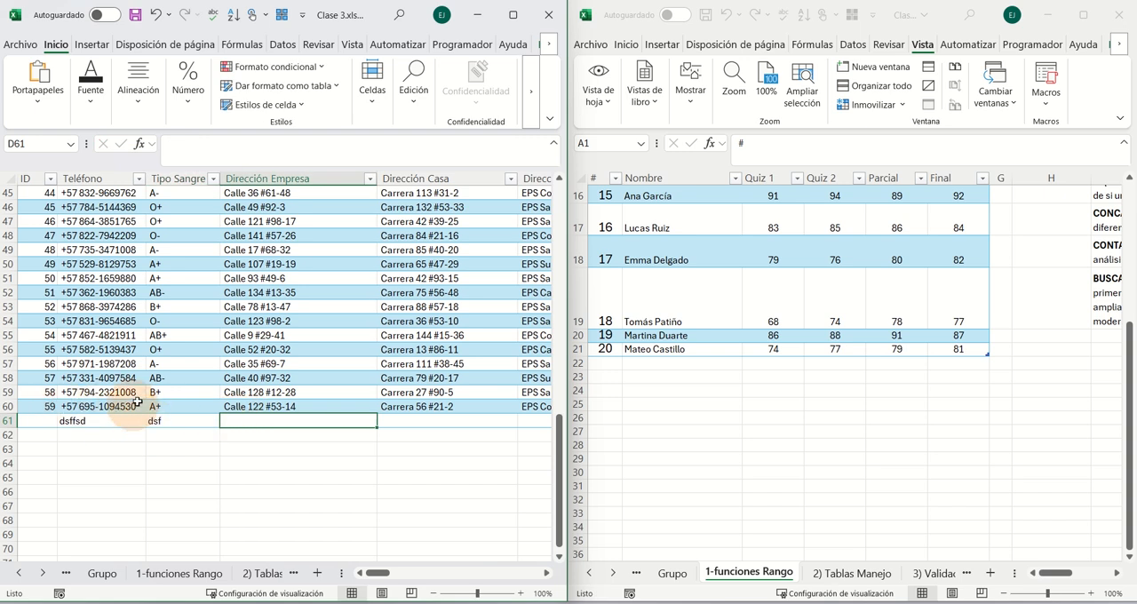
# - Keep only the window showing 1-funciones Rango, maximized, and jump to the last Teléfono entry on the 6) Manejo Archivos grandes sheet
pyautogui.click(538, 21)
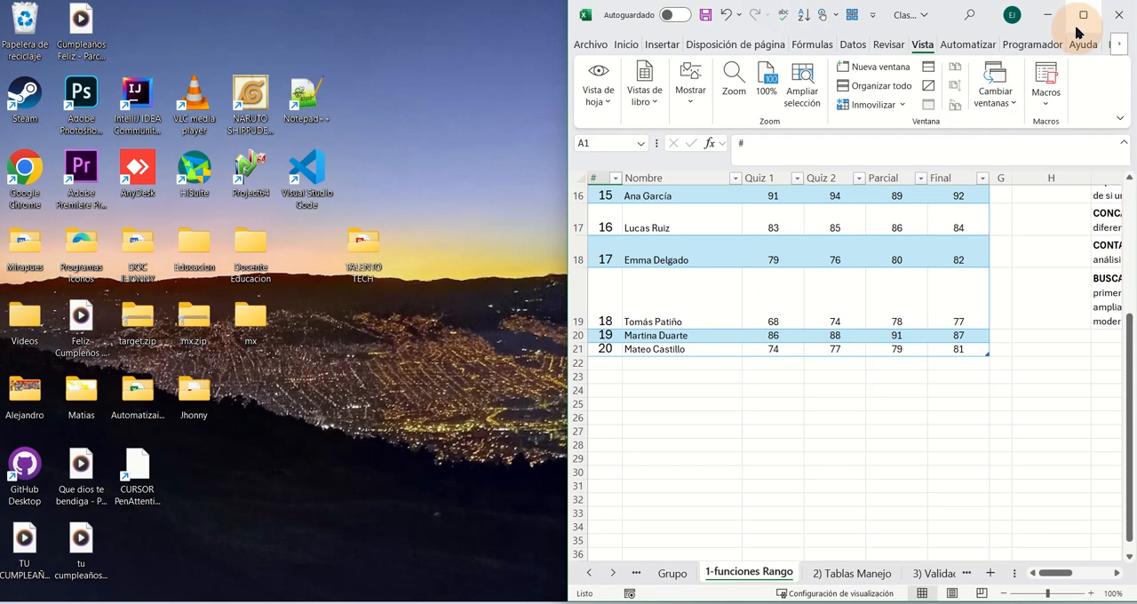
pyautogui.click(1075, 26)
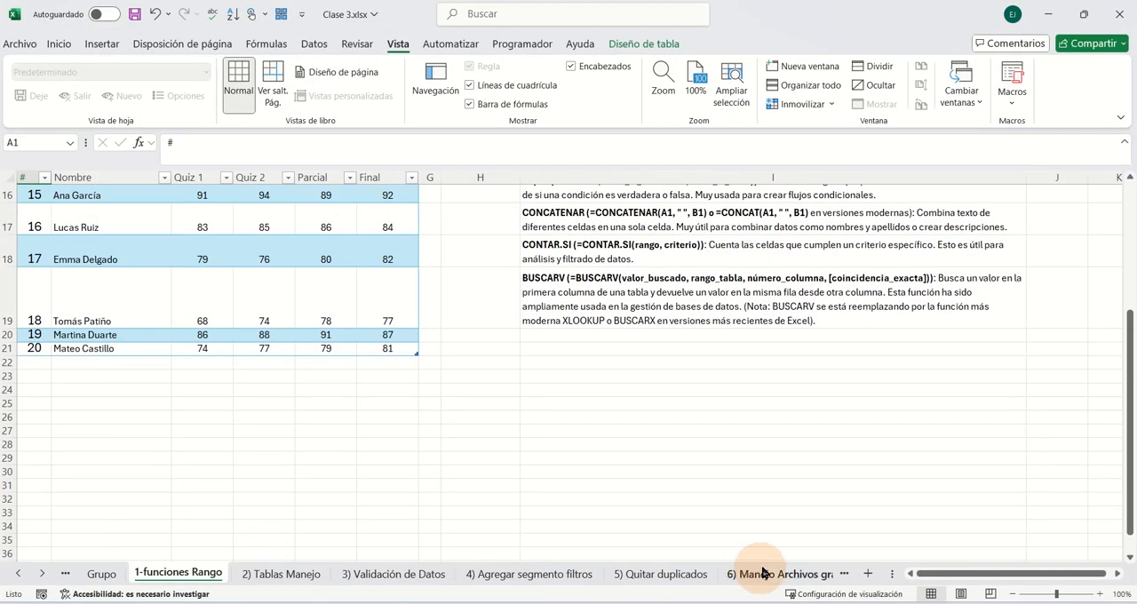
pyautogui.click(762, 573)
pyautogui.scroll(-8, 177, 391)
pyautogui.click(101, 377)
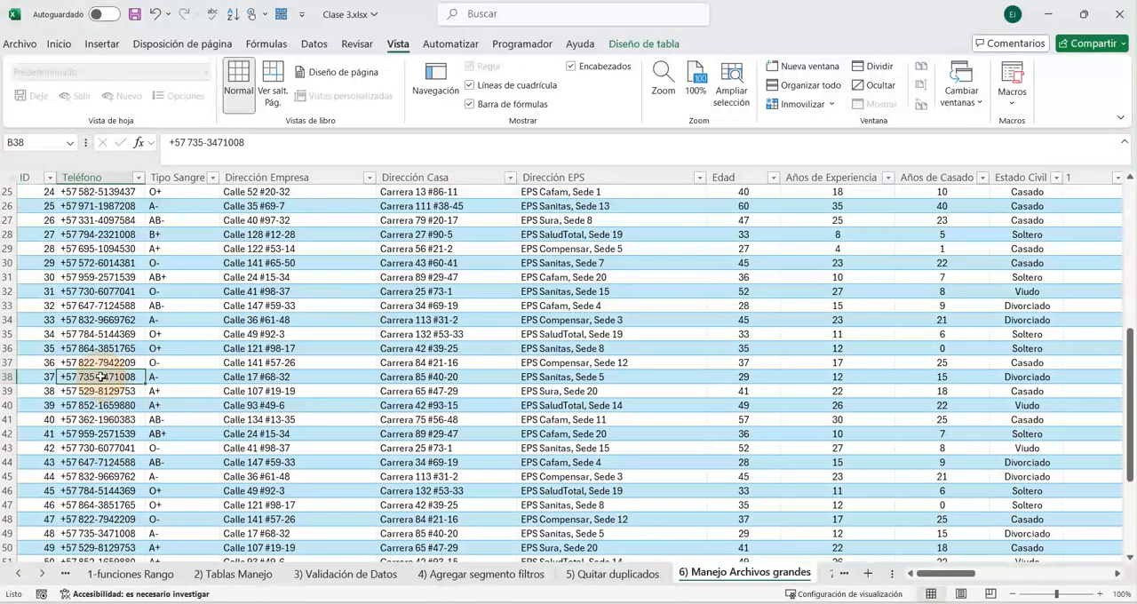
pyautogui.hotkey('ctrl', 'Down')
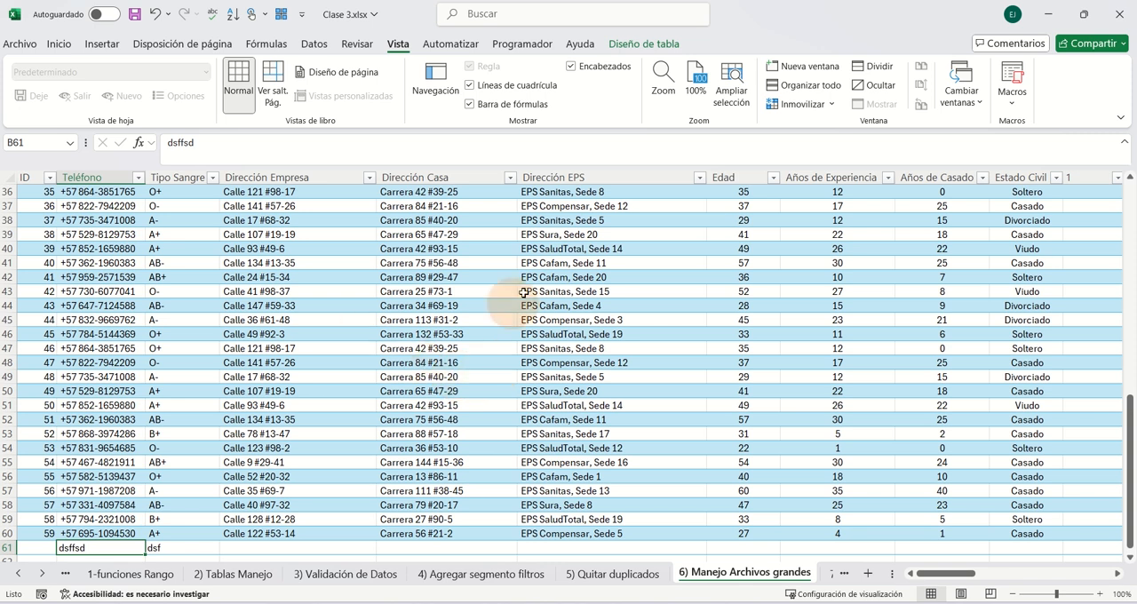
pyautogui.scroll(-8, 317, 368)
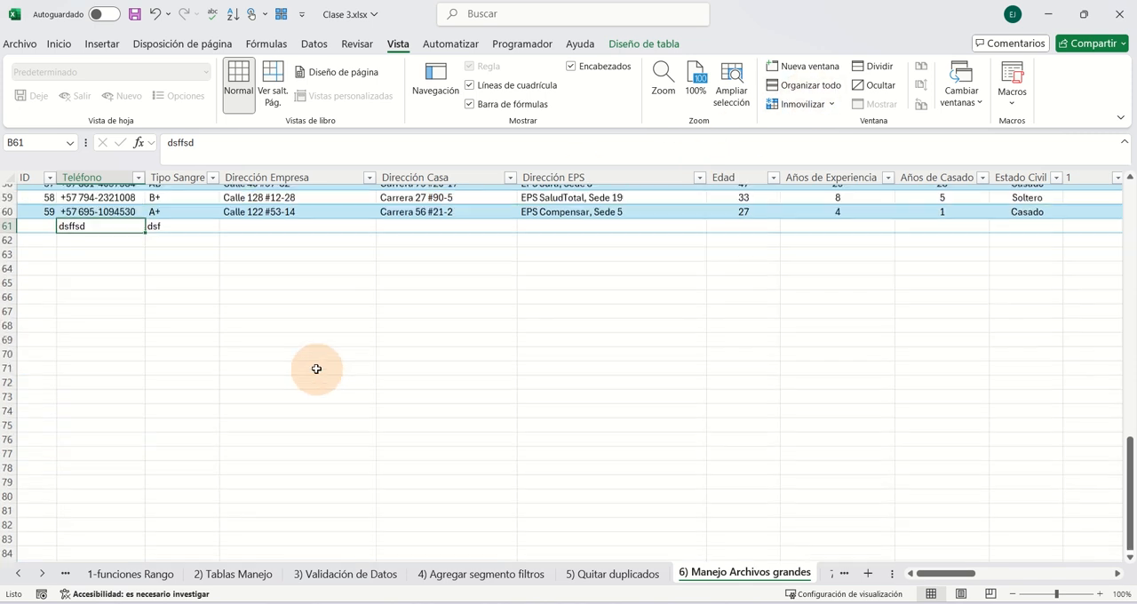
# - Split the sheet into panes and browse the upper and lower panes independently
pyautogui.scroll(8, 312, 368)
pyautogui.scroll(12, 399, 342)
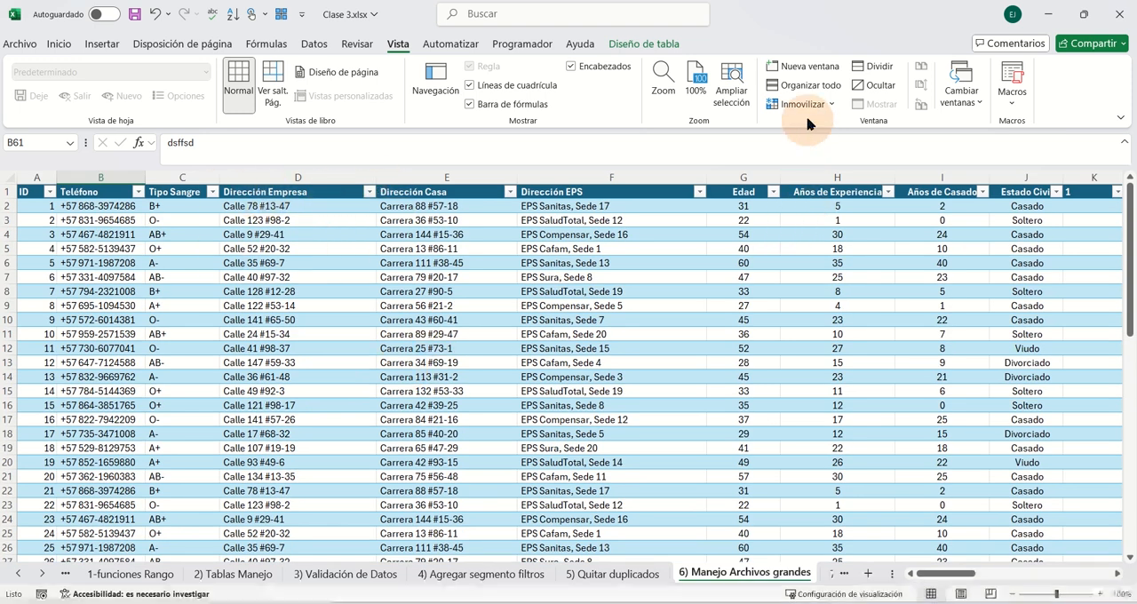
pyautogui.click(878, 69)
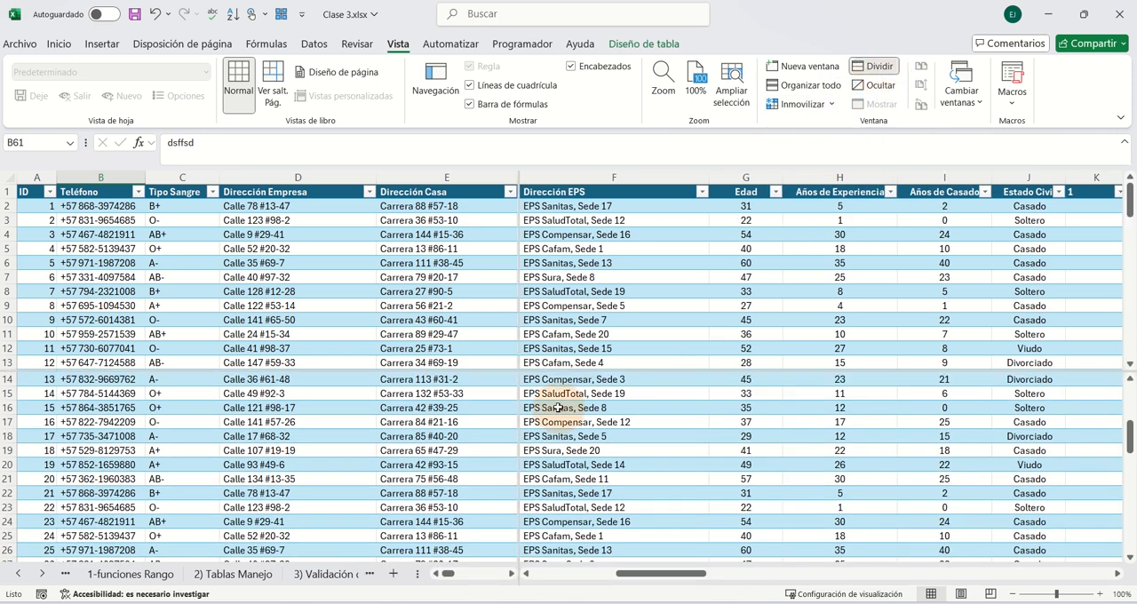
pyautogui.scroll(-5, 400, 341)
pyautogui.scroll(-7, 393, 403)
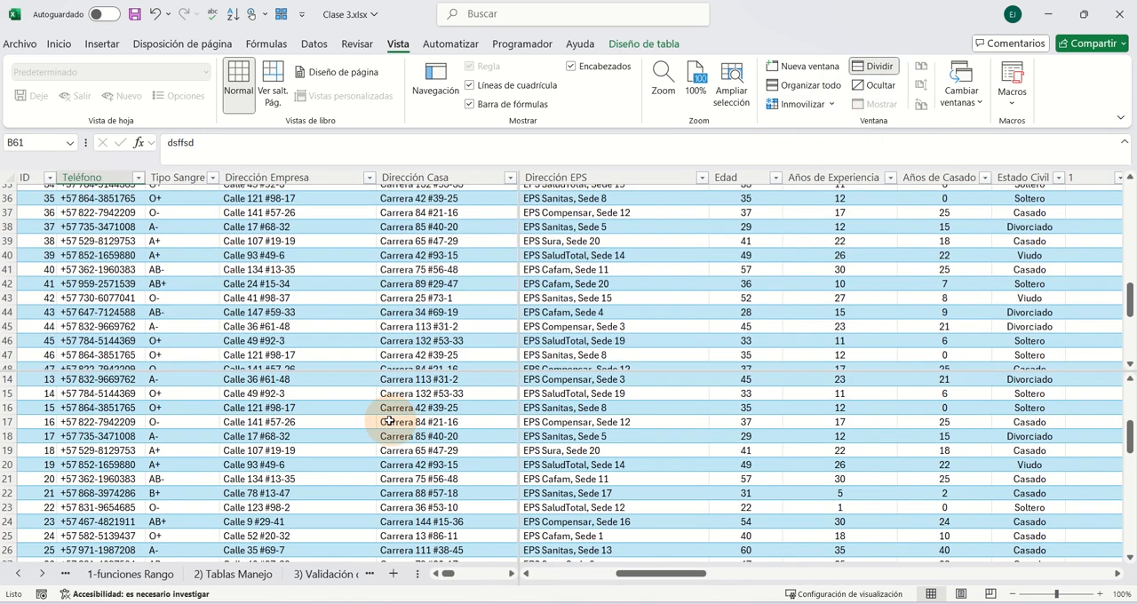
pyautogui.click(395, 422)
pyautogui.scroll(-8, 396, 421)
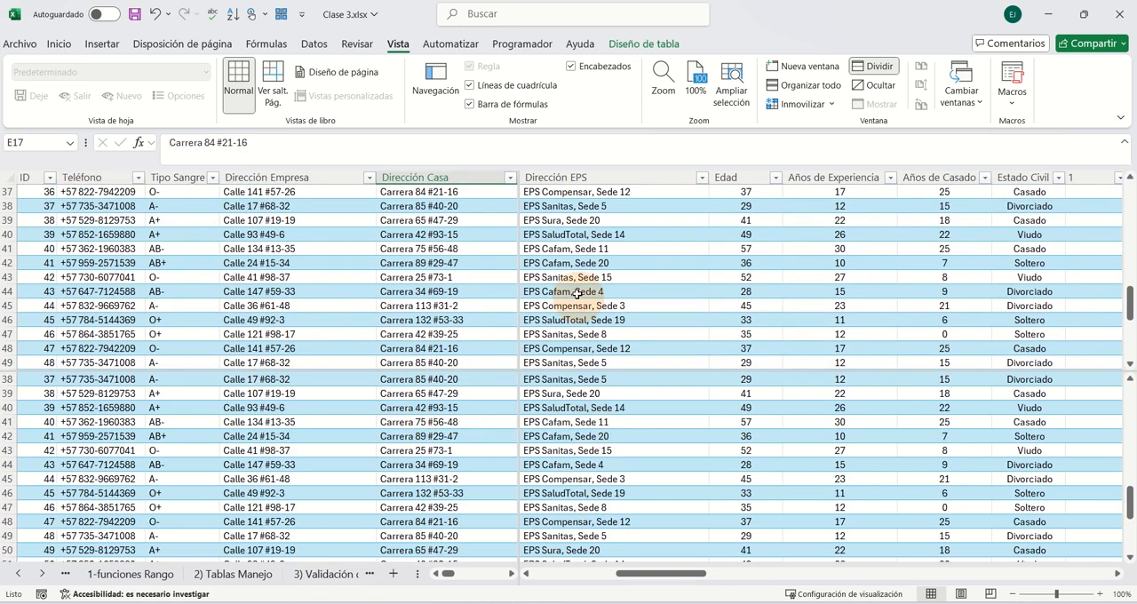
# - Freeze the sheet's top row, starting from the header row, and browse the records down to the end and back
pyautogui.click(806, 103)
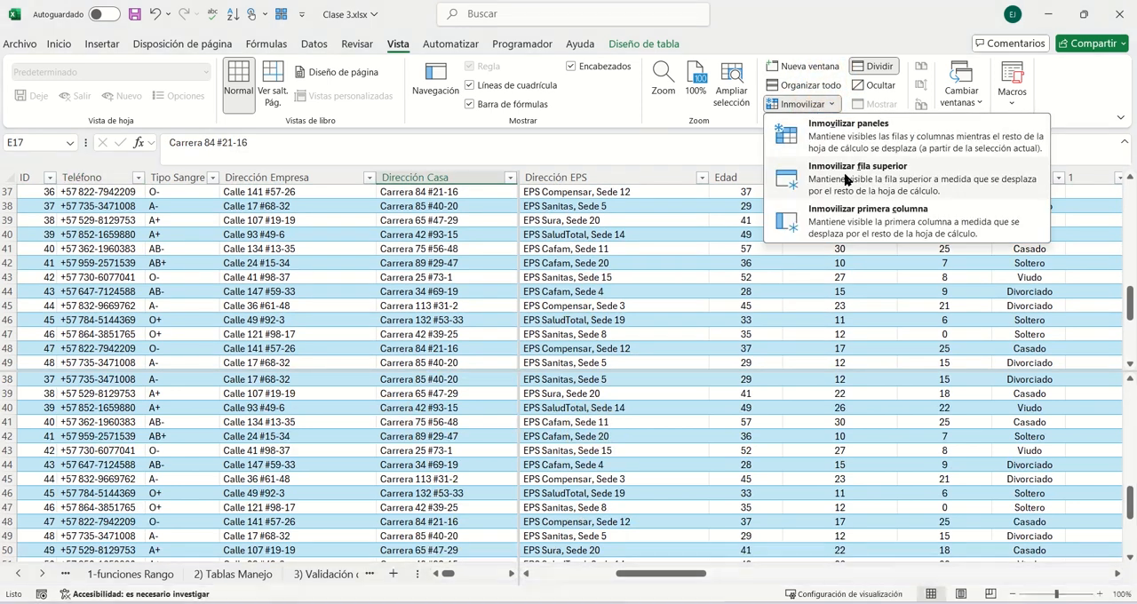
pyautogui.click(448, 318)
pyautogui.scroll(12, 452, 310)
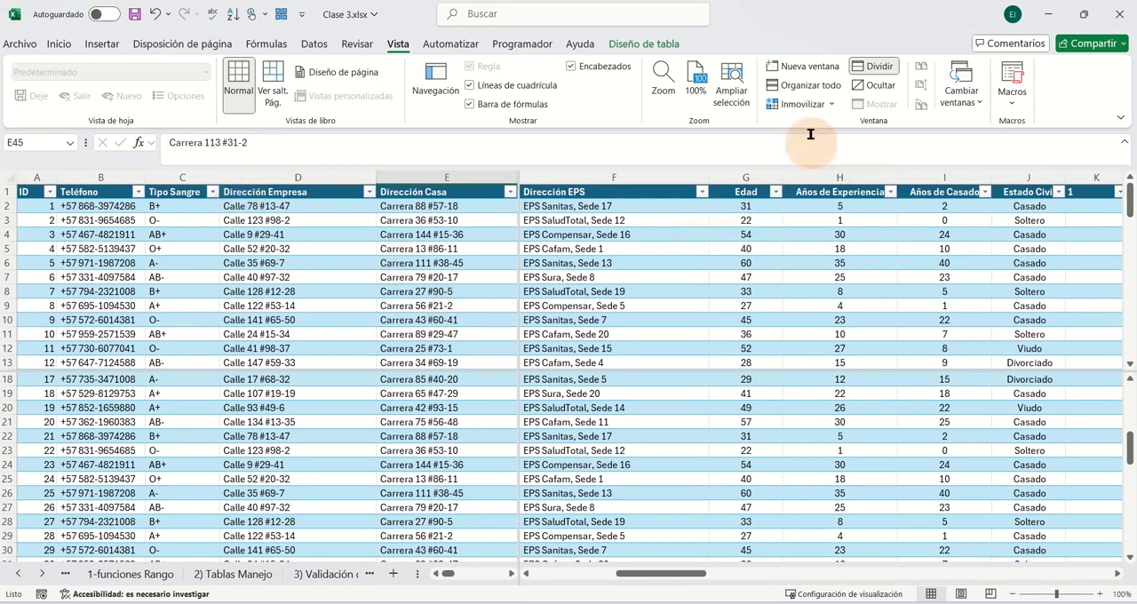
pyautogui.click(808, 104)
pyautogui.click(822, 165)
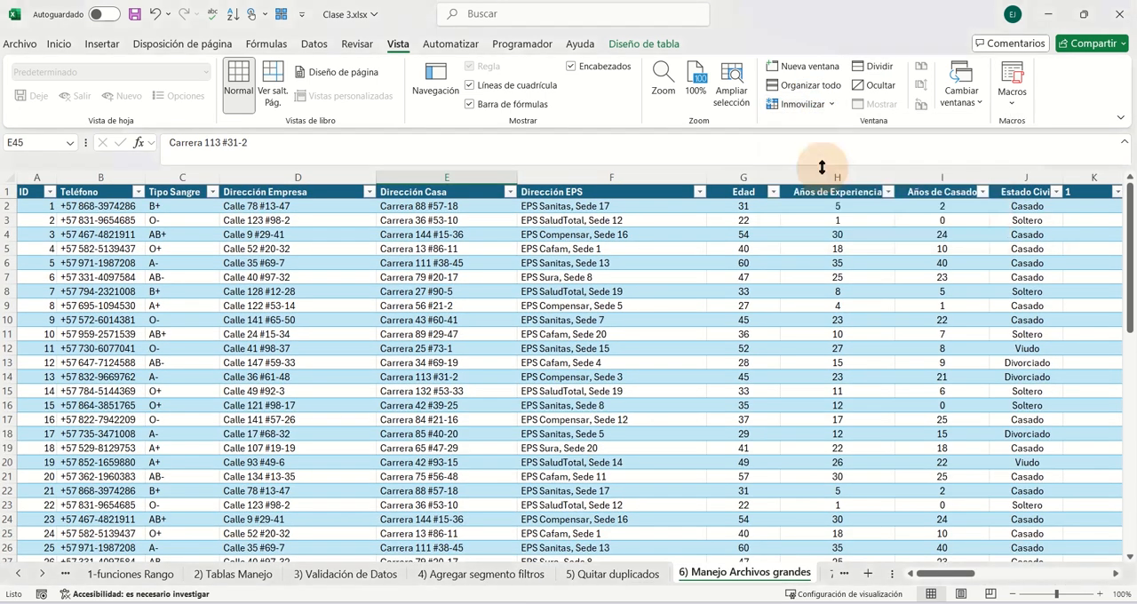
pyautogui.scroll(-17, 637, 312)
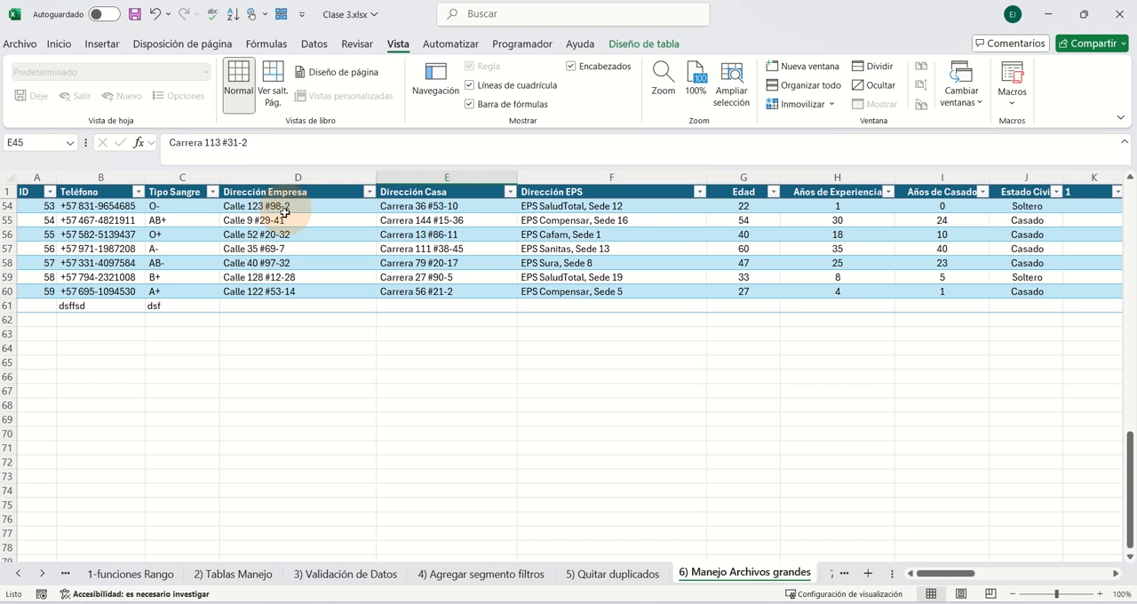
pyautogui.scroll(12, 285, 213)
pyautogui.scroll(-13, 289, 236)
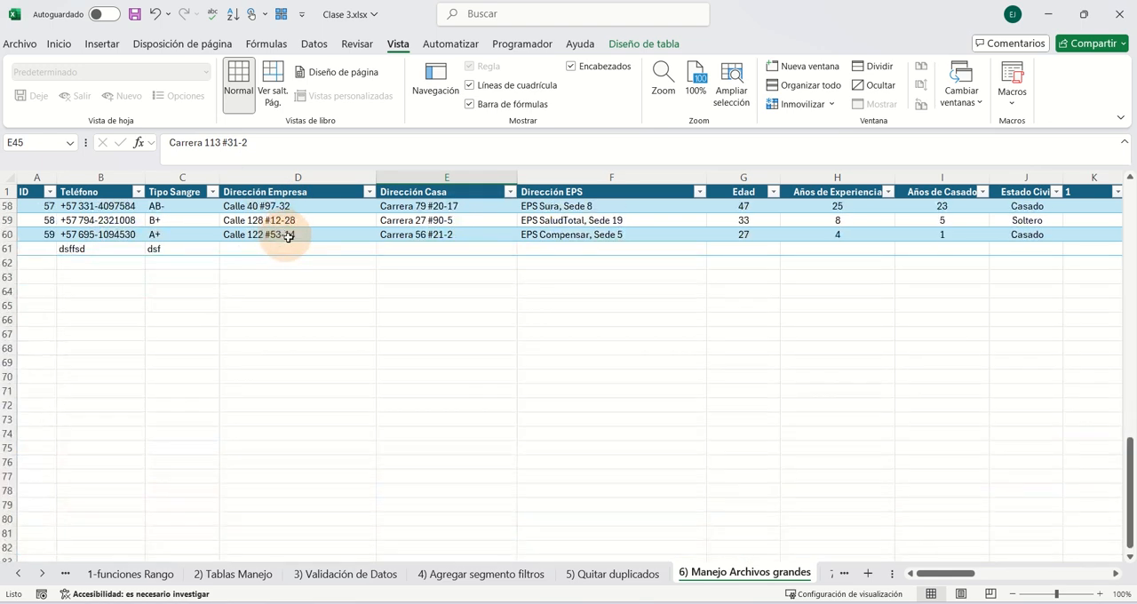
pyautogui.scroll(9, 289, 237)
pyautogui.scroll(-5, 323, 322)
pyautogui.scroll(5, 323, 323)
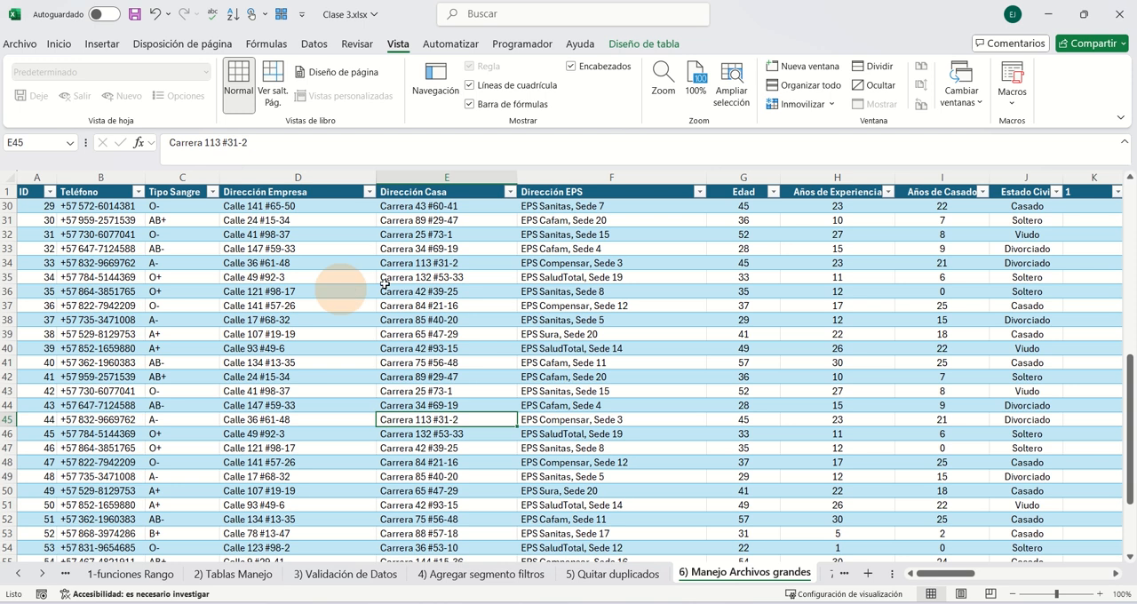
# - Freeze the sheet's first column instead of the top row and browse the table's rows and columns
pyautogui.click(833, 104)
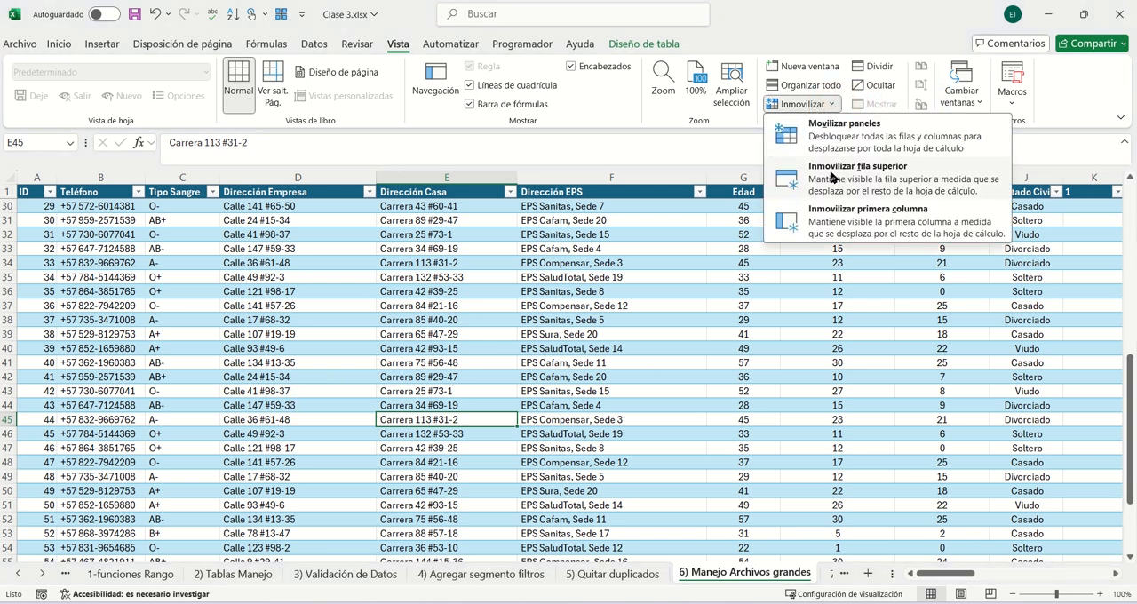
pyautogui.click(782, 214)
pyautogui.scroll(-7, 28, 259)
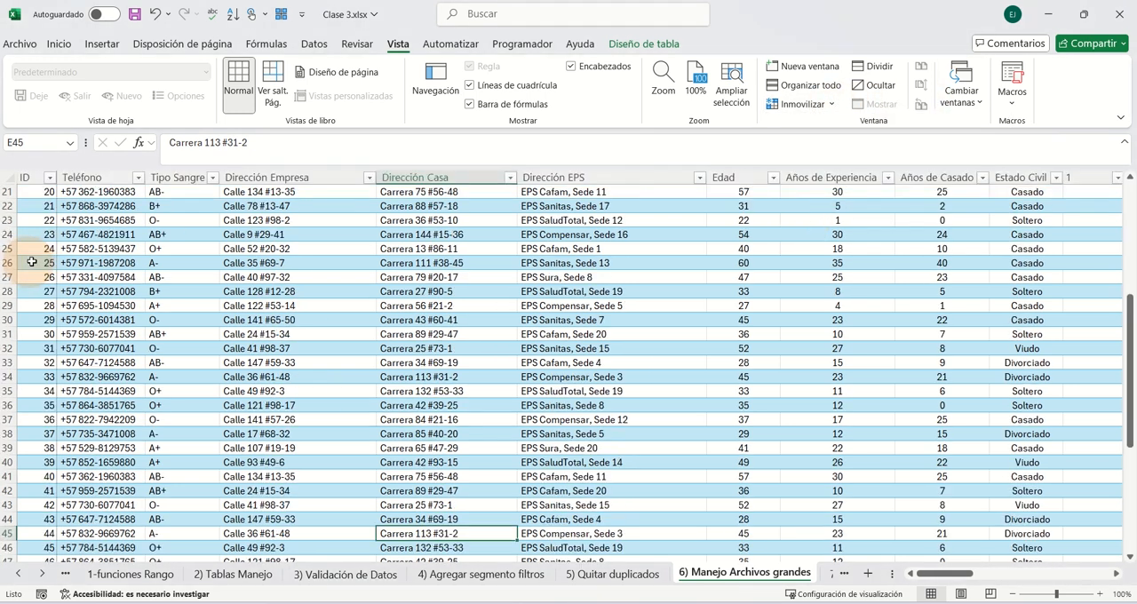
pyautogui.scroll(7, 82, 269)
pyautogui.moveTo(955, 582); pyautogui.dragTo(927, 574)
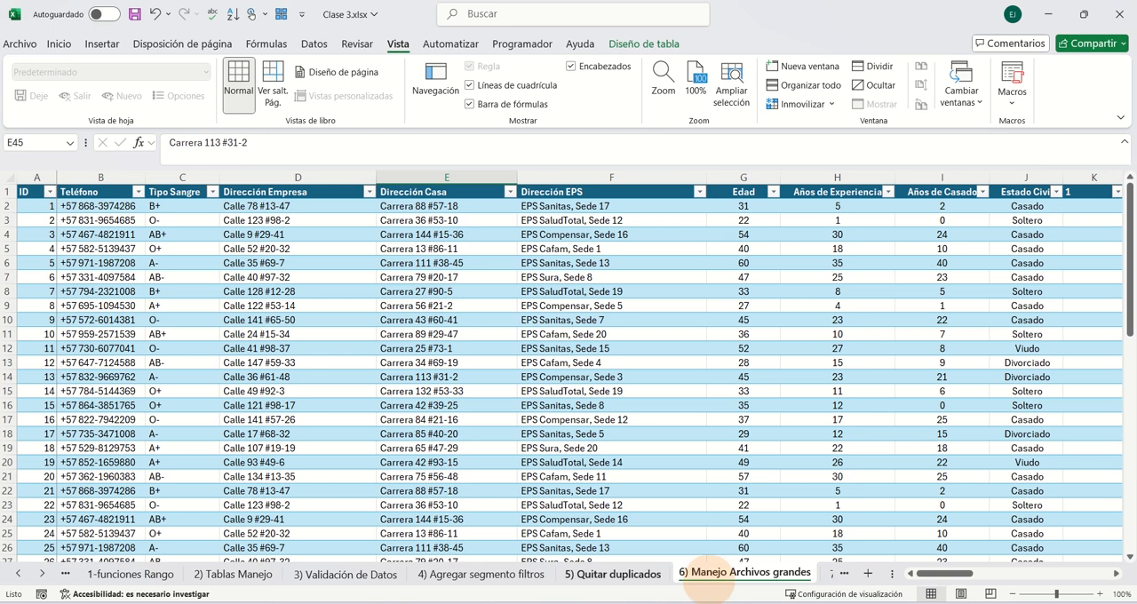
pyautogui.moveTo(944, 579); pyautogui.dragTo(920, 584)
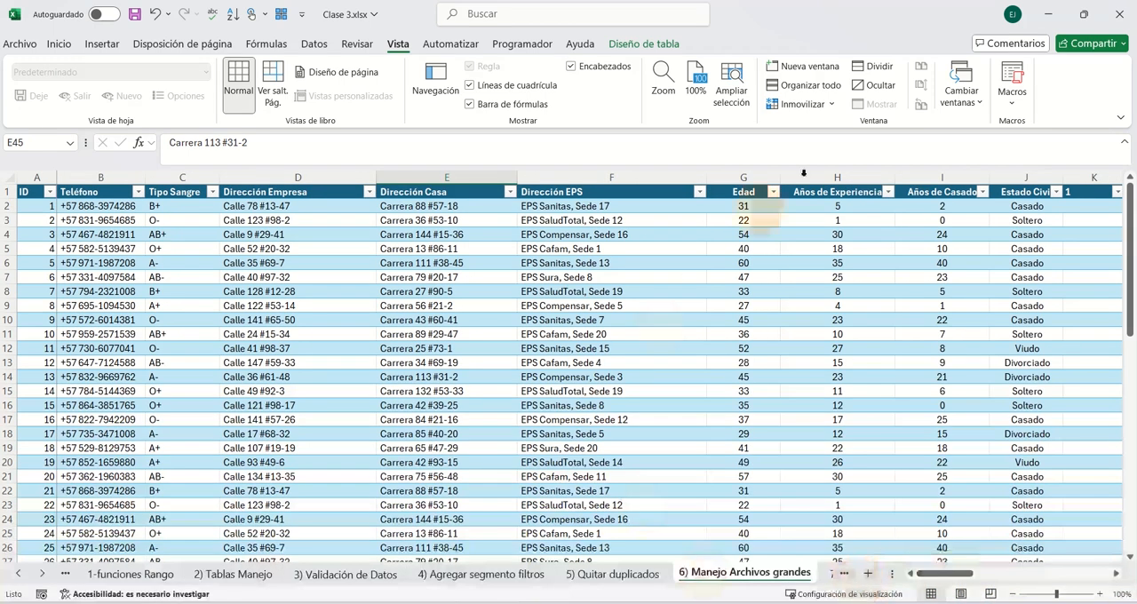
# - Unfreeze the panes with cell D11 selected and look across the table's columns and back
pyautogui.click(793, 105)
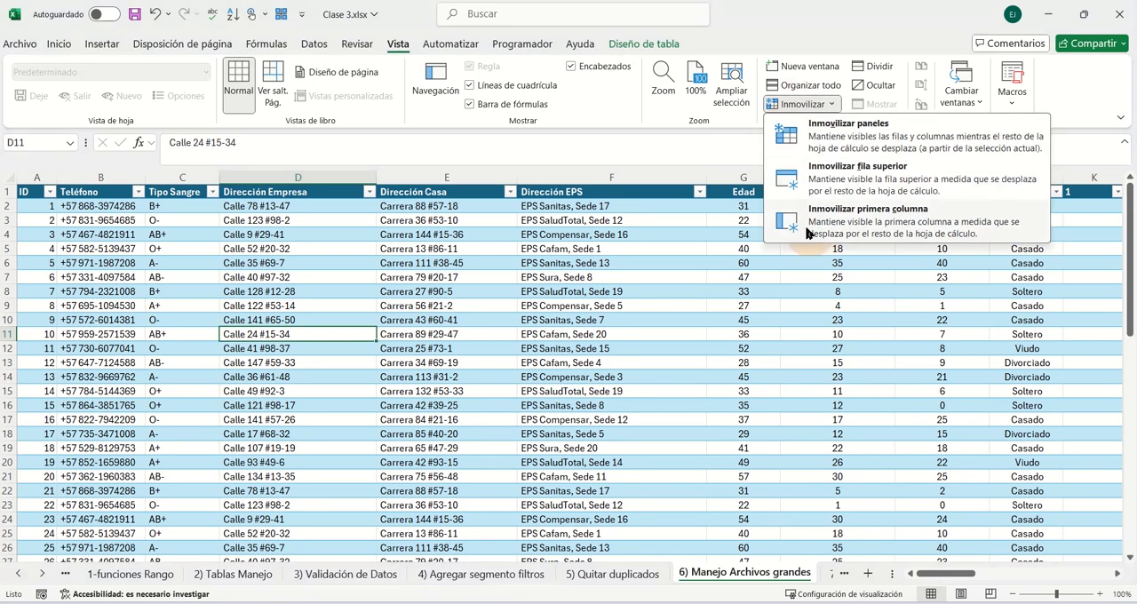
pyautogui.click(935, 556)
pyautogui.moveTo(945, 574); pyautogui.dragTo(755, 564)
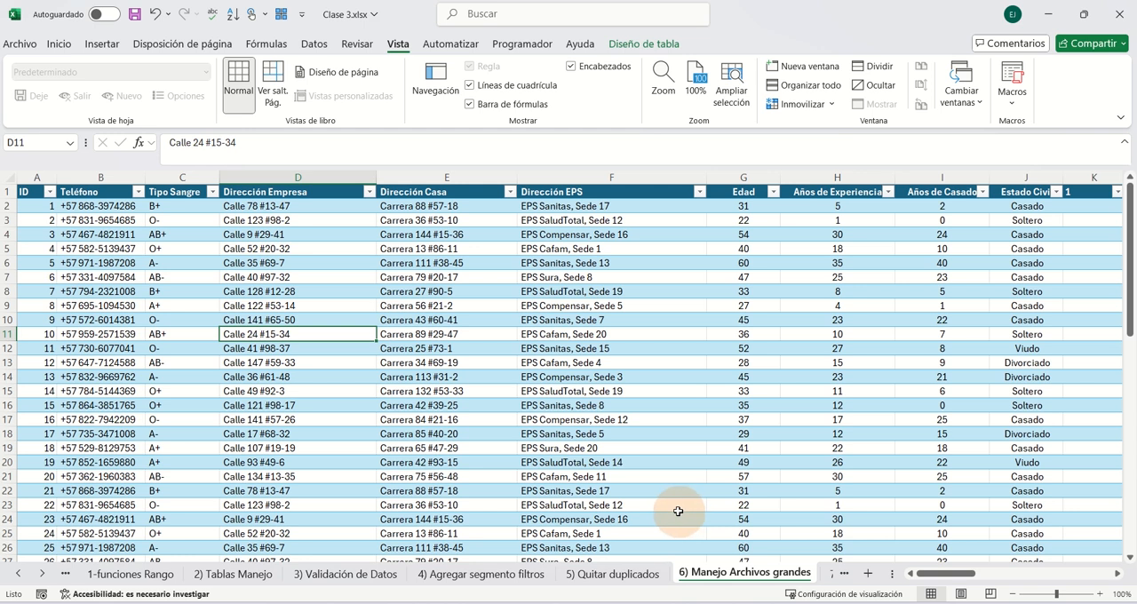
# - Open the 5) Quitar duplicados sheet and look through its quiz table for repeated records
pyautogui.click(619, 573)
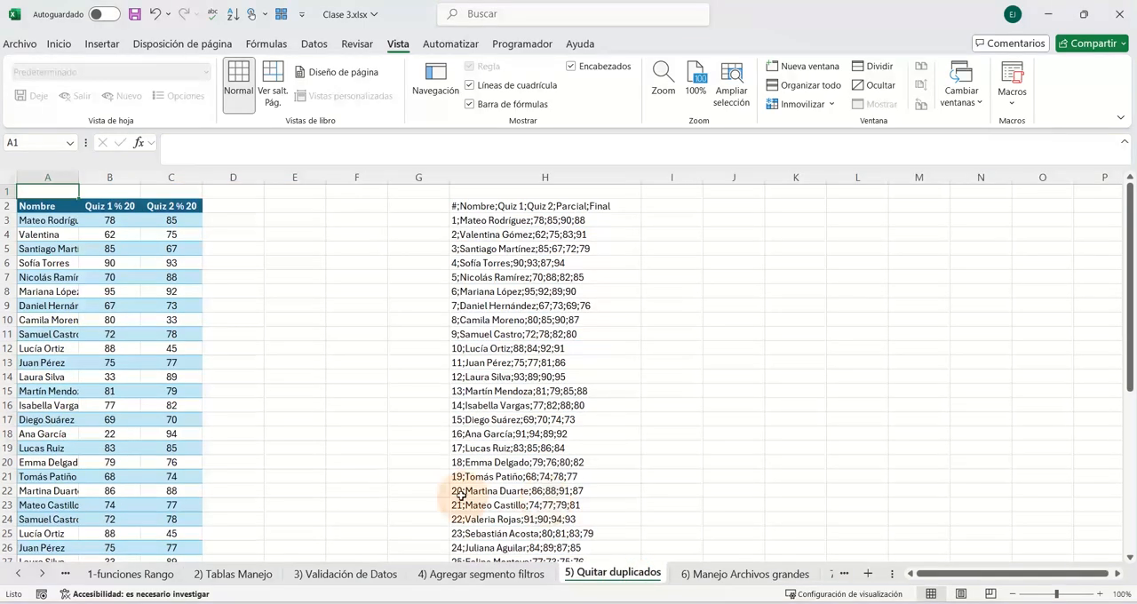
pyautogui.scroll(-4, 201, 339)
pyautogui.scroll(4, 188, 337)
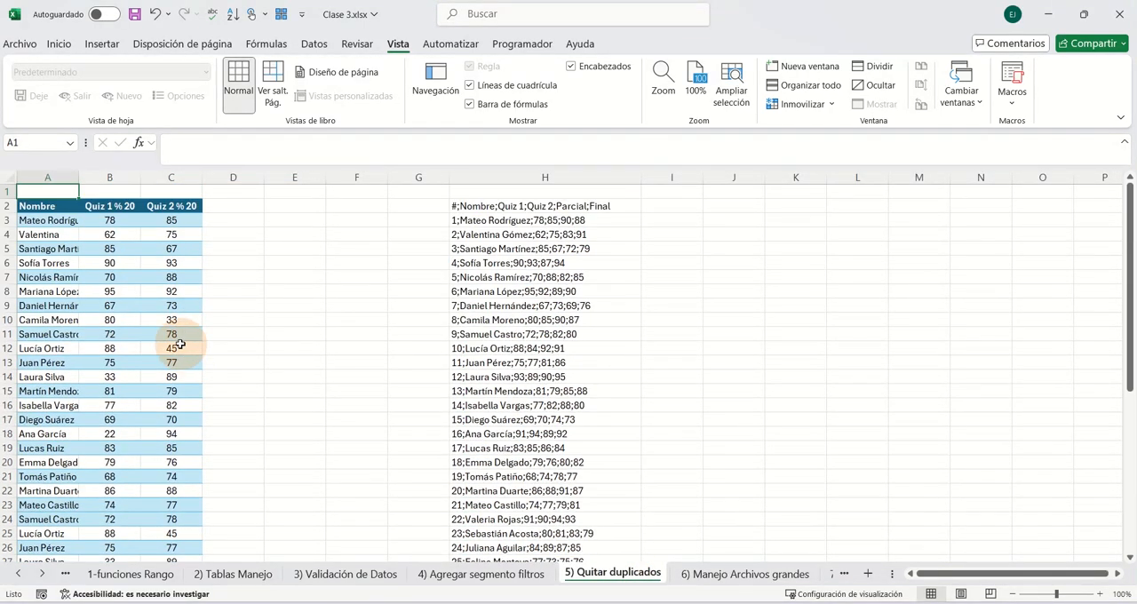
pyautogui.scroll(-9, 218, 332)
pyautogui.scroll(9, 243, 333)
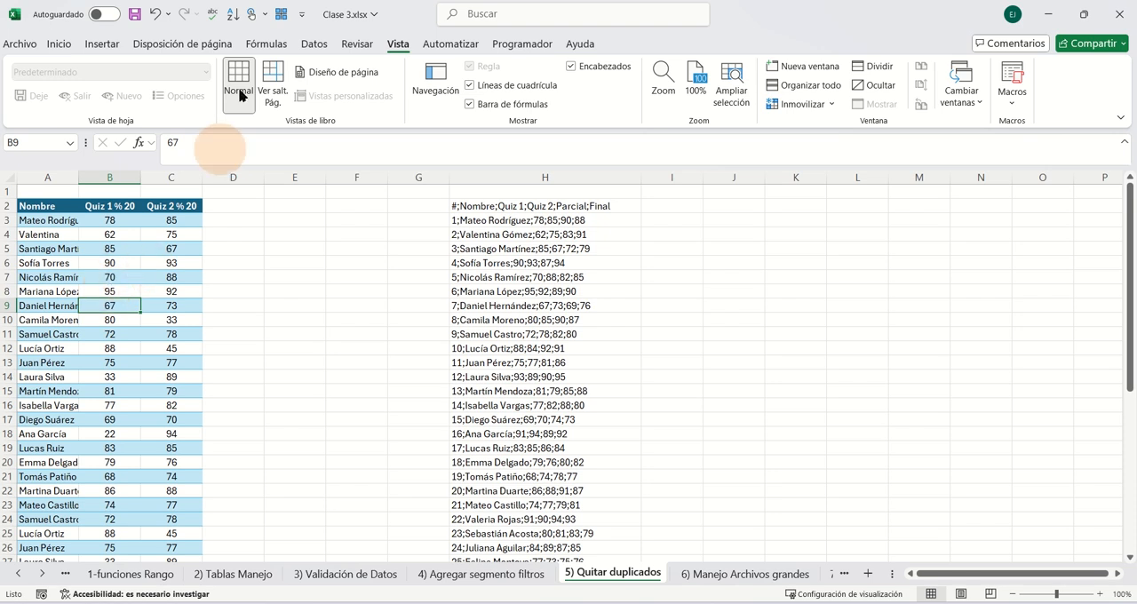
# - Remove duplicate records from the quiz table, comparing the Nombre, Quiz 1 % 20 and Quiz 2 % 20 columns and treating the first row as headers
pyautogui.click(314, 44)
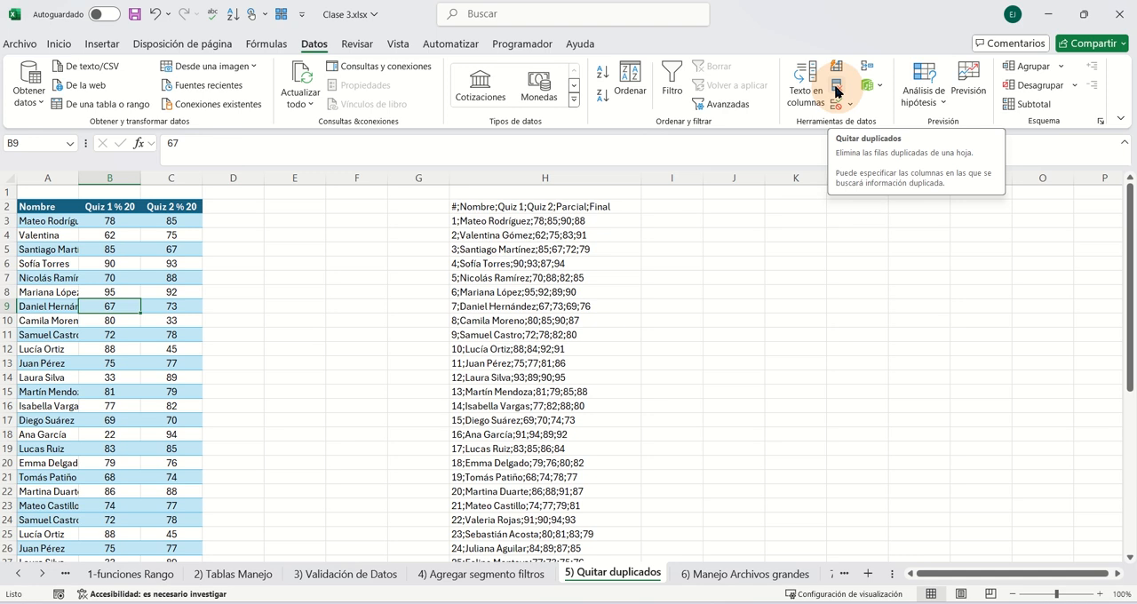
pyautogui.click(836, 86)
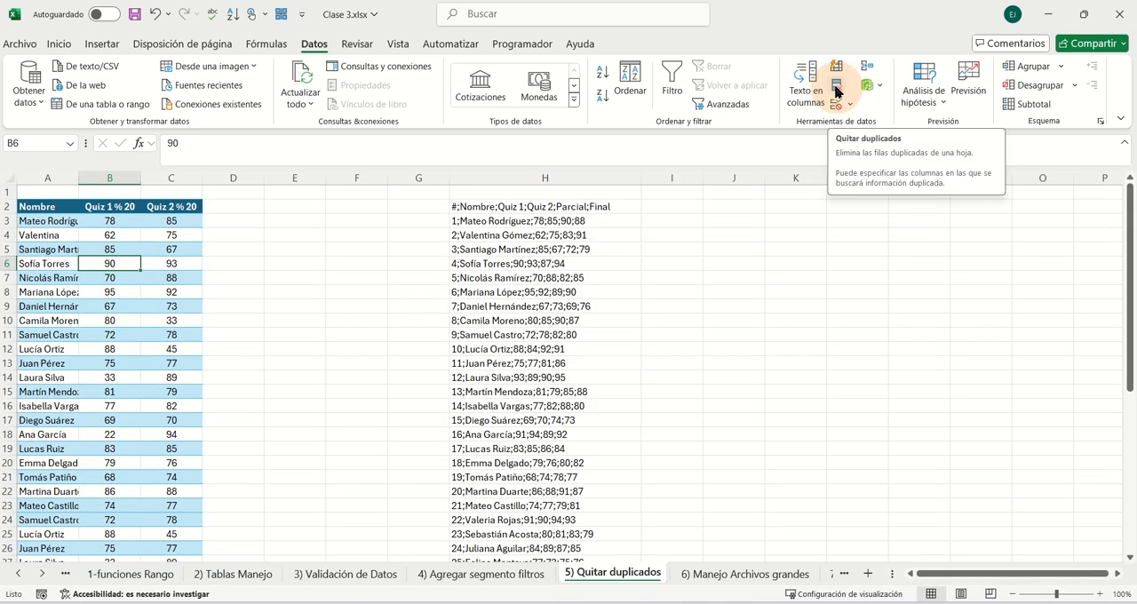
pyautogui.click(838, 90)
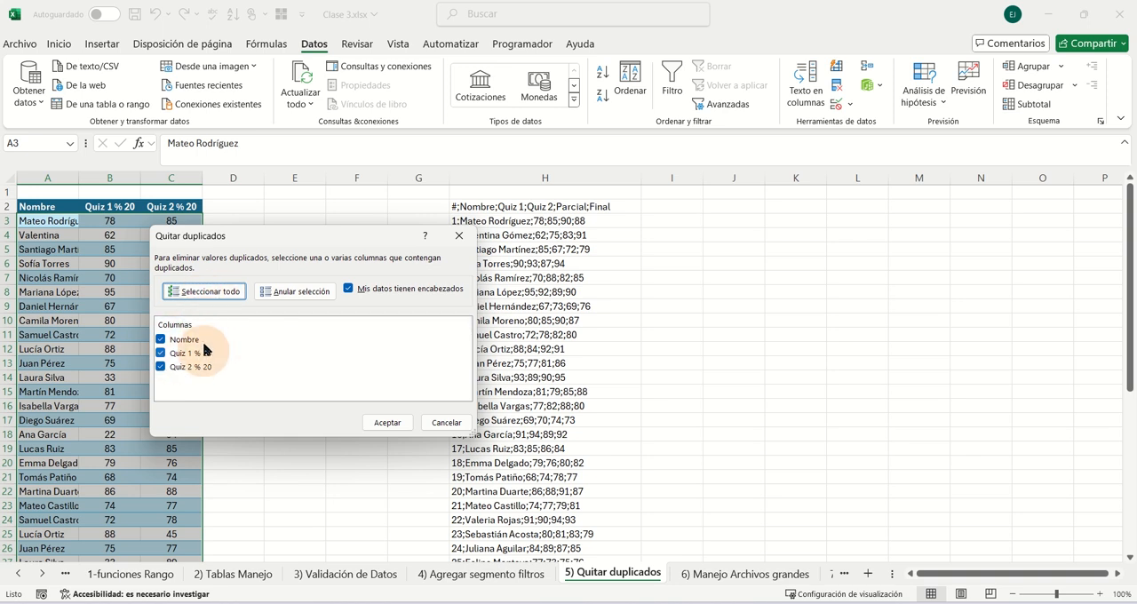
pyautogui.click(386, 424)
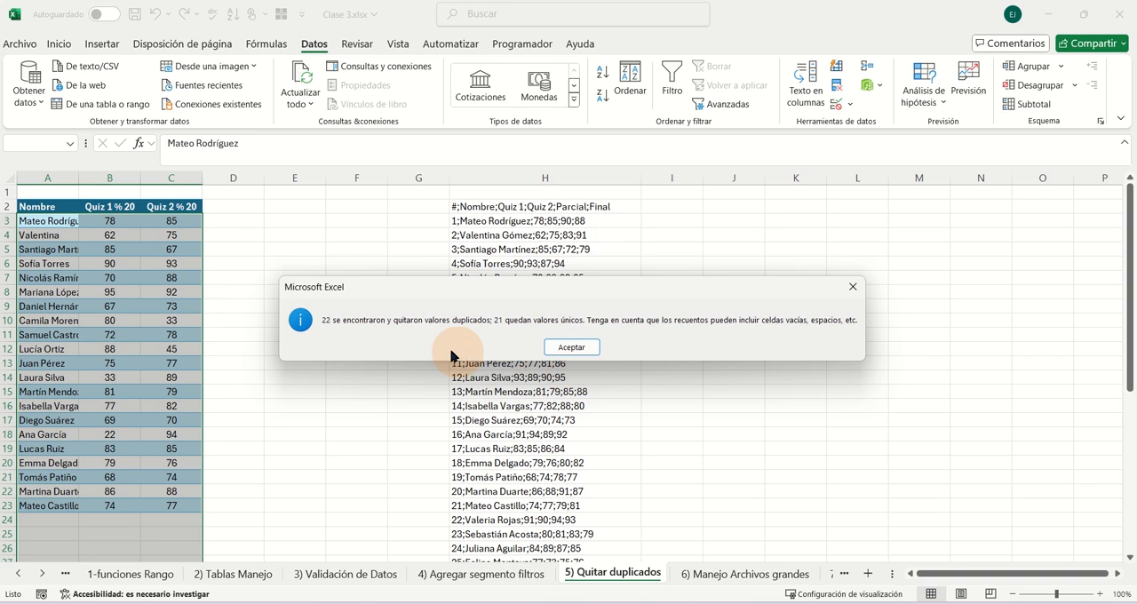
# - Dismiss the duplicate-removal summary and undo the removal so the quiz table gets its records back
pyautogui.click(559, 347)
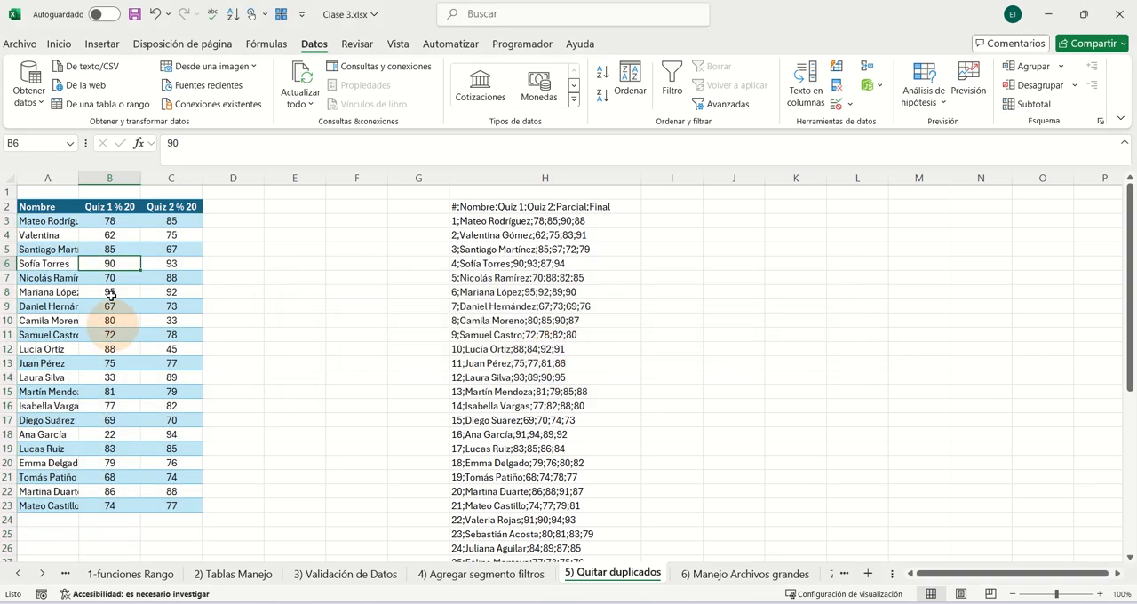
pyautogui.click(109, 263)
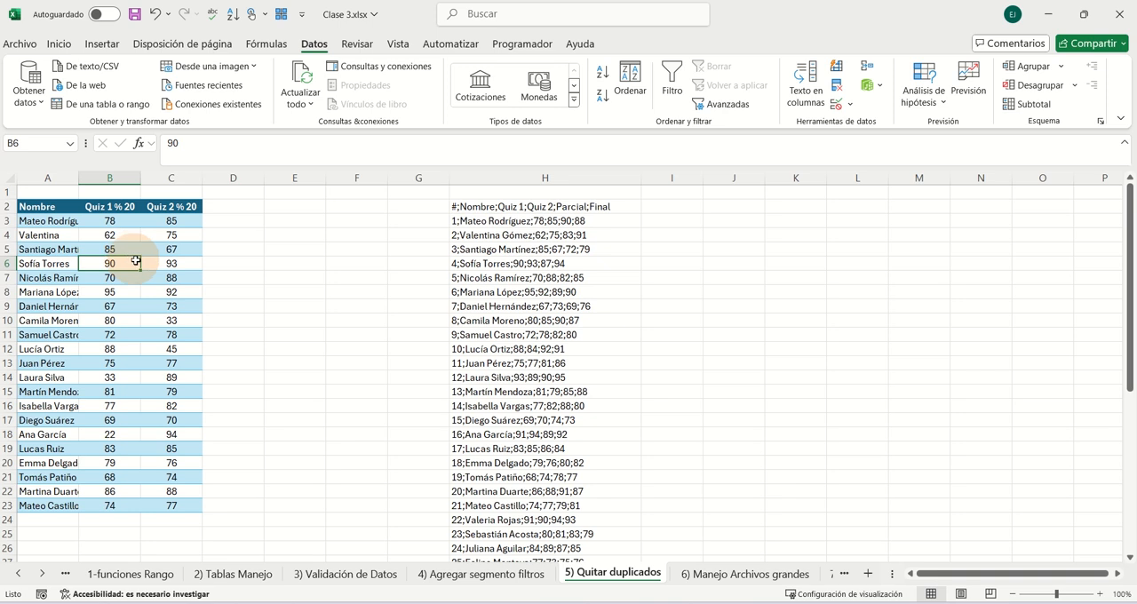
pyautogui.moveTo(135, 260); pyautogui.dragTo(249, 294)
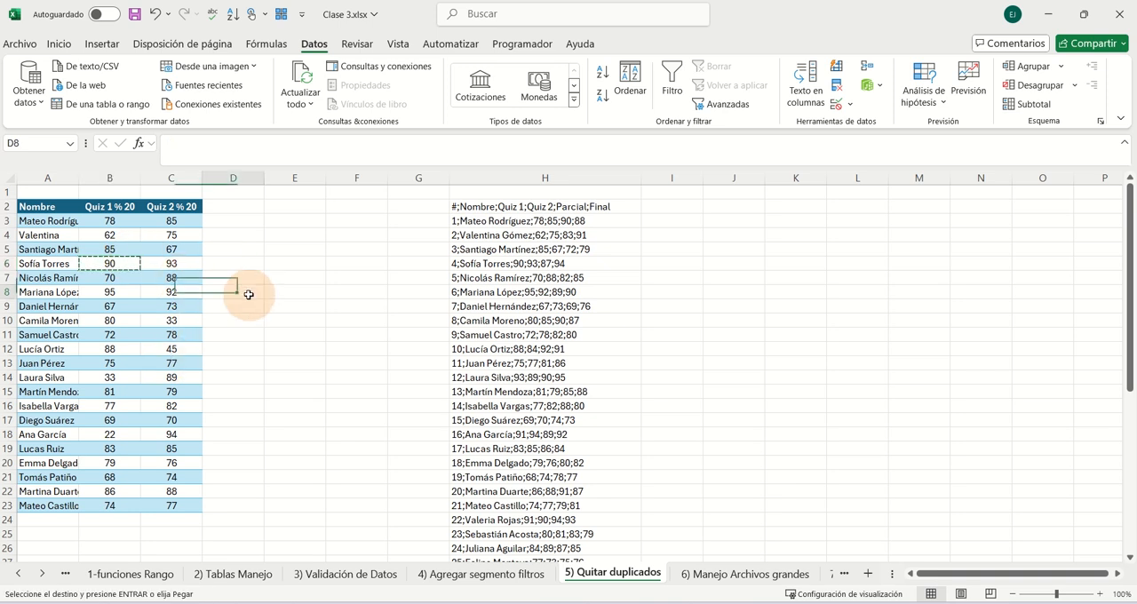
pyautogui.click(157, 18)
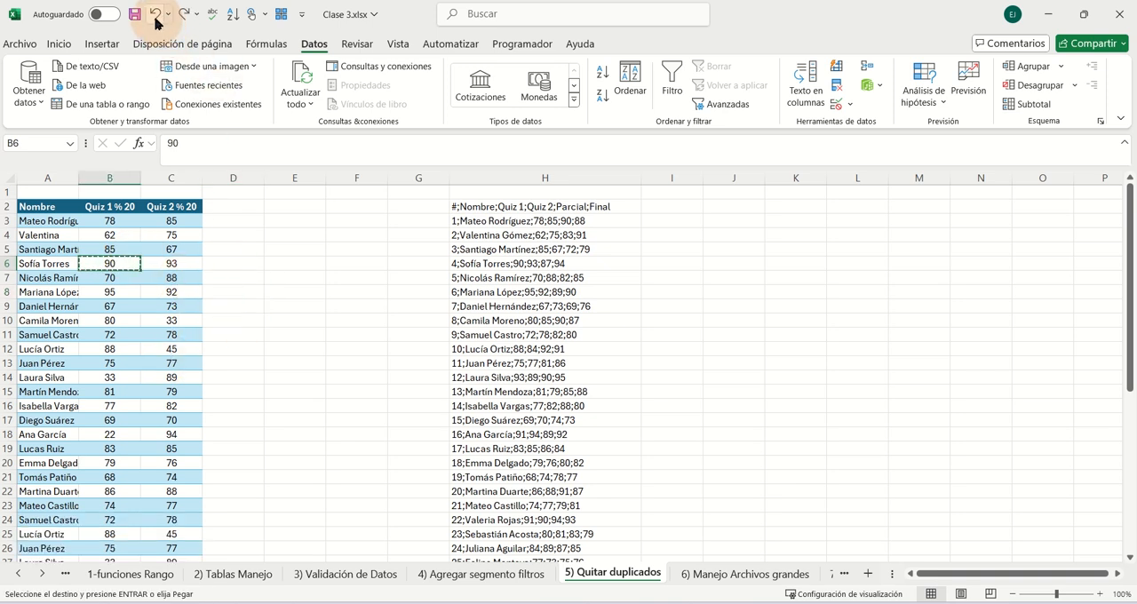
# - Remove duplicates from the quiz table comparing only the Nombre column, and undo that removal
pyautogui.click(107, 348)
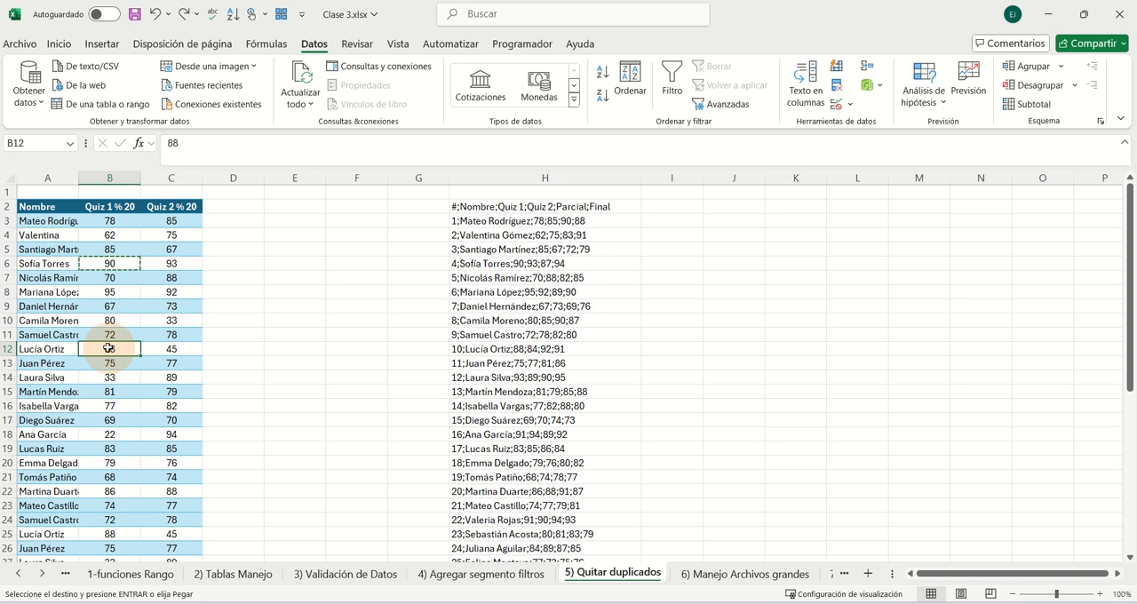
pyautogui.click(835, 86)
pyautogui.click(163, 352)
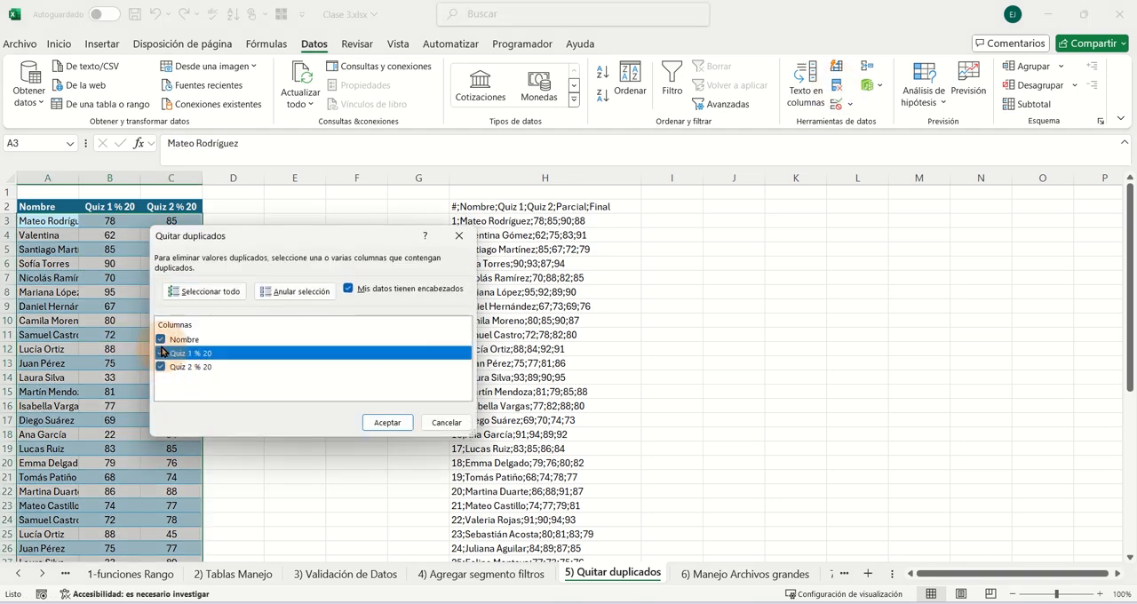
pyautogui.click(162, 367)
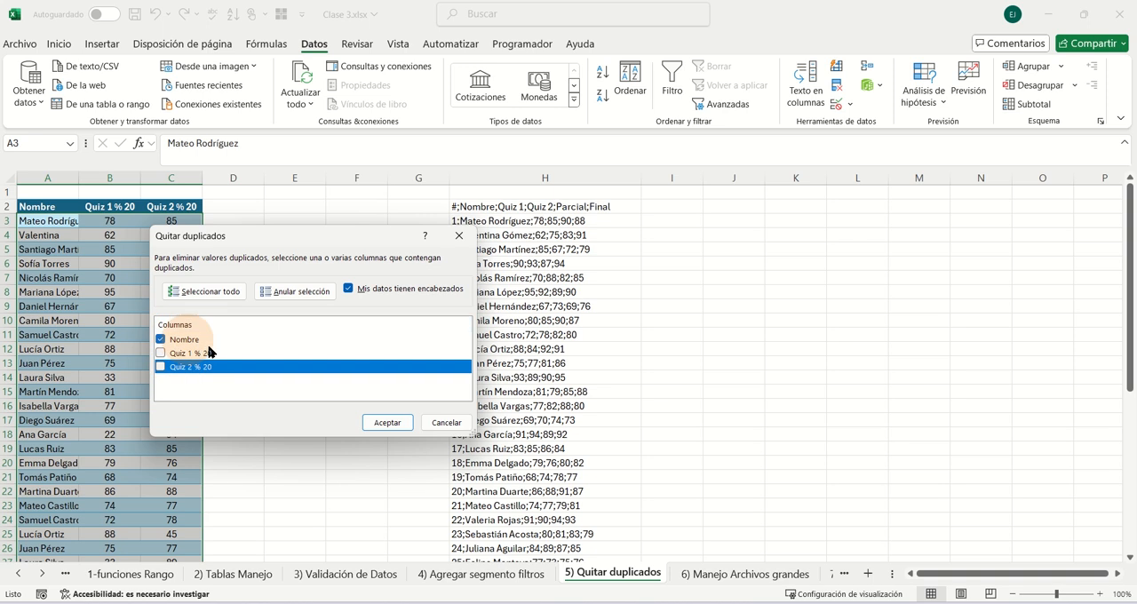
pyautogui.click(384, 424)
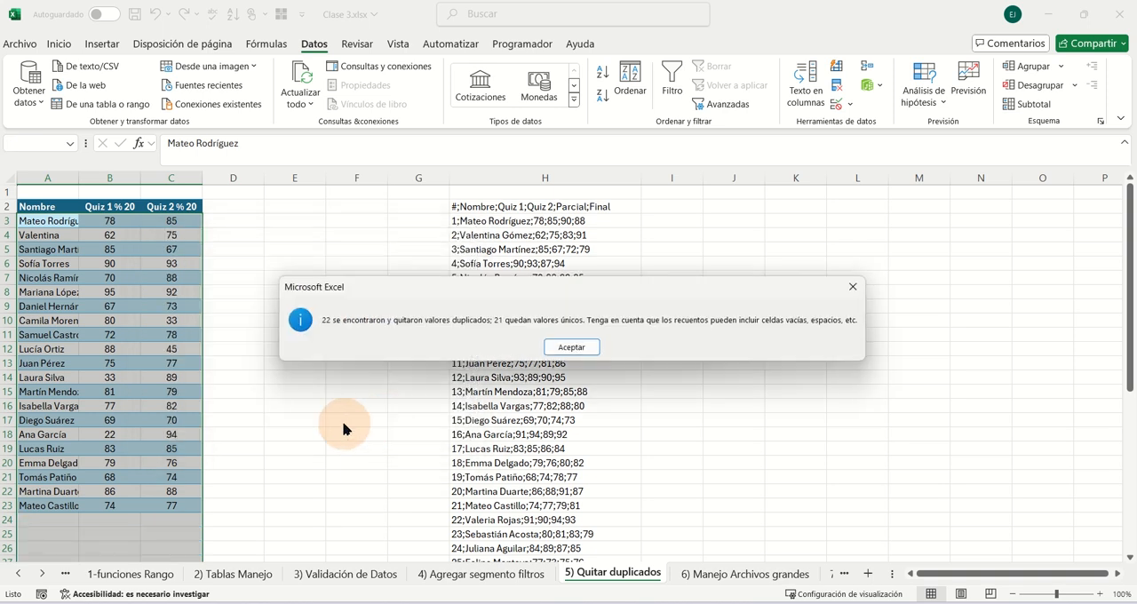
pyautogui.click(572, 348)
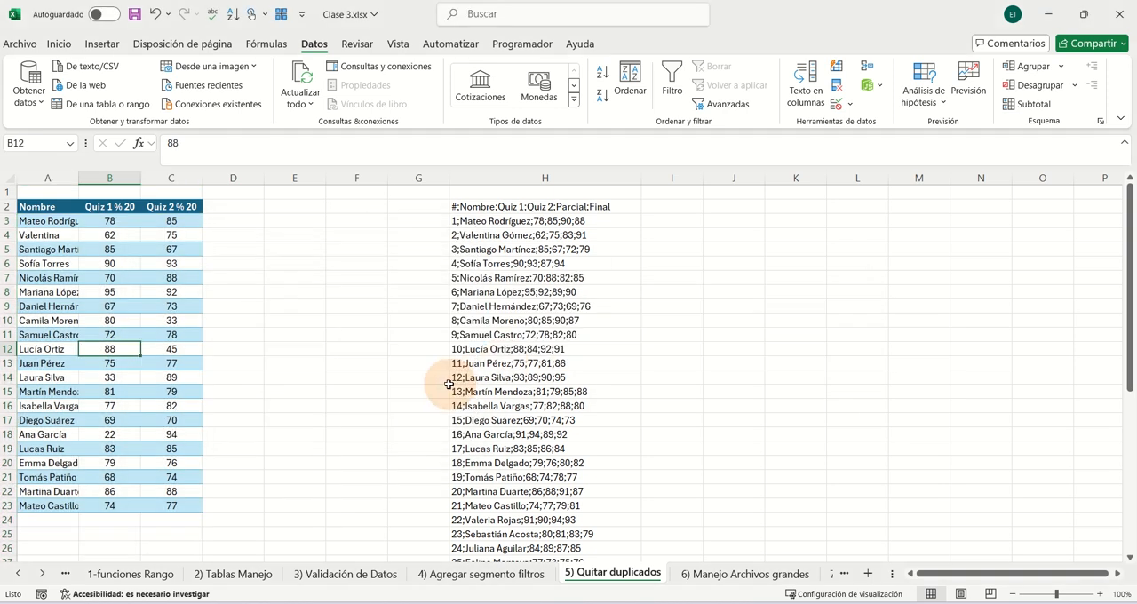
pyautogui.click(278, 363)
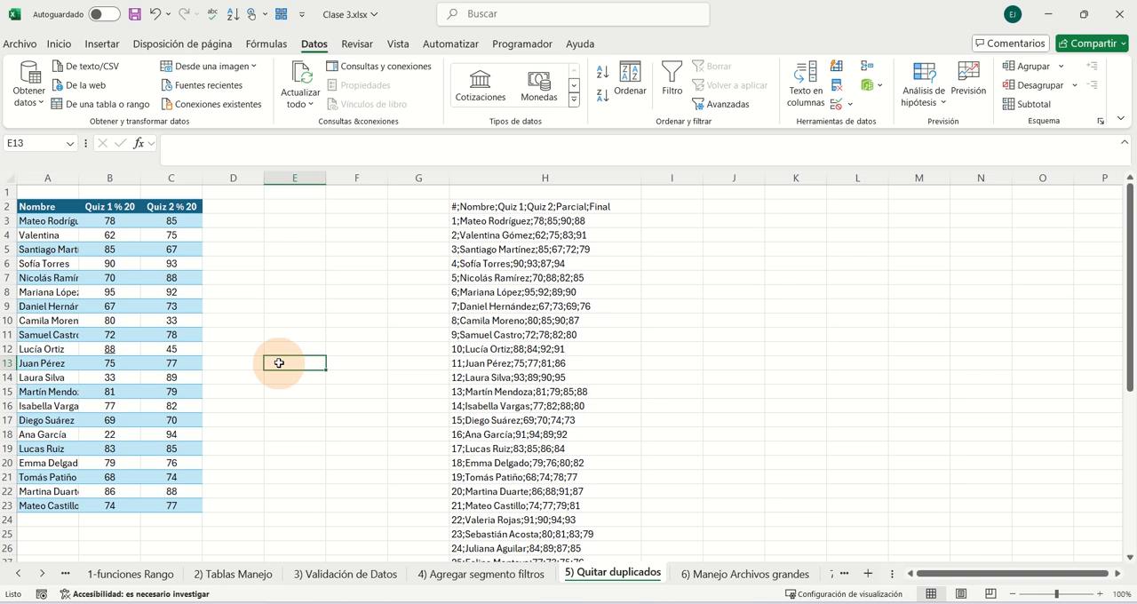
pyautogui.hotkey('ctrl', 'z')
pyautogui.click(155, 14)
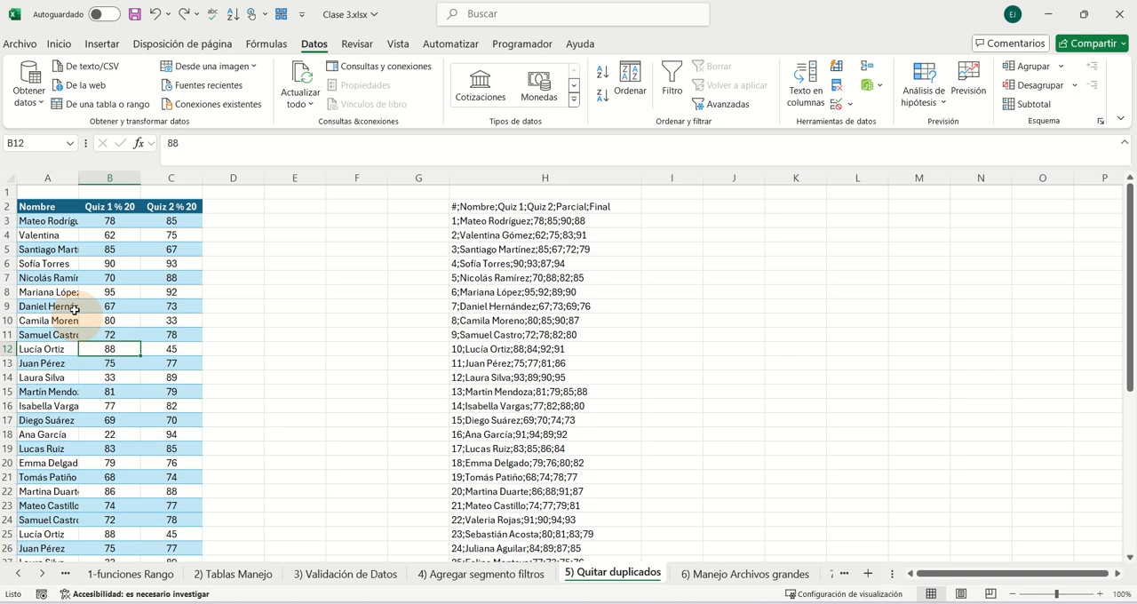
# - Replace the name in cell A12 of the quiz table with ccccc
pyautogui.click(57, 352)
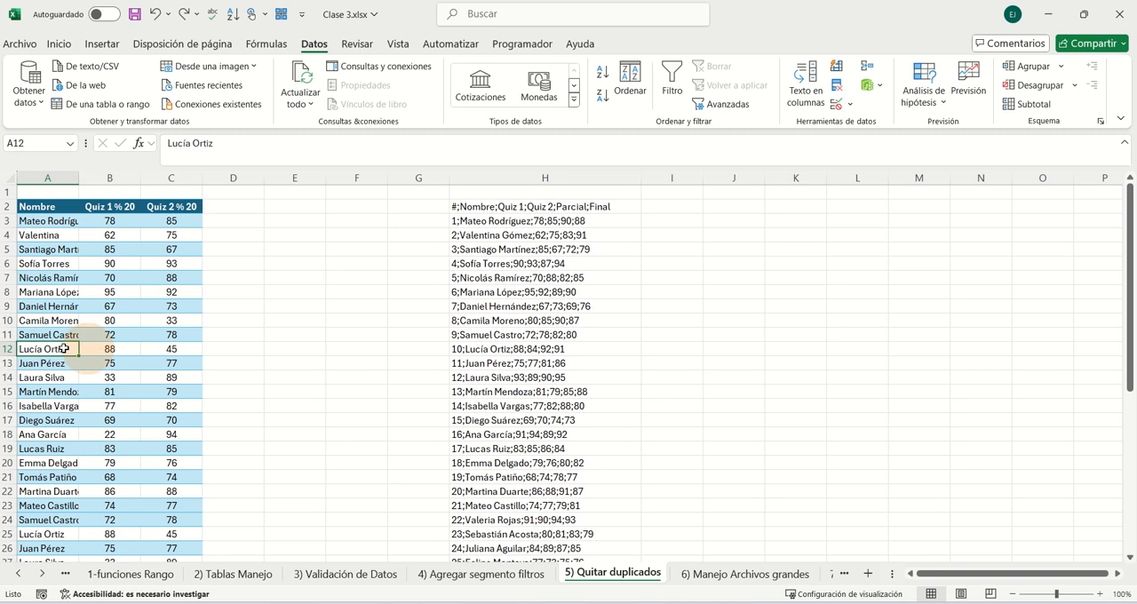
pyautogui.write('ccccc')
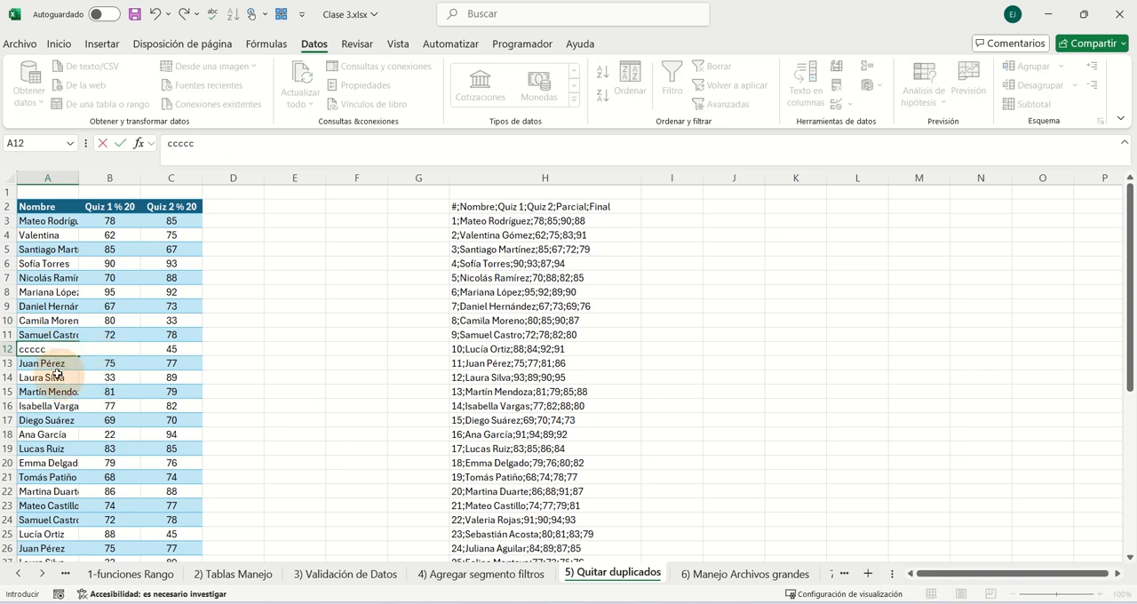
pyautogui.click(57, 375)
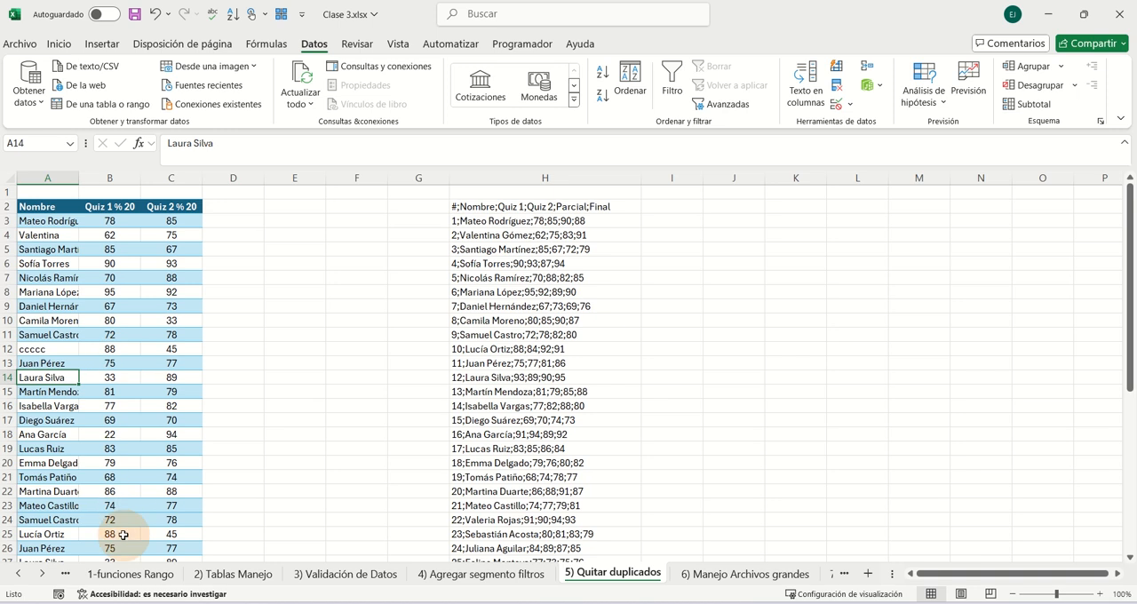
# - Remove duplicates from the quiz table comparing only the Quiz 1 % 20 column, and undo that removal
pyautogui.moveTo(167, 534); pyautogui.dragTo(111, 533)
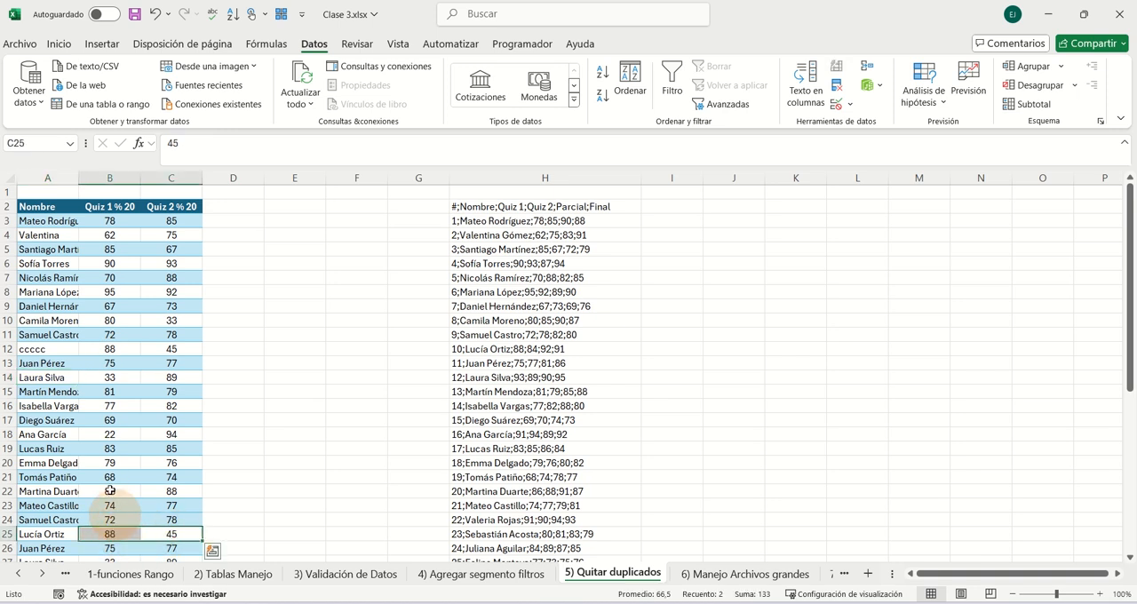
pyautogui.click(111, 294)
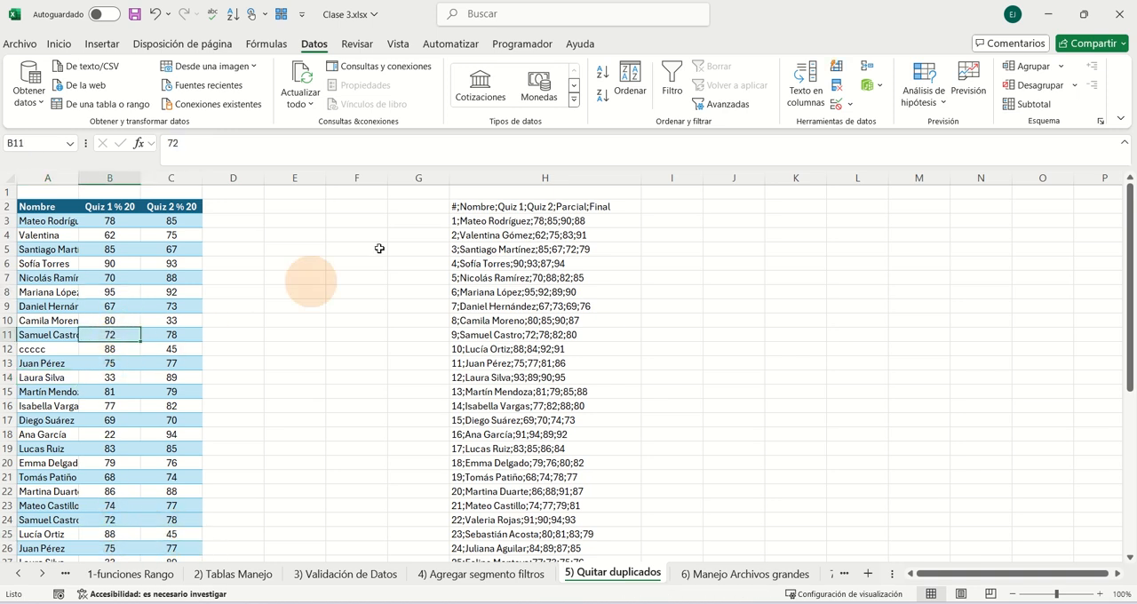
pyautogui.click(838, 86)
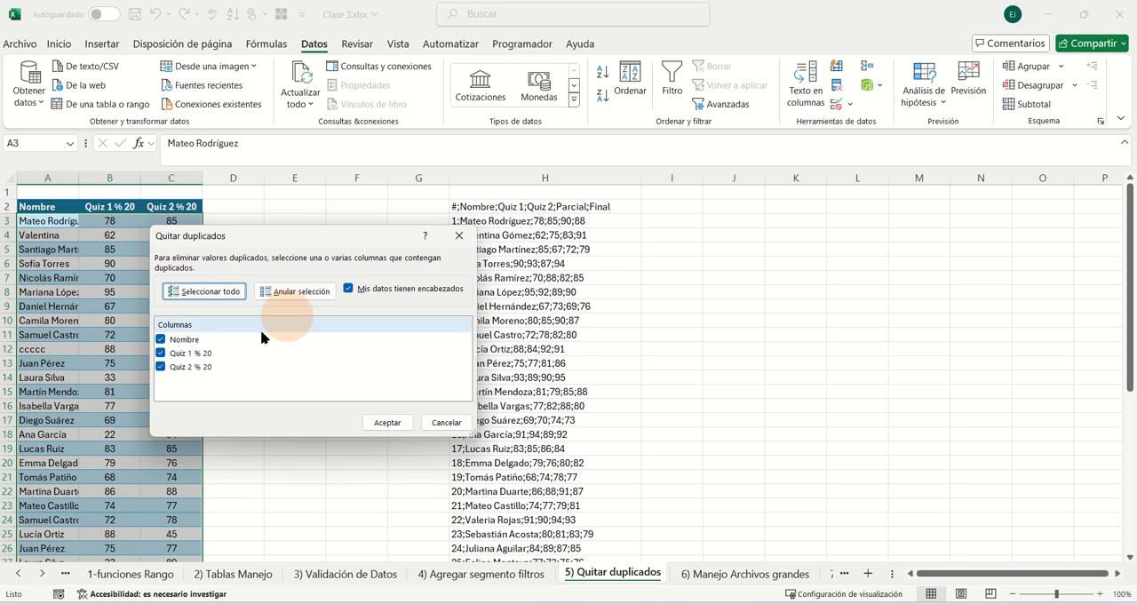
pyautogui.click(161, 339)
pyautogui.click(161, 367)
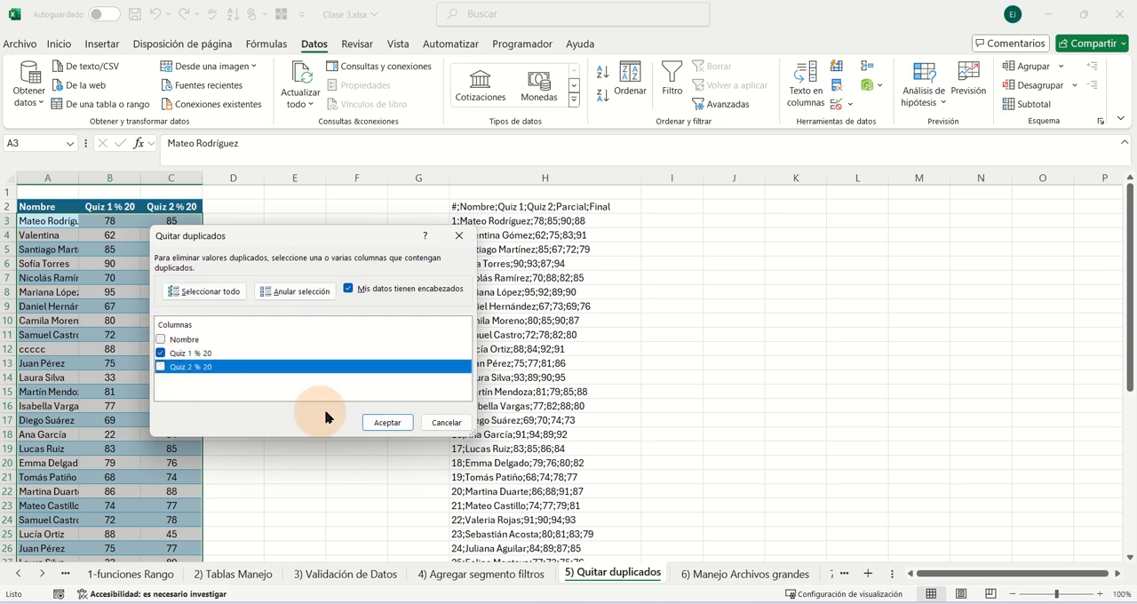
pyautogui.click(388, 422)
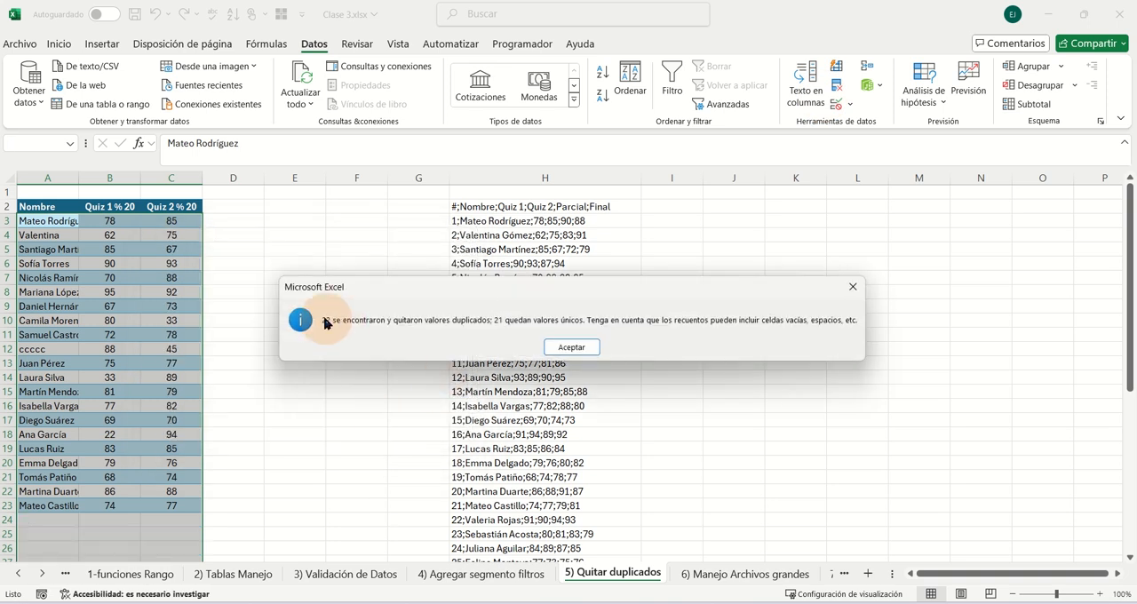
pyautogui.click(573, 348)
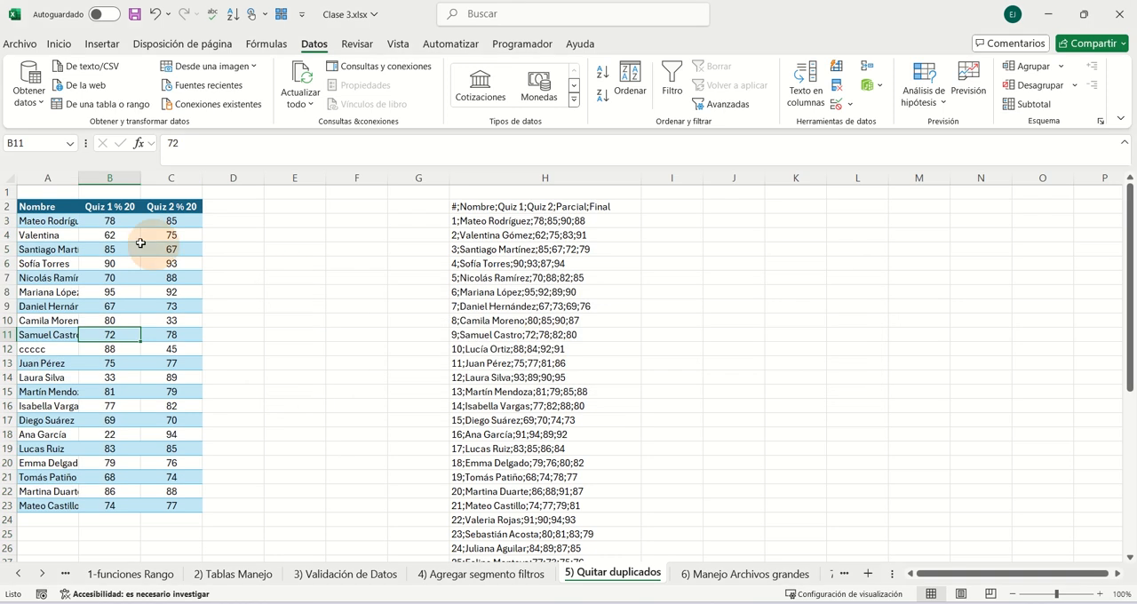
pyautogui.click(155, 20)
# - Remove duplicate records from the quiz table comparing only the Nombre column, leaving Quiz 1 % 20 and Quiz 2 % 20 out
pyautogui.click(49, 320)
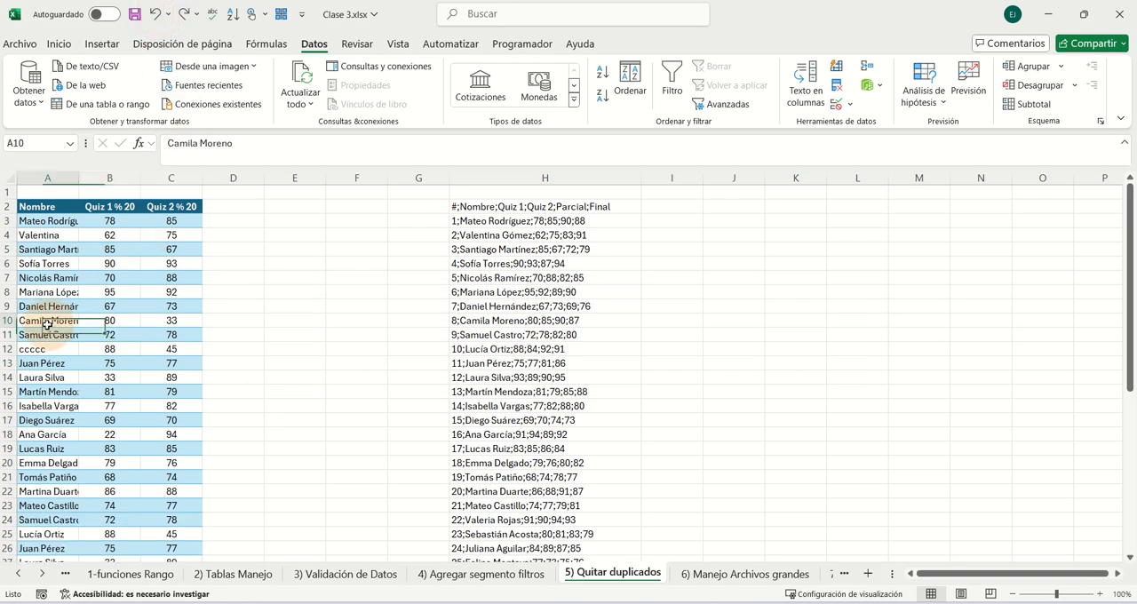
pyautogui.click(837, 104)
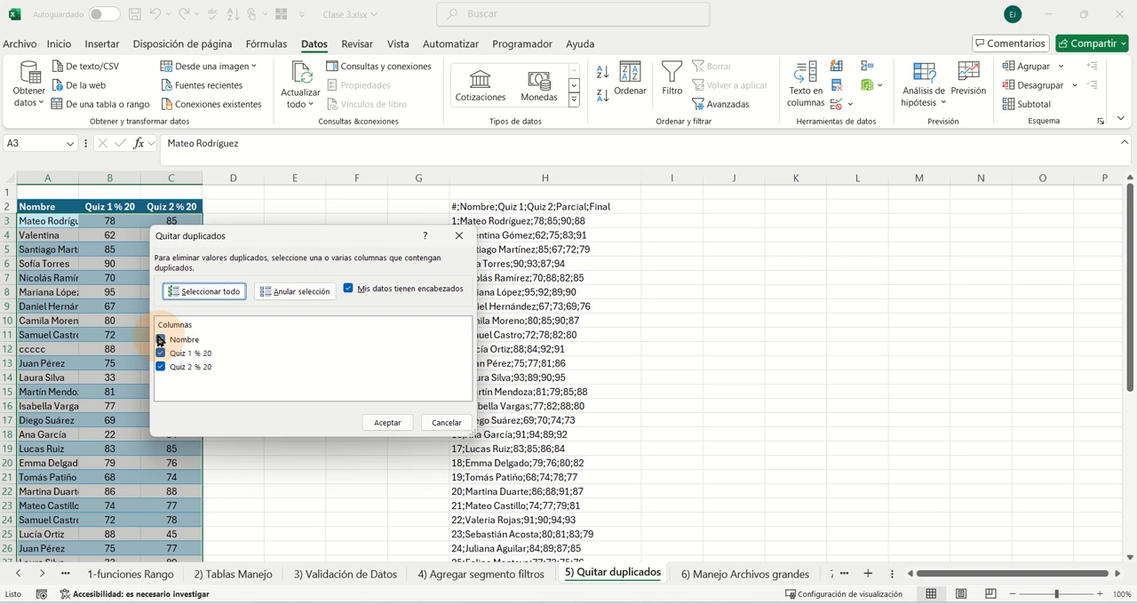
pyautogui.click(160, 353)
pyautogui.click(160, 367)
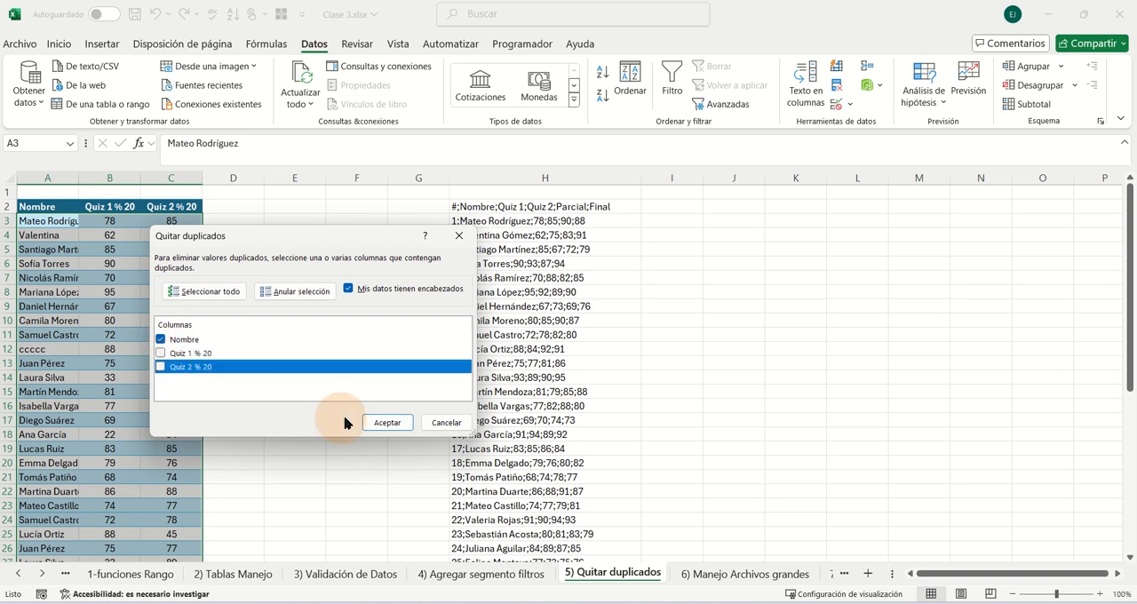
pyautogui.click(376, 427)
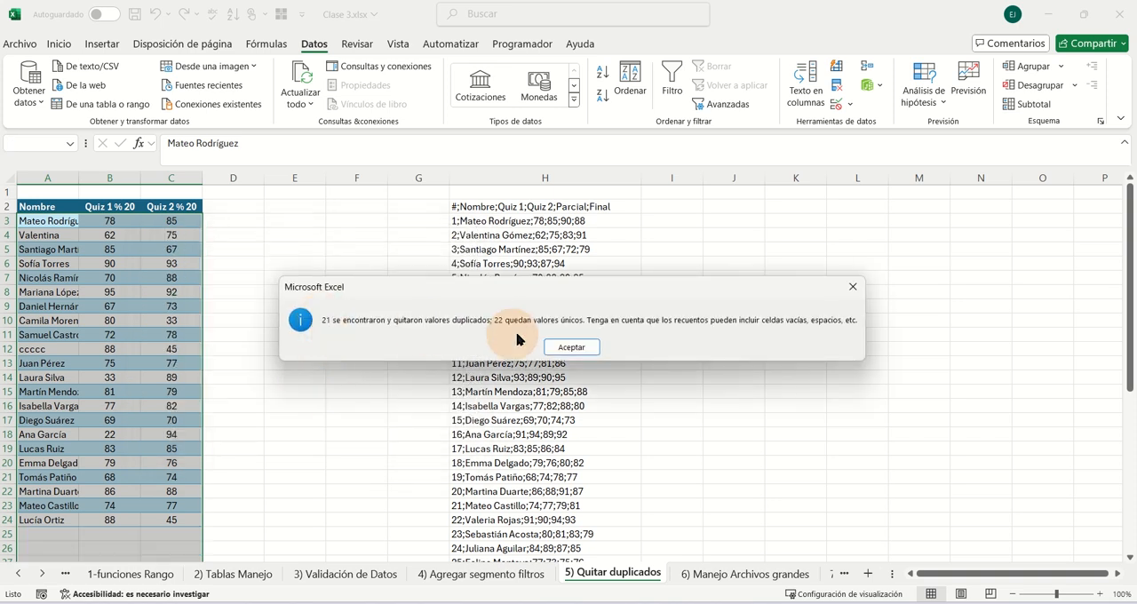
pyautogui.click(568, 347)
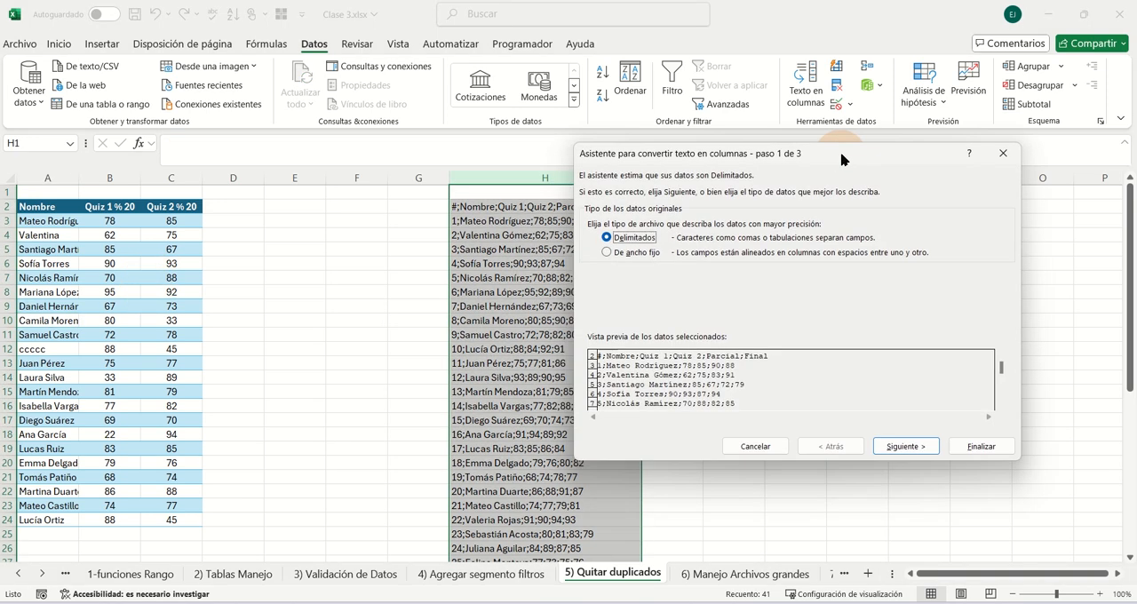
# - Split the text in column H into columns as delimited data, using the semicolon (Punto y coma) as separator
pyautogui.moveTo(844, 146); pyautogui.dragTo(909, 144)
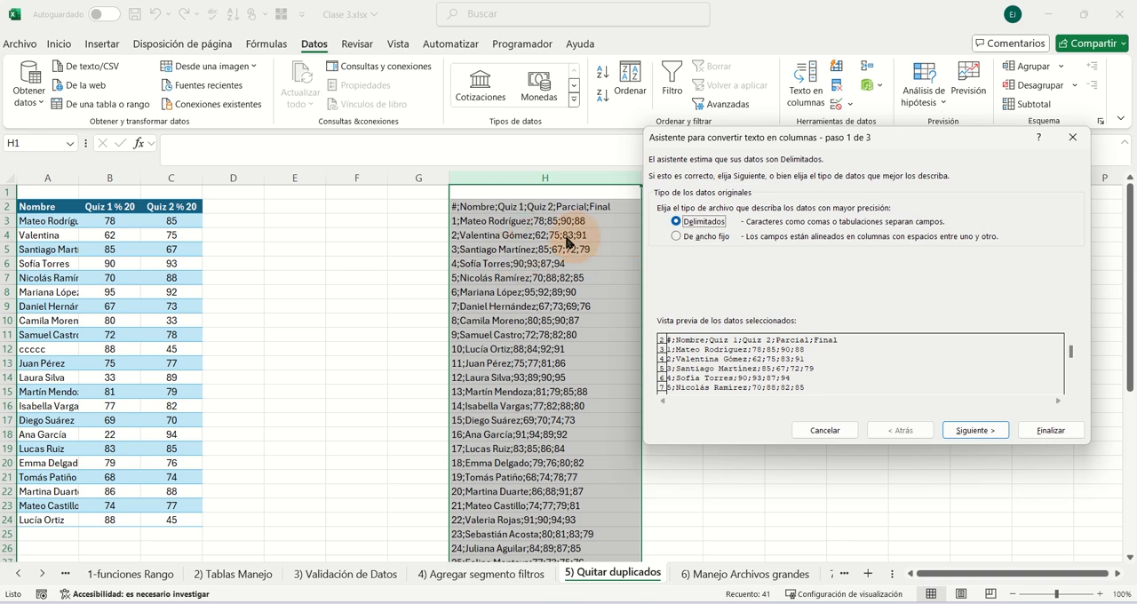
pyautogui.click(973, 430)
pyautogui.click(661, 220)
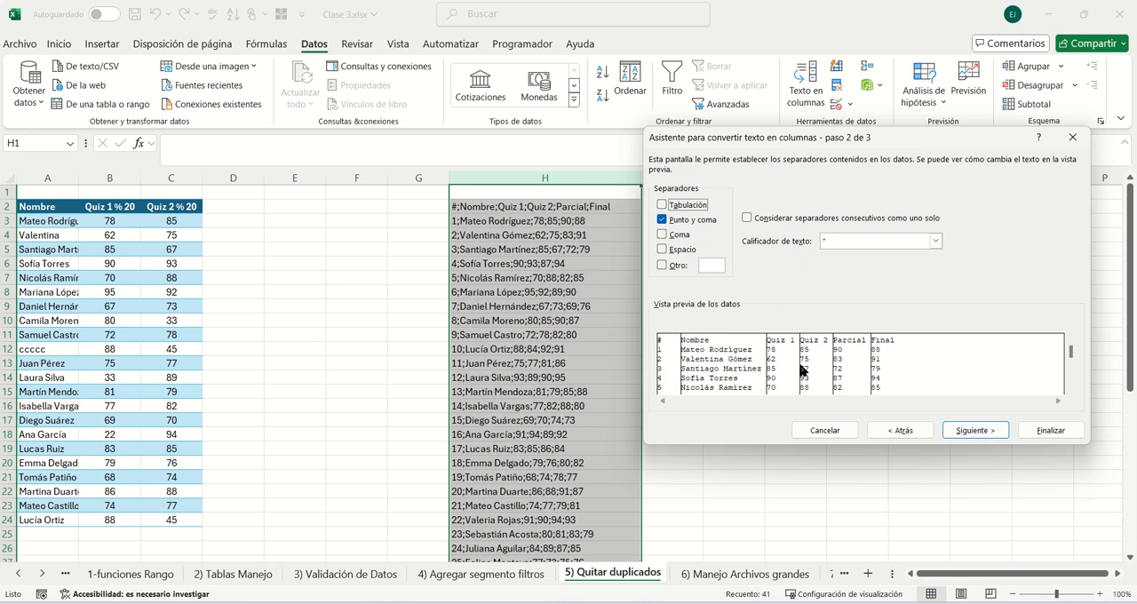
pyautogui.click(1051, 430)
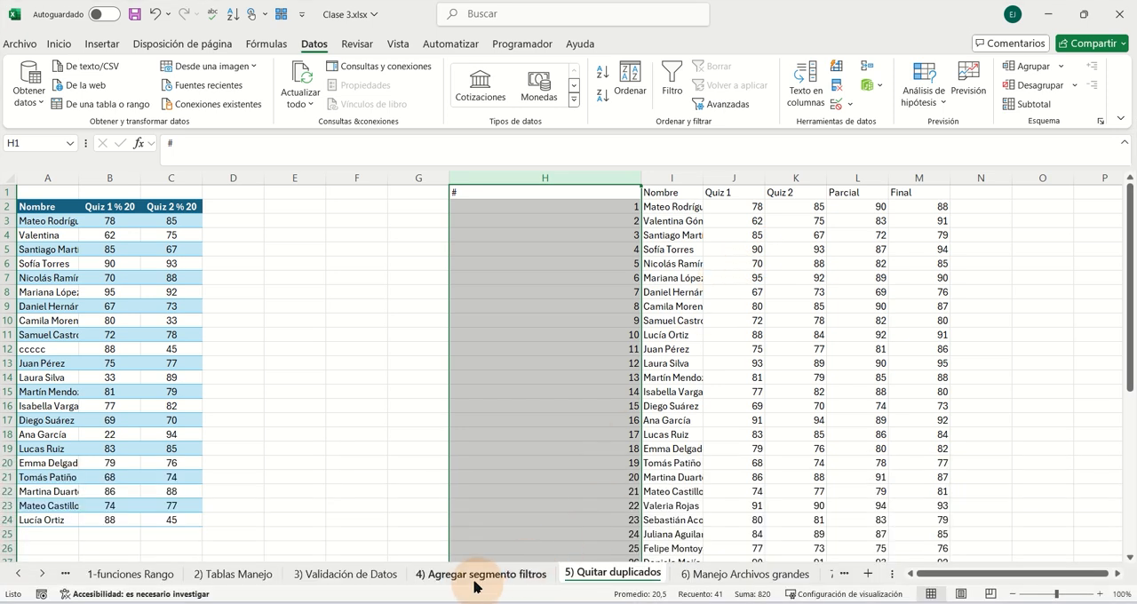
# - Open the 4) Agregar segmento filtros sheet and view the filter options of the Estudiante column
pyautogui.click(475, 574)
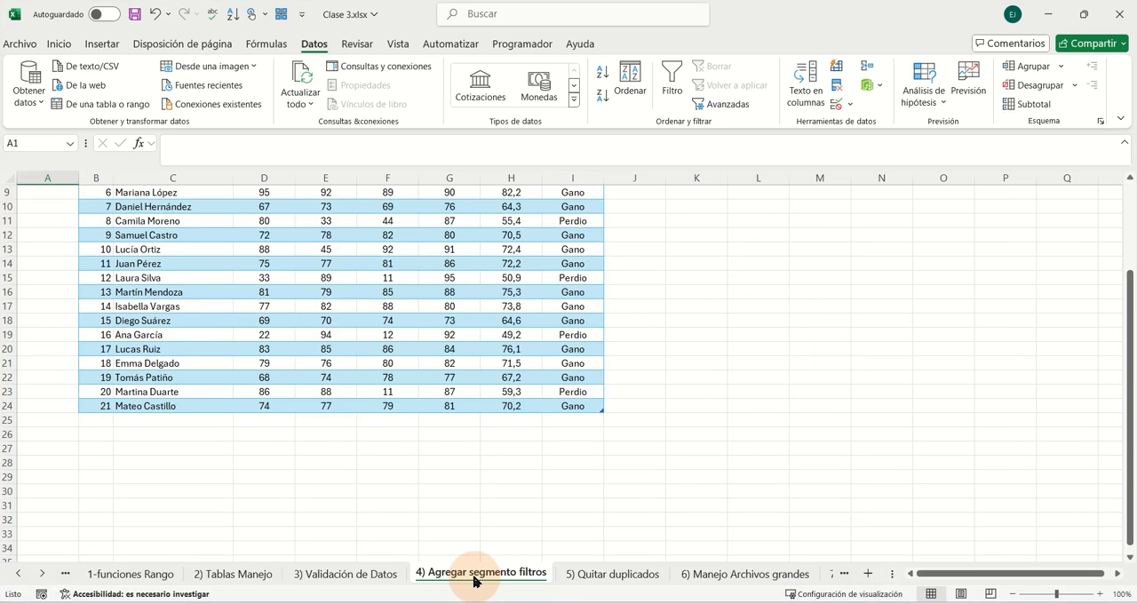
pyautogui.scroll(3, 482, 495)
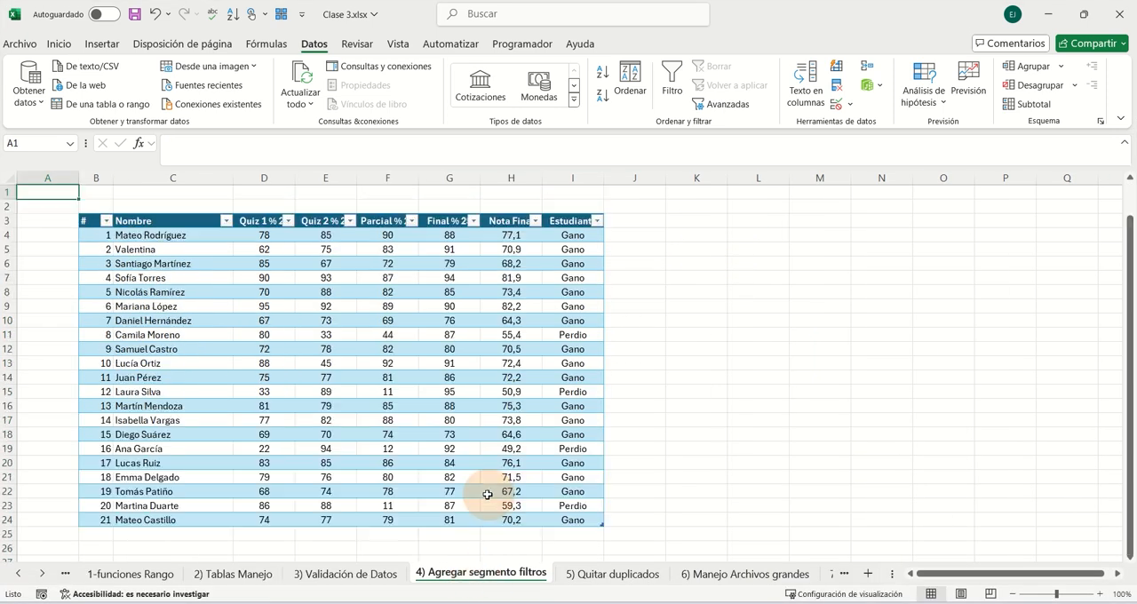
pyautogui.click(595, 221)
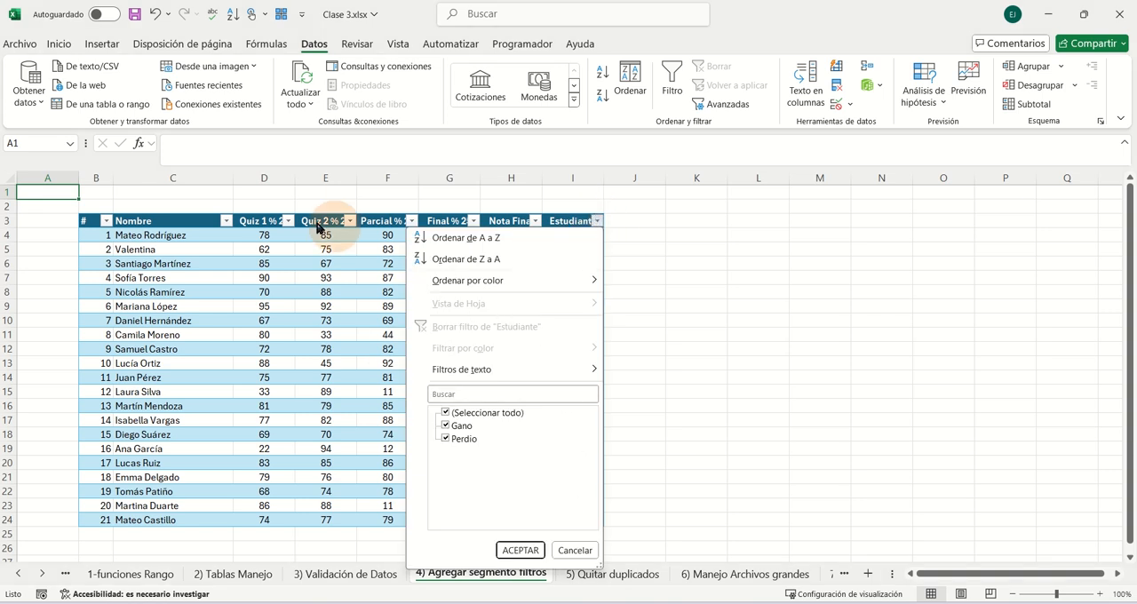
pyautogui.click(350, 257)
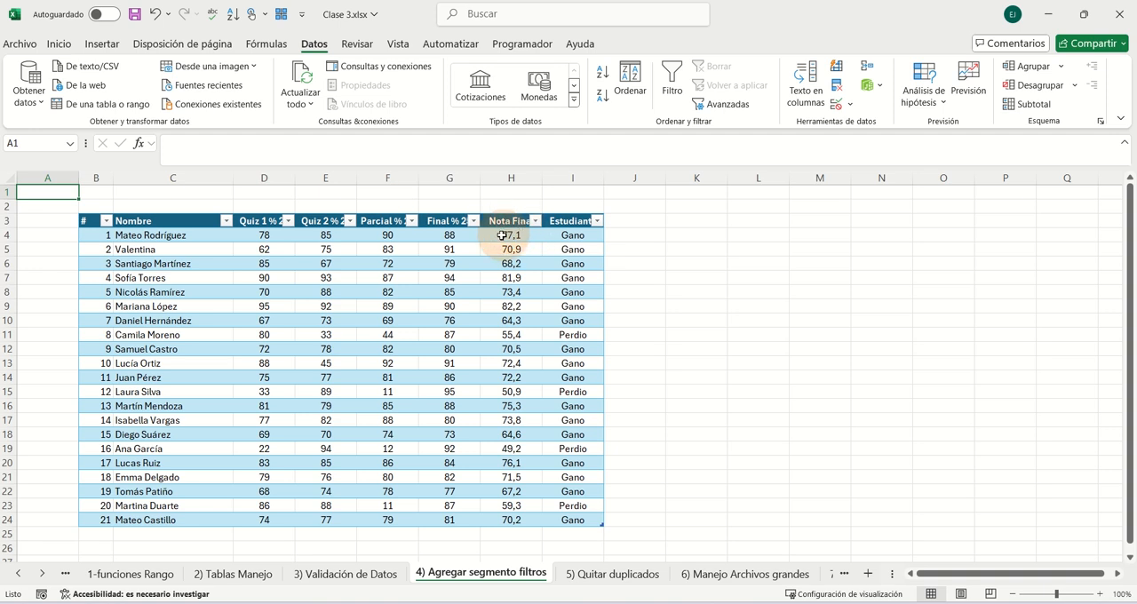
# - Copy the range F3:I9 of the grades table, from the Parcial header to the Estudiante column
pyautogui.click(58, 43)
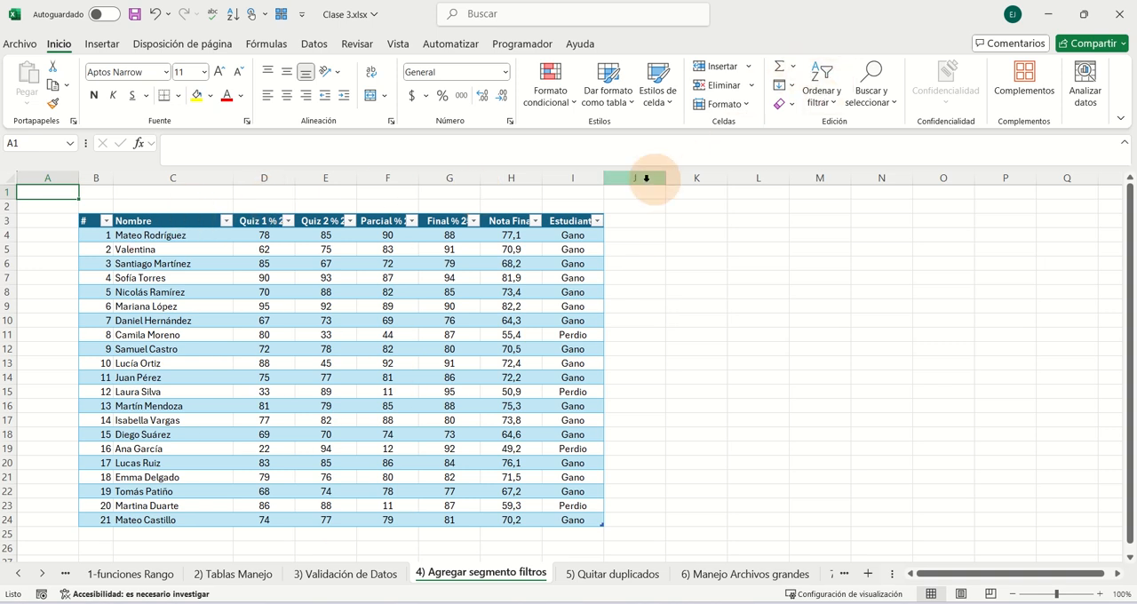
pyautogui.click(569, 224)
pyautogui.click(511, 234)
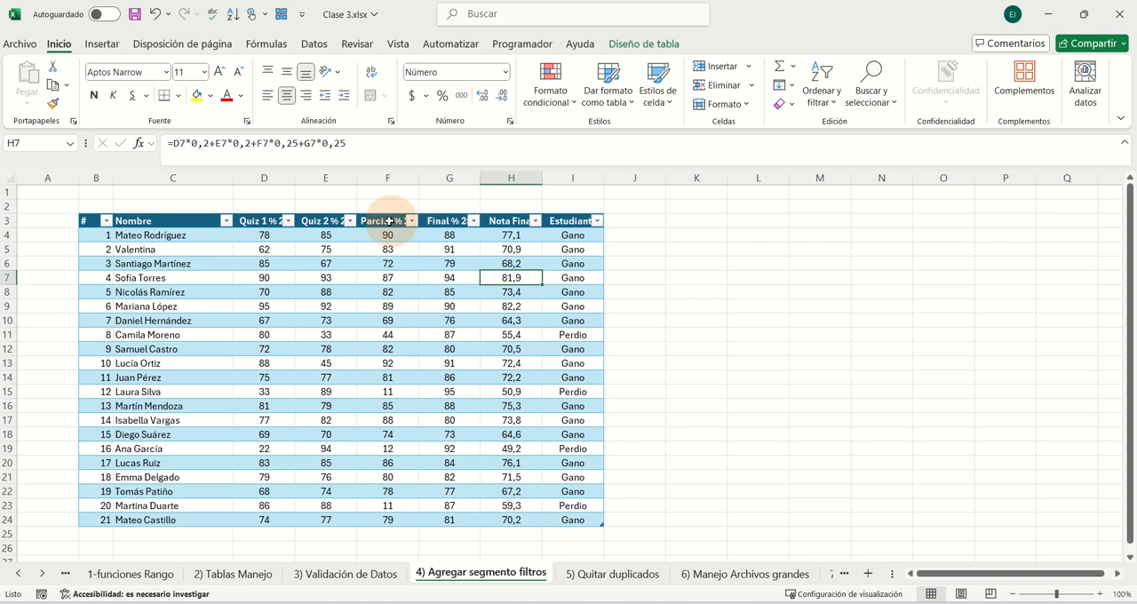
pyautogui.moveTo(382, 222); pyautogui.dragTo(552, 310)
pyautogui.hotkey('ctrl', 'c')
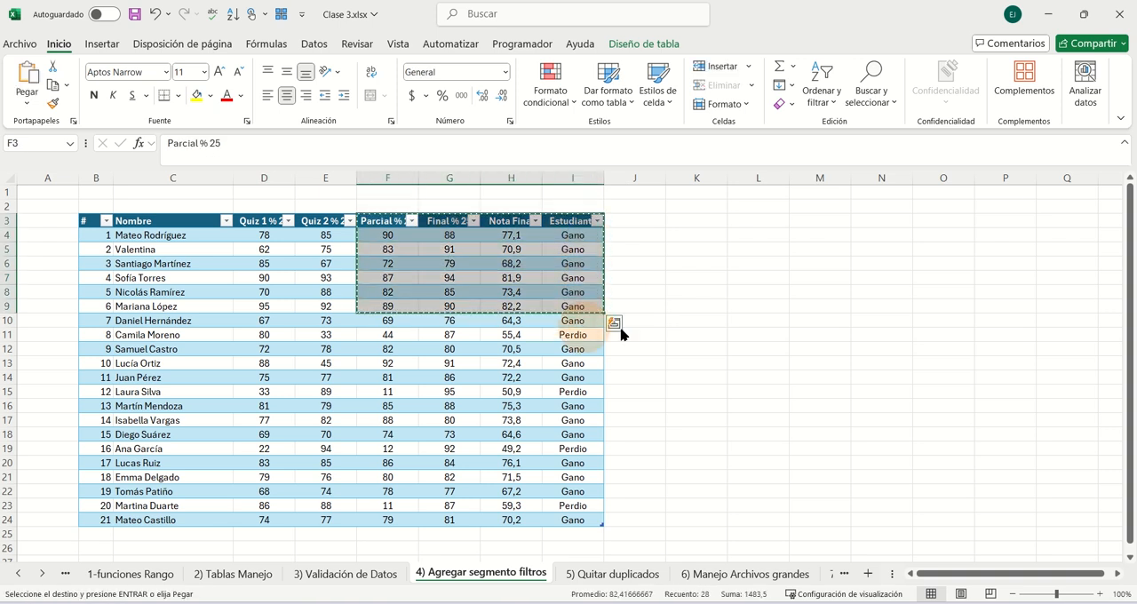
# - Paste the copied grades range starting at cell L3 as values only
pyautogui.click(763, 222)
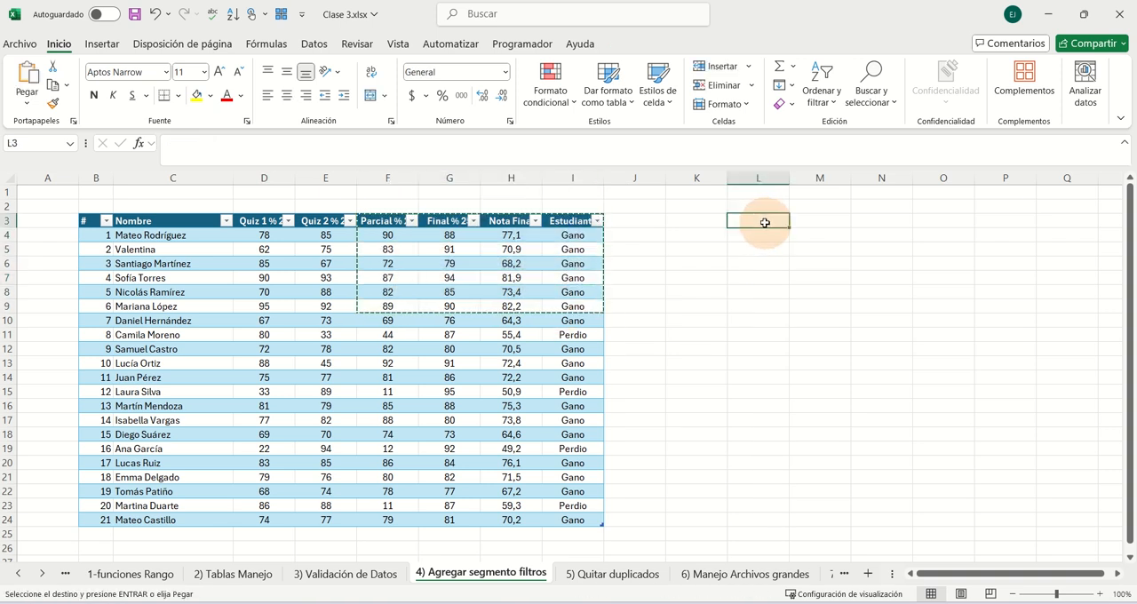
pyautogui.hotkey('ctrl', 'v')
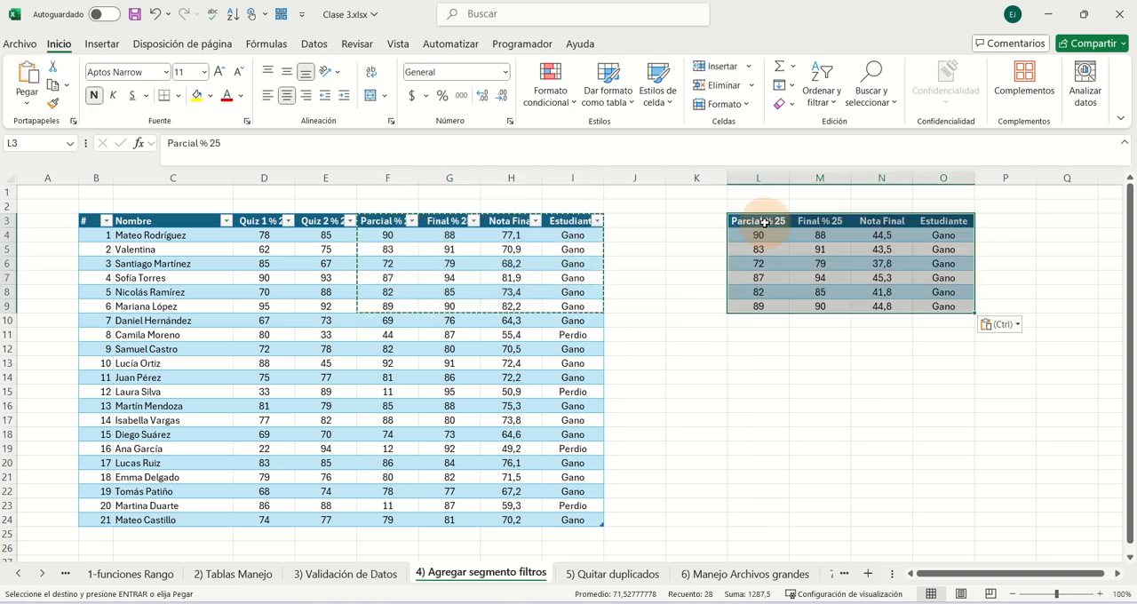
pyautogui.click(1015, 328)
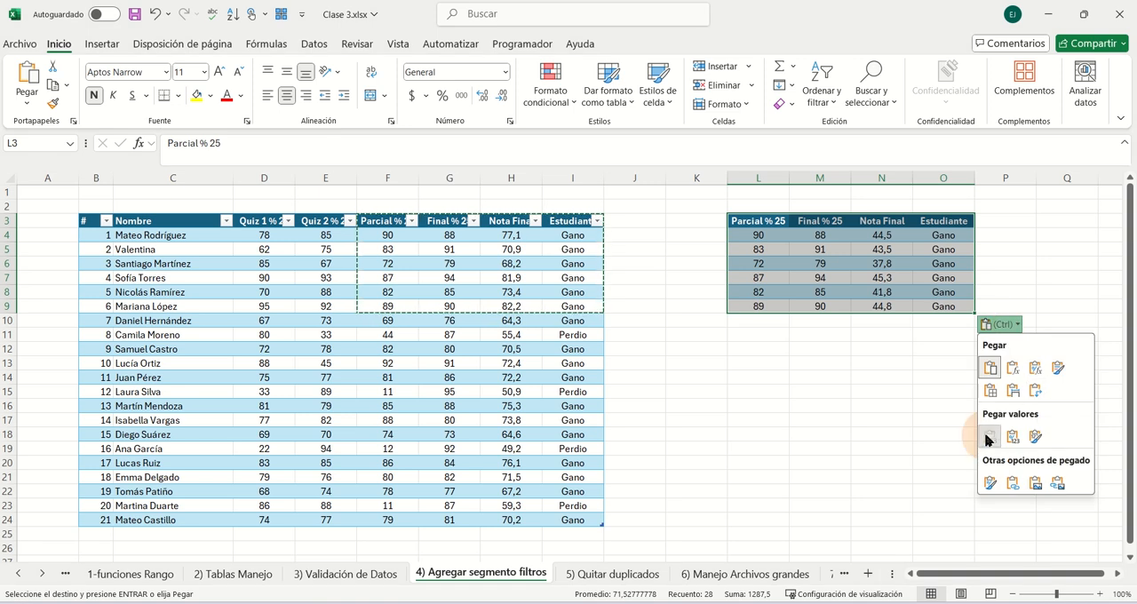
pyautogui.click(988, 438)
pyautogui.click(844, 279)
# - Add filters to the header cells L3:O3 of the pasted range and view the Estudiante filter options
pyautogui.moveTo(940, 221); pyautogui.dragTo(764, 222)
pyautogui.click(820, 87)
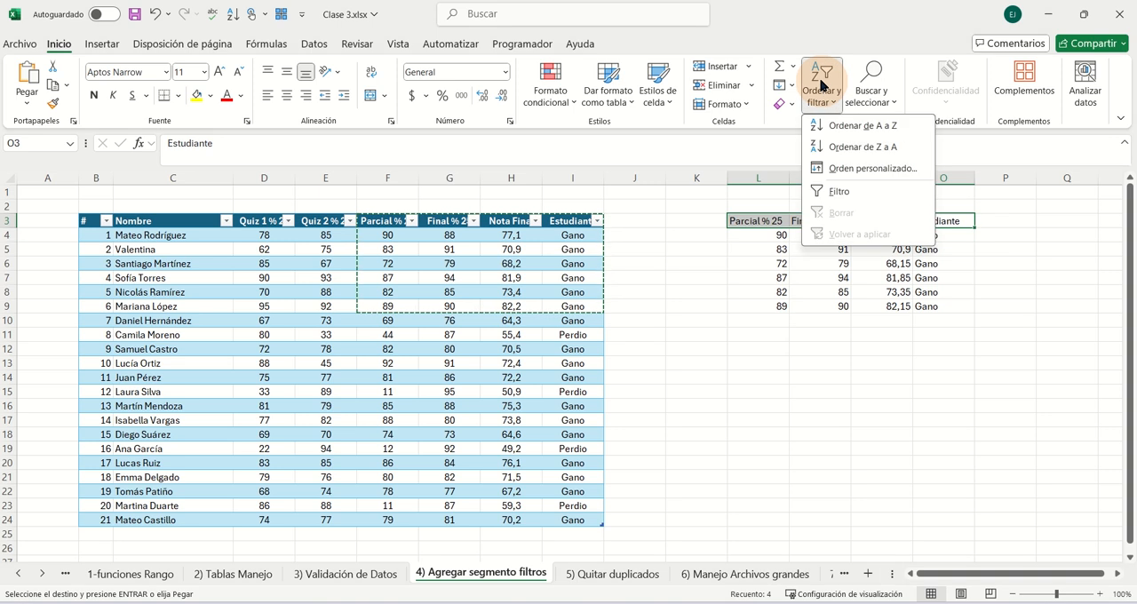
pyautogui.click(838, 191)
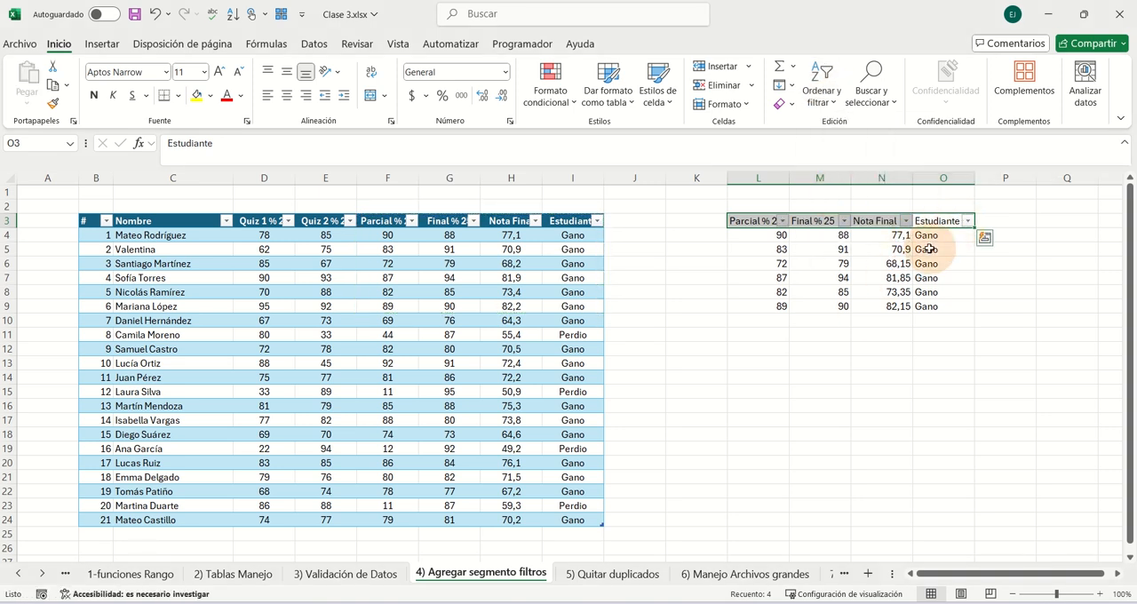
pyautogui.click(967, 221)
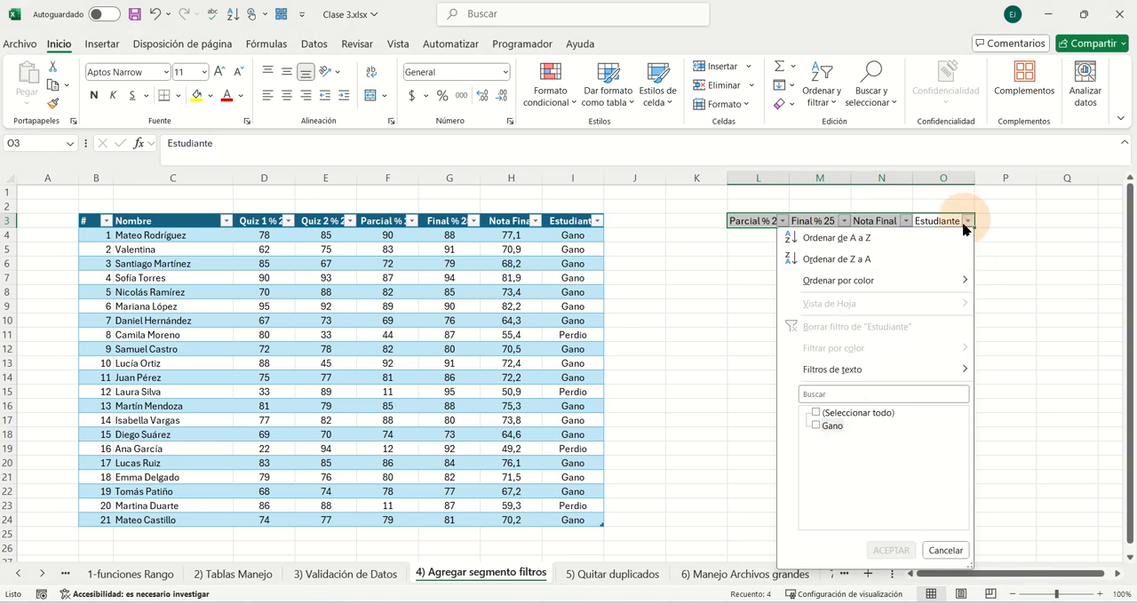
pyautogui.click(945, 552)
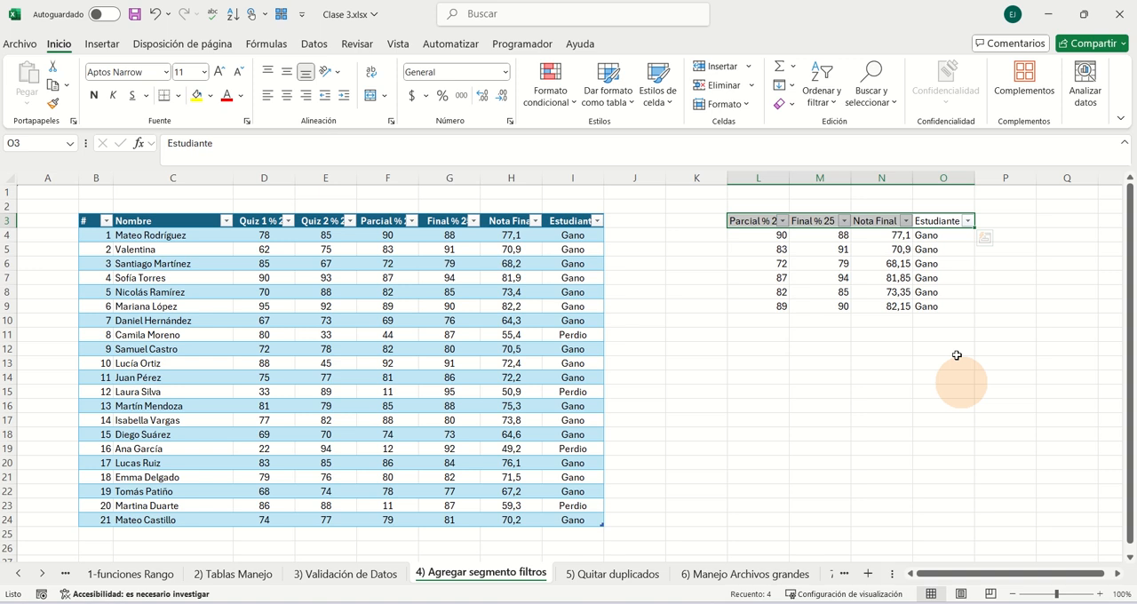
# - Filter the pasted range's Nota Final column to 70,9 and 77,1, and clear that filter again
pyautogui.click(905, 221)
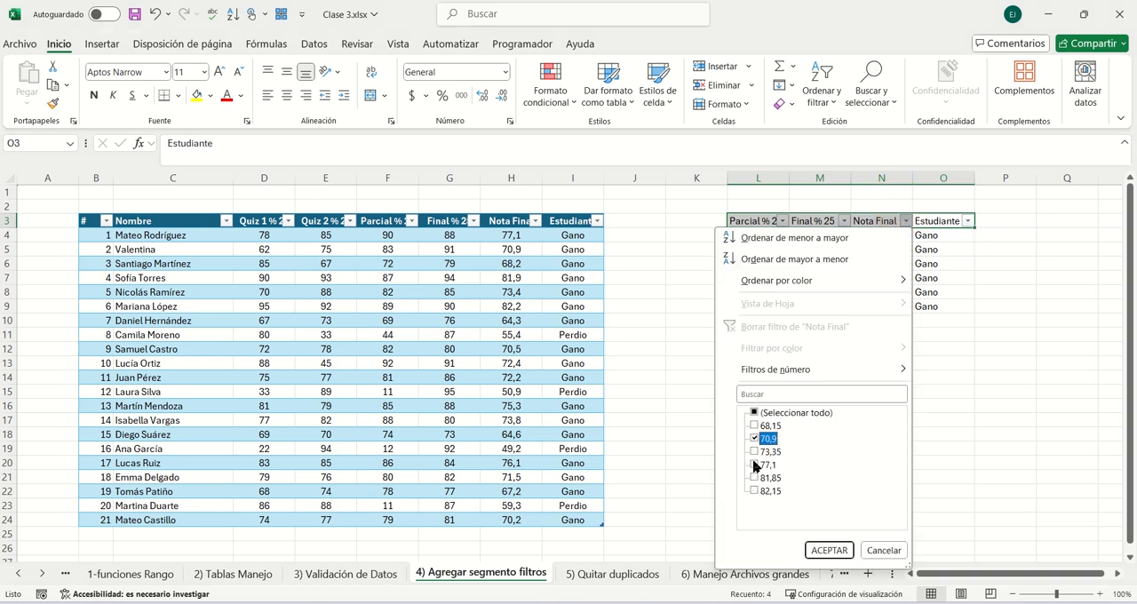
pyautogui.click(826, 550)
pyautogui.click(819, 235)
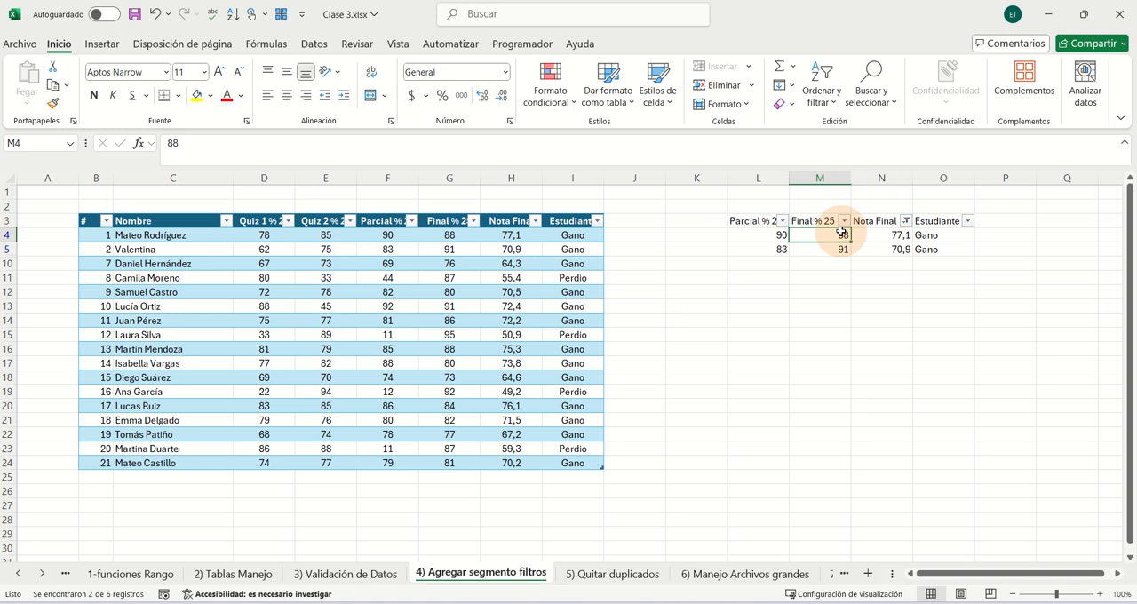
pyautogui.click(905, 221)
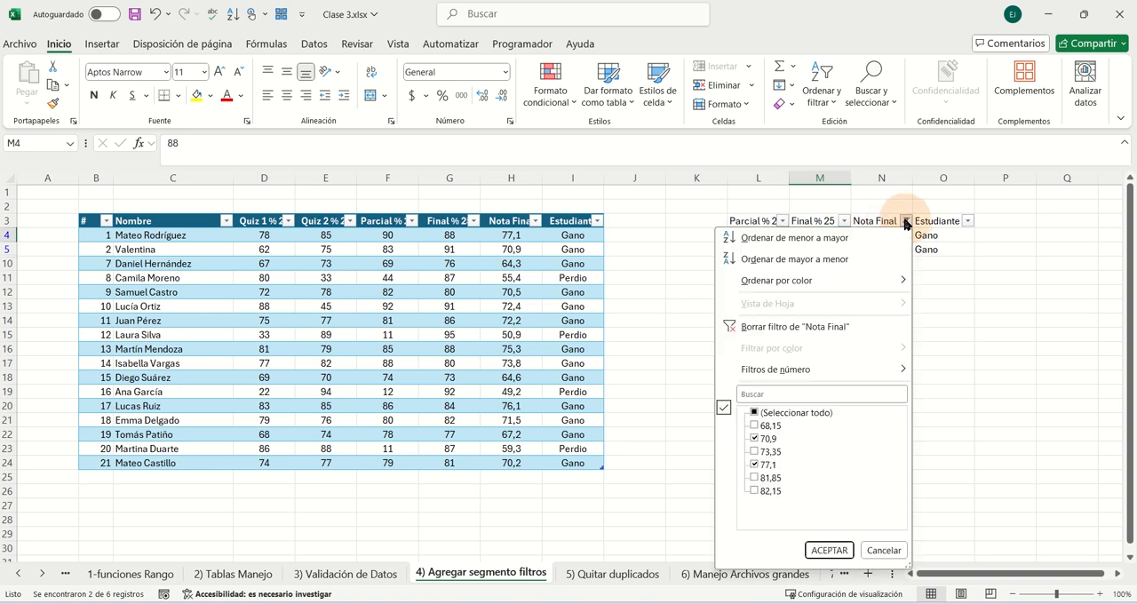
pyautogui.click(773, 327)
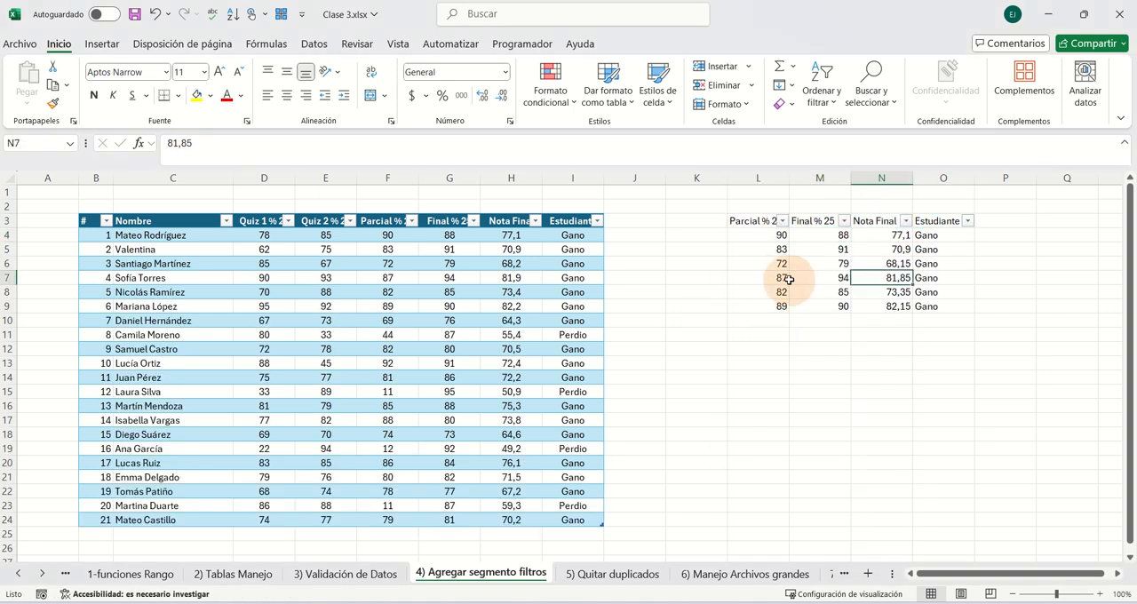
# - Insert a slicer for the Estudiante field of the grades table
pyautogui.click(449, 349)
pyautogui.click(513, 293)
pyautogui.click(641, 46)
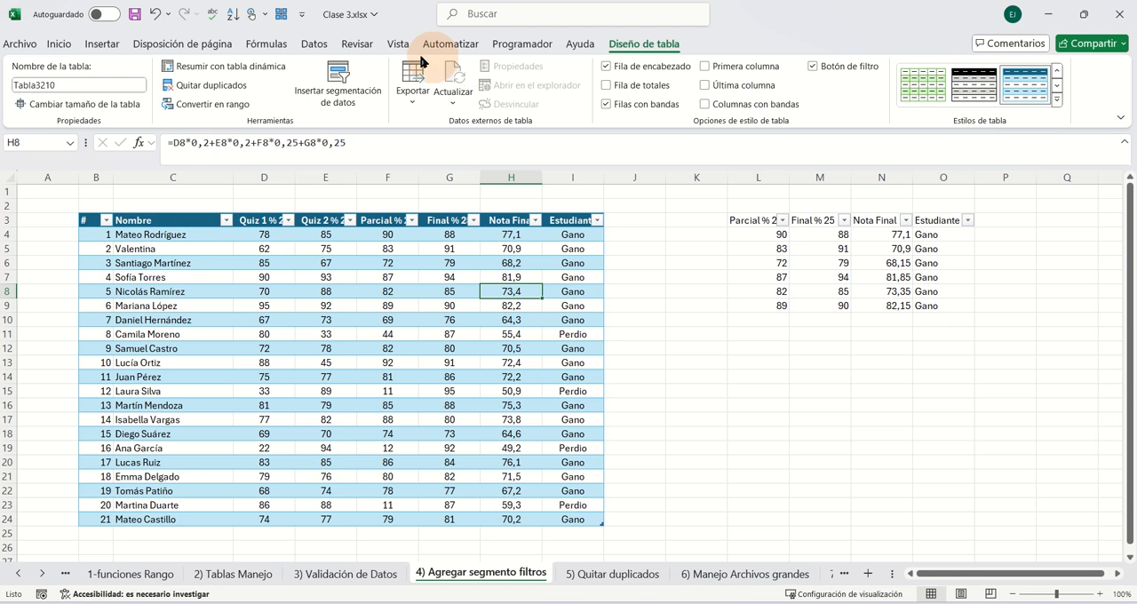
pyautogui.click(340, 80)
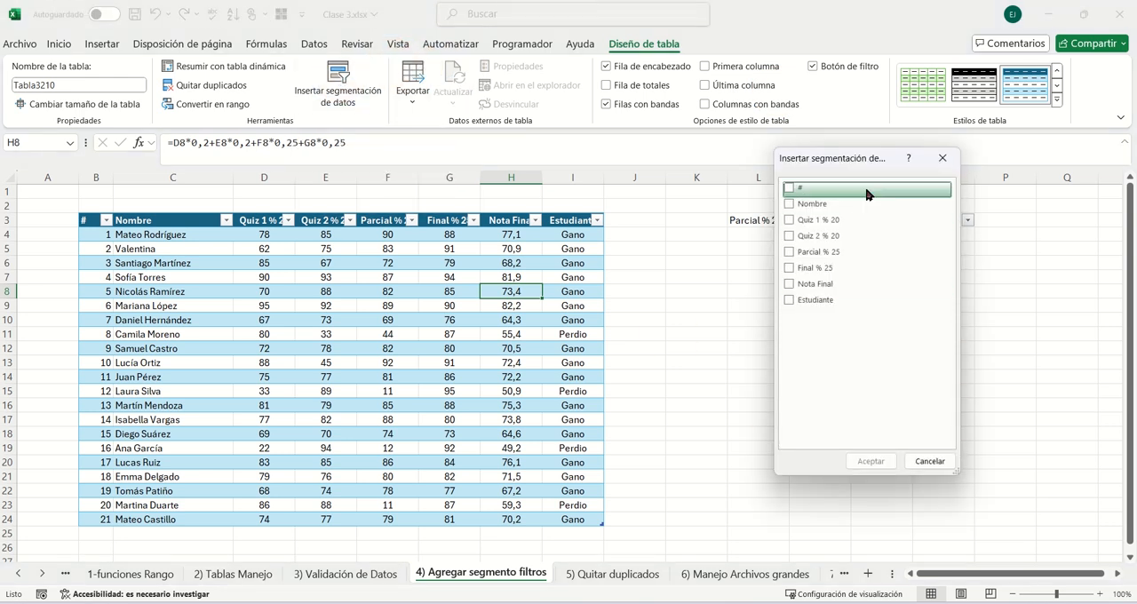
pyautogui.moveTo(849, 165); pyautogui.dragTo(761, 261)
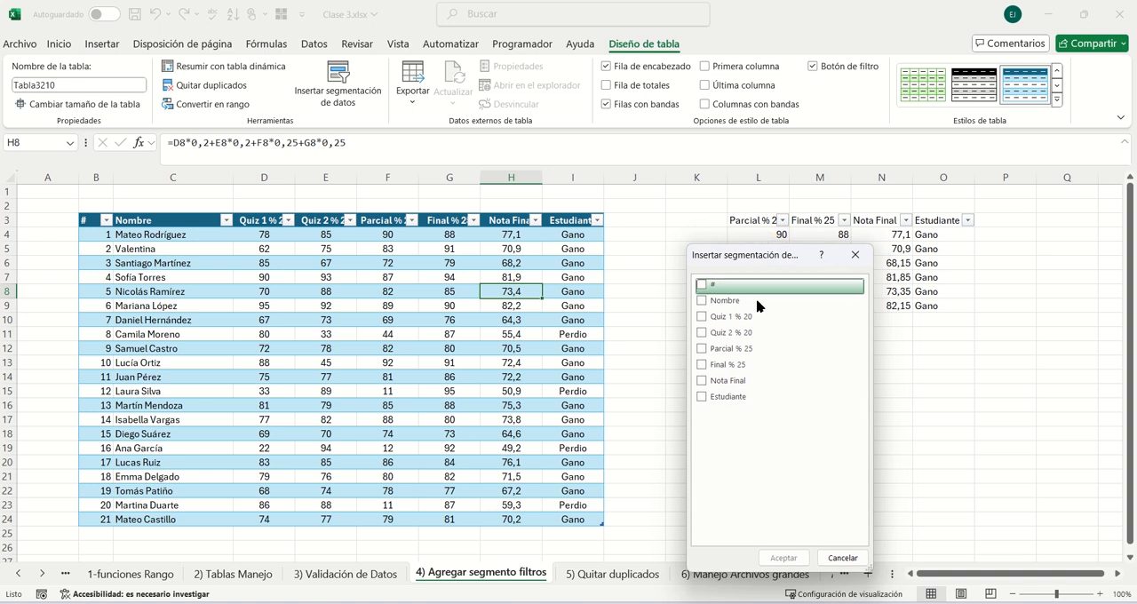
pyautogui.click(702, 397)
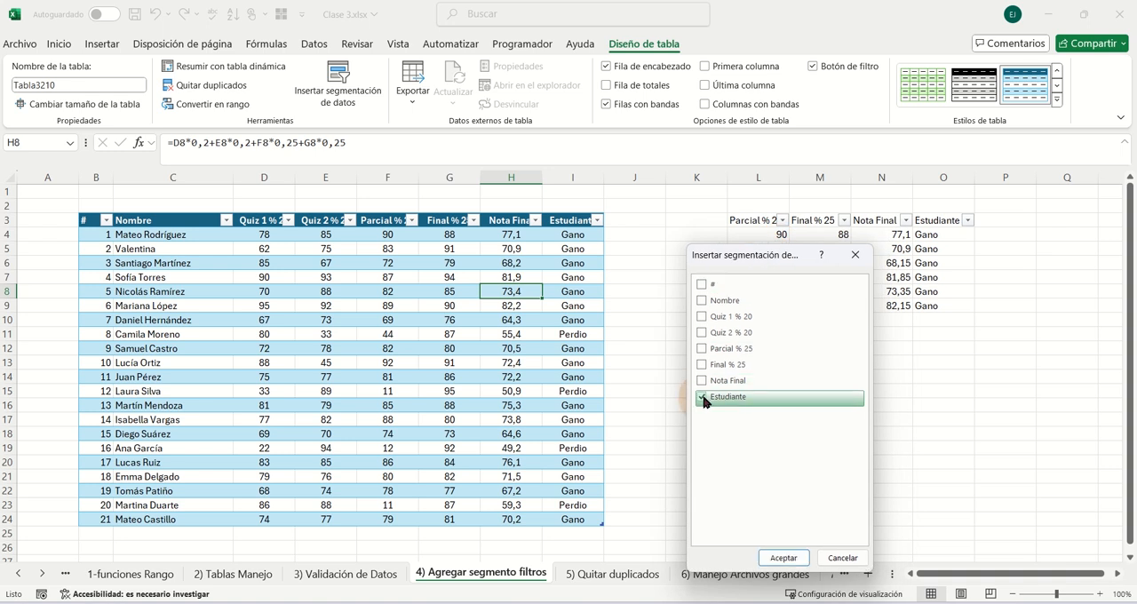
pyautogui.click(783, 560)
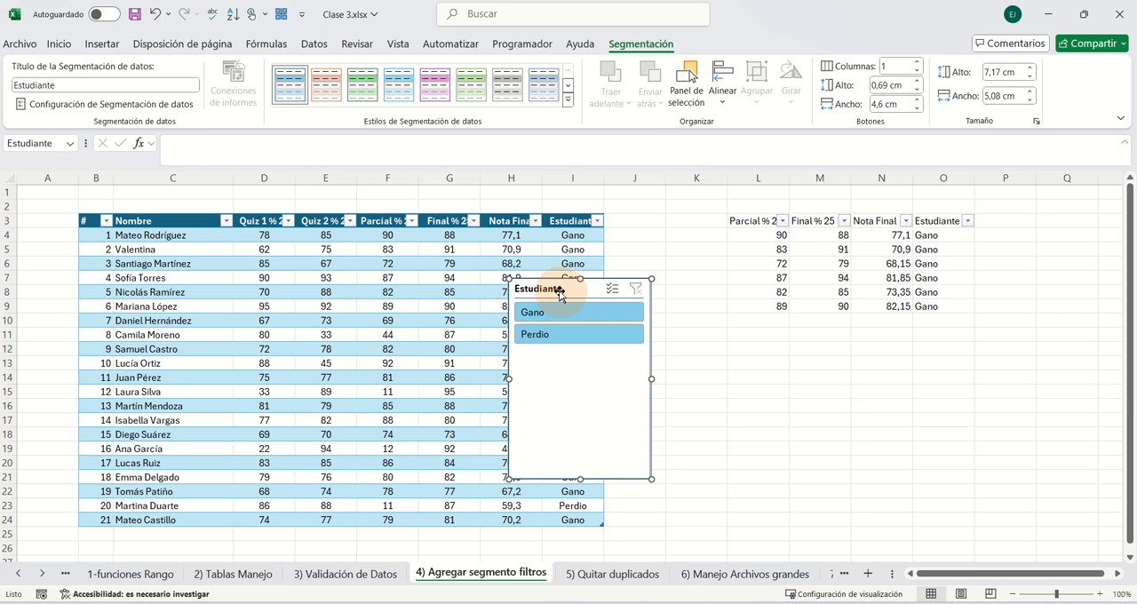
# - Place the Estudiante slicer beside the table and lay it out in 2 columns, about 1,8 cm high and 5,48 cm wide
pyautogui.moveTo(569, 289); pyautogui.dragTo(679, 260)
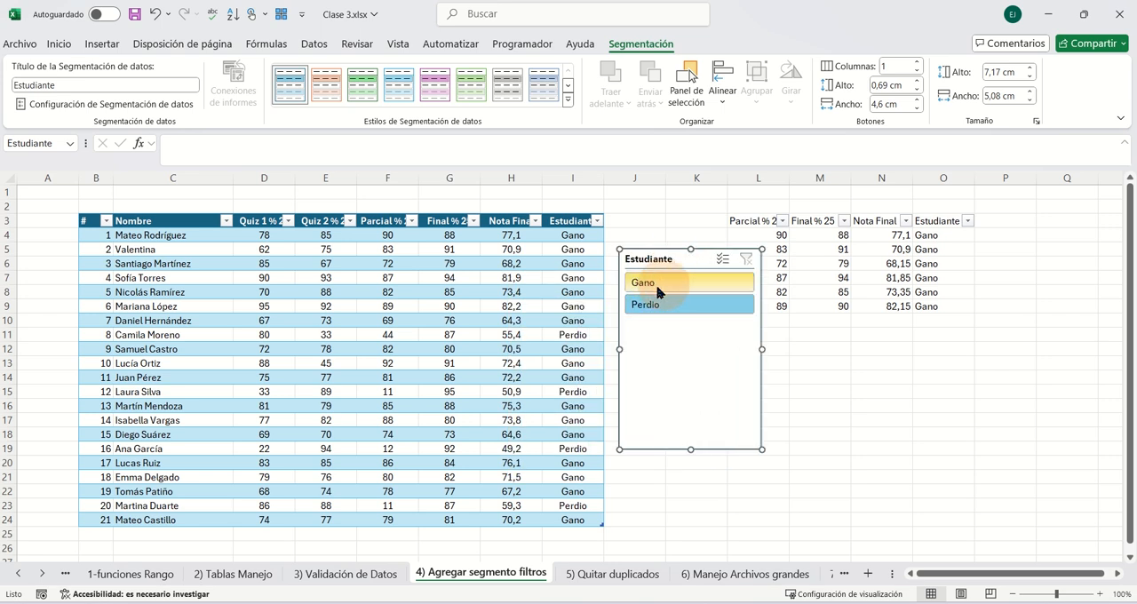
pyautogui.click(918, 64)
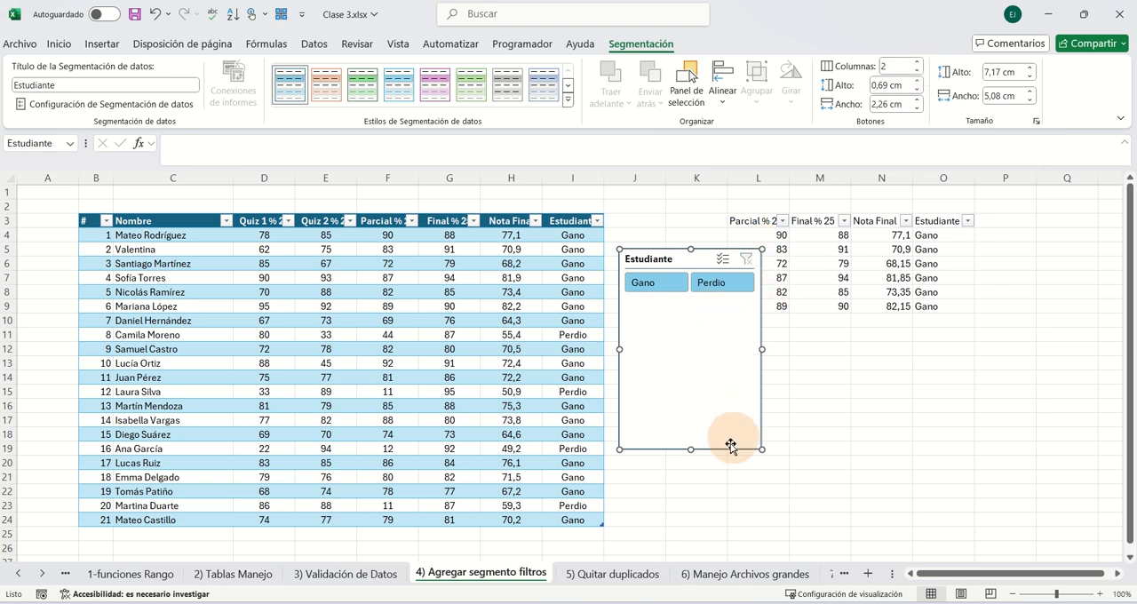
pyautogui.moveTo(760, 448); pyautogui.dragTo(772, 296)
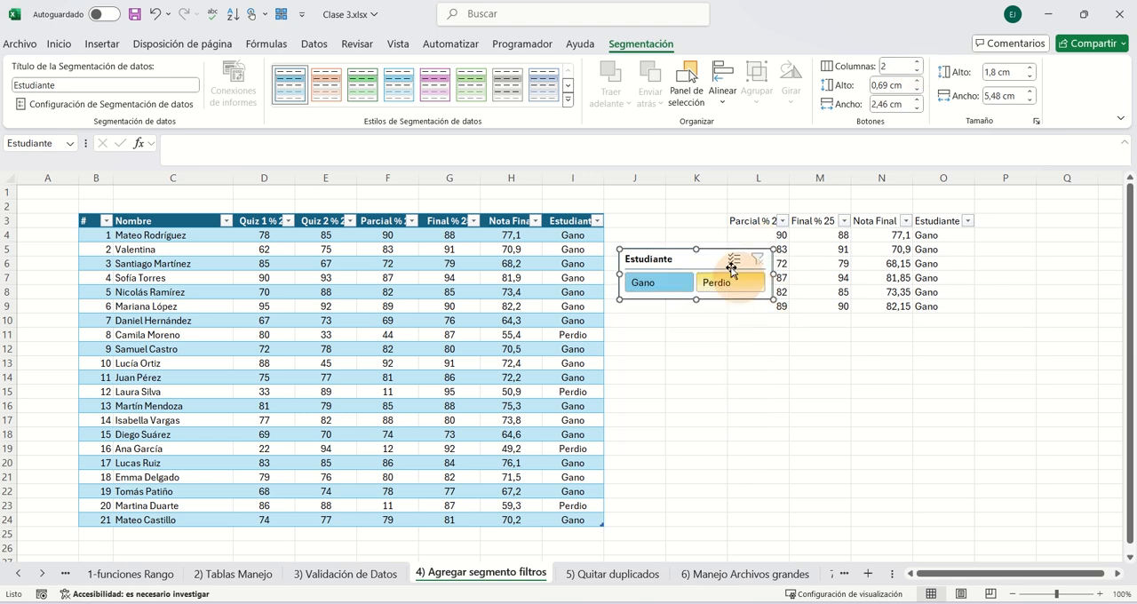
# - Move the Estudiante slicer above the grades table and increase the height of rows 1 and 2 to fit it
pyautogui.moveTo(726, 256); pyautogui.dragTo(678, 193)
pyautogui.moveTo(568, 160); pyautogui.dragTo(583, 190)
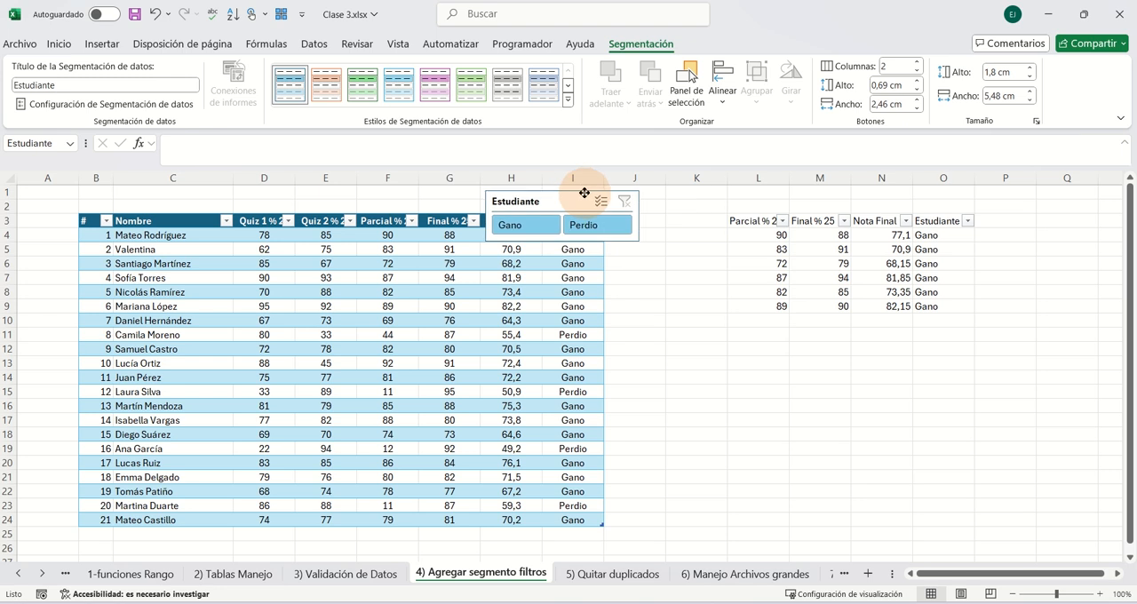
pyautogui.moveTo(6, 199); pyautogui.dragTo(10, 263)
pyautogui.moveTo(543, 186); pyautogui.dragTo(539, 202)
# - Delete the pasted copy of the grades by clearing the range L2:O11
pyautogui.moveTo(733, 251); pyautogui.dragTo(941, 380)
pyautogui.press('Delete')
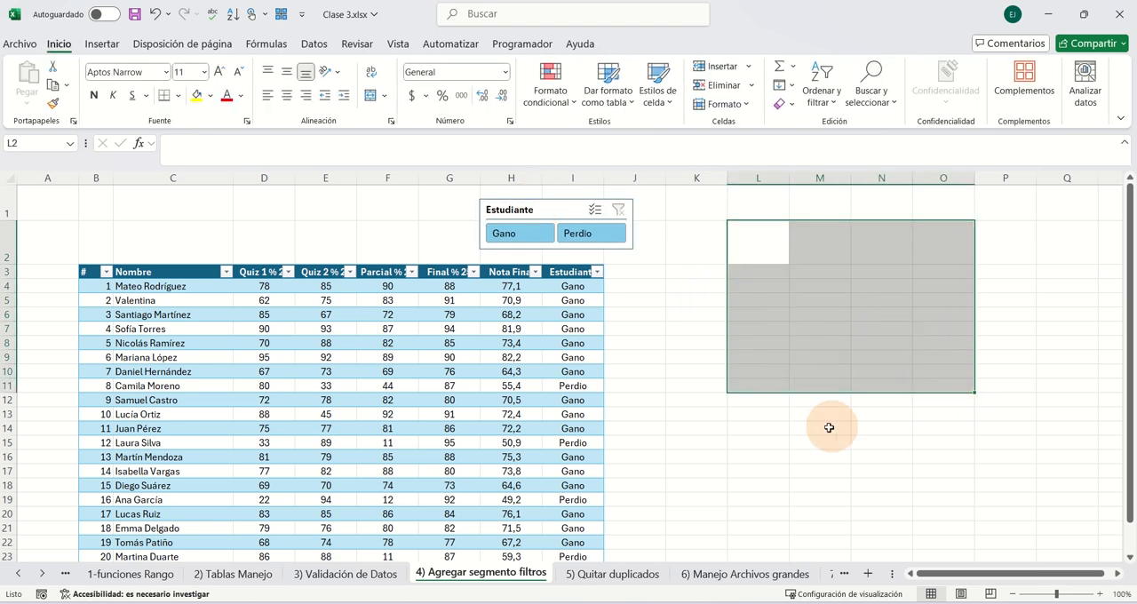
# - Filter the grades table with the Estudiante slicer, first by Perdio and then by Gano
pyautogui.click(593, 343)
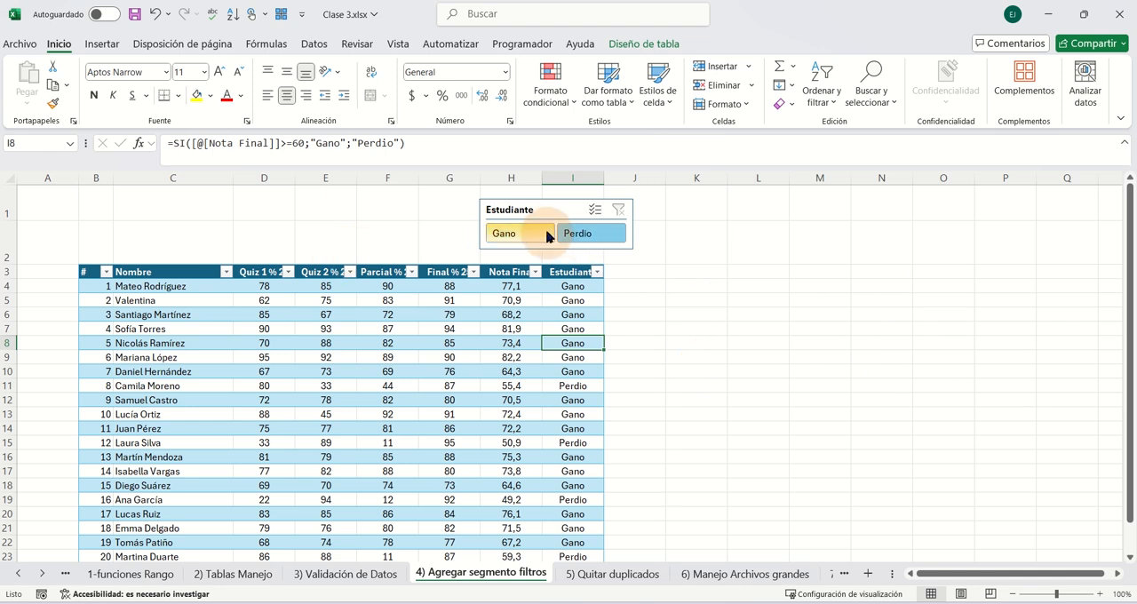
pyautogui.click(574, 235)
pyautogui.click(512, 233)
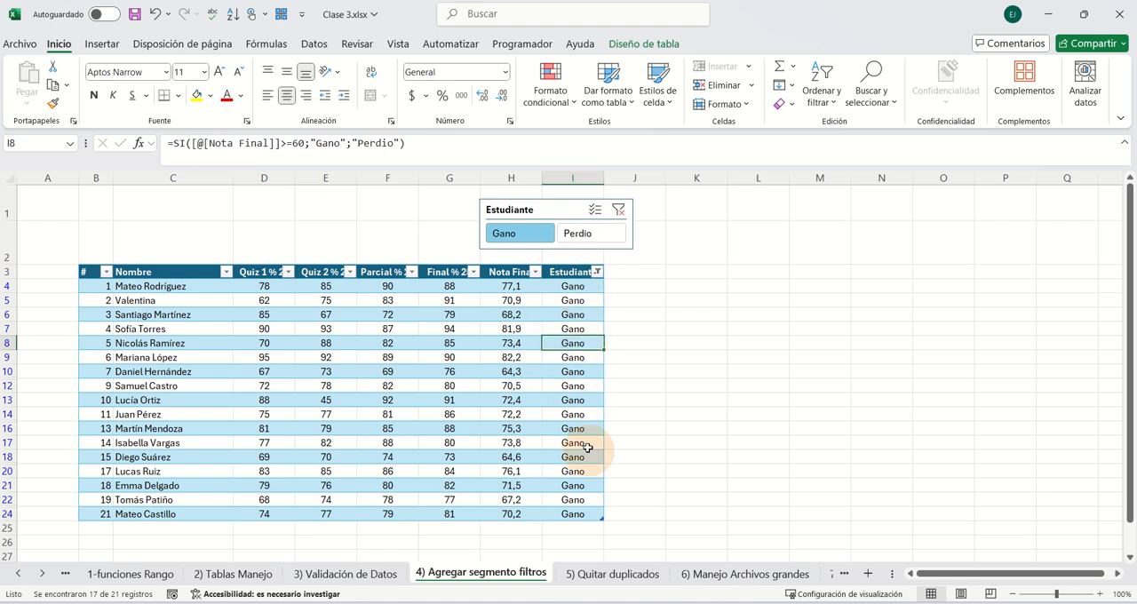
# - Clear the Estudiante slicer's filter and delete the slicer
pyautogui.click(618, 210)
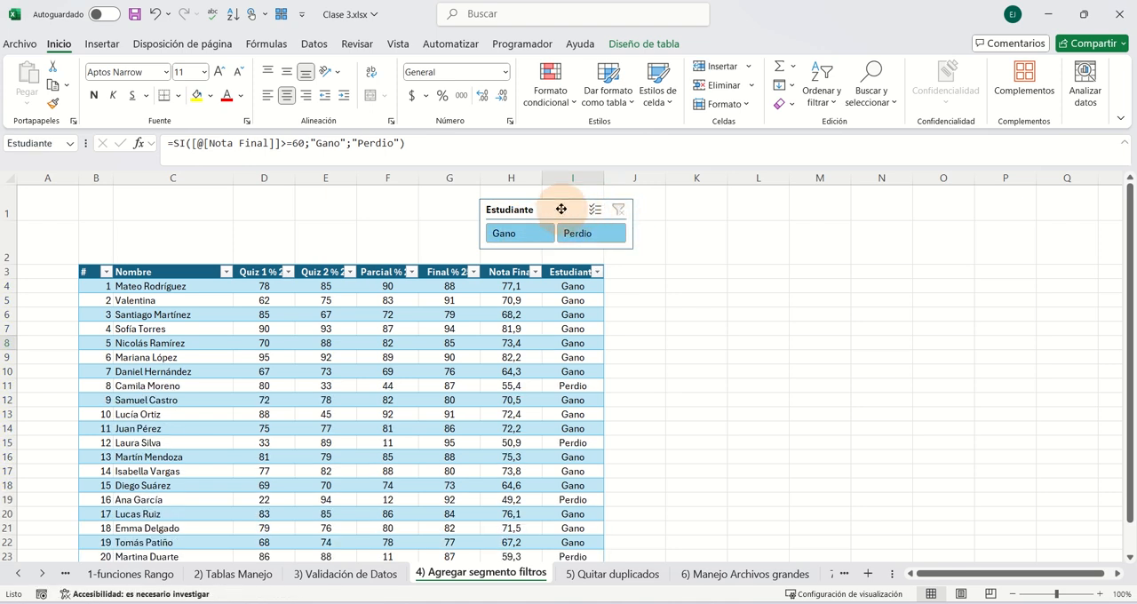
pyautogui.click(559, 210)
pyautogui.press('Delete')
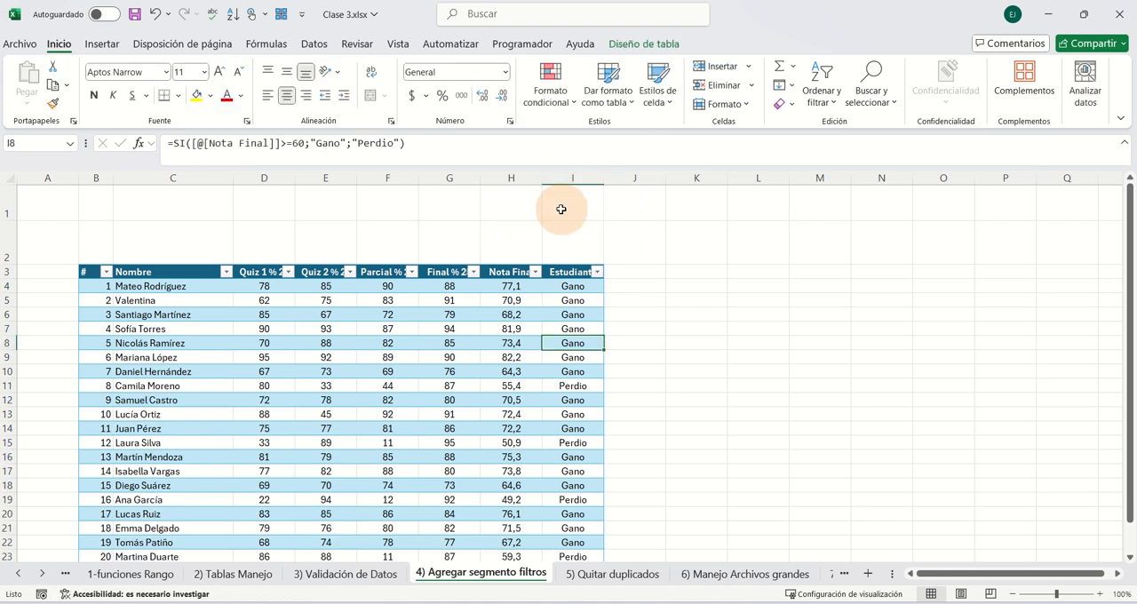
# - Insert a slicer for the Final % 25 field of the grades table and place it beside the table
pyautogui.click(470, 343)
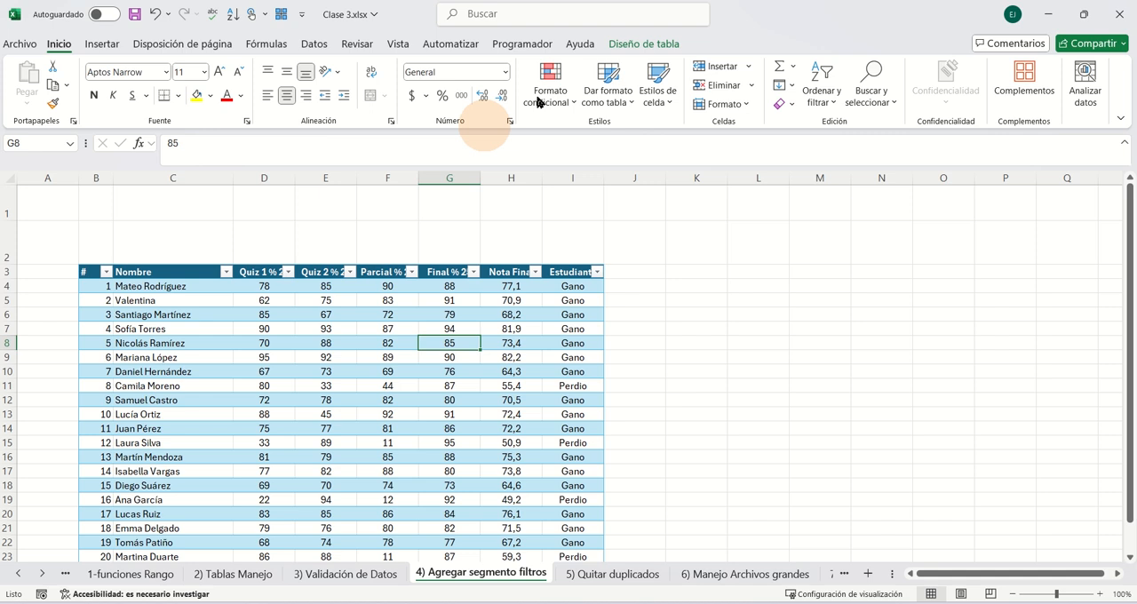
pyautogui.click(643, 43)
pyautogui.click(340, 90)
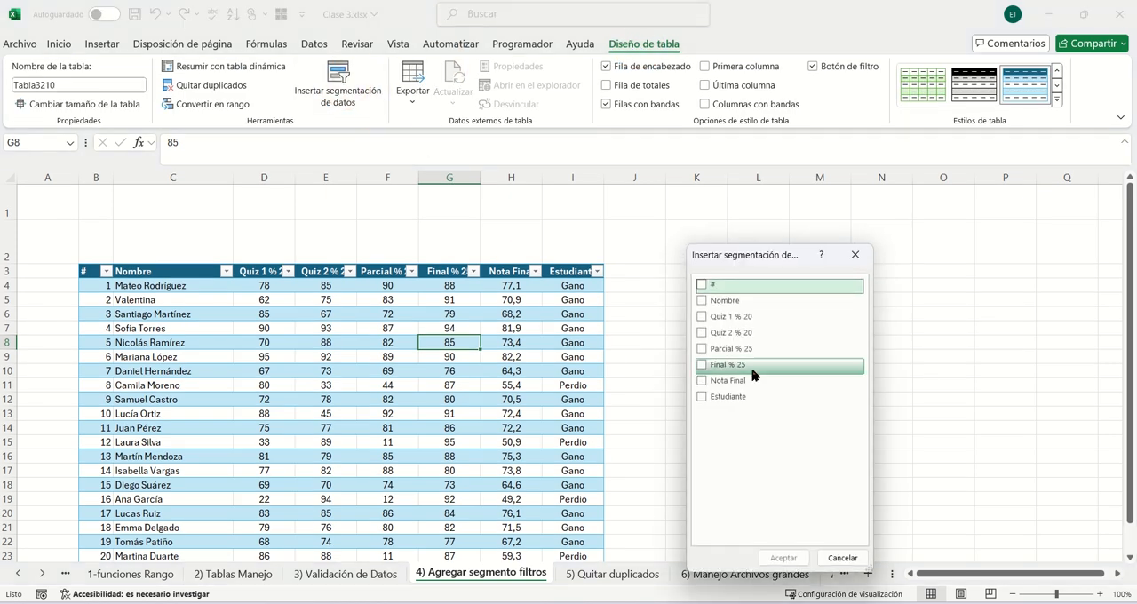
pyautogui.click(701, 383)
pyautogui.click(702, 366)
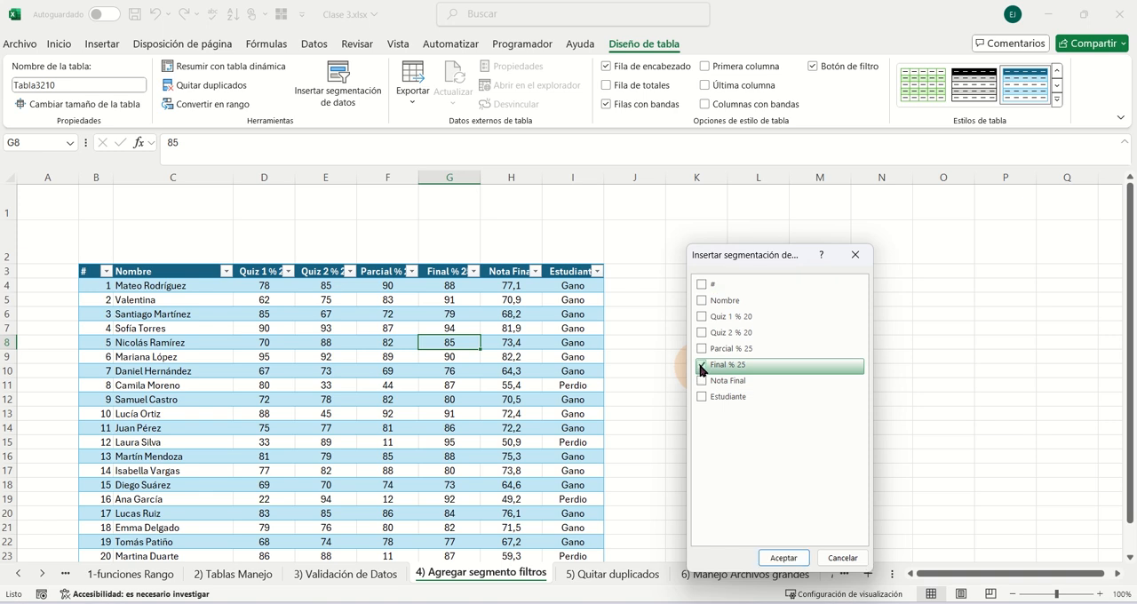
pyautogui.click(793, 555)
pyautogui.moveTo(588, 286); pyautogui.dragTo(786, 266)
# - Try filtering the table by single Final % 25 grades such as 87, 88, 90, 91 and 92, and clear the slicer's filter
pyautogui.moveTo(840, 321); pyautogui.dragTo(837, 444)
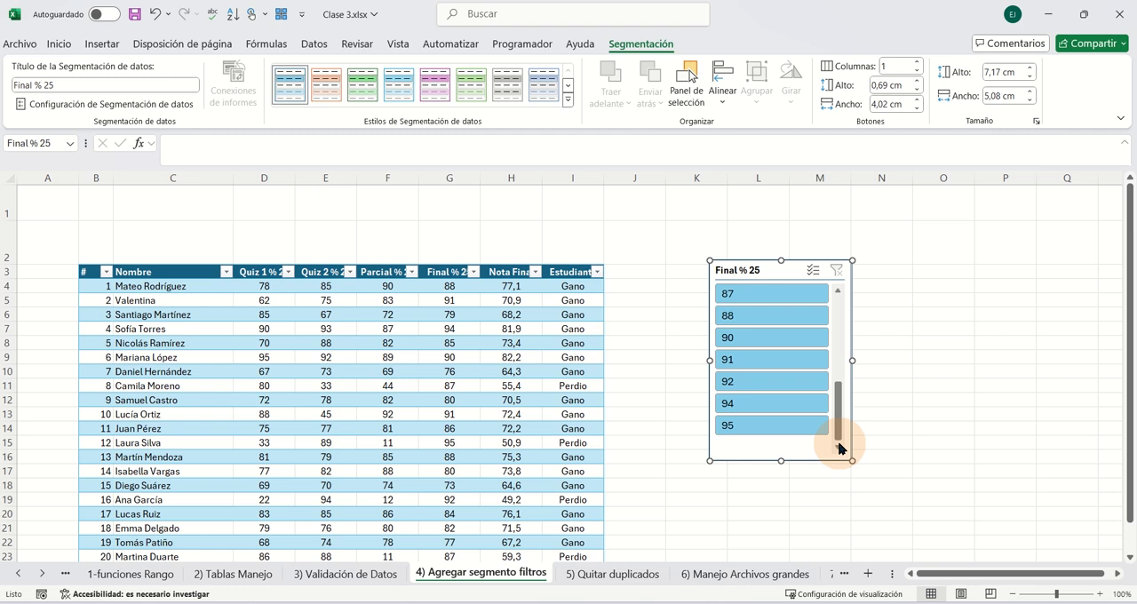
pyautogui.click(723, 316)
pyautogui.click(732, 293)
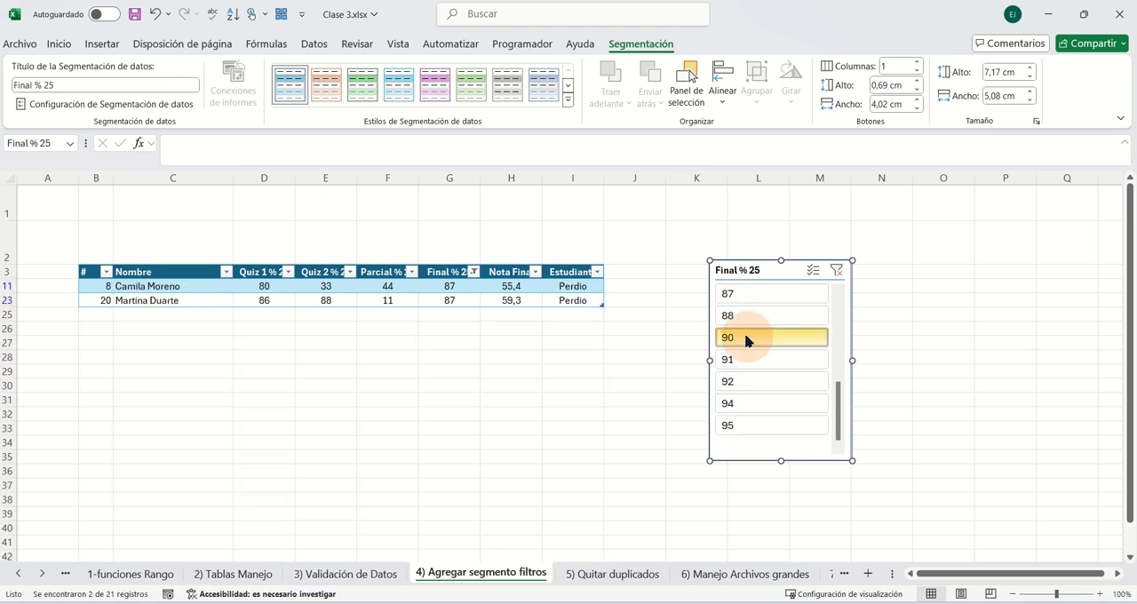
pyautogui.click(744, 339)
pyautogui.click(730, 358)
pyautogui.click(733, 381)
pyautogui.click(728, 316)
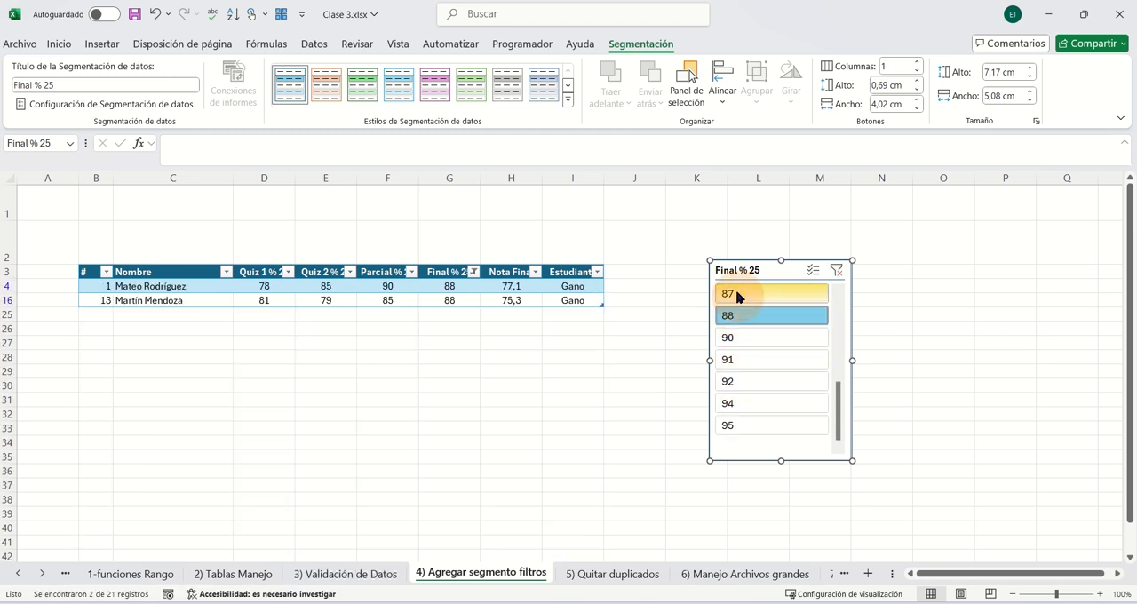
pyautogui.click(736, 295)
pyautogui.moveTo(837, 393); pyautogui.dragTo(838, 305)
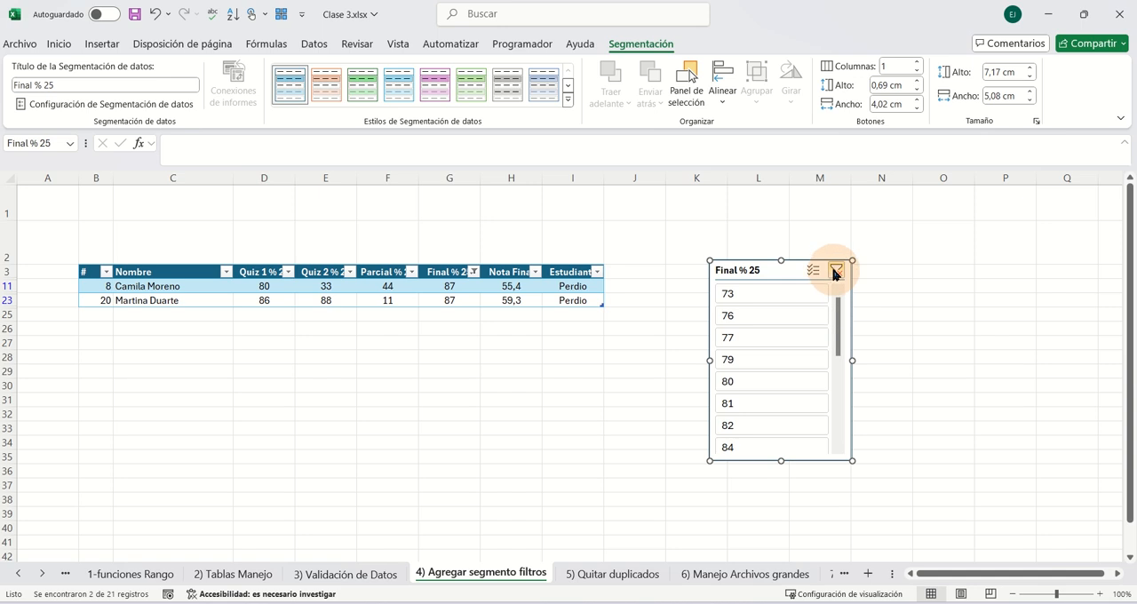
pyautogui.click(836, 274)
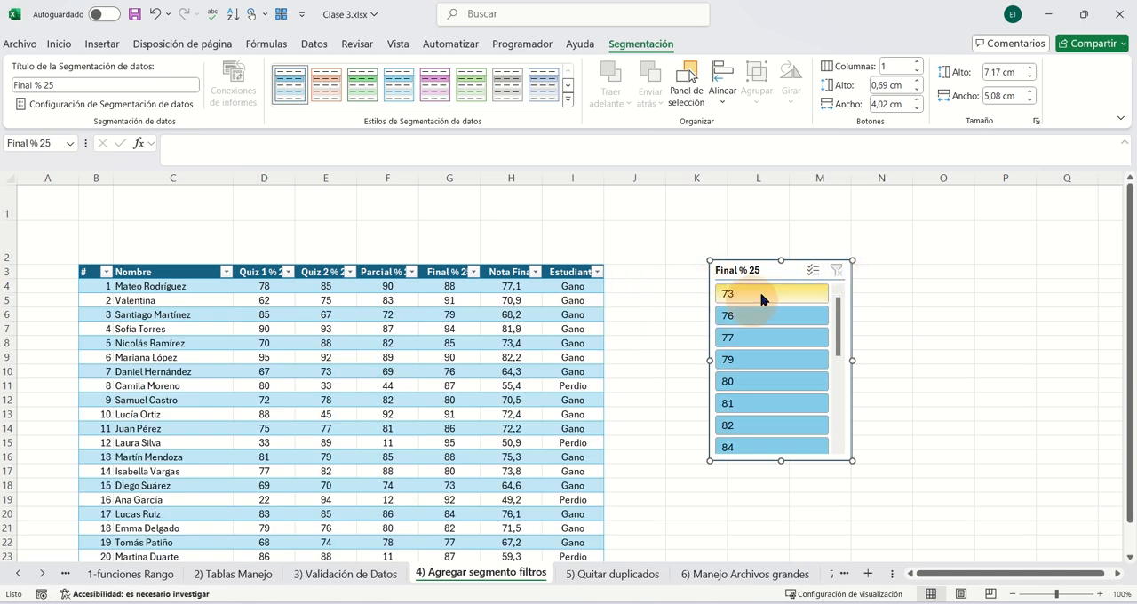
# - Move the Final % 25 slicer closer to the grades table and arrange its buttons in 3 columns
pyautogui.moveTo(760, 268); pyautogui.dragTo(675, 269)
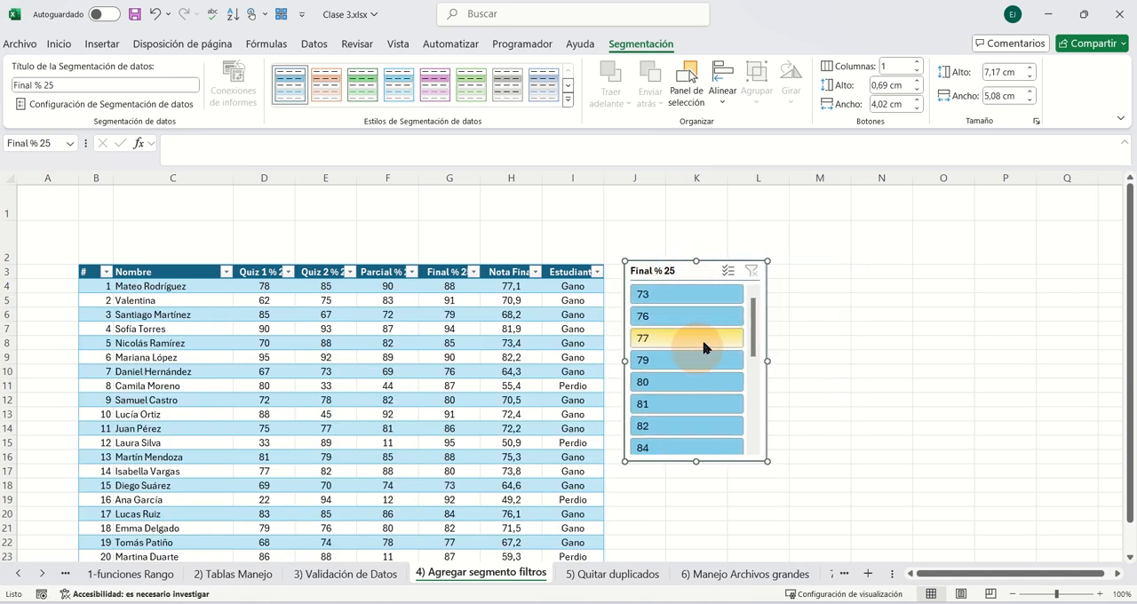
pyautogui.click(916, 62)
# - Arrange the Final % 25 slicer's buttons in 4 columns and widen the slicer to about 7.98 cm
pyautogui.click(917, 62)
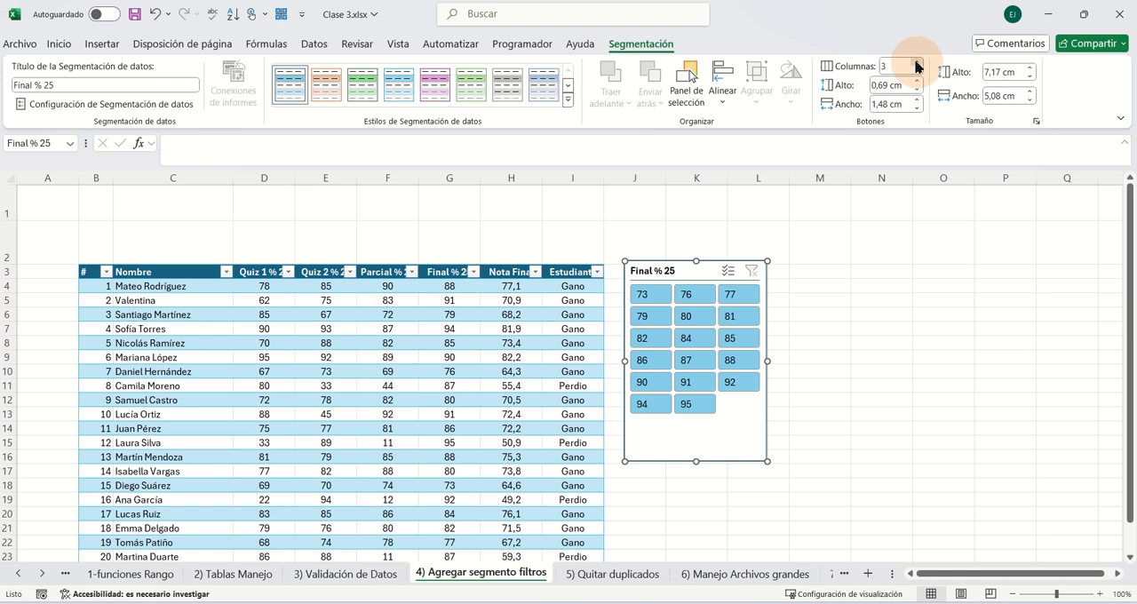
pyautogui.click(917, 62)
pyautogui.click(916, 63)
pyautogui.click(917, 62)
pyautogui.click(916, 71)
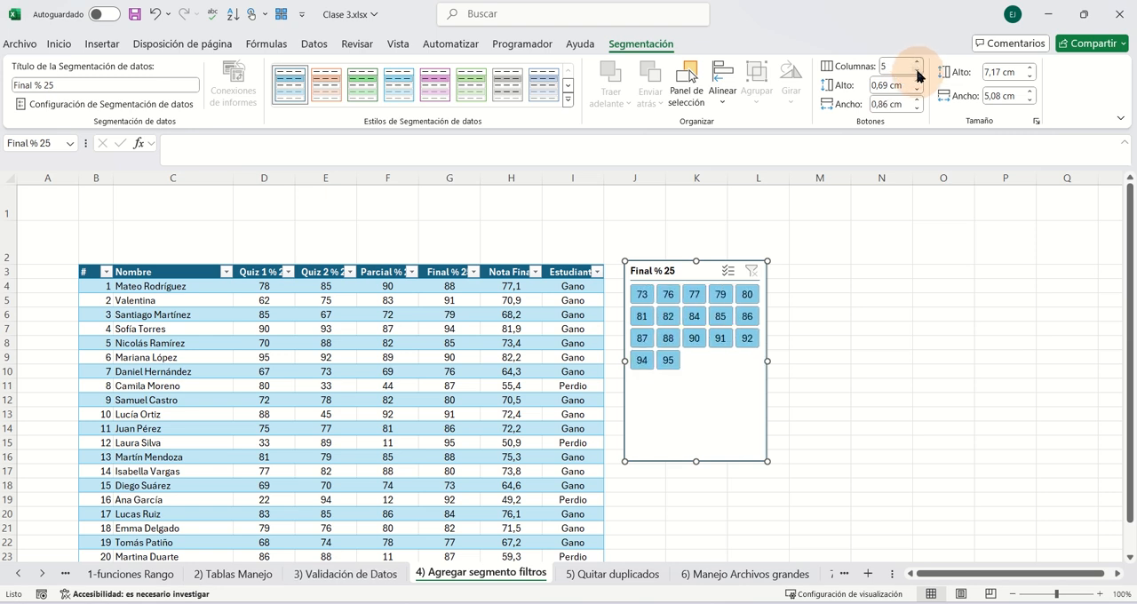
pyautogui.click(916, 71)
pyautogui.moveTo(769, 360); pyautogui.dragTo(848, 361)
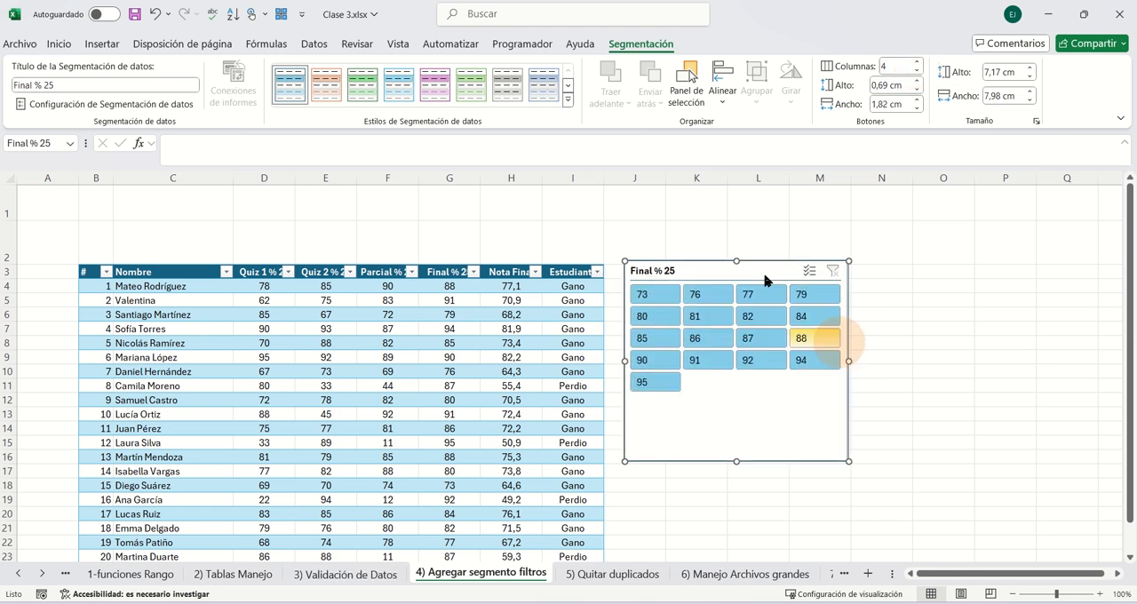
# - Try the grey style on the Final % 25 slicer and apply the light blue style instead
pyautogui.click(507, 89)
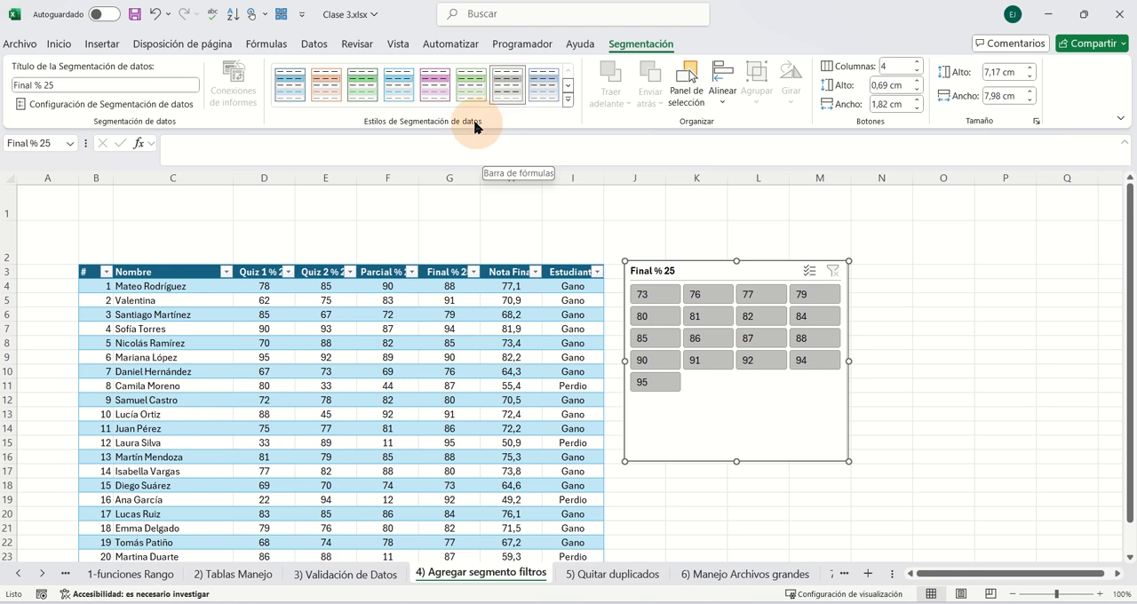
pyautogui.click(399, 86)
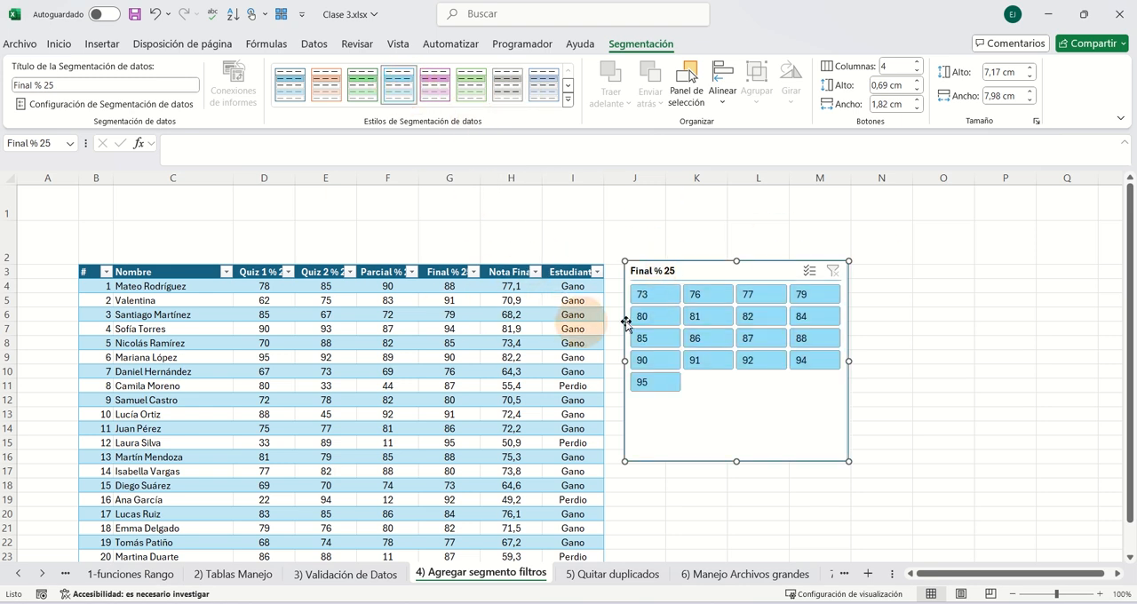
# - On the sheet 3) Validación de Datos, try the student drop-down in F4 and leave the sixth listed student selected
pyautogui.click(351, 575)
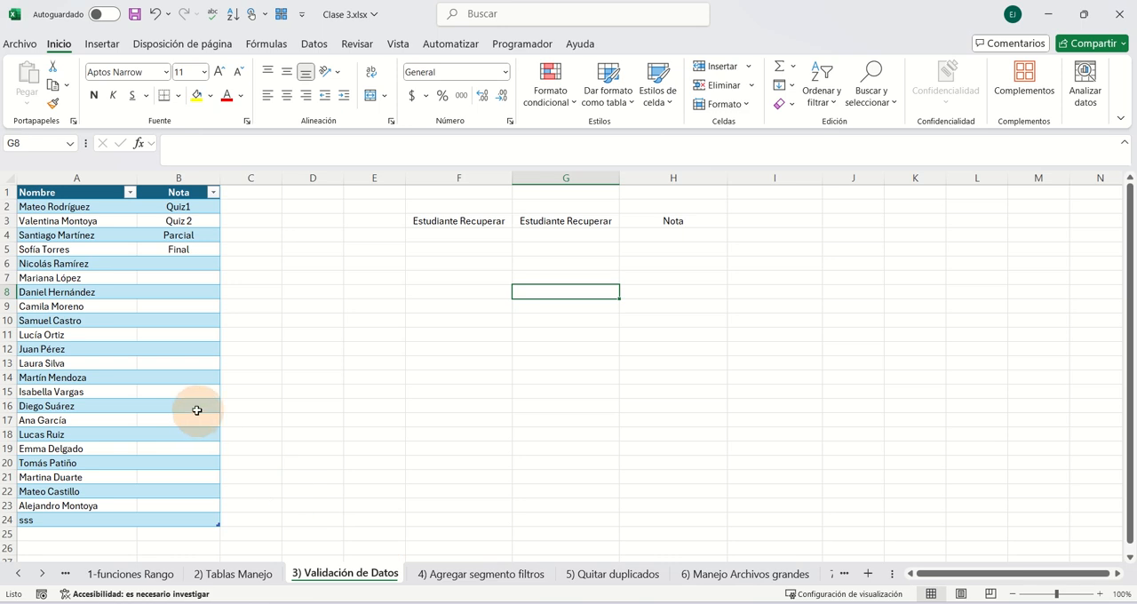
pyautogui.click(499, 237)
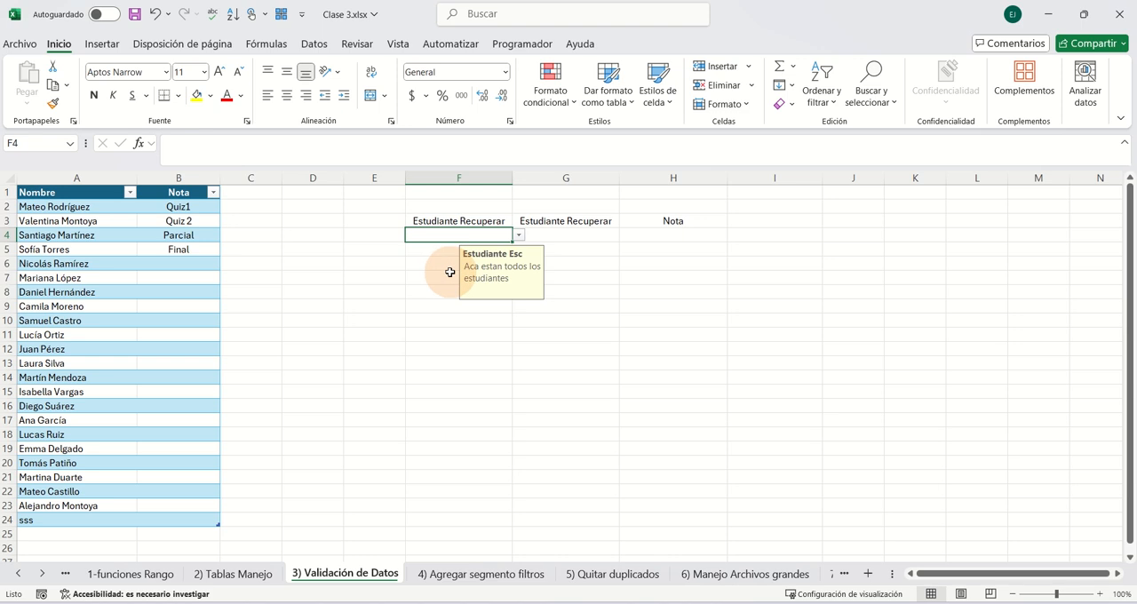
pyautogui.click(519, 235)
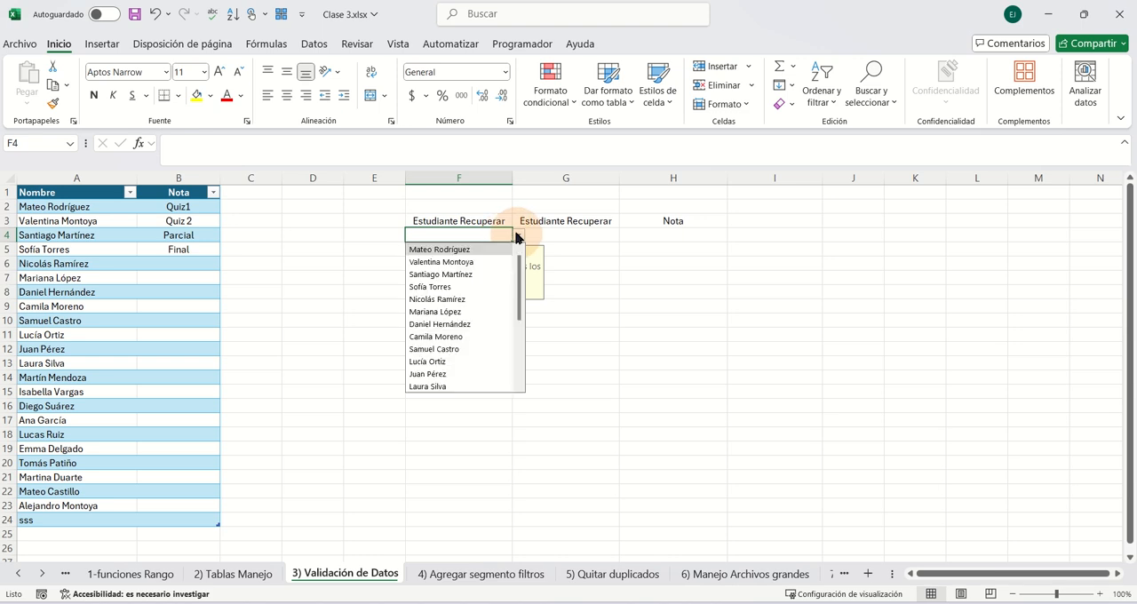
pyautogui.click(449, 286)
pyautogui.click(519, 235)
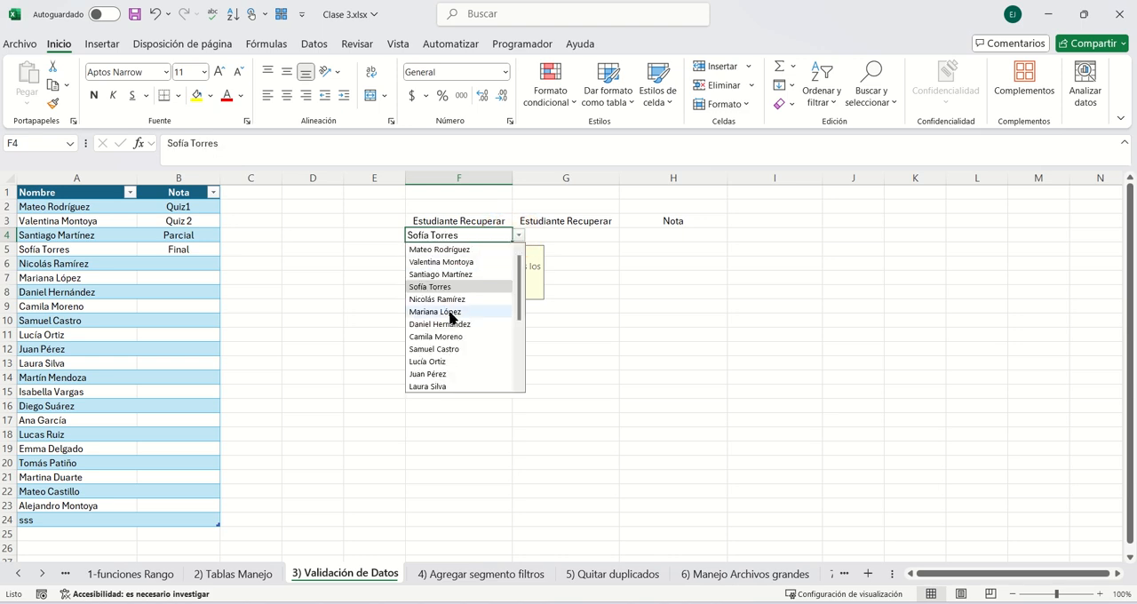
pyautogui.click(450, 312)
pyautogui.click(519, 236)
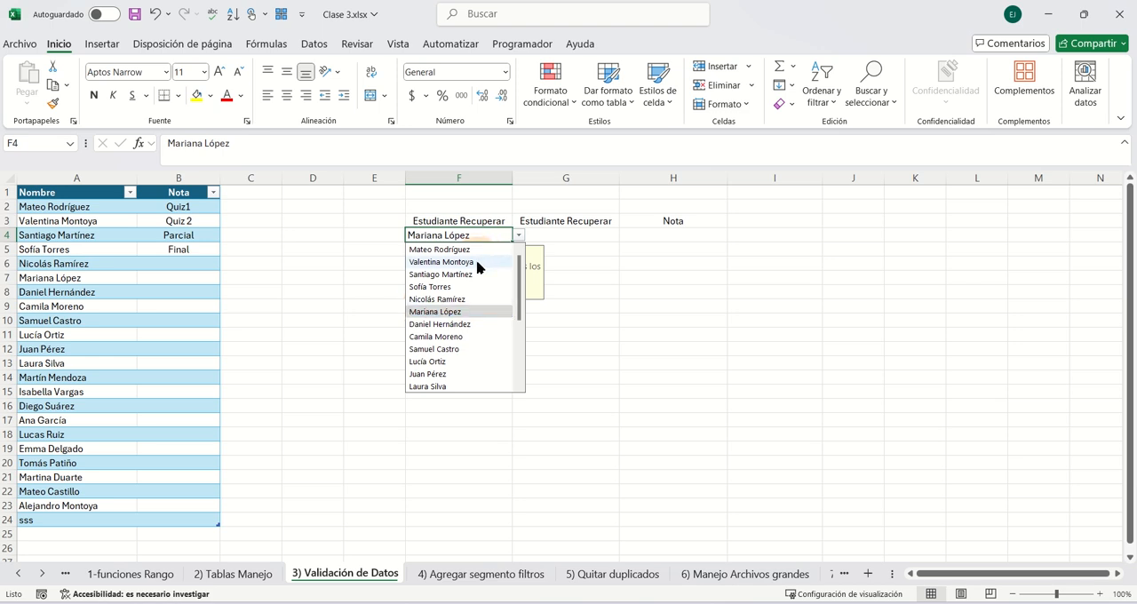
pyautogui.click(516, 237)
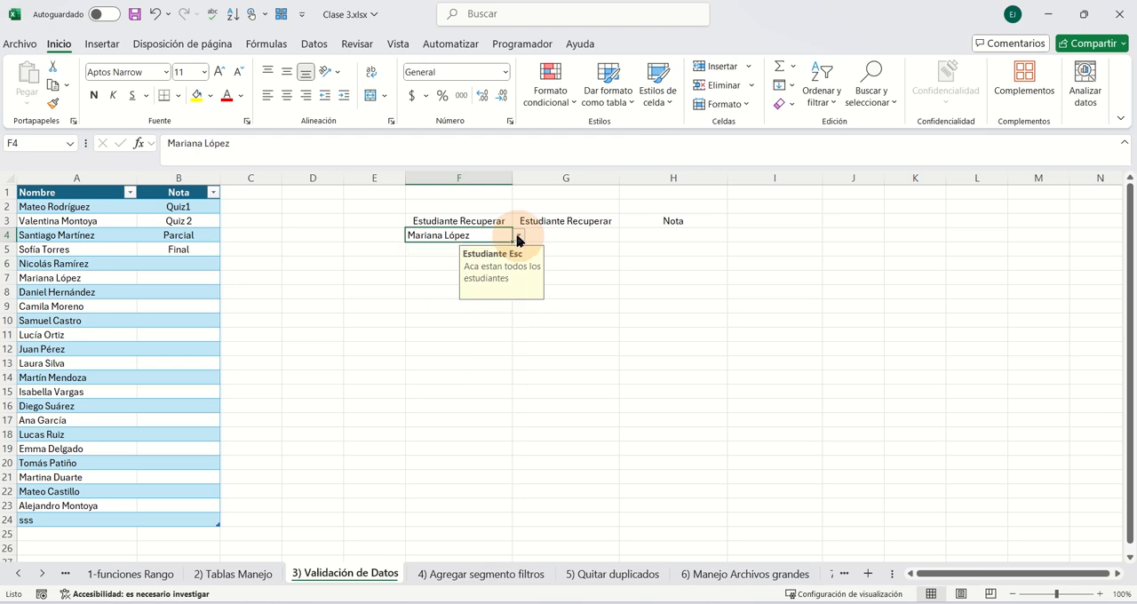
# - Add a Lista data validation to cell G4 with the student names in =$A$2:$A$24 as its source
pyautogui.click(571, 241)
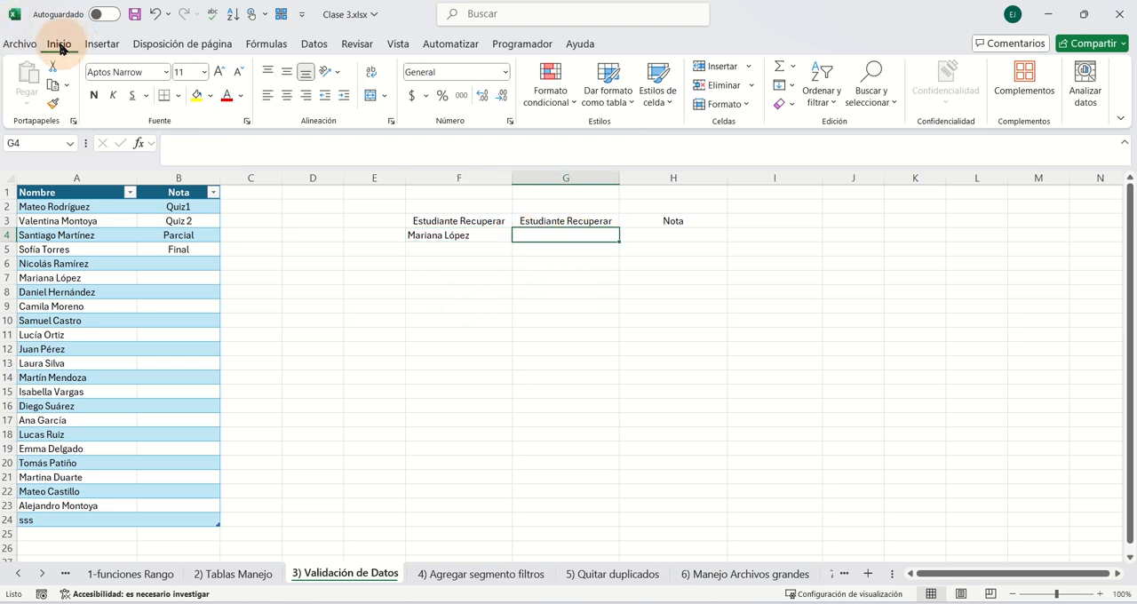
pyautogui.click(312, 46)
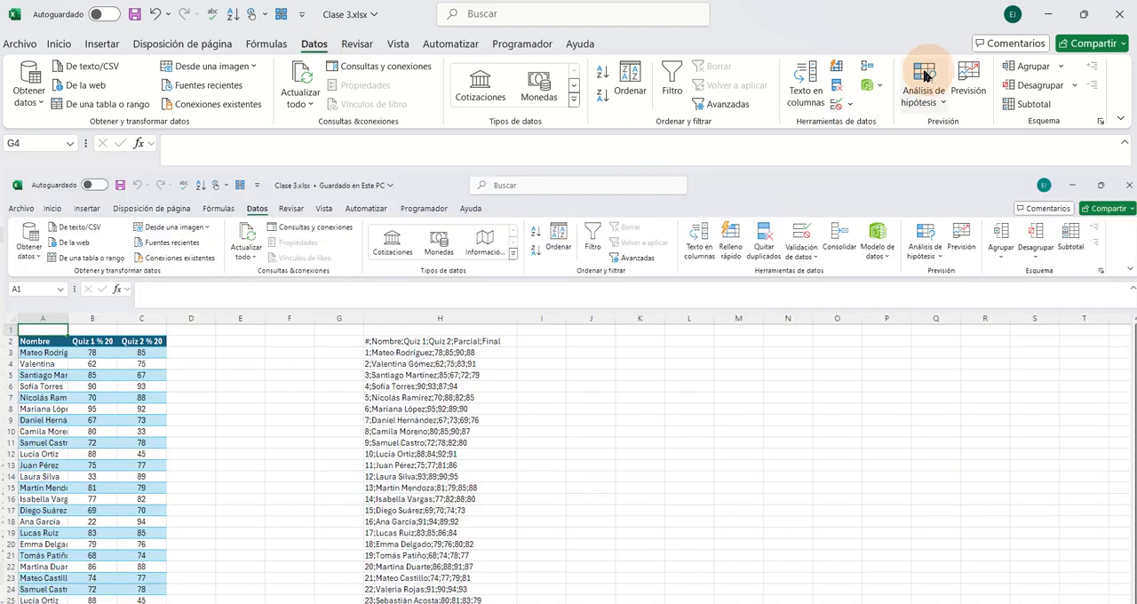
pyautogui.click(846, 107)
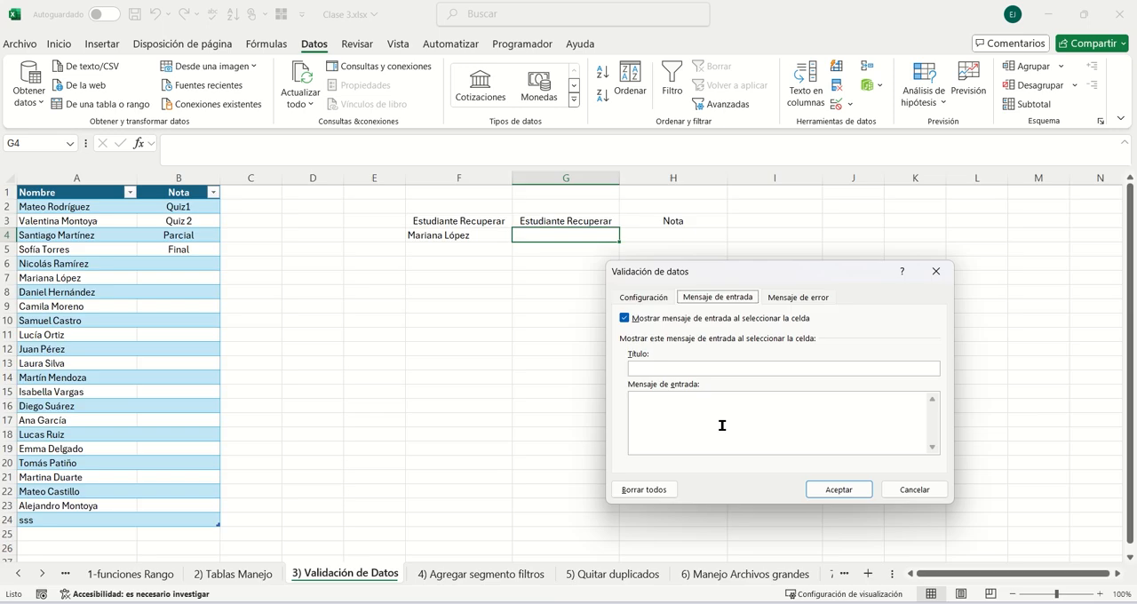
pyautogui.click(644, 299)
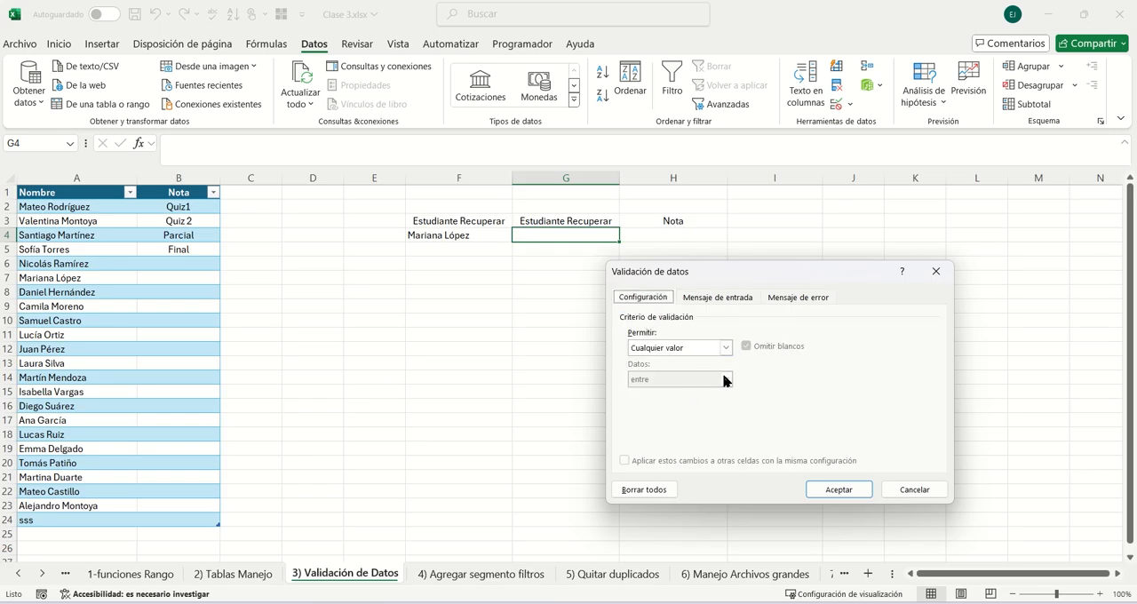
pyautogui.click(725, 348)
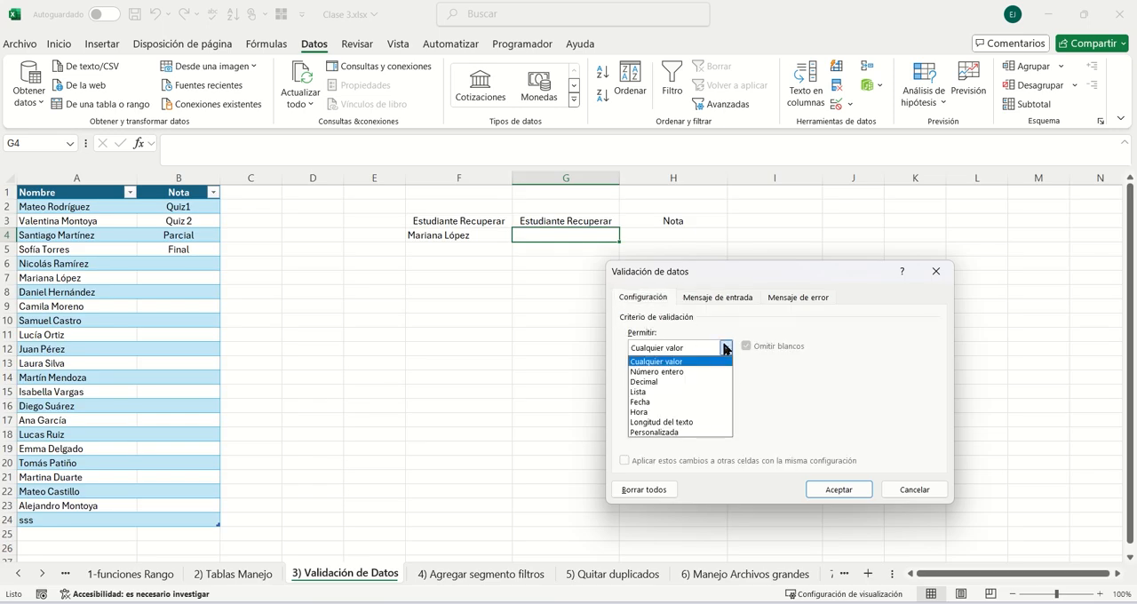
pyautogui.click(646, 392)
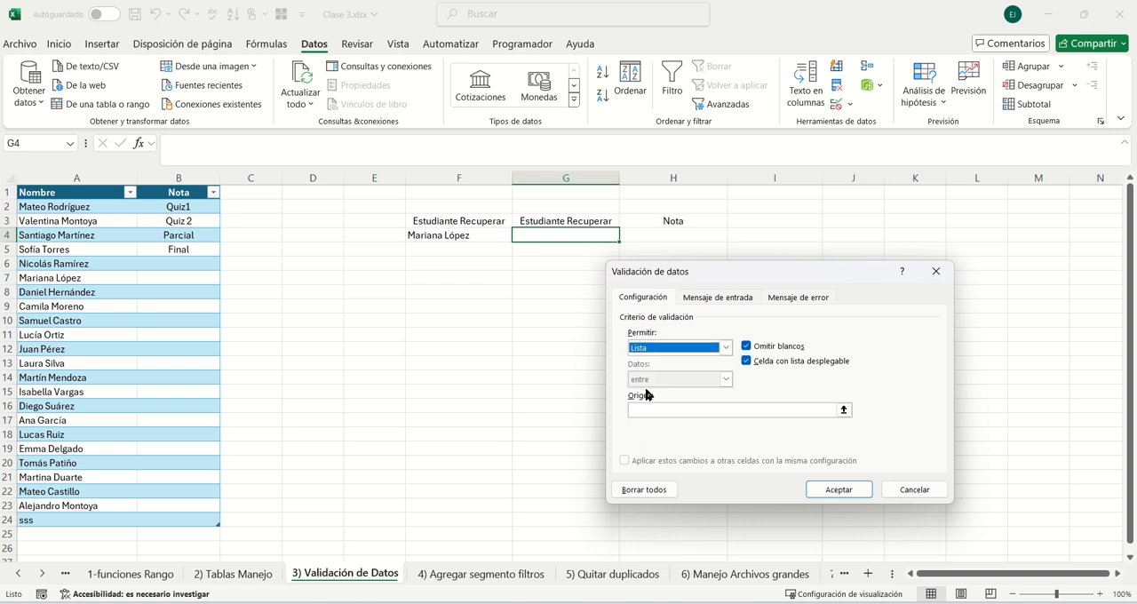
pyautogui.click(786, 407)
pyautogui.click(88, 208)
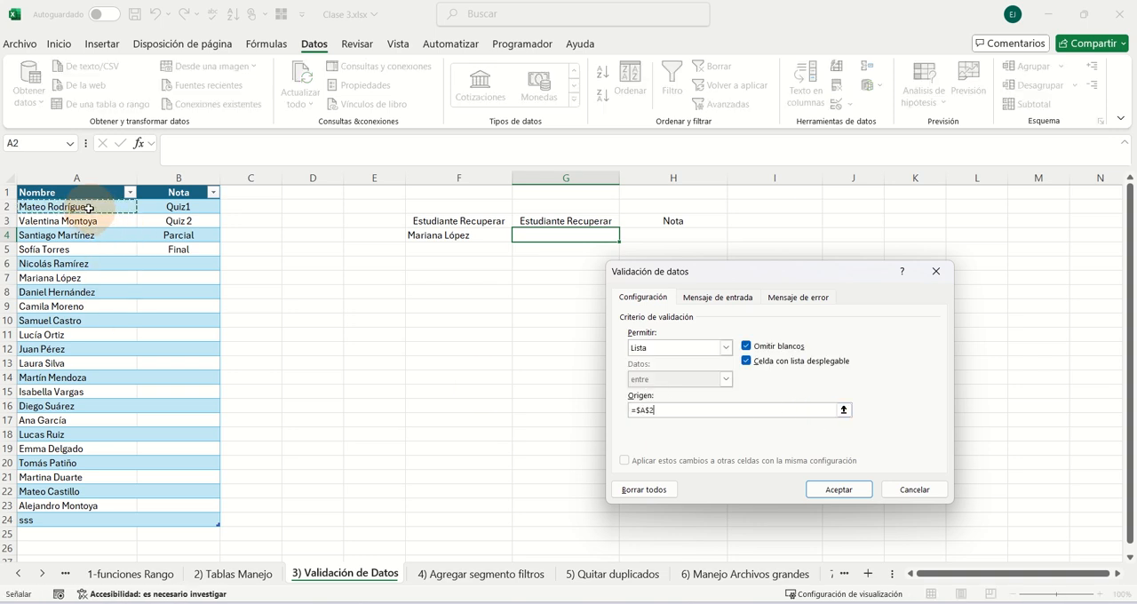
pyautogui.moveTo(89, 208); pyautogui.dragTo(83, 522)
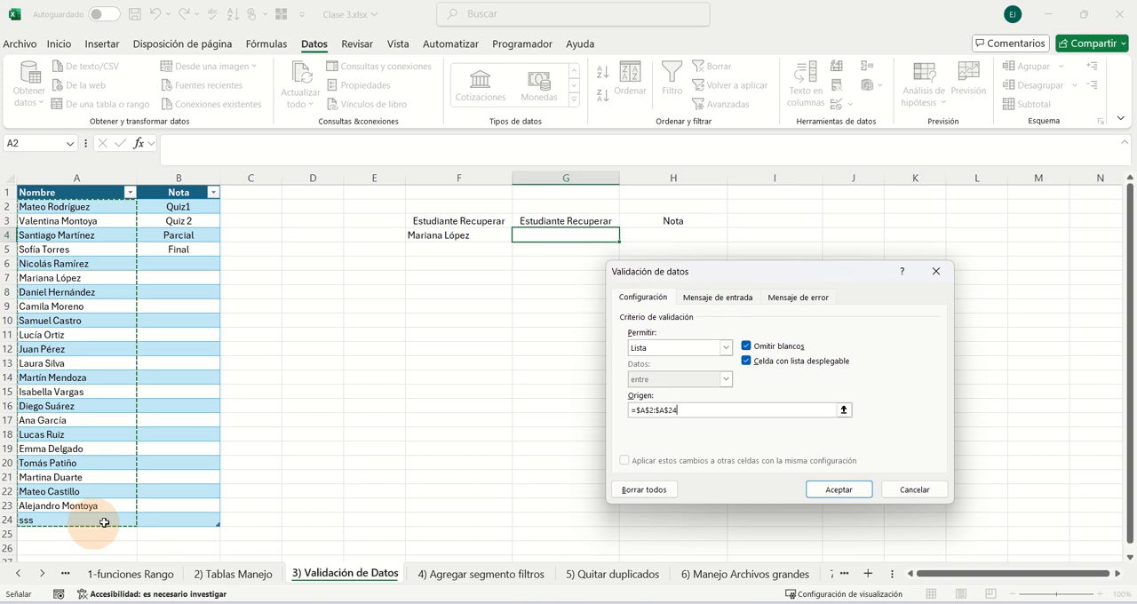
pyautogui.click(837, 489)
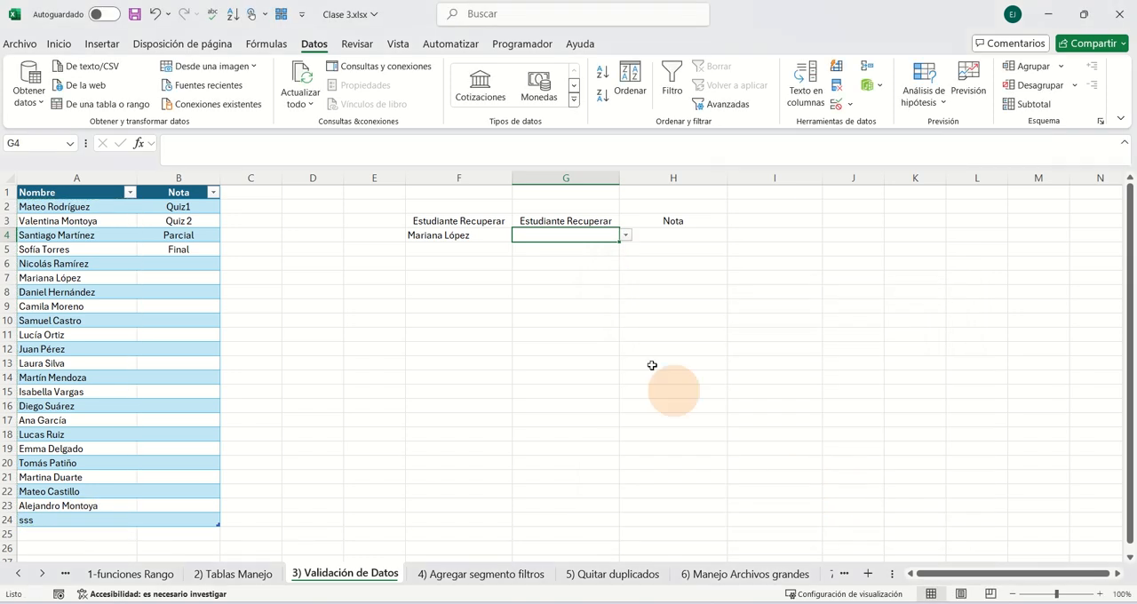
# - Look through G4's drop-down list and test its validation by trying to enter sdfsdf
pyautogui.click(626, 235)
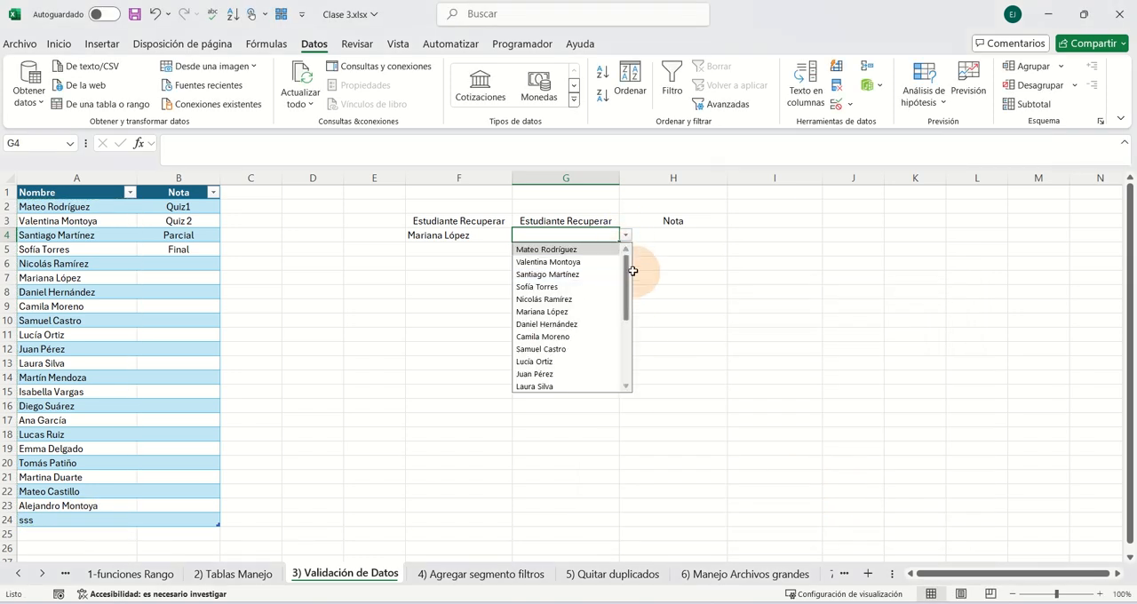
pyautogui.moveTo(625, 276); pyautogui.dragTo(634, 246)
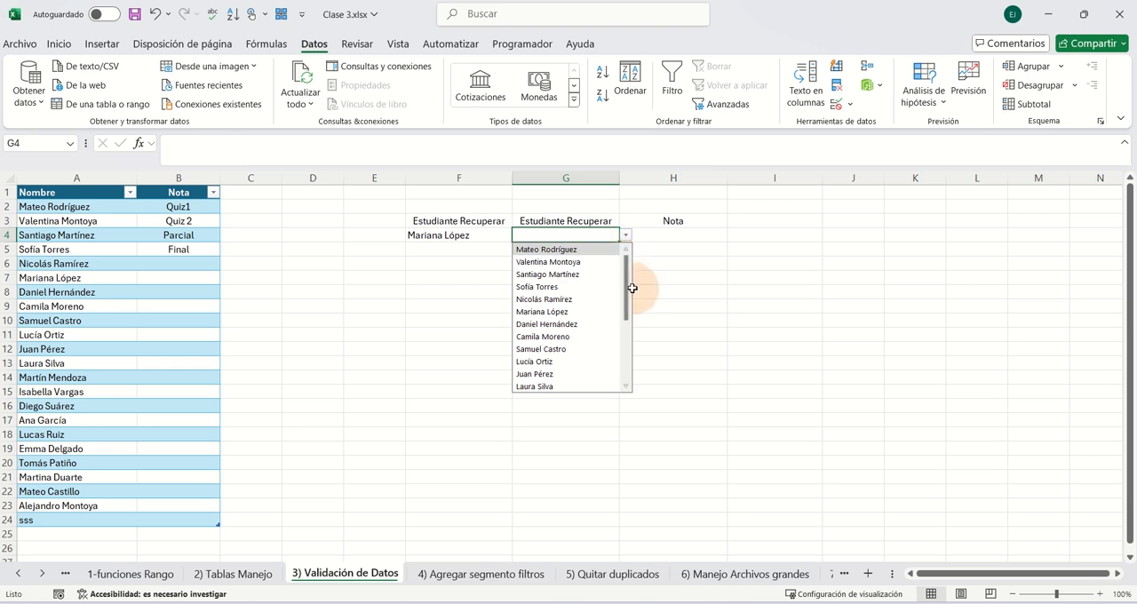
pyautogui.click(624, 236)
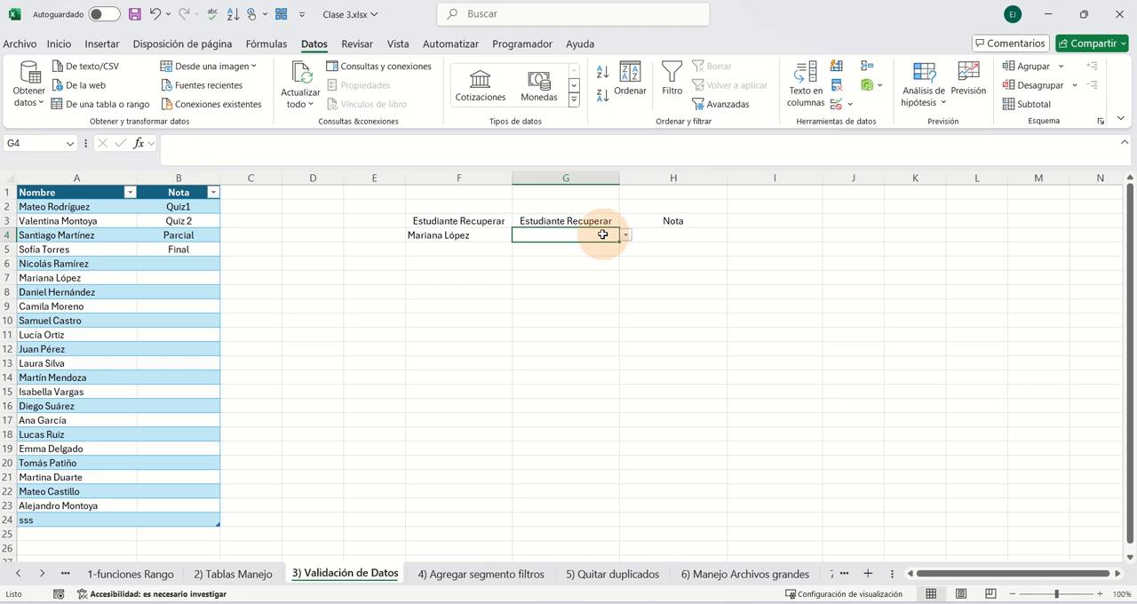
pyautogui.write('sdfsdf')
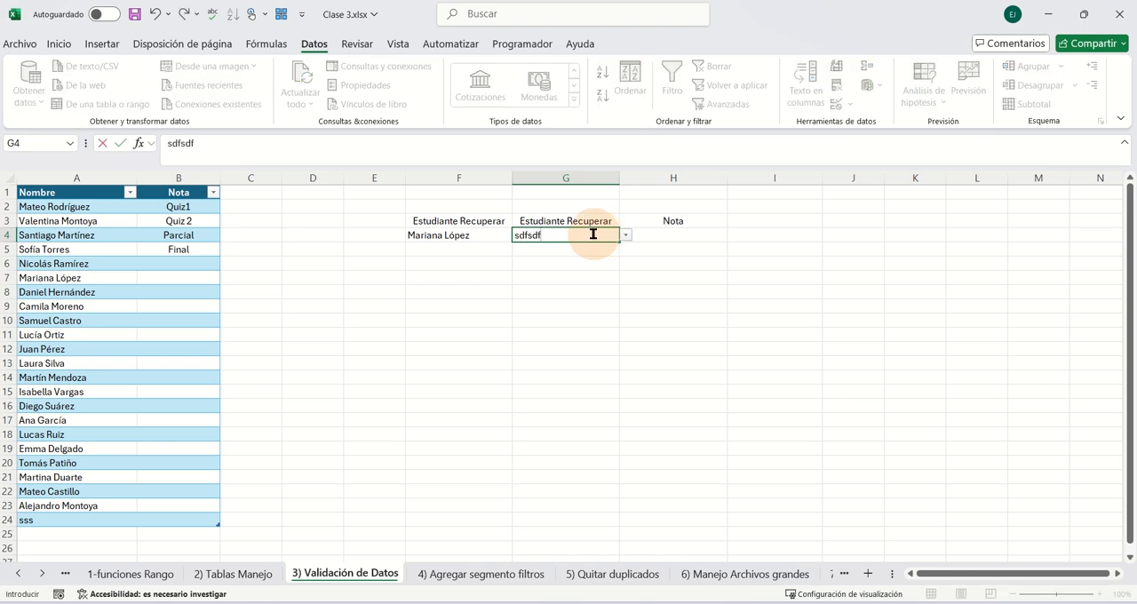
pyautogui.press('Return')
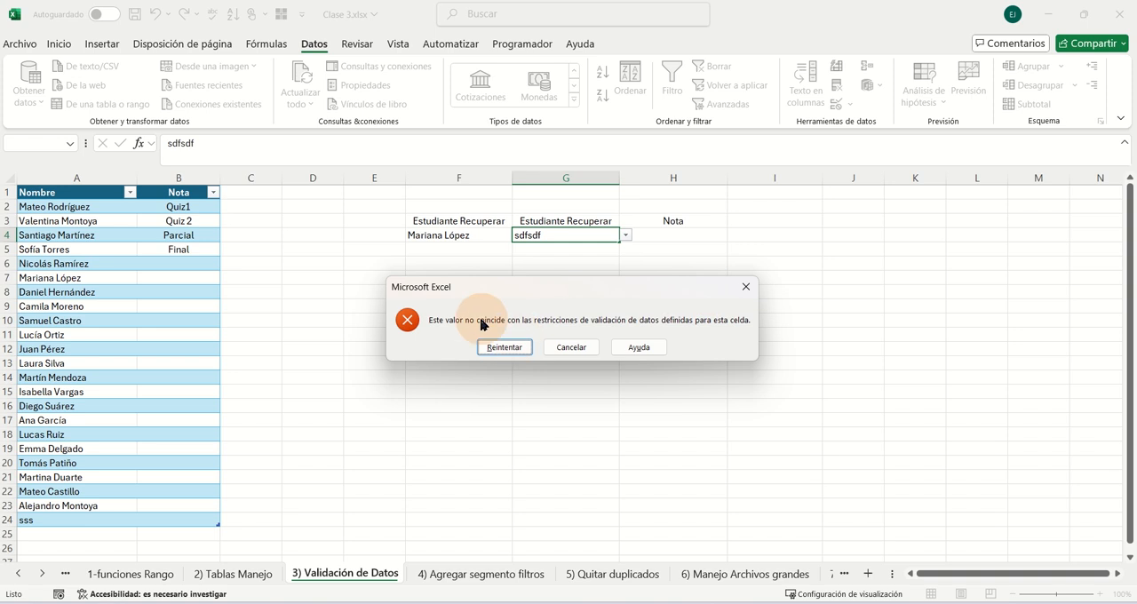
pyautogui.click(744, 297)
# - In G4's data validation, set the error message to "Este estudiante no existe" and the alert style to Advertencia
pyautogui.click(578, 234)
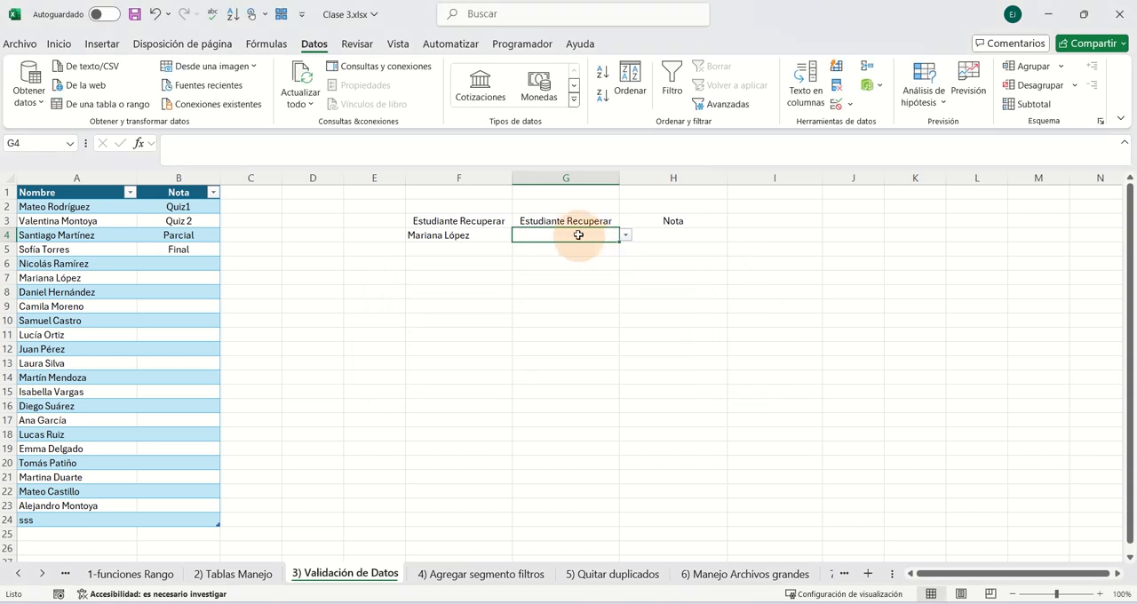
pyautogui.click(835, 104)
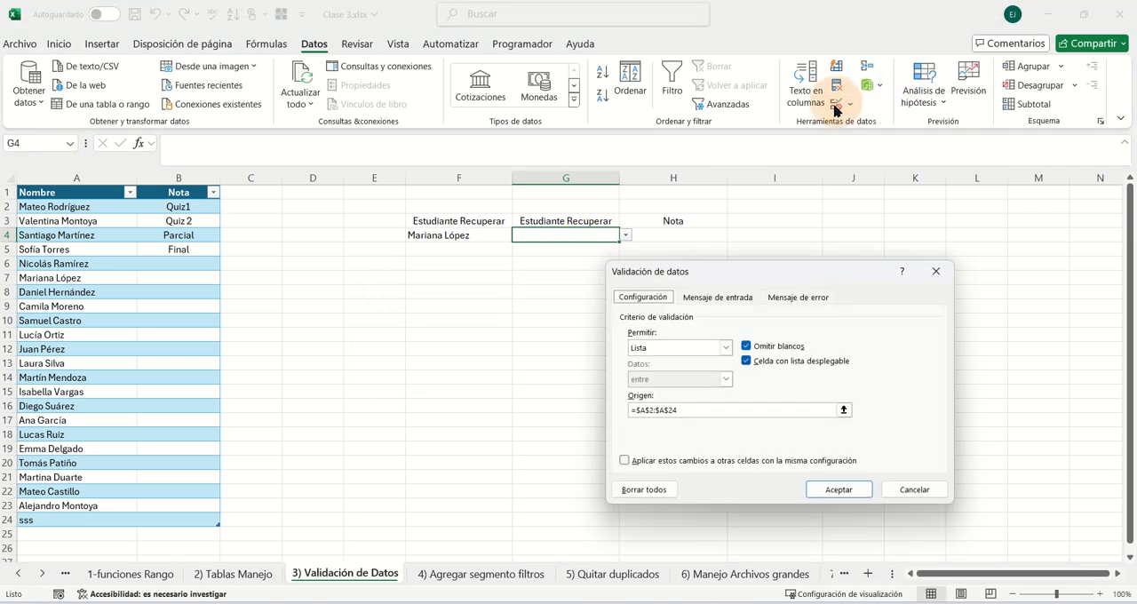
pyautogui.click(793, 299)
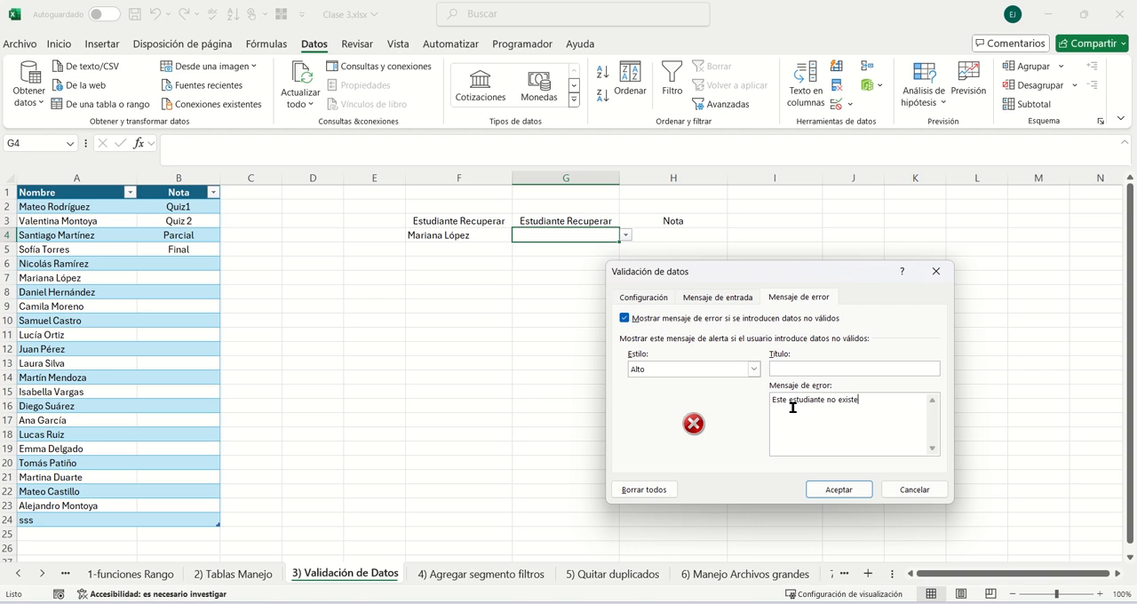
pyautogui.click(753, 369)
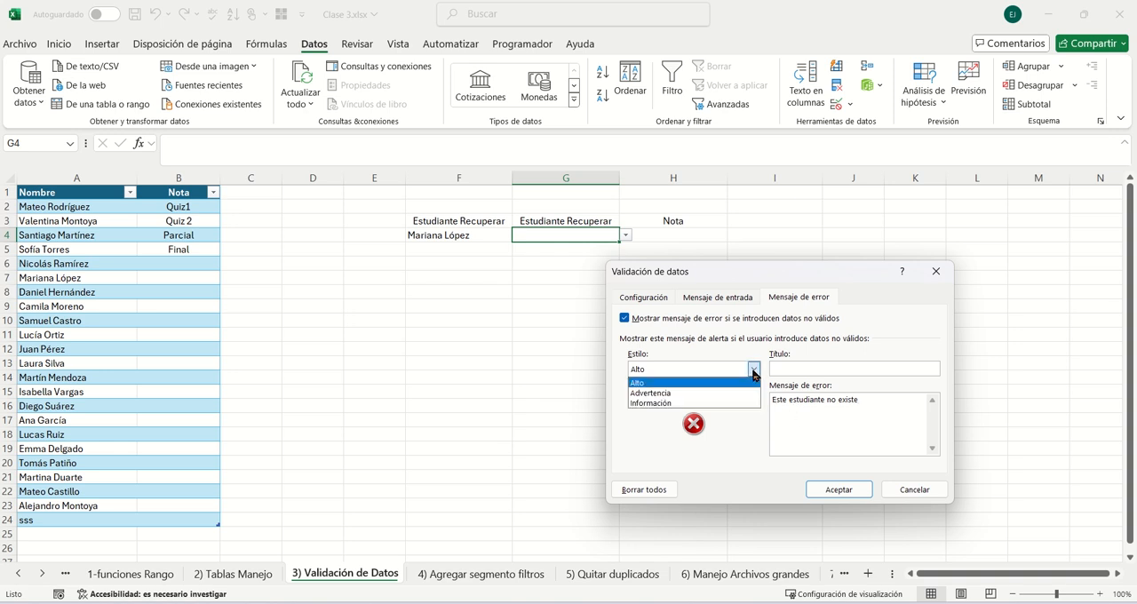
pyautogui.click(689, 393)
pyautogui.click(753, 369)
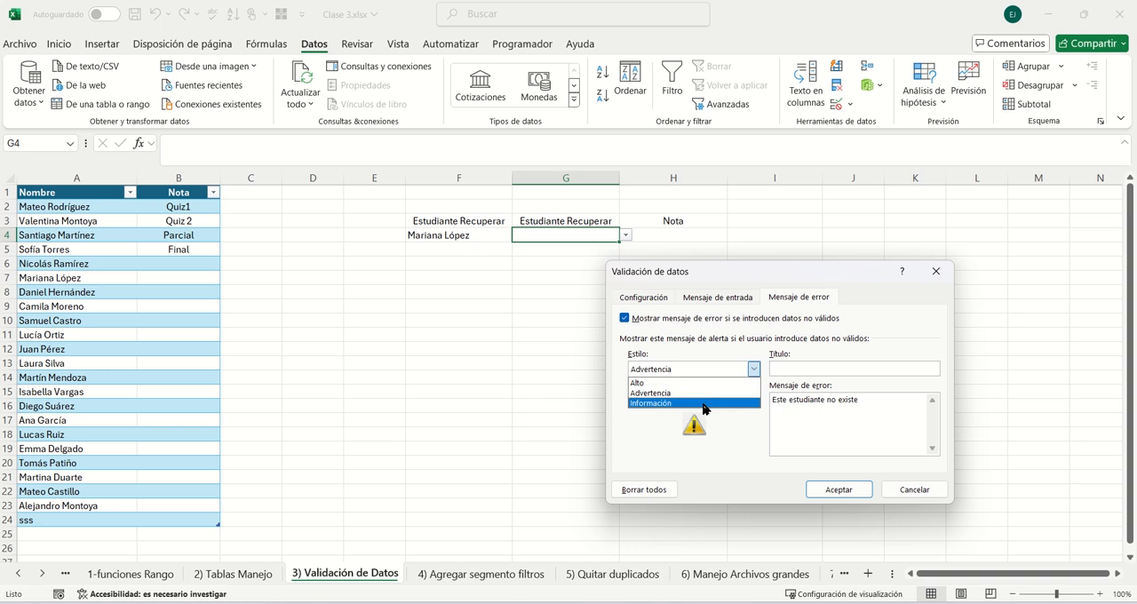
pyautogui.click(715, 406)
pyautogui.click(753, 368)
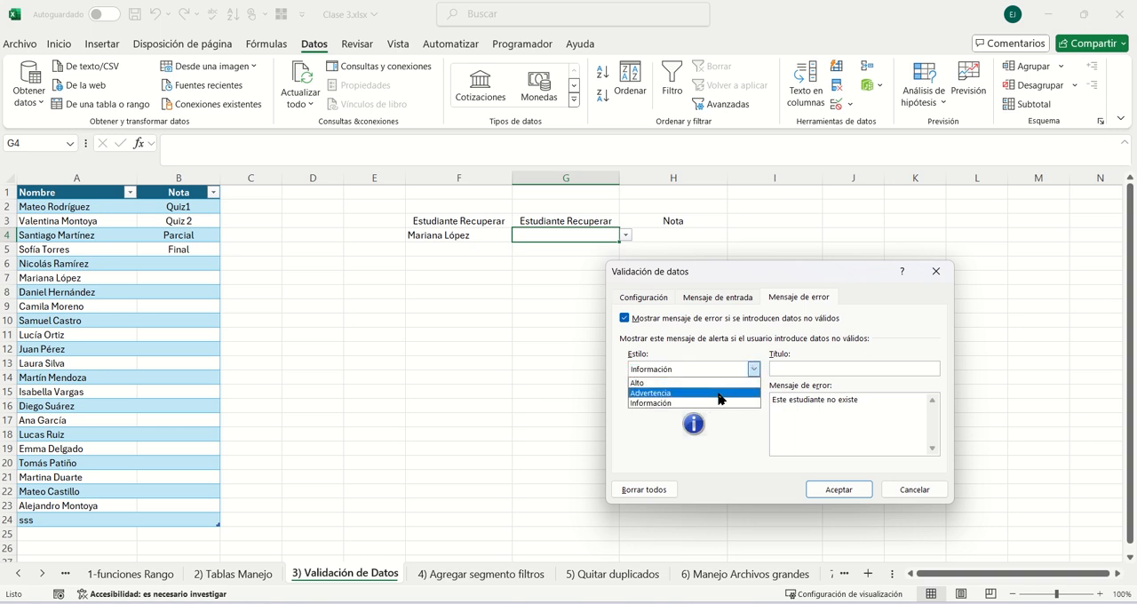
pyautogui.click(743, 392)
# - Title G4's validation error alert ESTUDIANTES and apply the validation settings
pyautogui.click(789, 371)
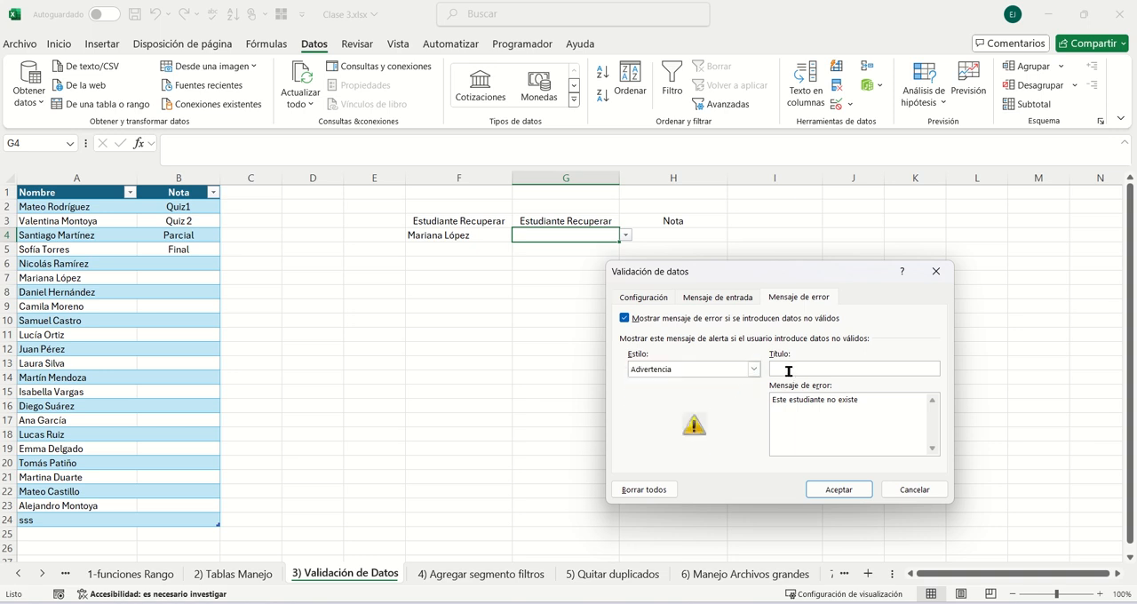
pyautogui.write('ESTUDIANTES')
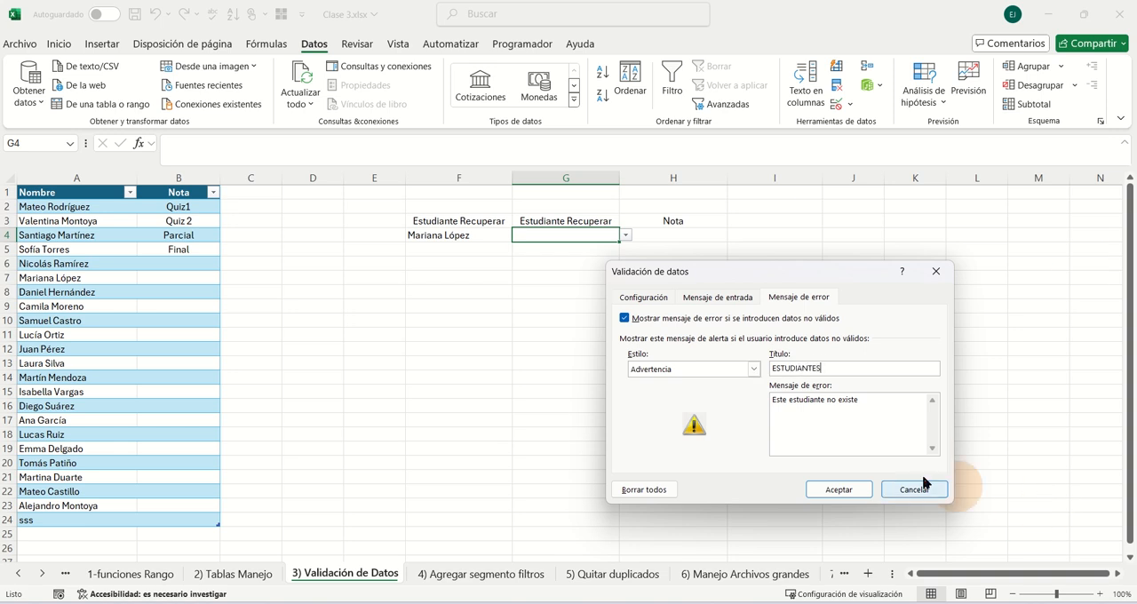
pyautogui.click(838, 489)
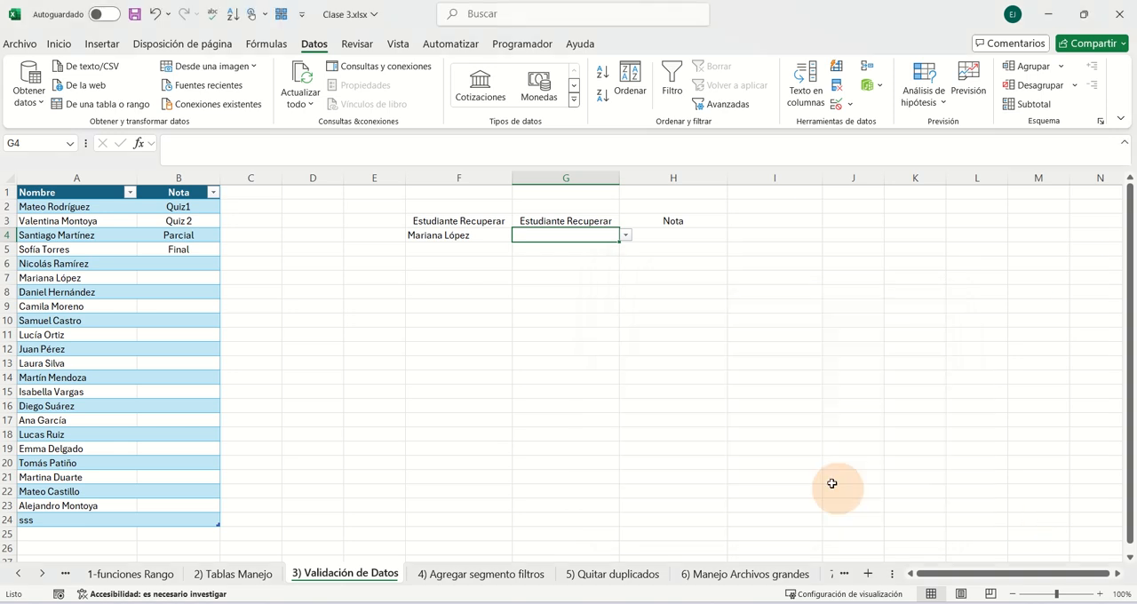
# - Test G4's validation by entering sadfasasd and accept the warning to keep the entry
pyautogui.click(625, 234)
pyautogui.click(582, 226)
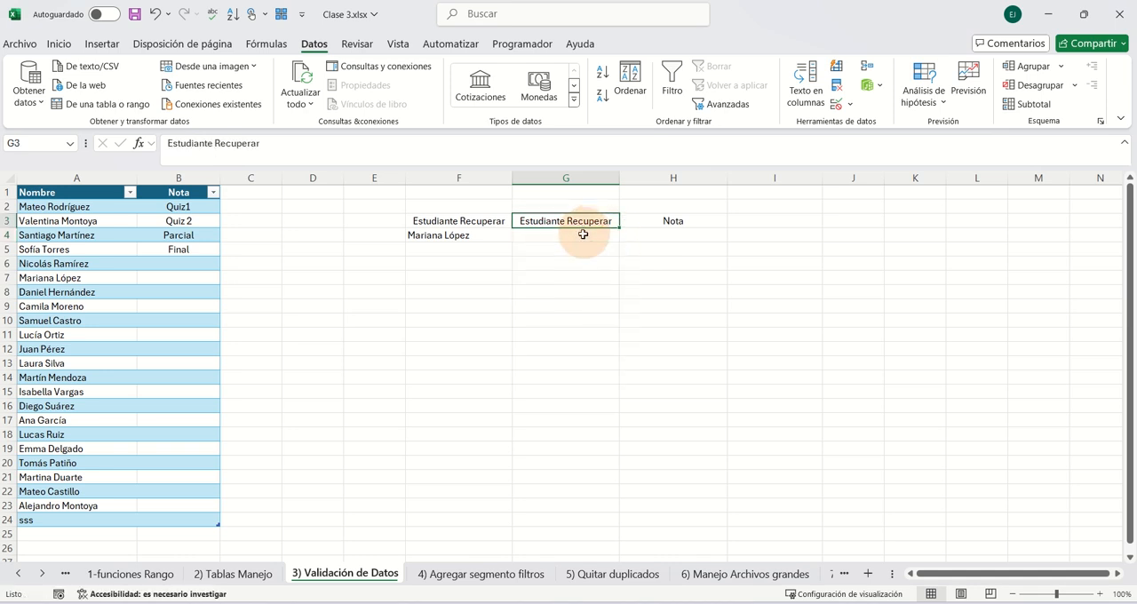
pyautogui.click(581, 235)
pyautogui.write('sadfasas')
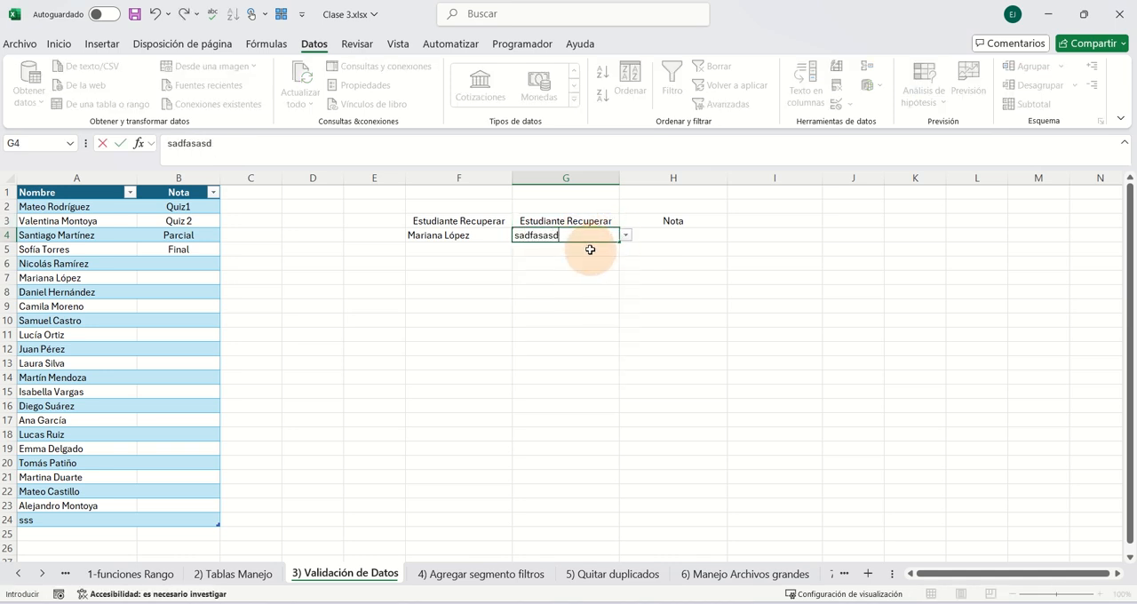
pyautogui.write('d')
pyautogui.press('Return')
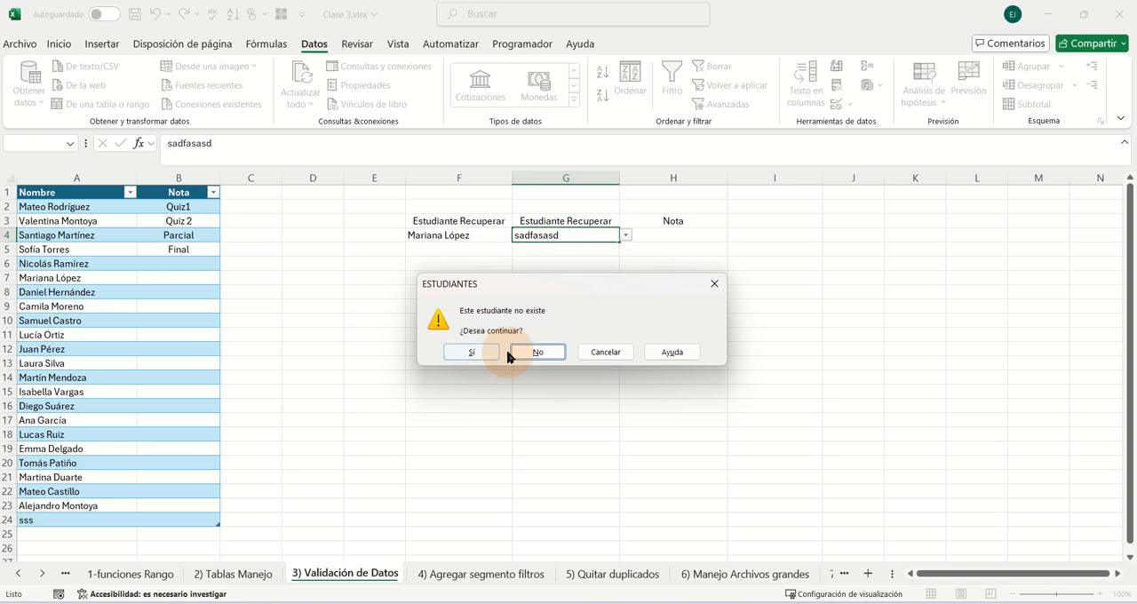
pyautogui.click(471, 353)
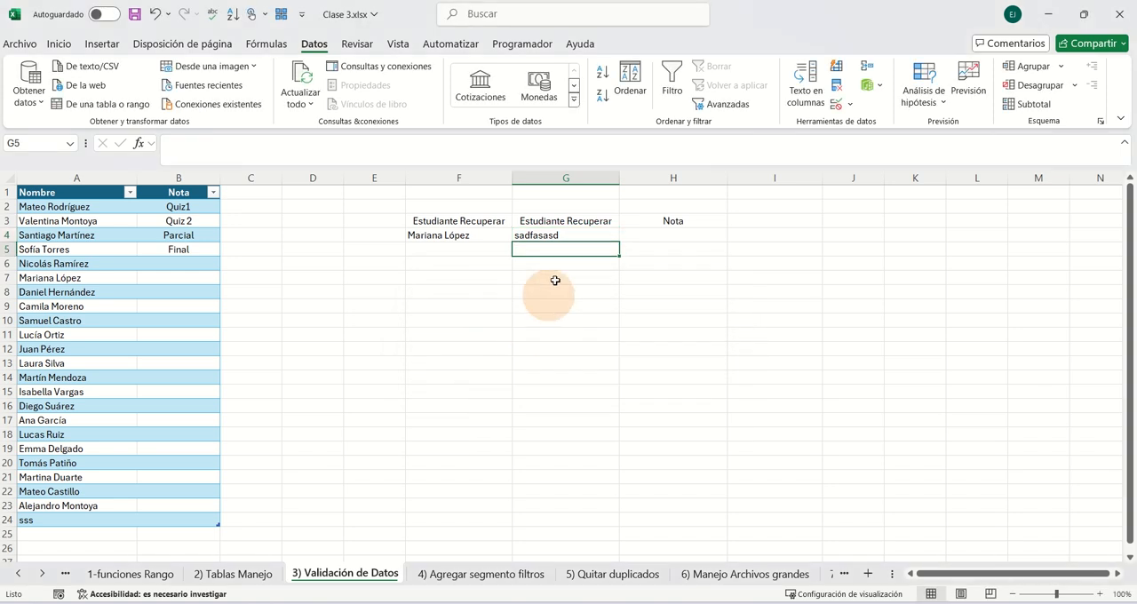
# - Check F4's input message and insert an empty note on cell G4
pyautogui.click(563, 235)
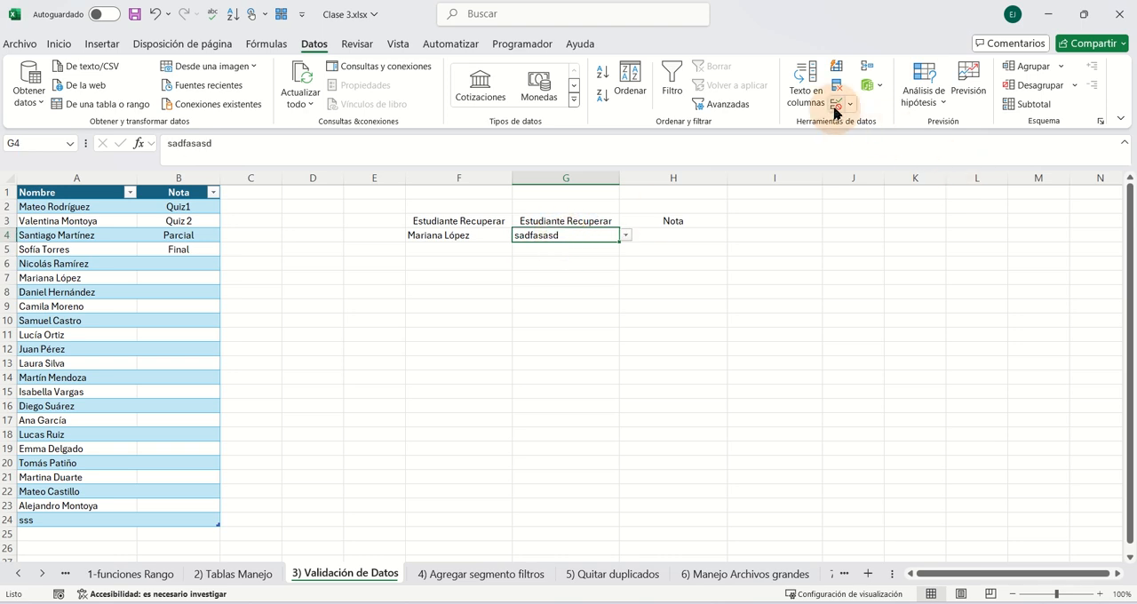
pyautogui.click(480, 234)
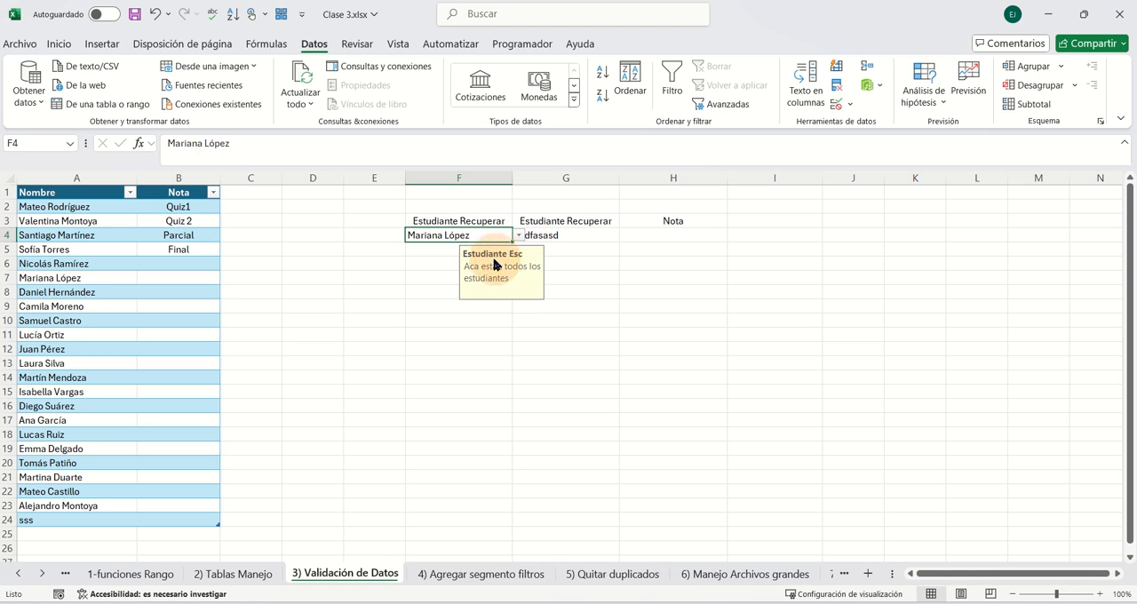
pyautogui.click(562, 236)
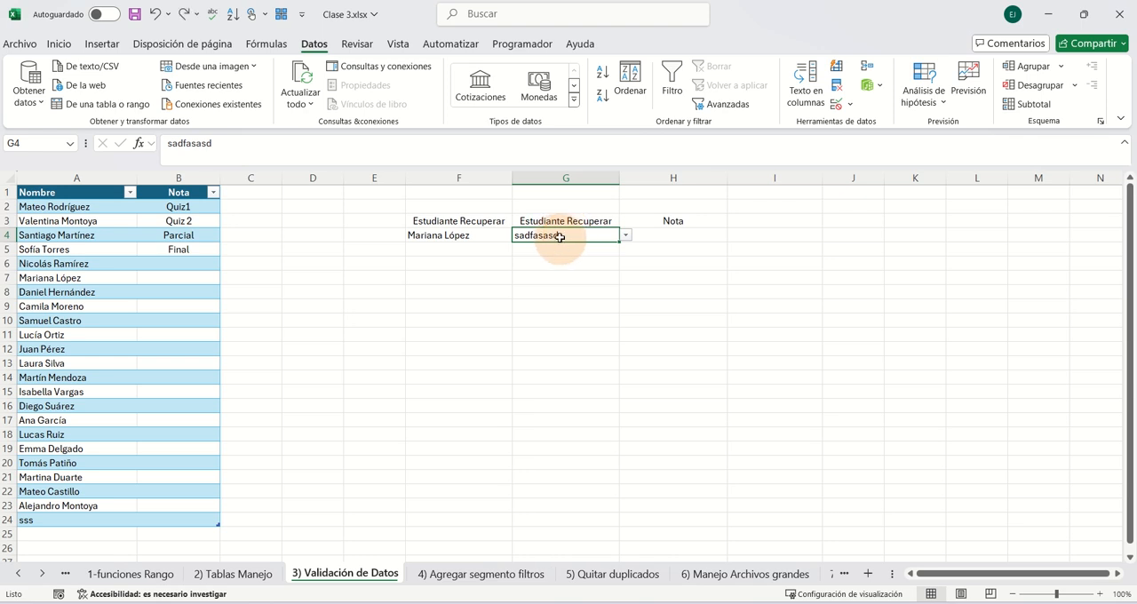
pyautogui.hotkey('shift', 'F2')
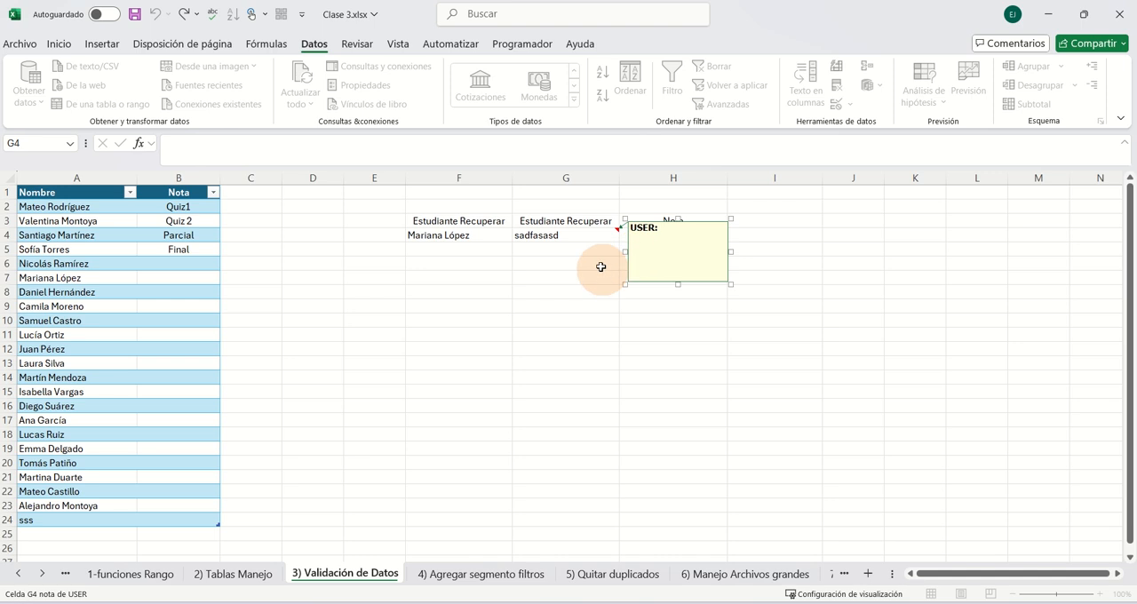
pyautogui.click(571, 276)
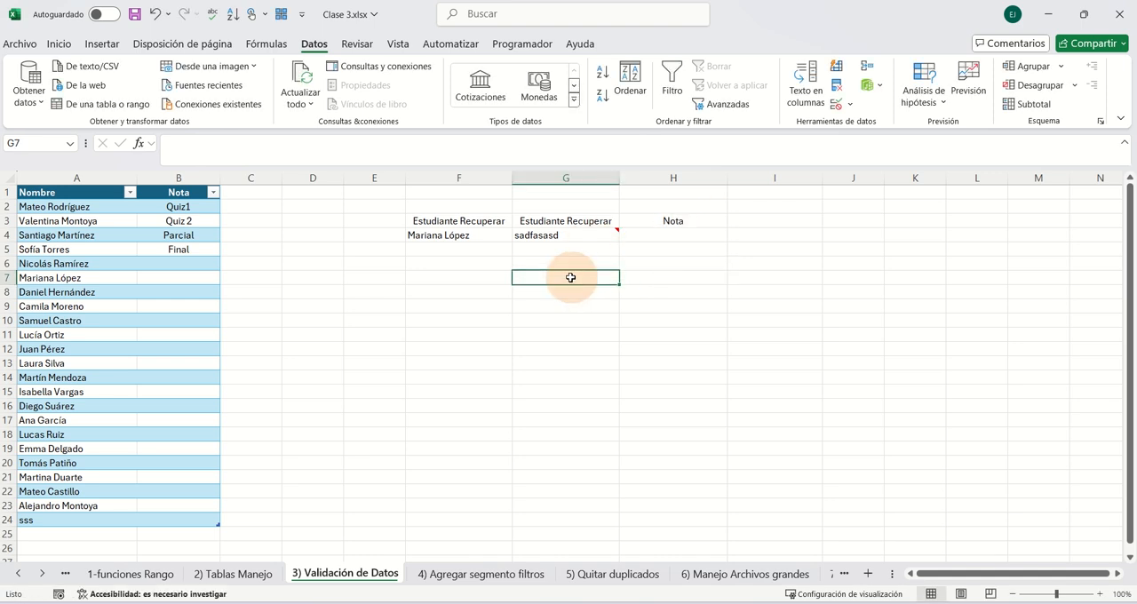
# - Set G4's data validation input message to "Este campo es para los estudiantes" and reselect the cell to check it
pyautogui.click(582, 235)
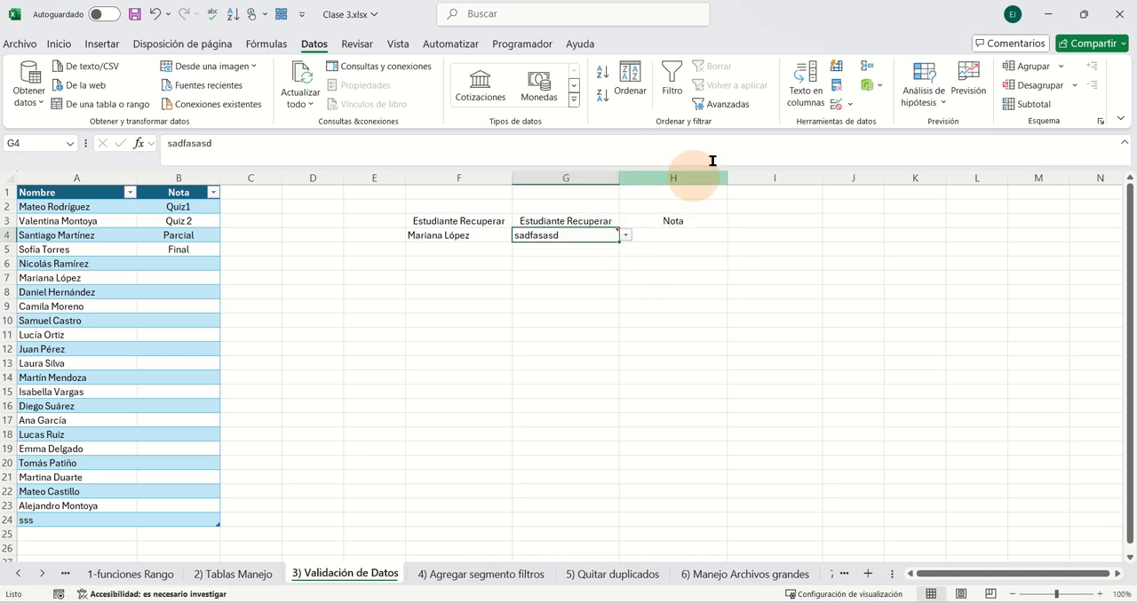
pyautogui.click(837, 104)
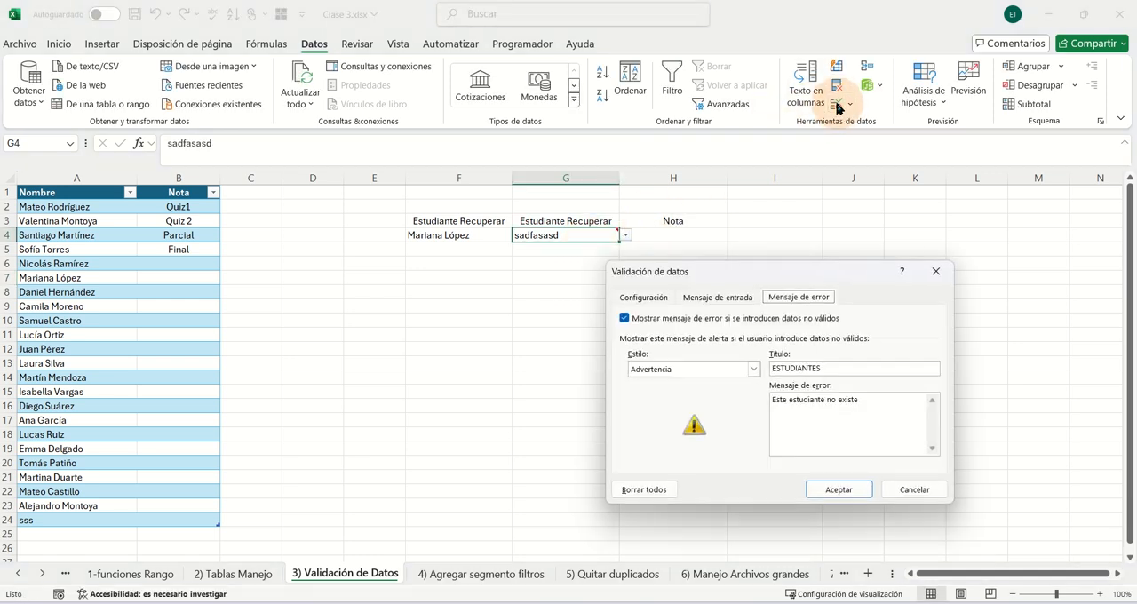
pyautogui.click(717, 298)
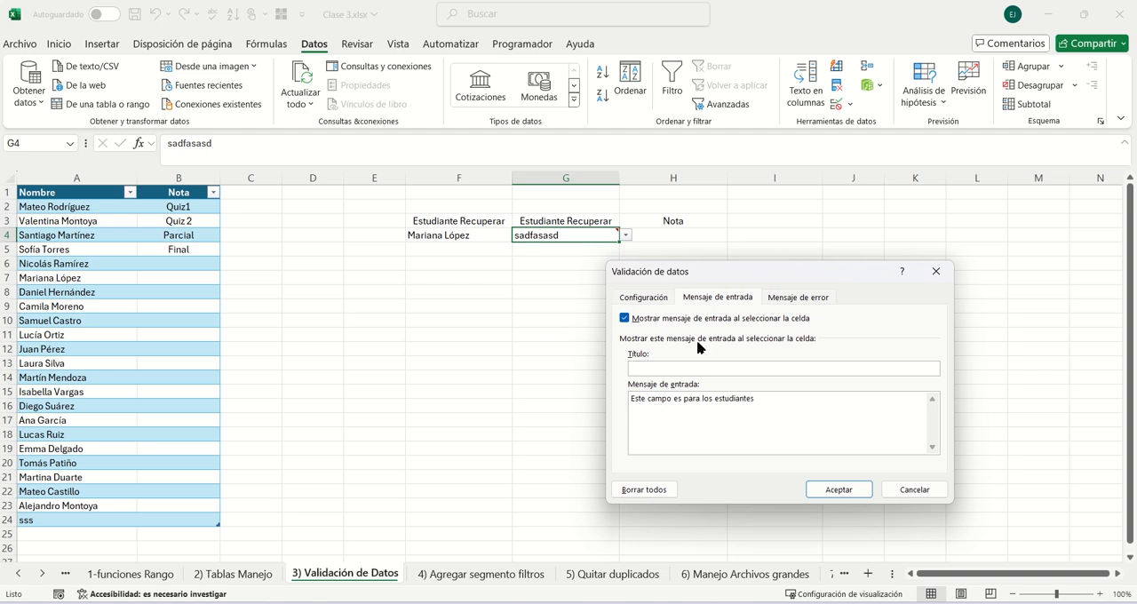
pyautogui.click(839, 489)
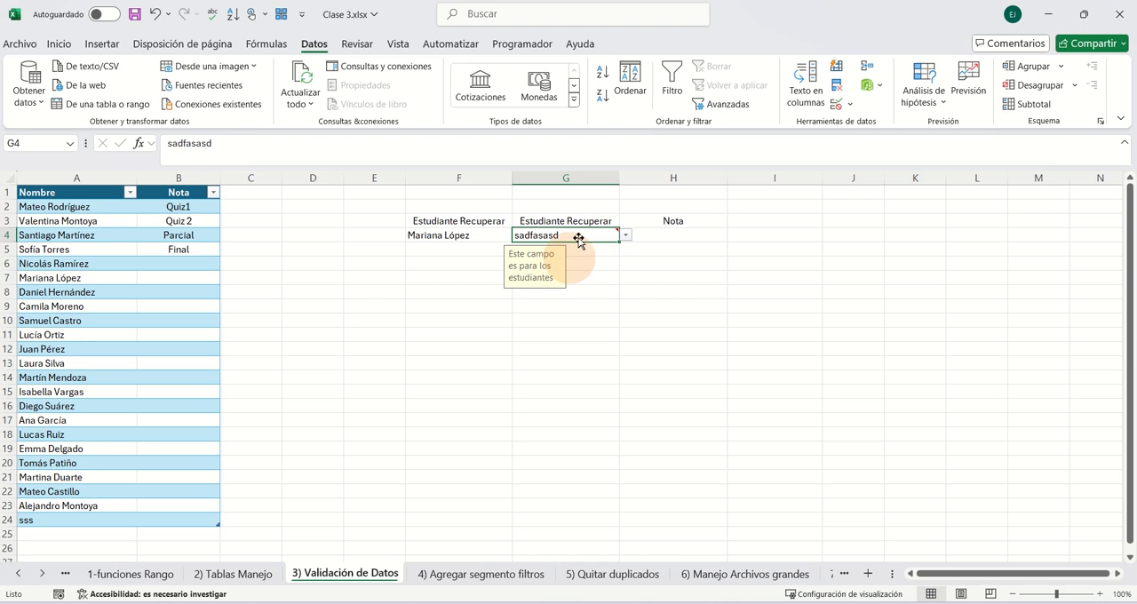
pyautogui.click(592, 251)
pyautogui.click(578, 233)
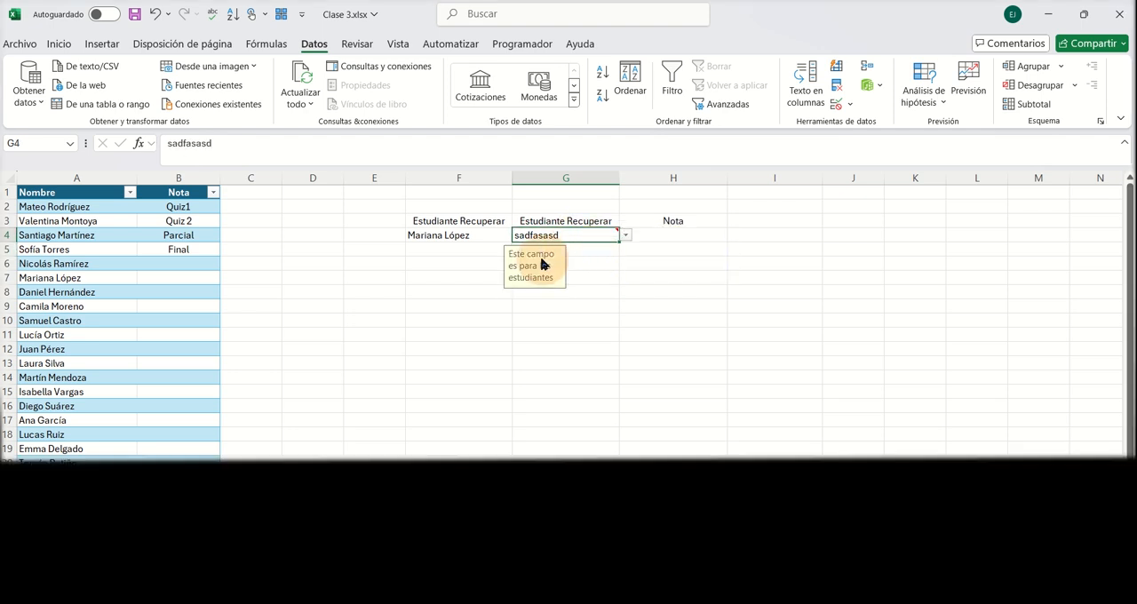
pyautogui.moveTo(600, 234)
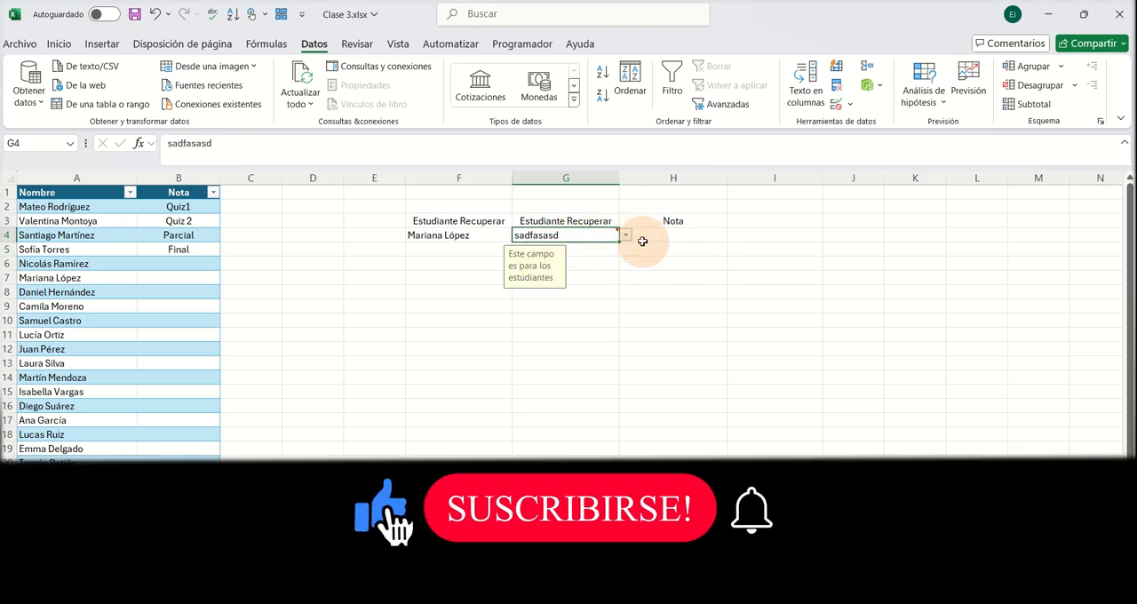
pyautogui.click(589, 263)
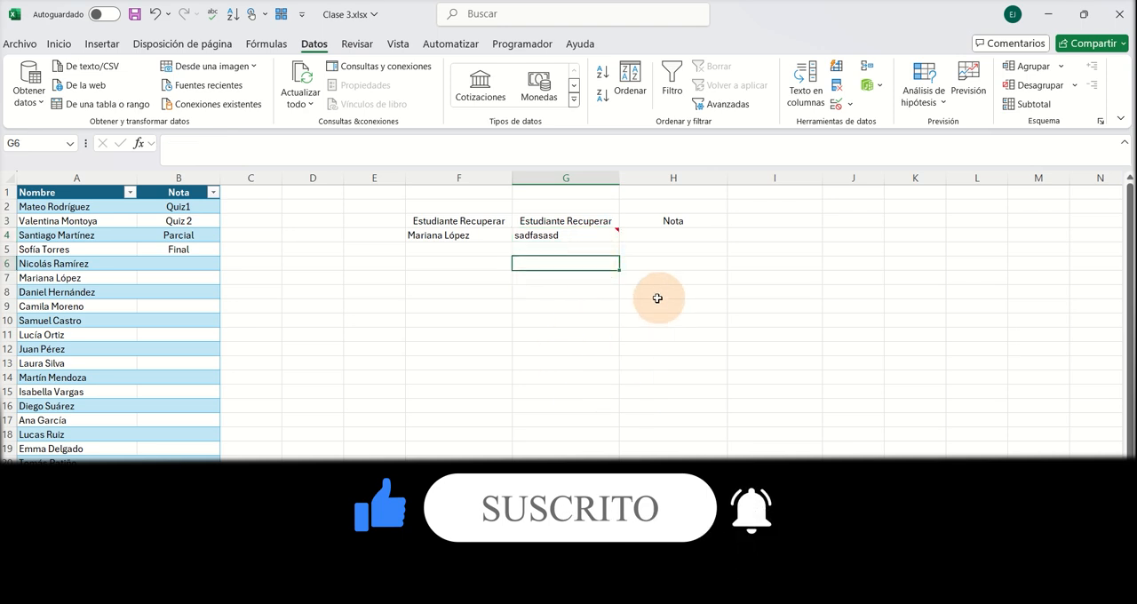
# - Add a Lista data validation to cell H4 with =$B$2:$B$5 as its source and choose Parcial from its list
pyautogui.click(647, 238)
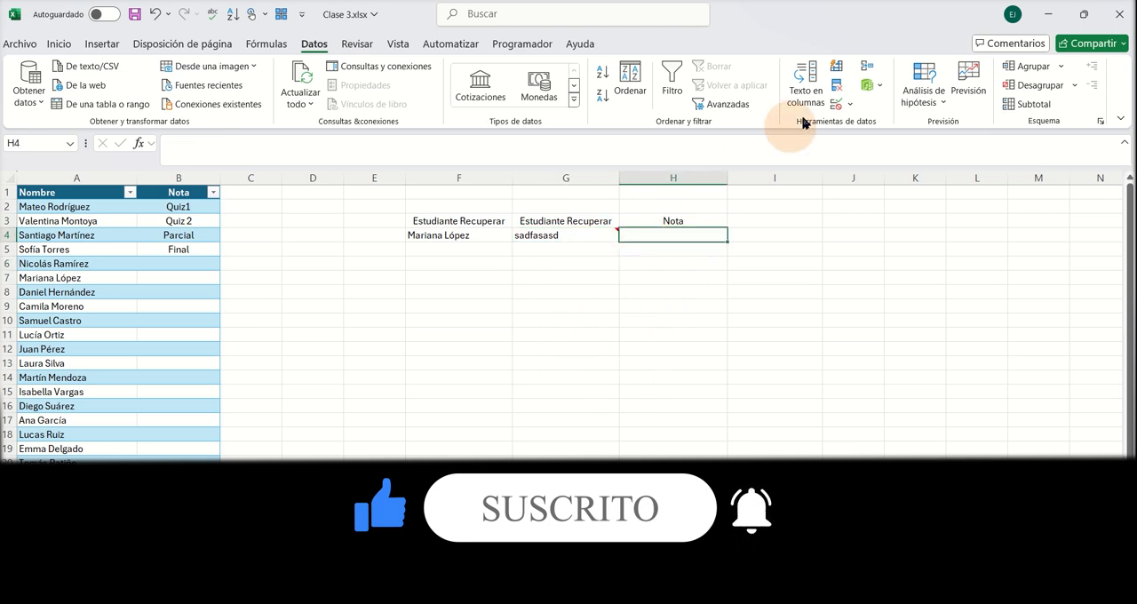
pyautogui.click(837, 105)
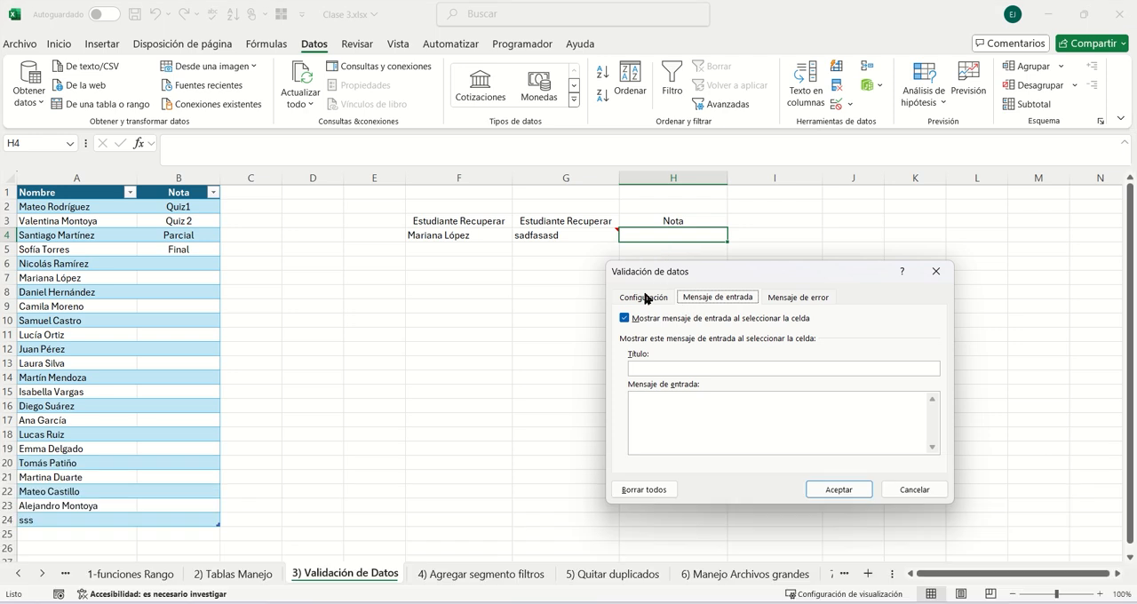
pyautogui.click(643, 297)
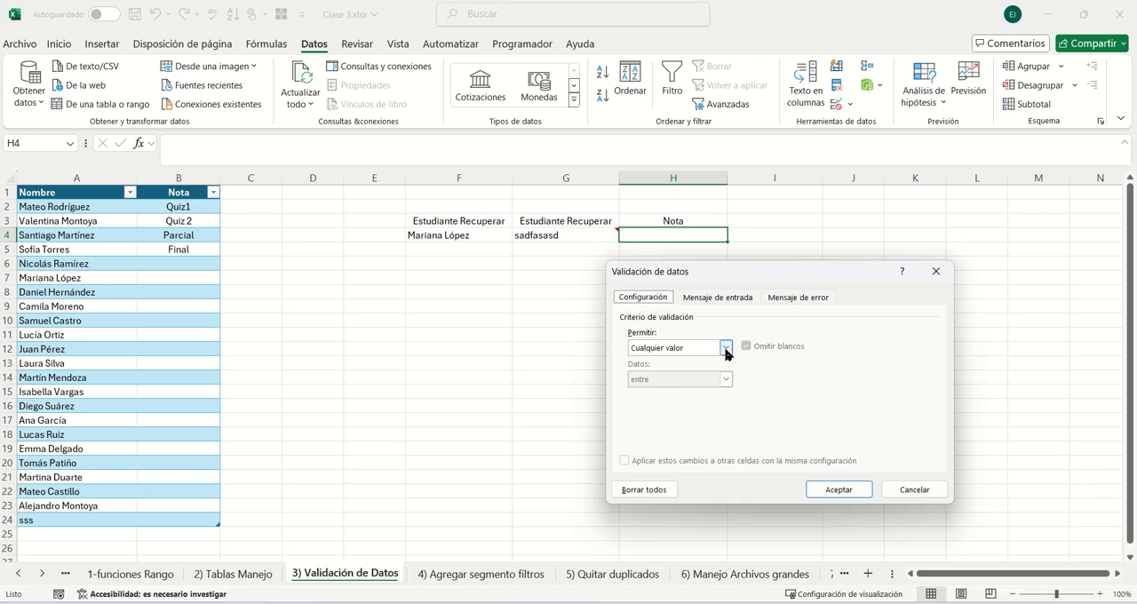
pyautogui.click(725, 348)
pyautogui.click(681, 392)
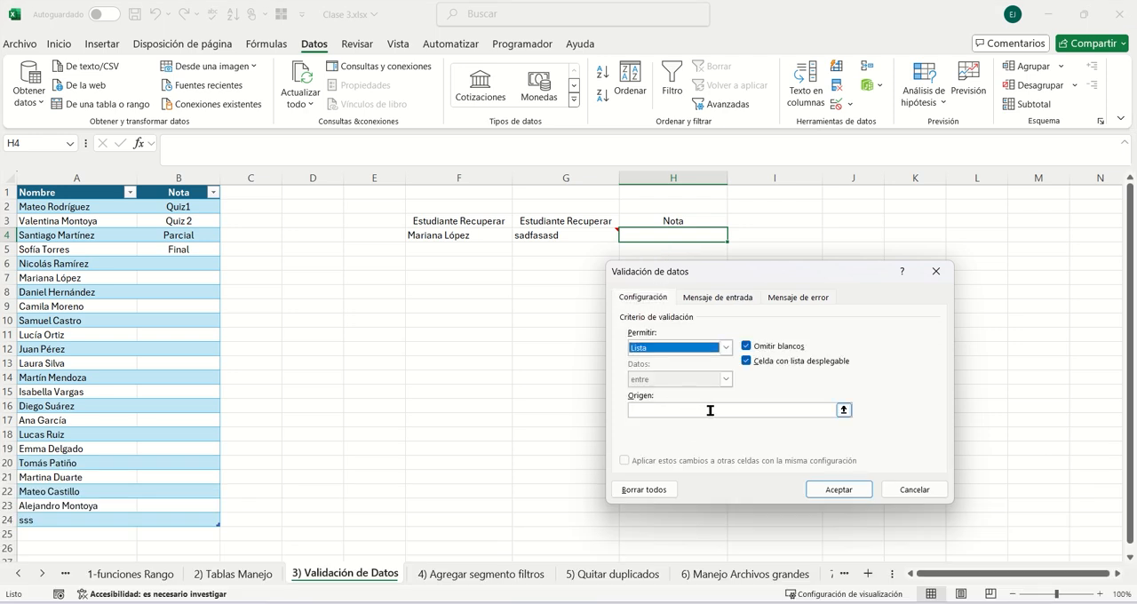
pyautogui.click(710, 410)
pyautogui.moveTo(190, 207); pyautogui.dragTo(191, 251)
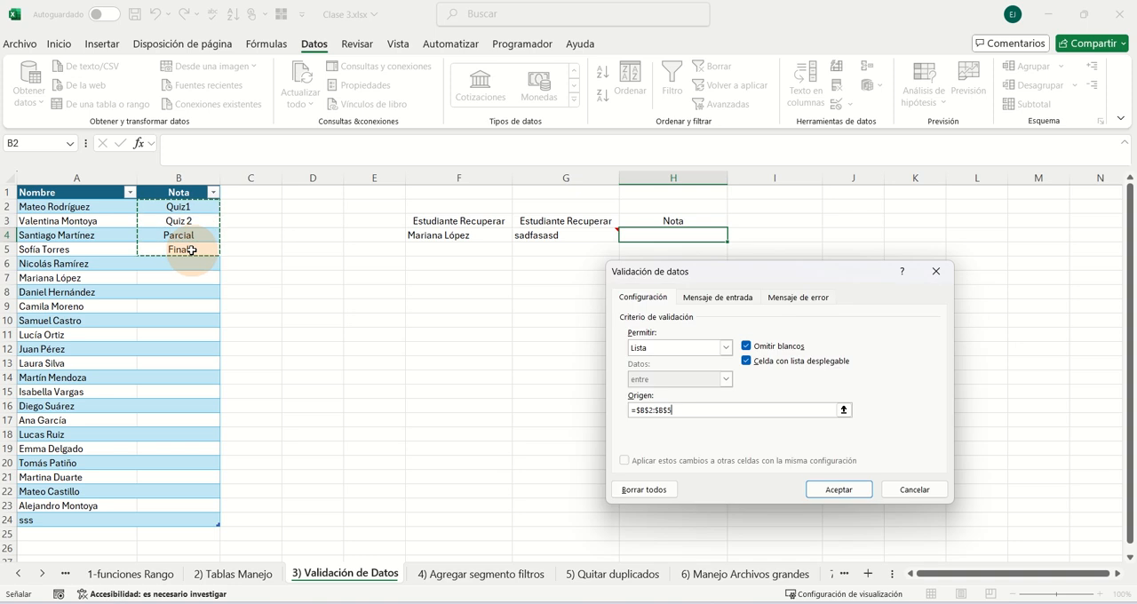
pyautogui.click(834, 488)
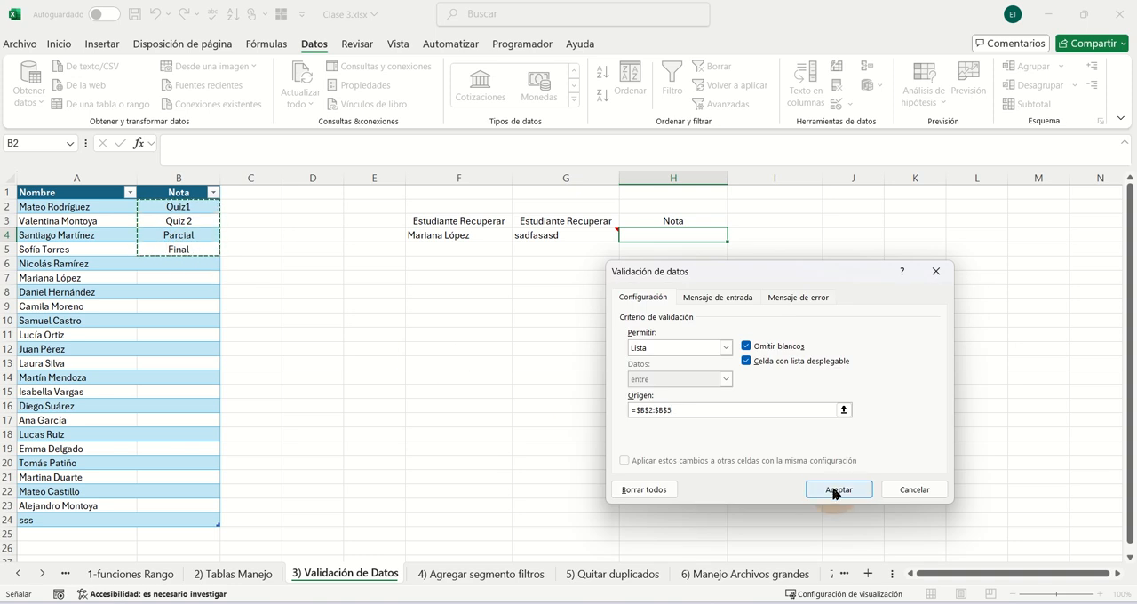
pyautogui.click(838, 490)
pyautogui.click(607, 245)
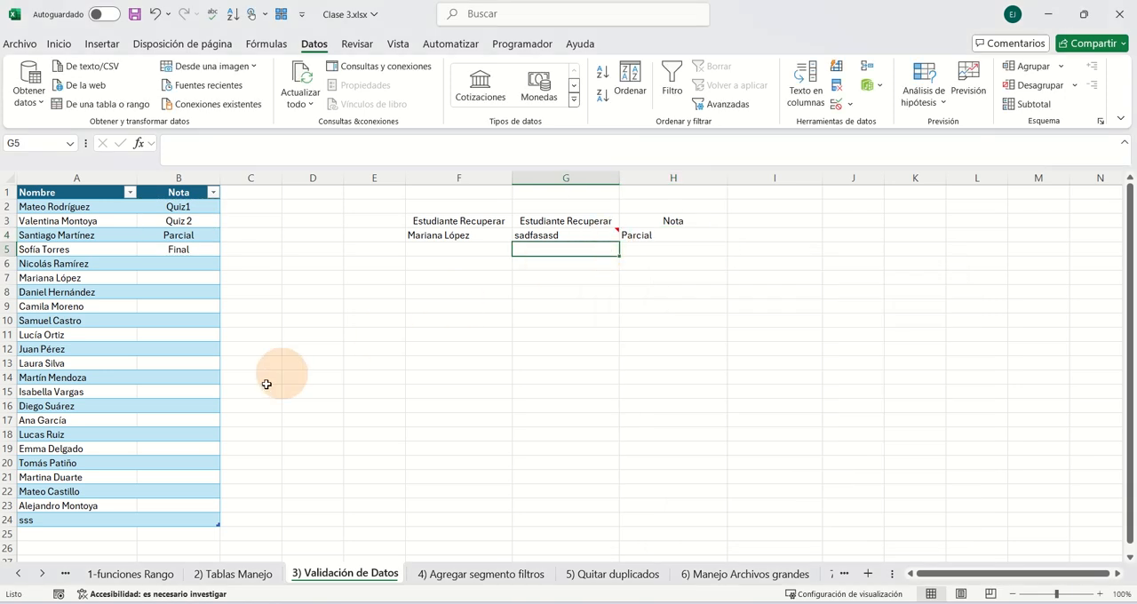
# - Delete the empty note attached to cell G4
pyautogui.click(586, 233)
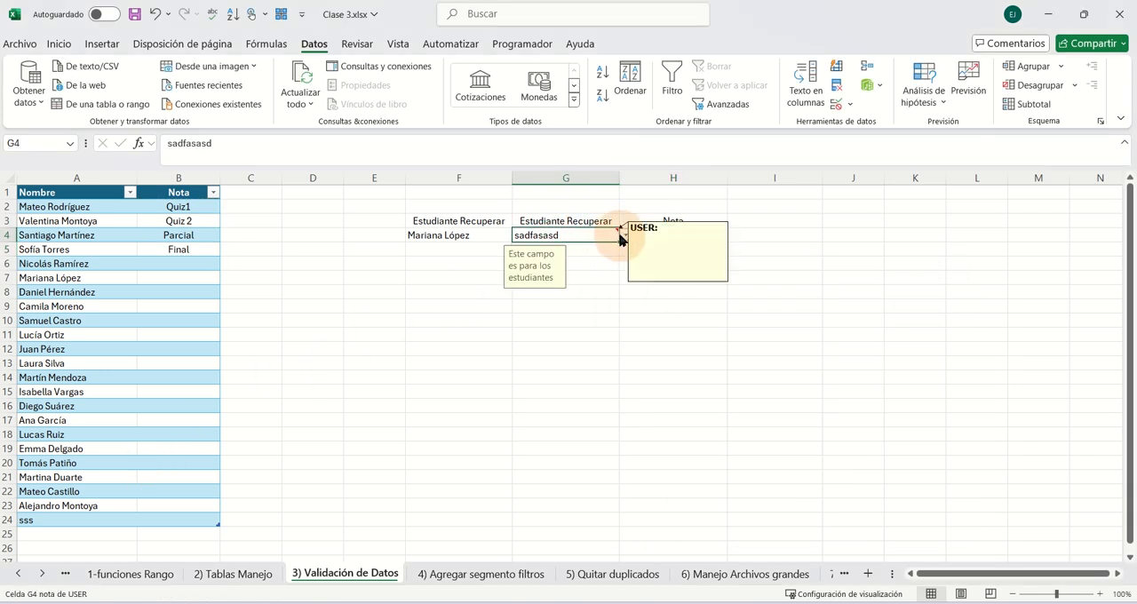
pyautogui.click(624, 236)
pyautogui.click(596, 236)
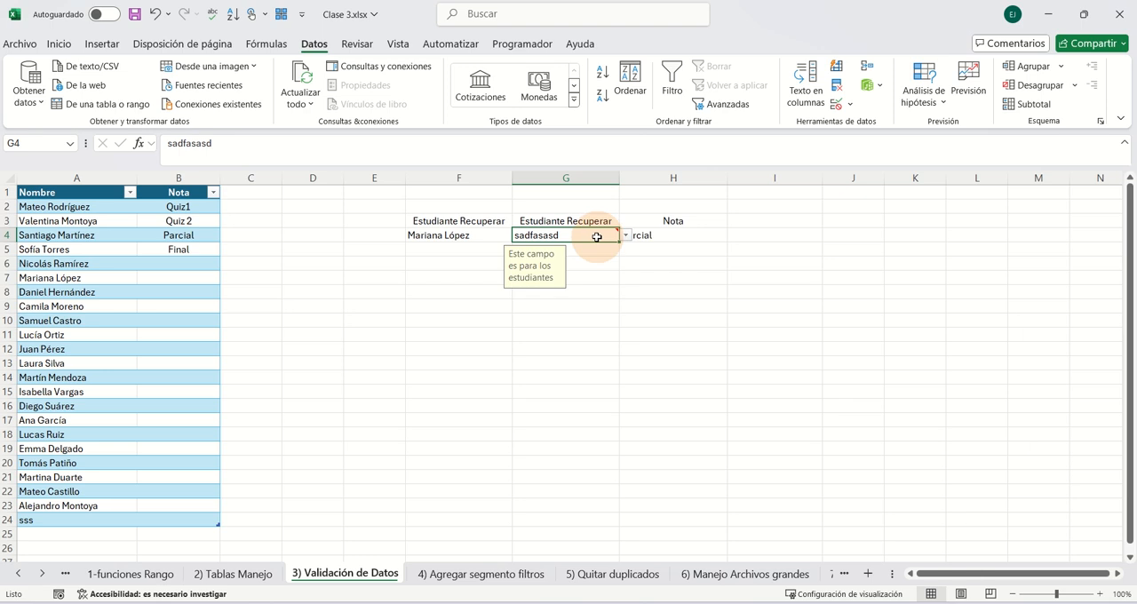
pyautogui.press('Tab')
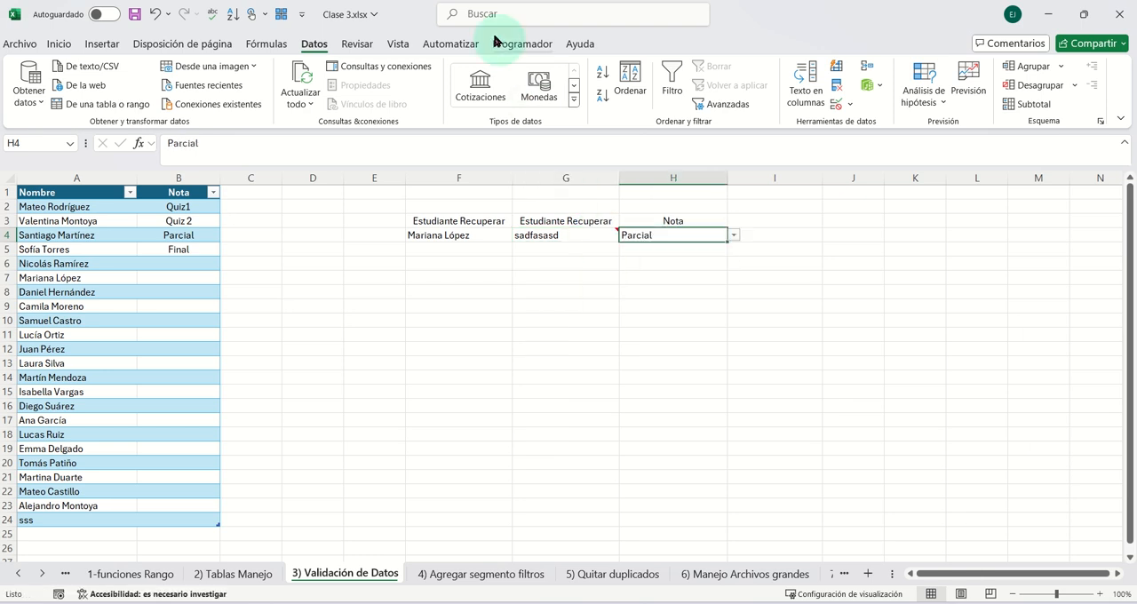
pyautogui.click(397, 43)
pyautogui.click(357, 44)
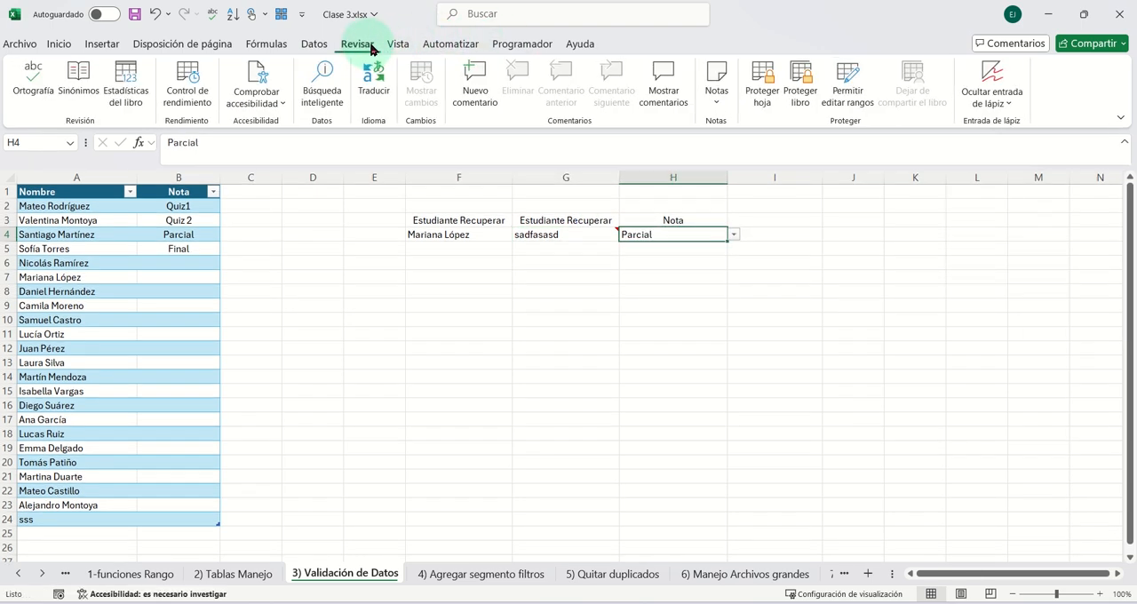
pyautogui.click(581, 235)
pyautogui.click(518, 84)
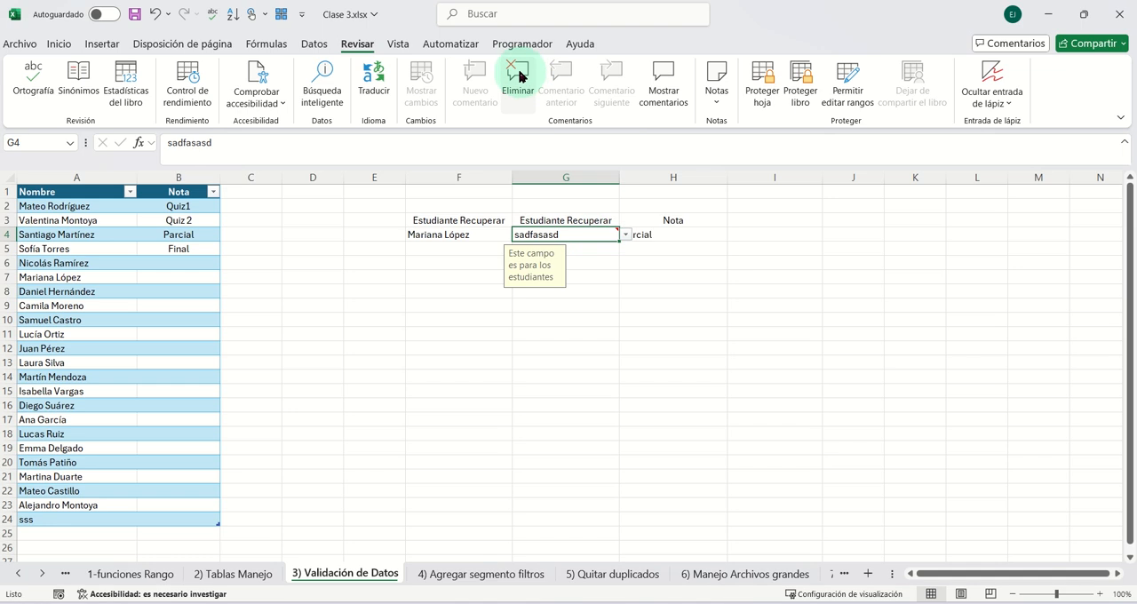
# - Look through G4's drop-down list and add sdsdfsdf, sdfsdfsdfsdfd and sdfsdfsdffsfsdfsdfsd to the Nombre column in A25:A27
pyautogui.click(625, 235)
pyautogui.moveTo(624, 269); pyautogui.dragTo(631, 354)
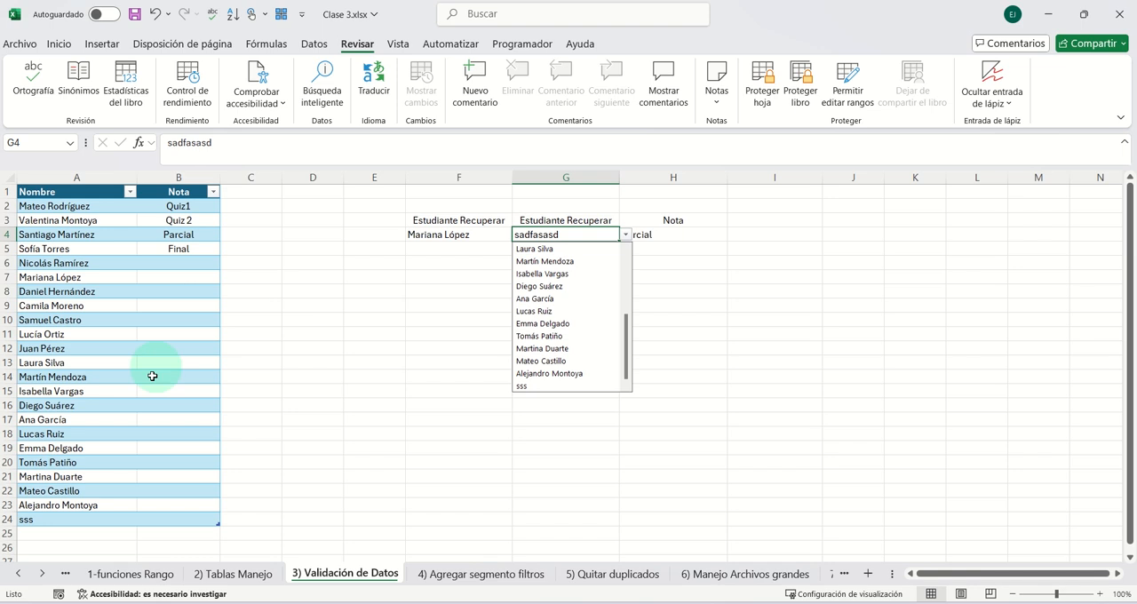
pyautogui.click(71, 534)
pyautogui.write('sd')
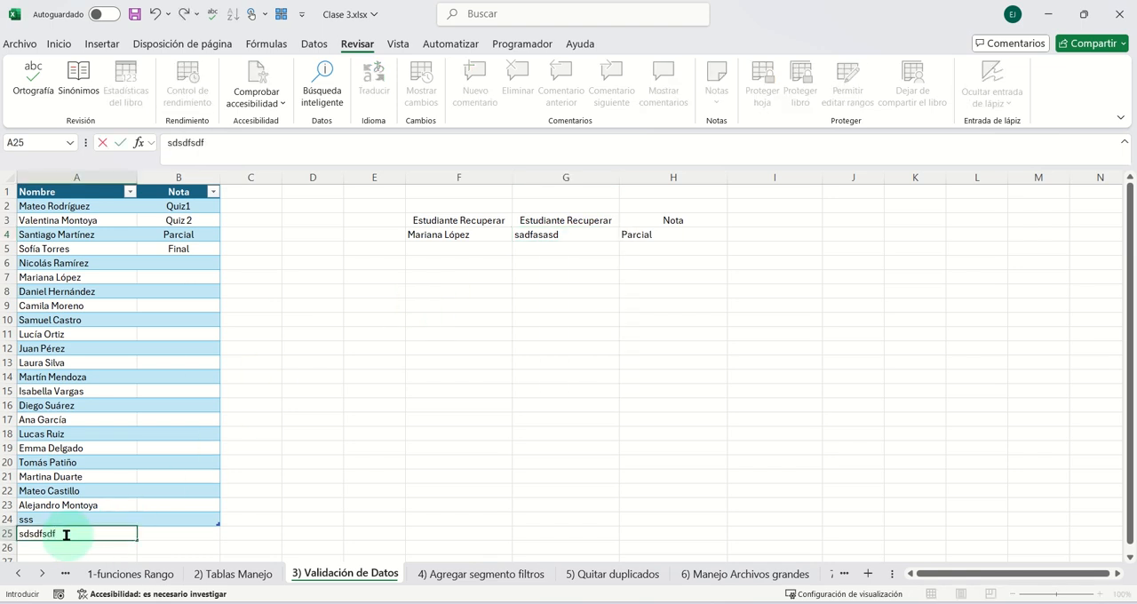
pyautogui.write('sdfsdf')
pyautogui.press('Return')
pyautogui.write('sdfsdfsdfsd')
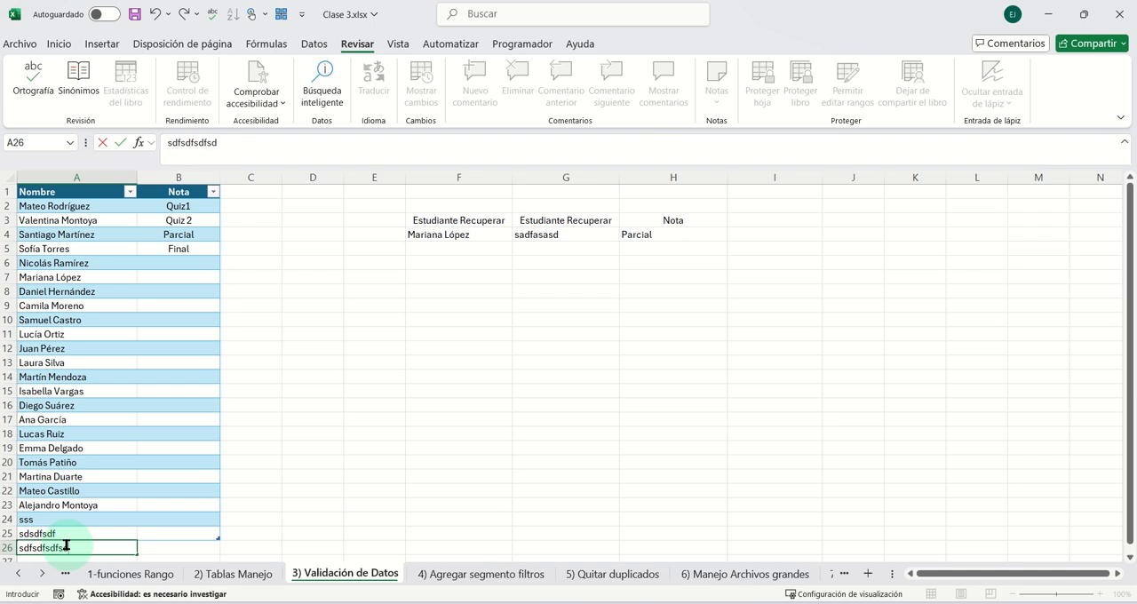
pyautogui.write('fd')
pyautogui.scroll(-3, 89, 515)
pyautogui.click(86, 457)
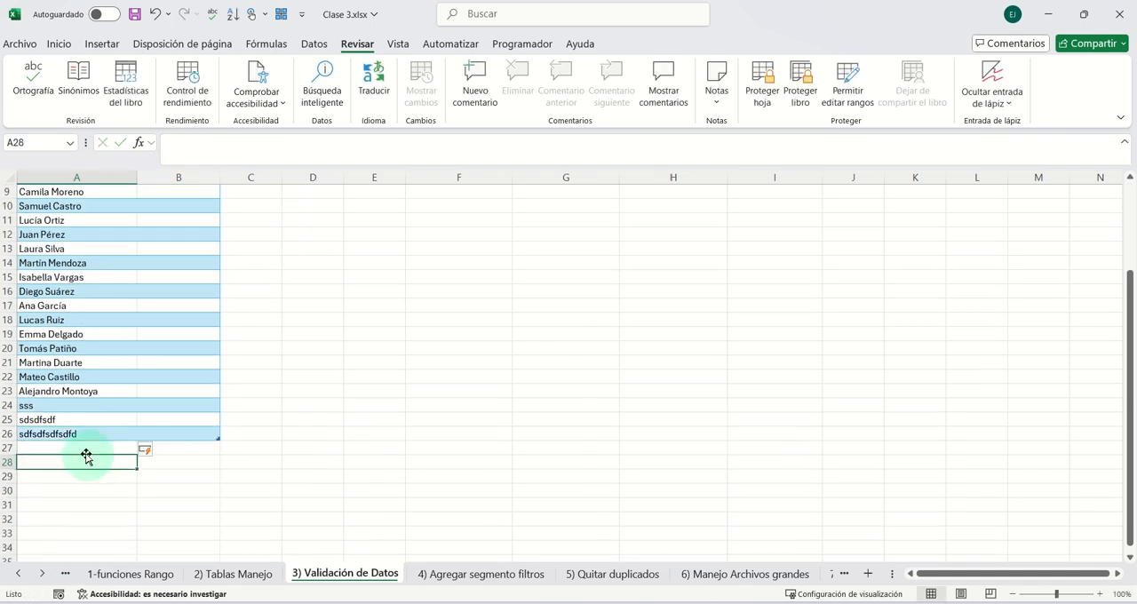
pyautogui.click(80, 447)
pyautogui.write('sdfsdfsdfsdfd')
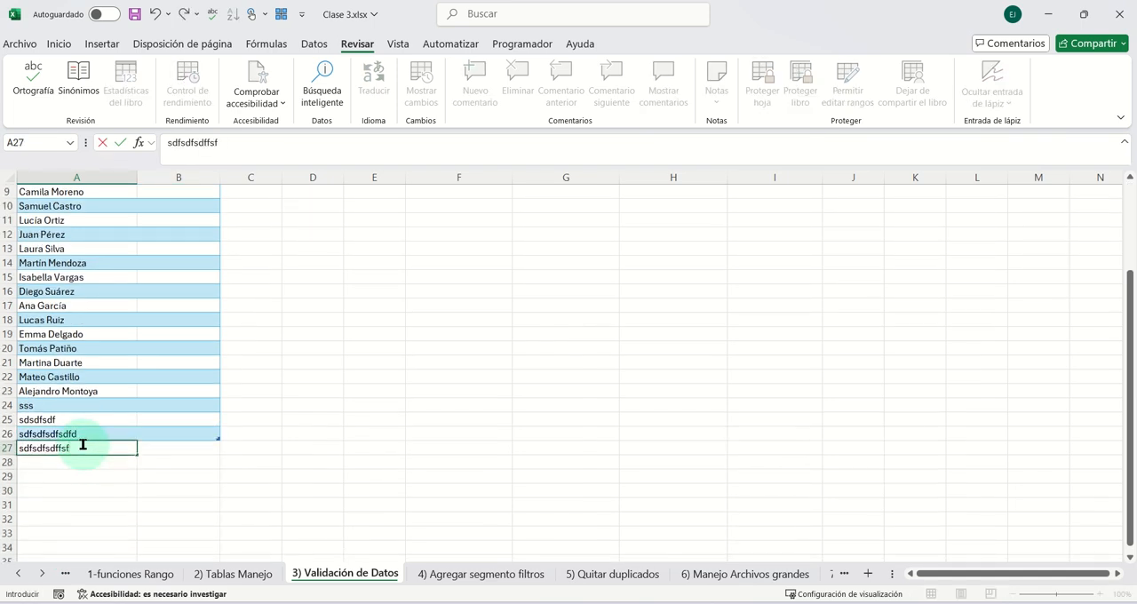
pyautogui.scroll(1, 317, 373)
pyautogui.click(317, 377)
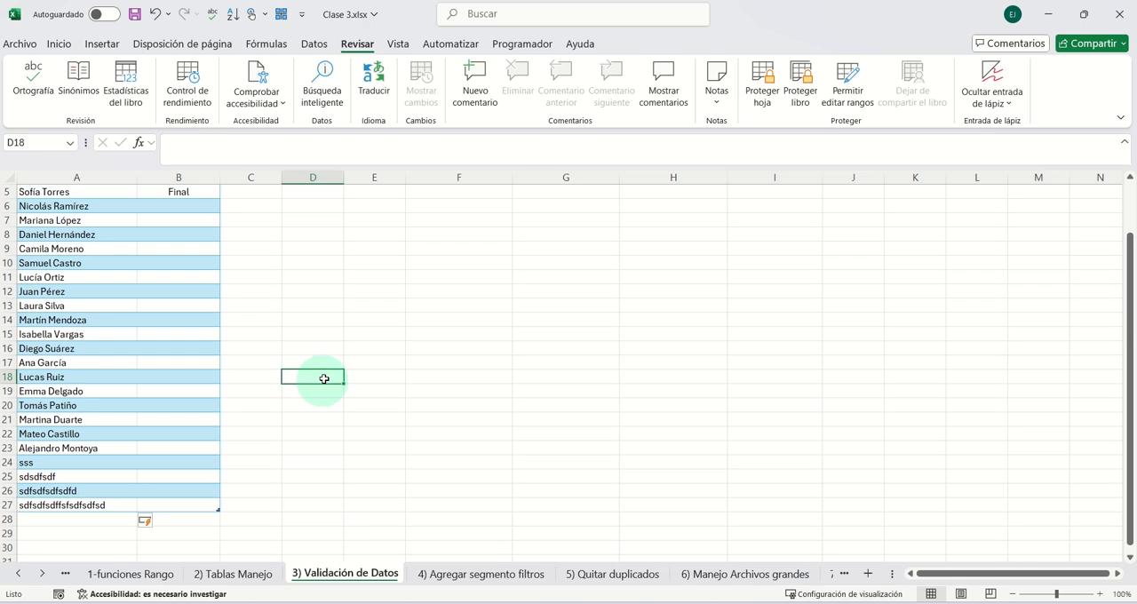
# - Check the end of cell G4's drop-down list for the newly added Nombre entries
pyautogui.scroll(2, 661, 323)
pyautogui.click(604, 237)
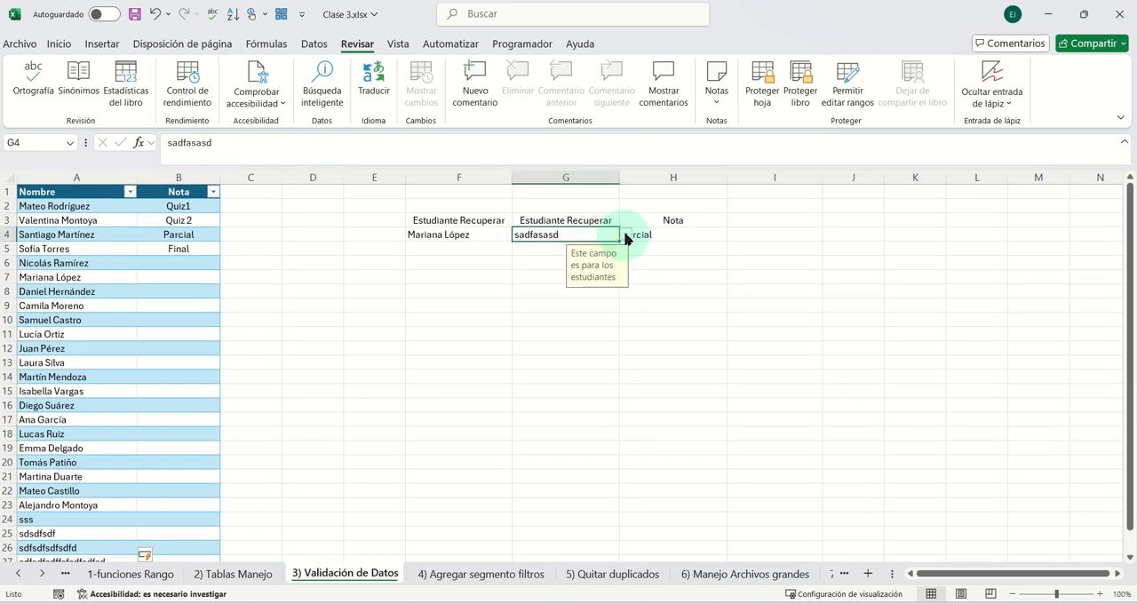
pyautogui.click(626, 234)
pyautogui.moveTo(627, 299); pyautogui.dragTo(634, 381)
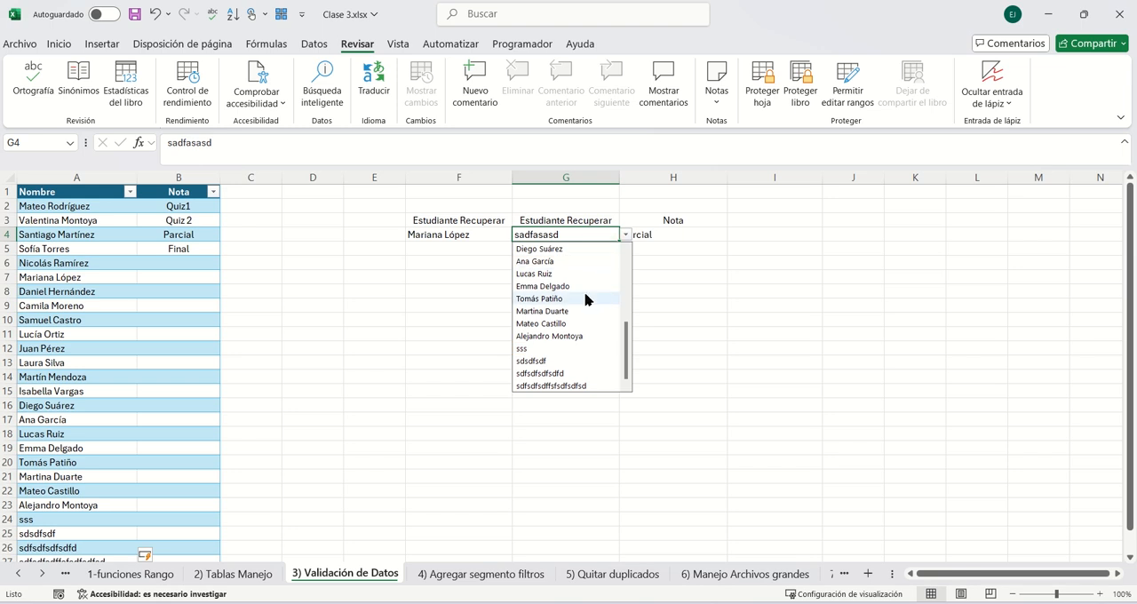
pyautogui.click(653, 283)
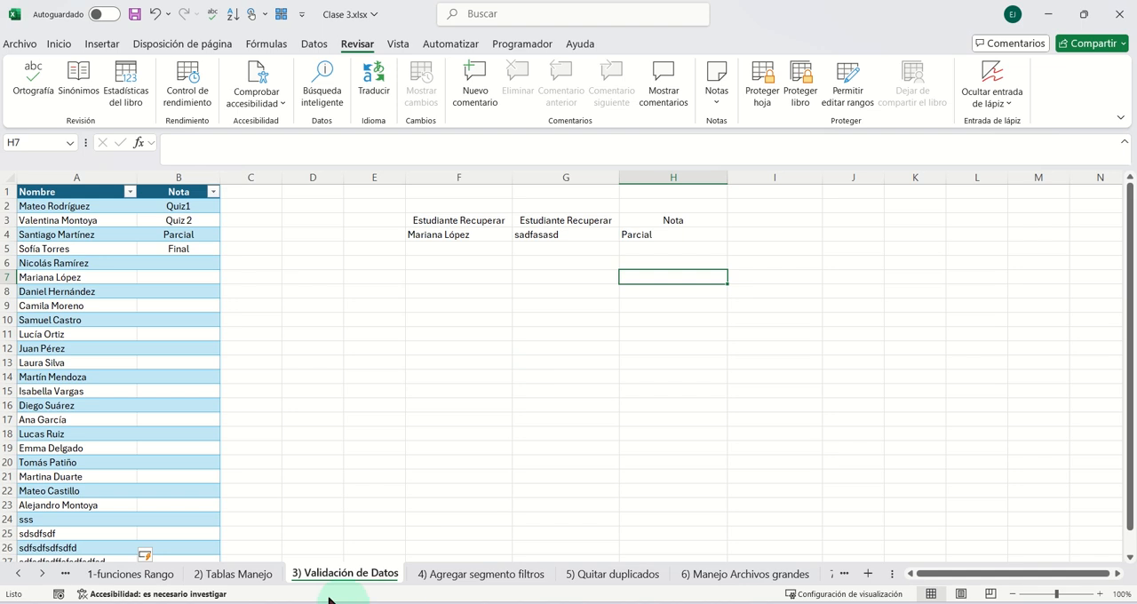
# - On the 2) Tablas Manejo sheet, convert the range A1:F9 into a table with headers
pyautogui.click(250, 577)
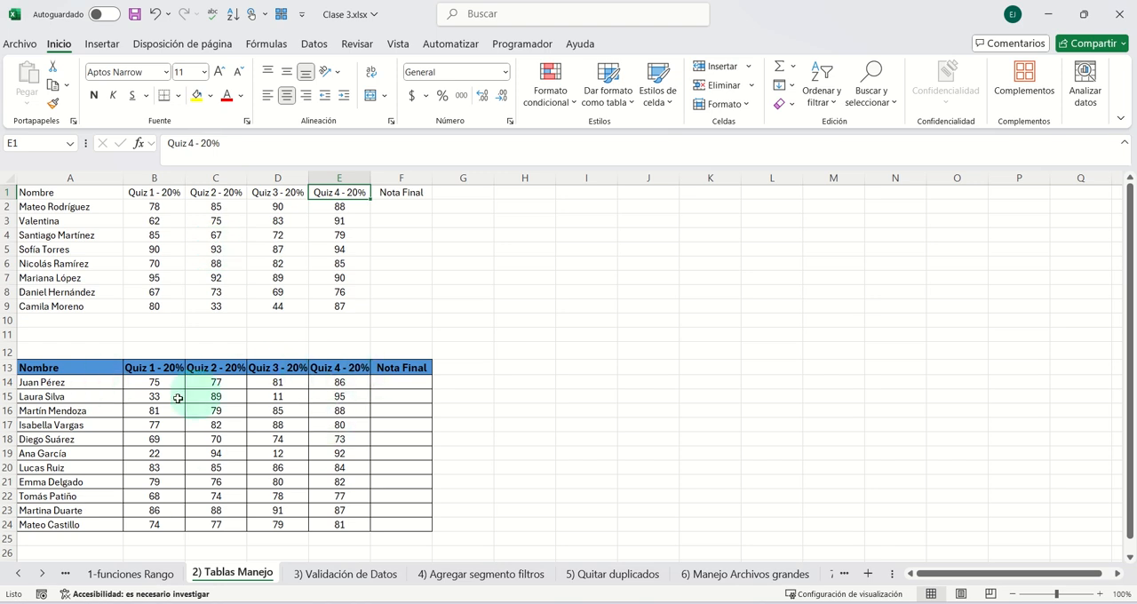
pyautogui.click(293, 263)
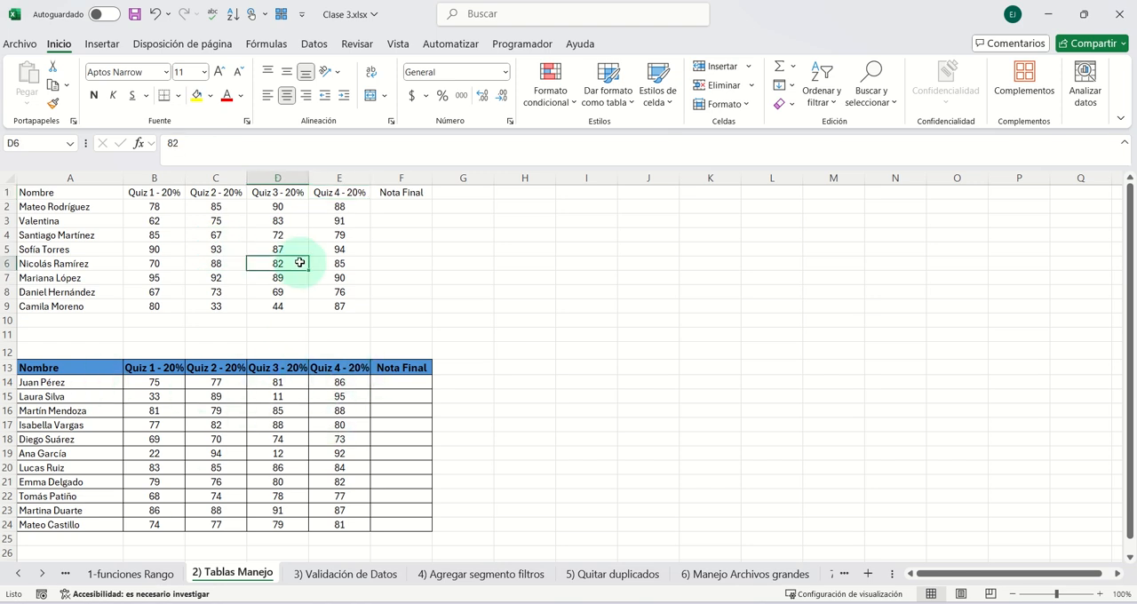
pyautogui.click(101, 43)
pyautogui.click(147, 76)
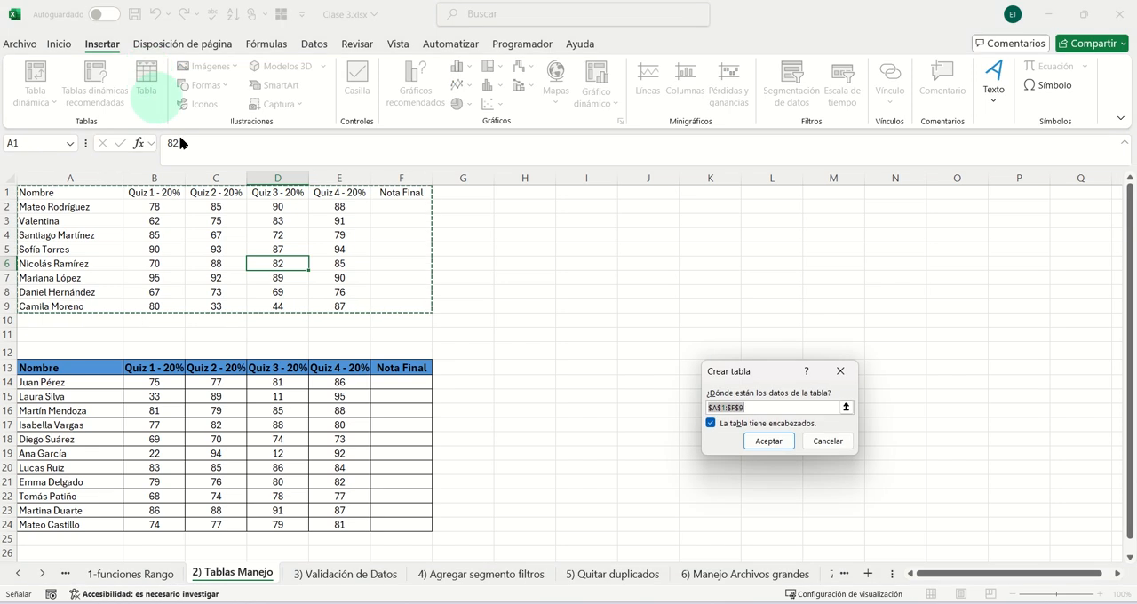
pyautogui.click(769, 441)
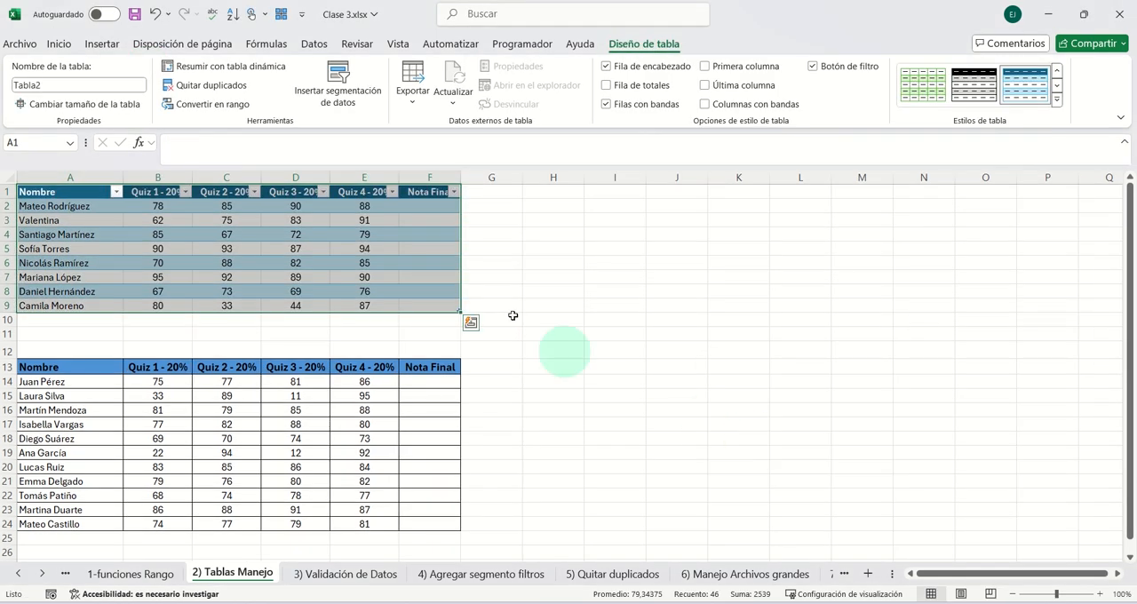
# - Add a total row to the upper table and set its Quiz 4 total to Promedio
pyautogui.click(295, 248)
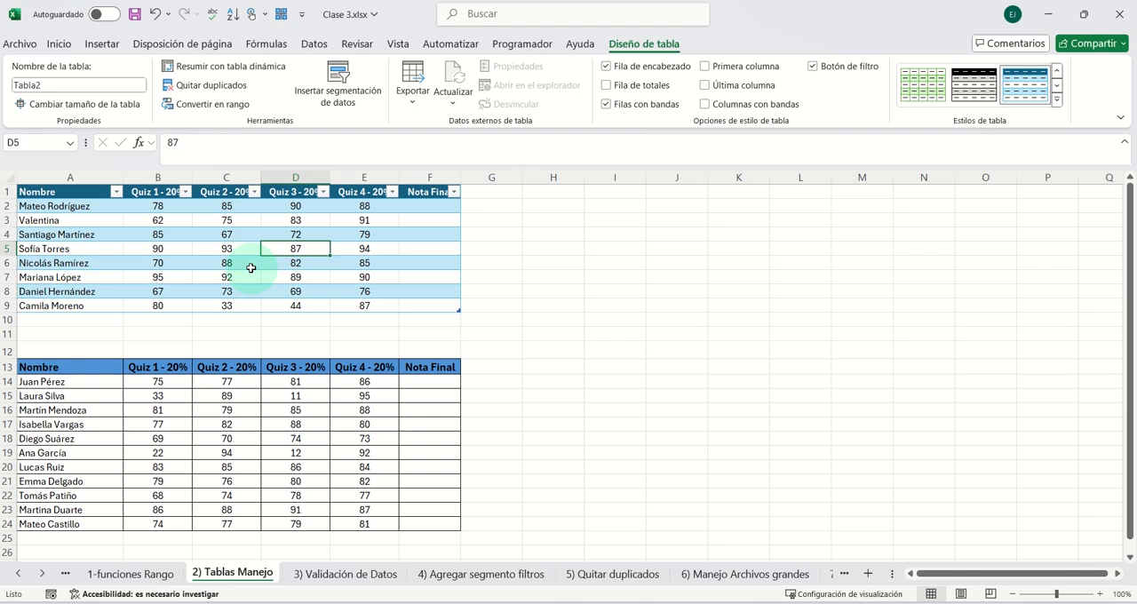
pyautogui.click(607, 86)
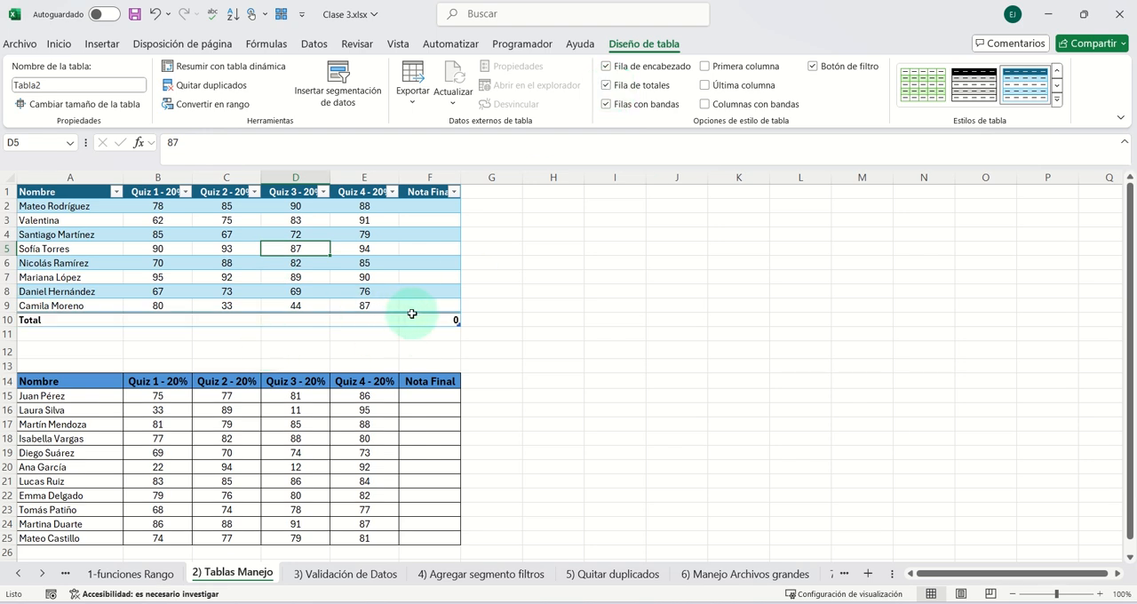
pyautogui.click(381, 315)
pyautogui.click(404, 320)
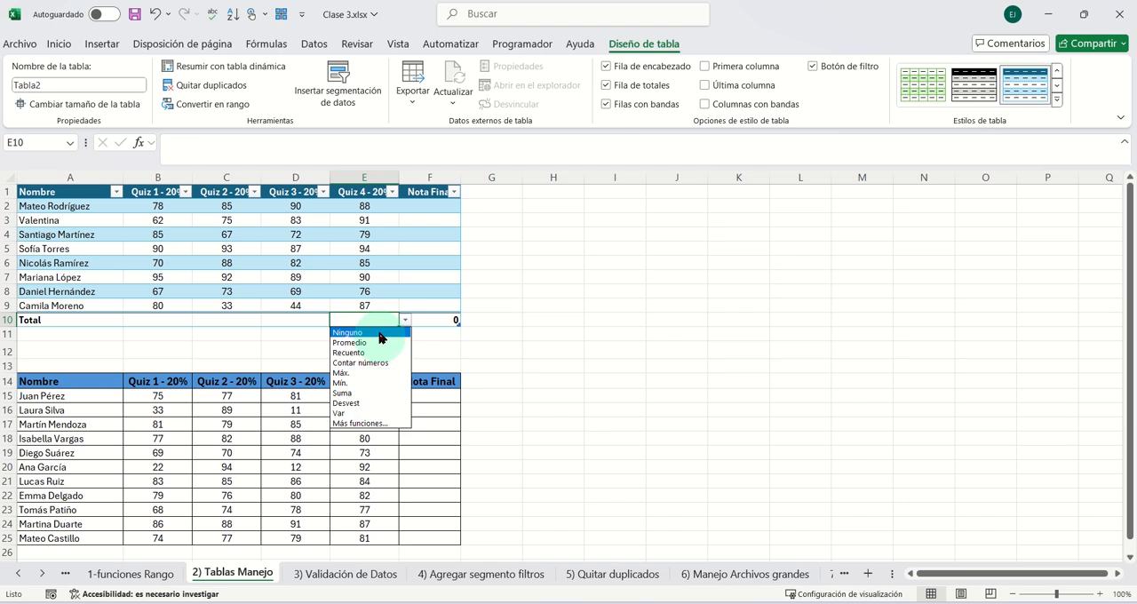
pyautogui.click(373, 343)
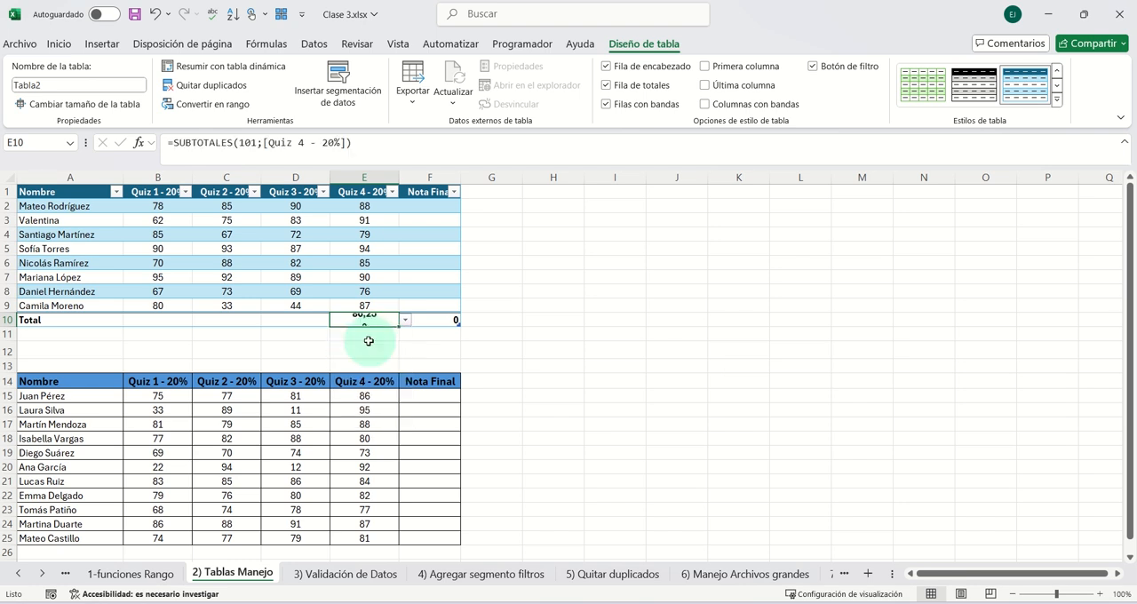
# - Set the total row's Quiz 3 cell to Máx. and its Quiz 2 cell to Mín
pyautogui.click(324, 321)
pyautogui.click(335, 320)
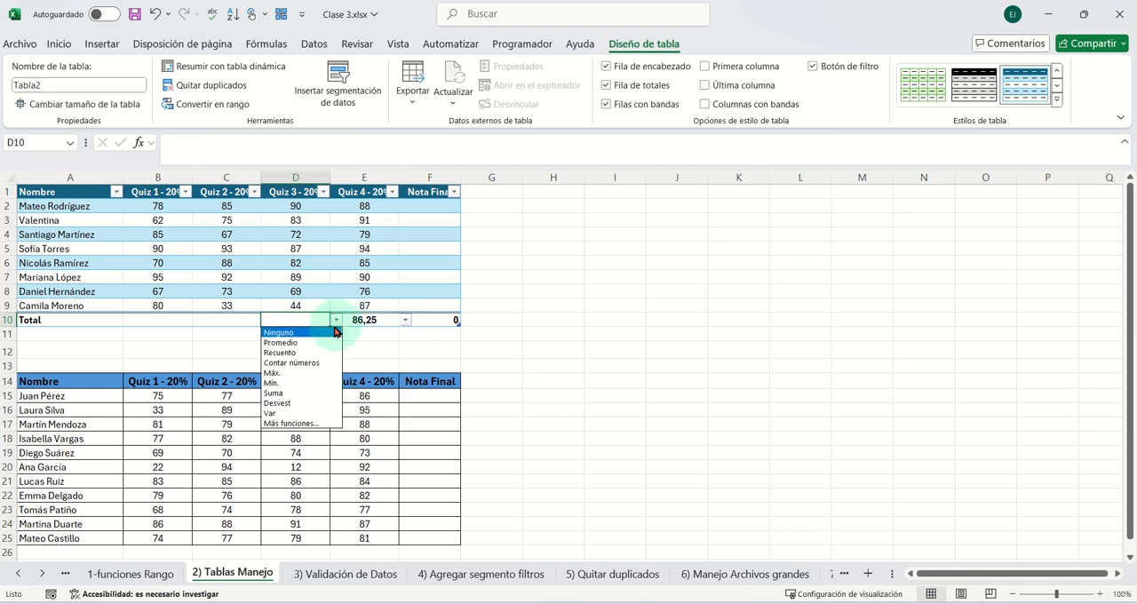
pyautogui.click(293, 373)
pyautogui.click(242, 320)
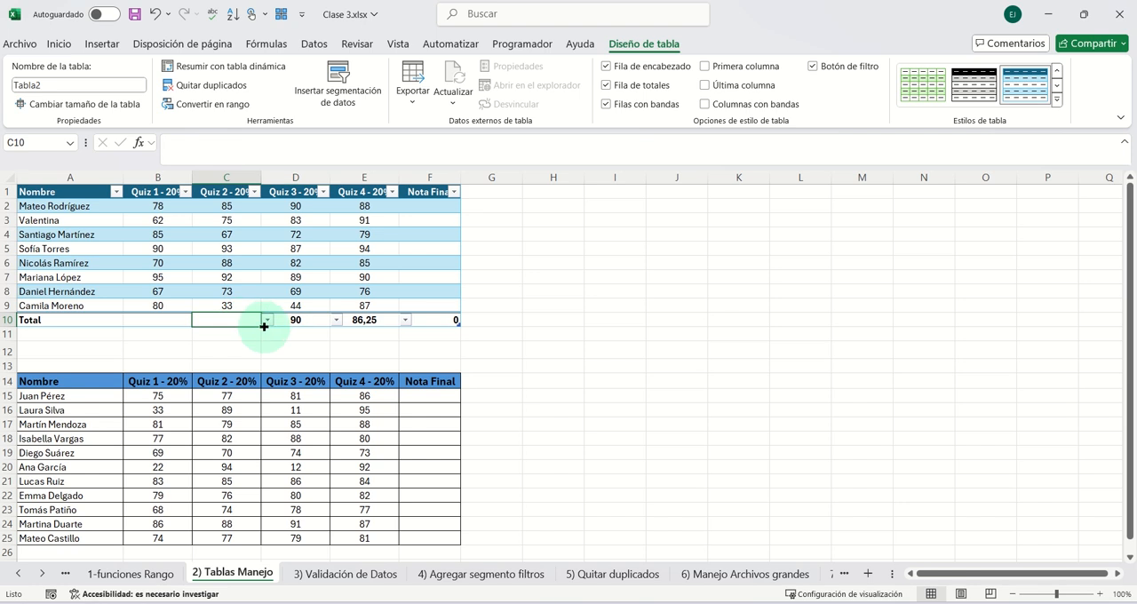
pyautogui.click(267, 322)
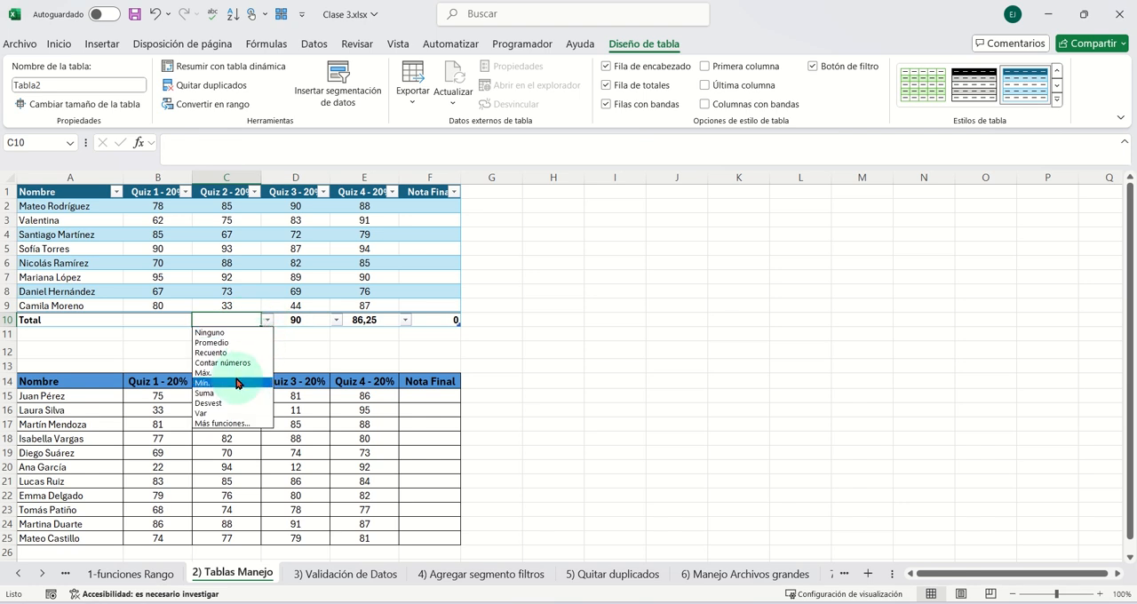
pyautogui.click(236, 386)
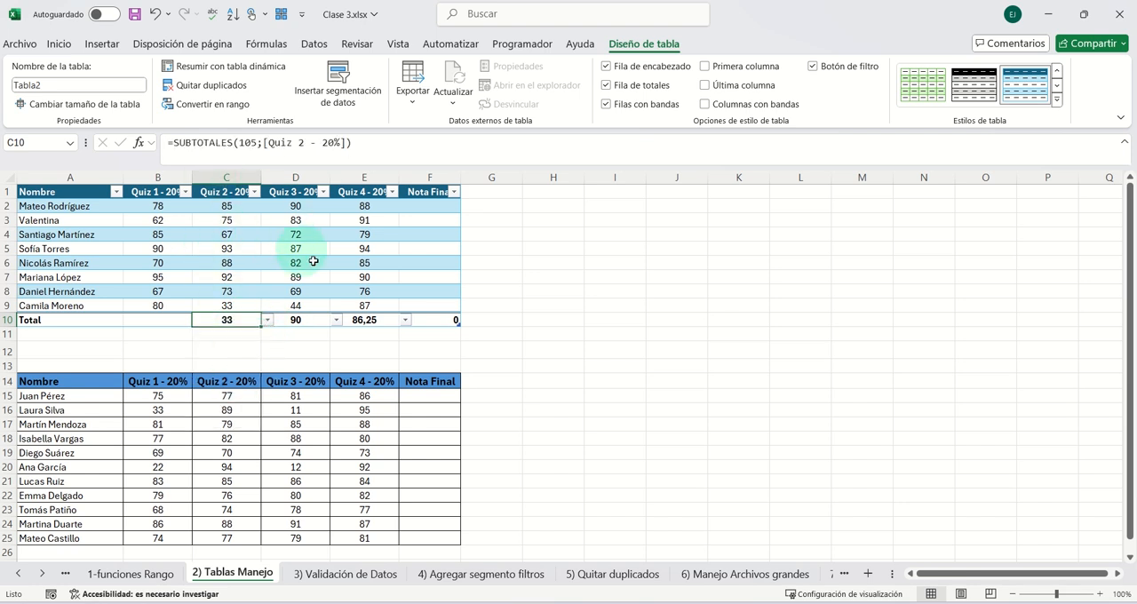
# - Select the last Nota Final data cell, F9, and remove the total row from the upper table
pyautogui.click(432, 322)
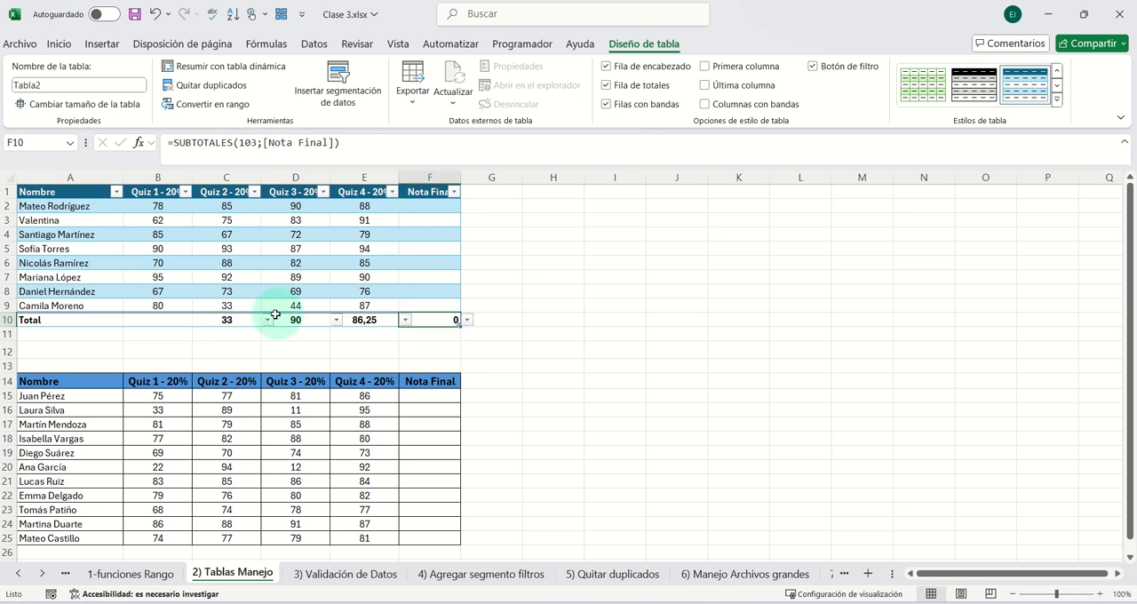
pyautogui.click(426, 308)
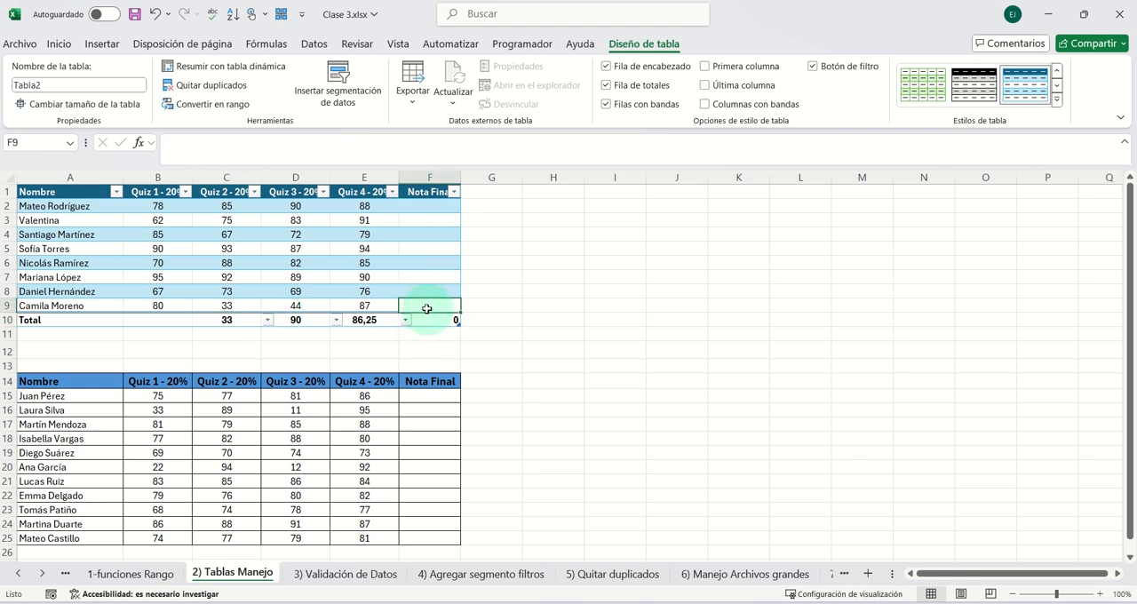
pyautogui.click(606, 87)
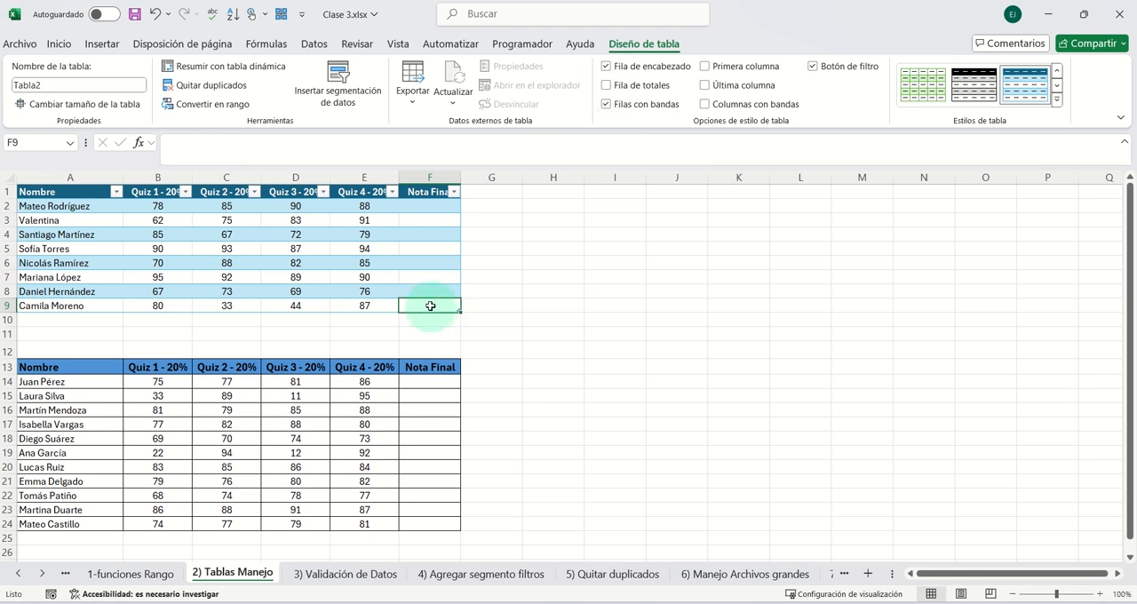
# - Extend the upper table with a row named hghghghgh and enter 78 for each of the four quizzes
pyautogui.press('Tab')
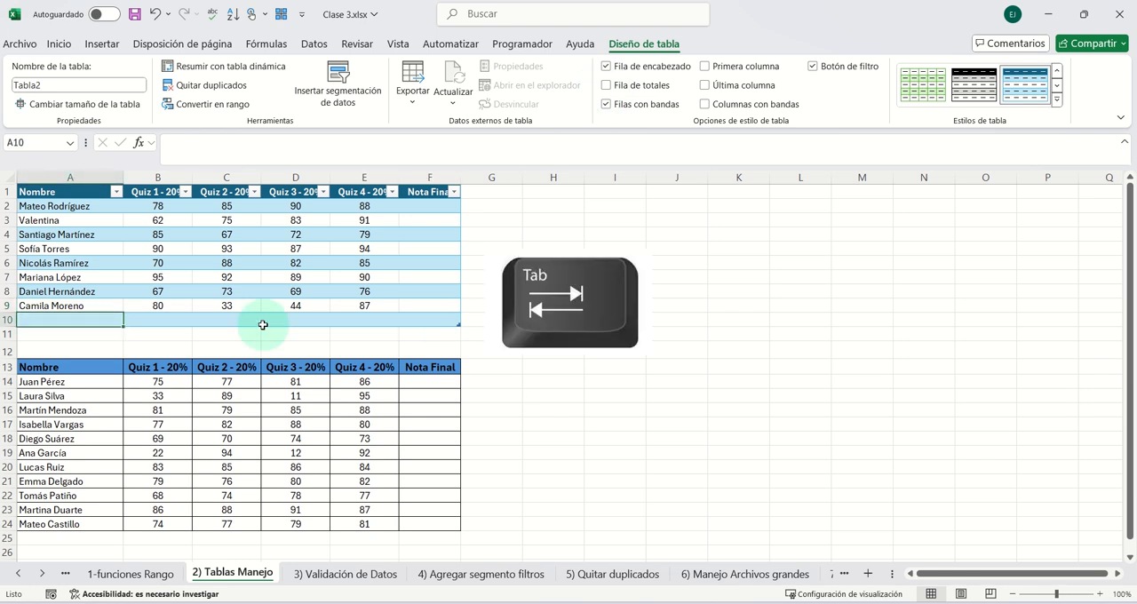
pyautogui.write('hghg')
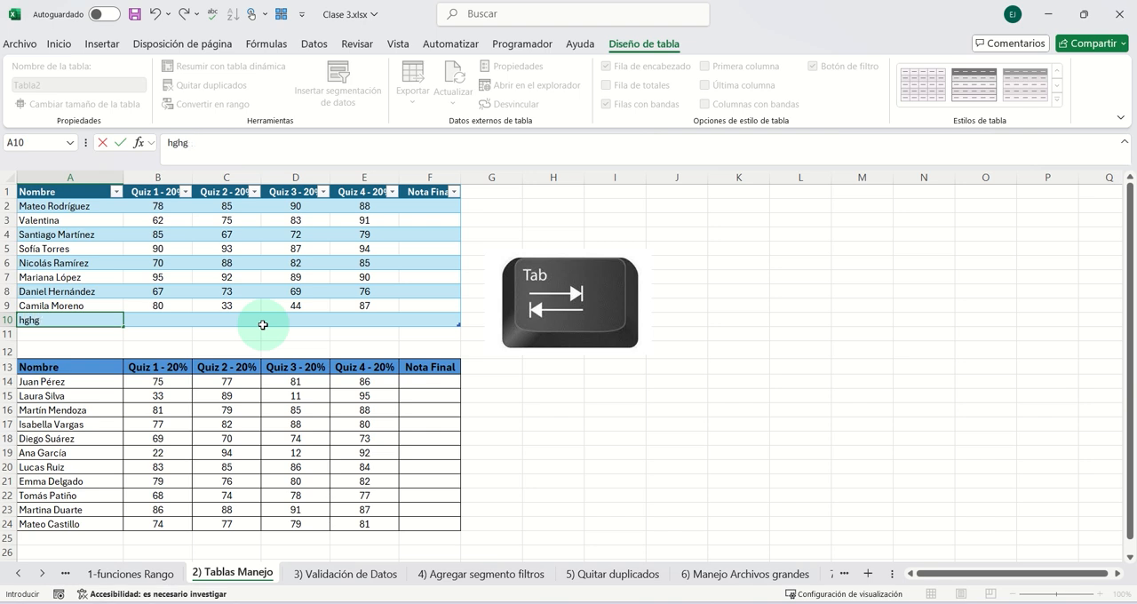
pyautogui.write('hghghgh')
pyautogui.press('Tab')
pyautogui.write('78')
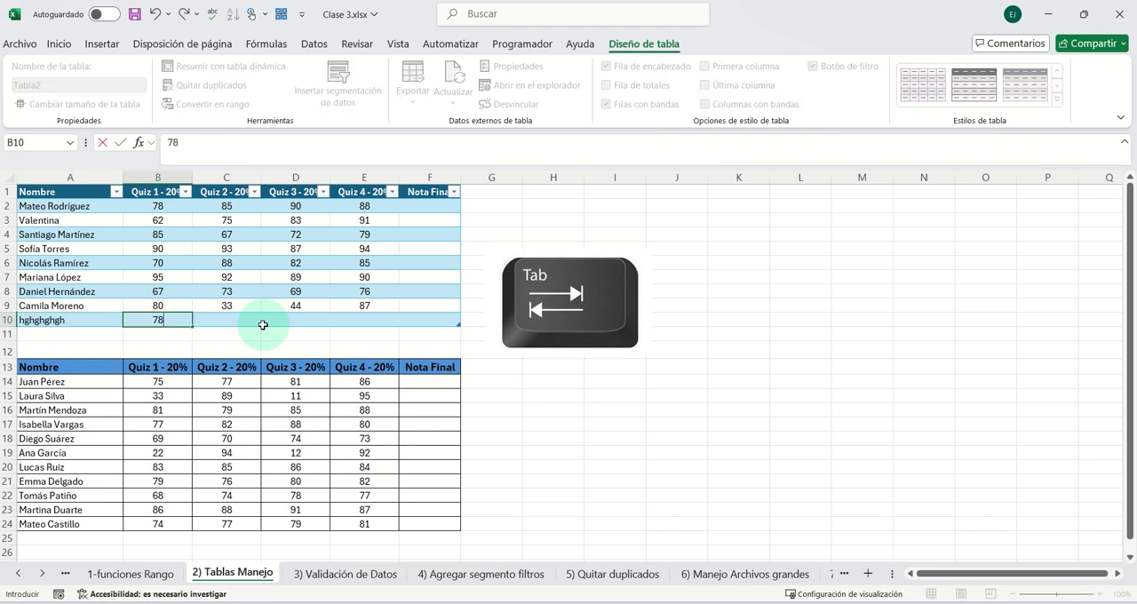
pyautogui.press('Tab')
pyautogui.write('78')
pyautogui.press('Tab')
pyautogui.write('78')
pyautogui.press('Tab')
pyautogui.write('7')
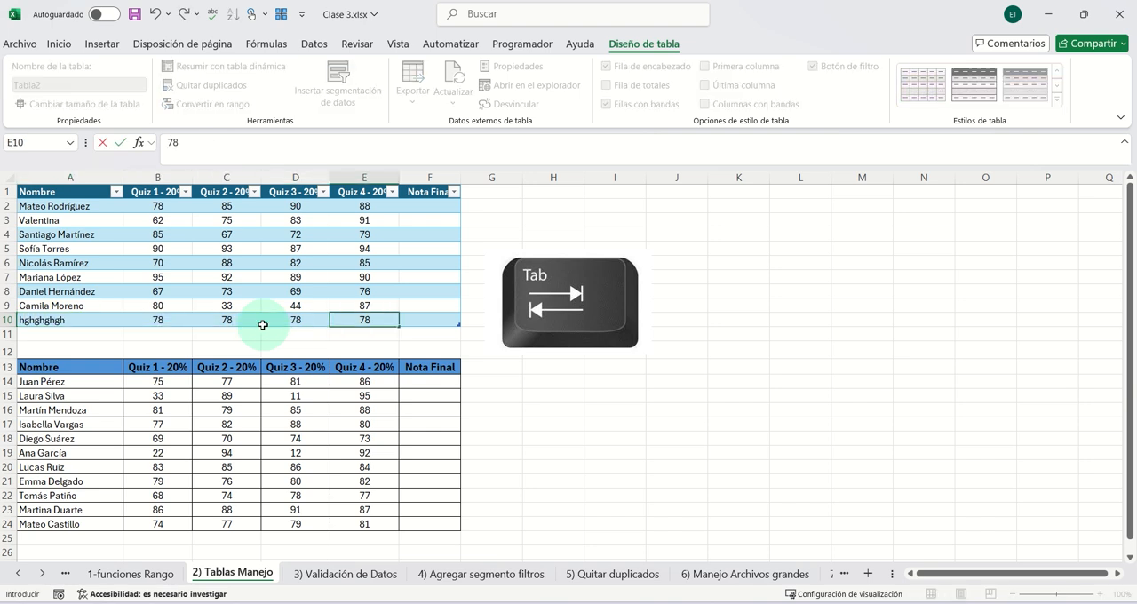
# - Extend the table with another row named yjgjg and enter 677, 67 and 676 for Quiz 1 to Quiz 3
pyautogui.press('Tab')
pyautogui.press('Tab')
pyautogui.write('yjg')
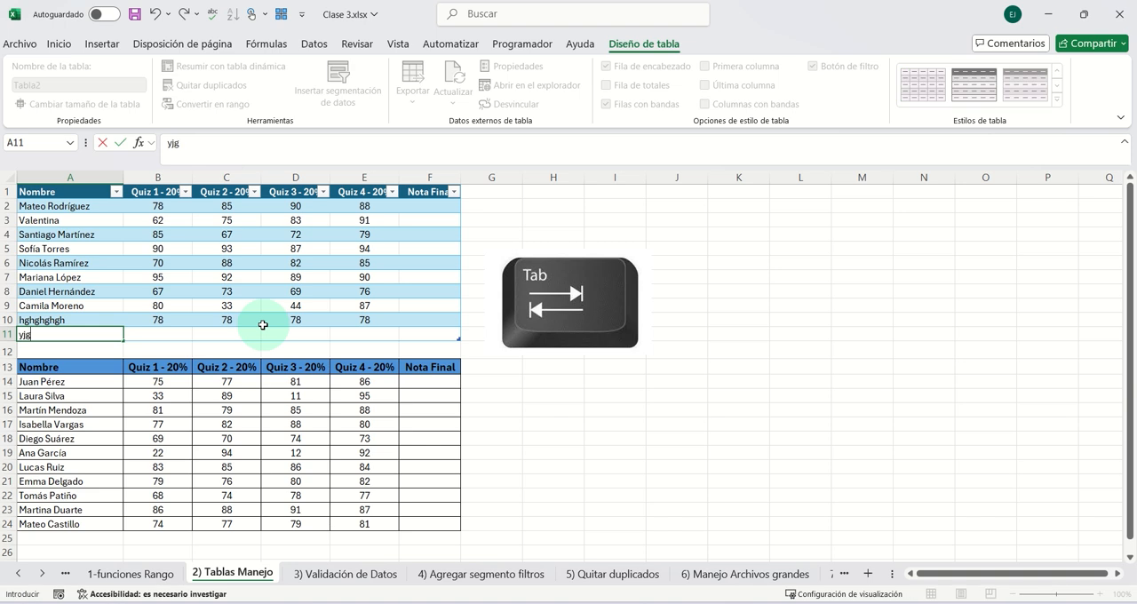
pyautogui.press('Tab')
pyautogui.write('u')
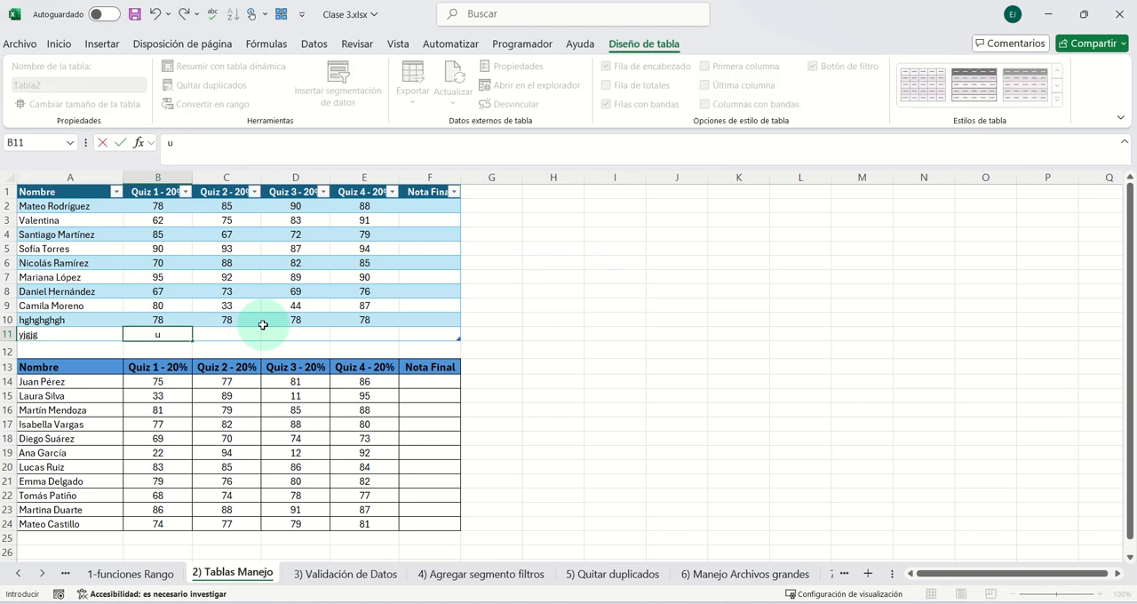
pyautogui.write('77')
pyautogui.press('Tab')
pyautogui.write('67')
pyautogui.press('Tab')
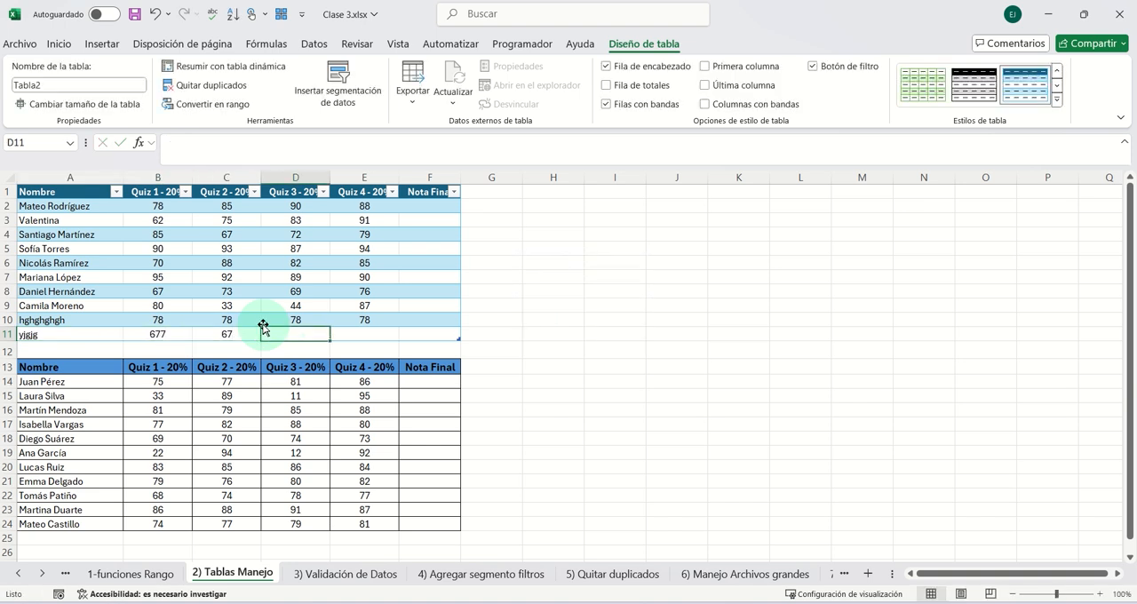
pyautogui.write('676')
# - Move along row 24 past the lower plain range's last column to check whether it grows, and select header cell E1
pyautogui.click(298, 510)
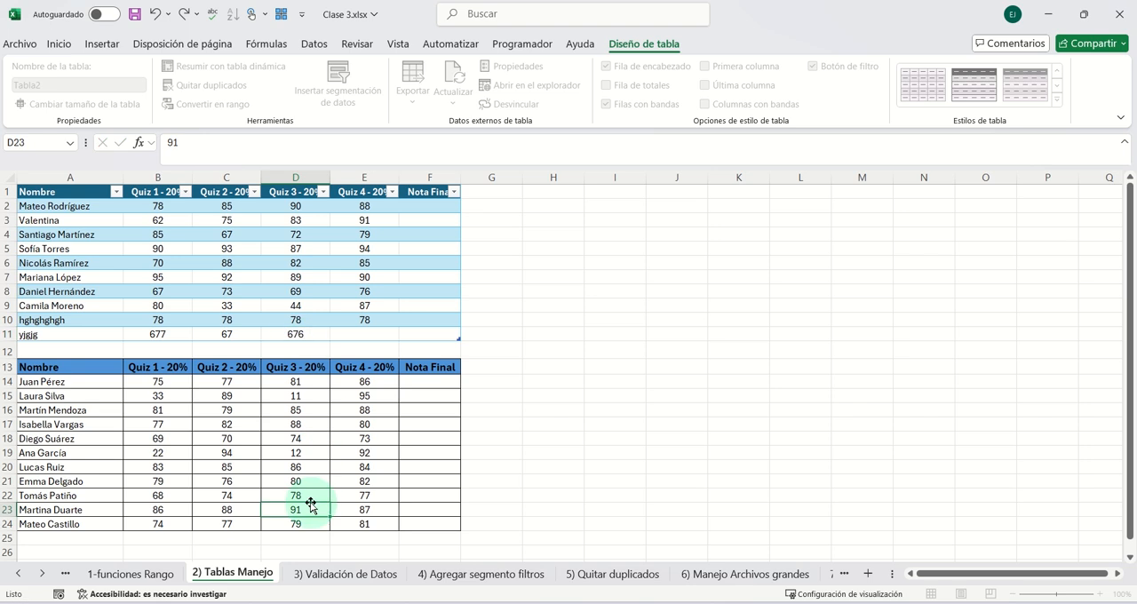
pyautogui.press('Down')
pyautogui.press('Right')
pyautogui.press('Right')
pyautogui.press('Right')
pyautogui.press('Right')
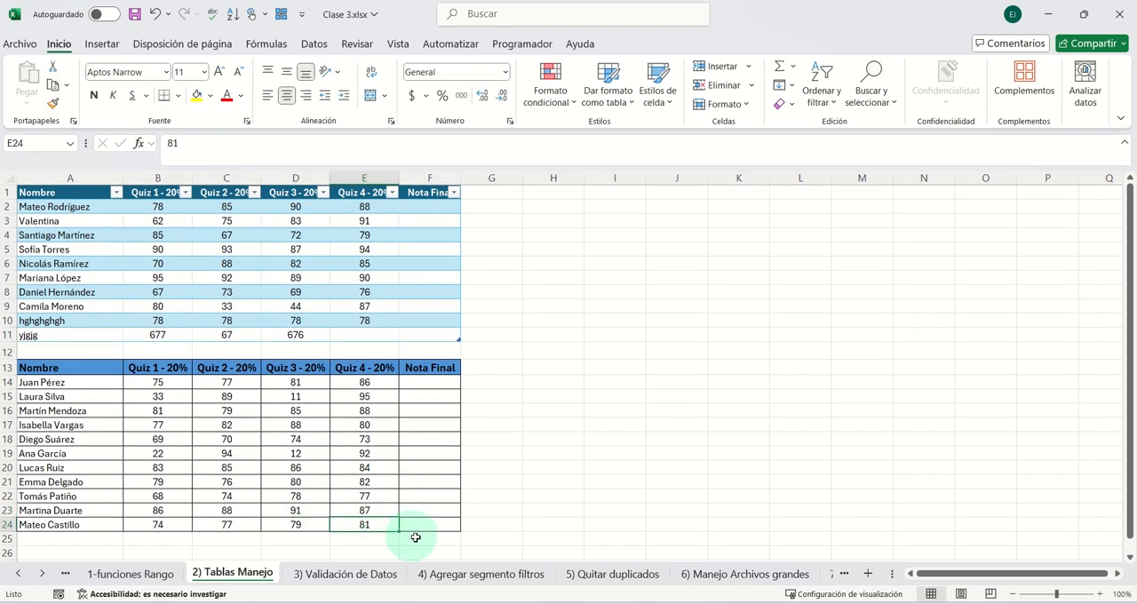
pyautogui.press('Right')
pyautogui.press('Right')
pyautogui.press('Right')
pyautogui.press('Right')
pyautogui.press('Right')
pyautogui.press('Right')
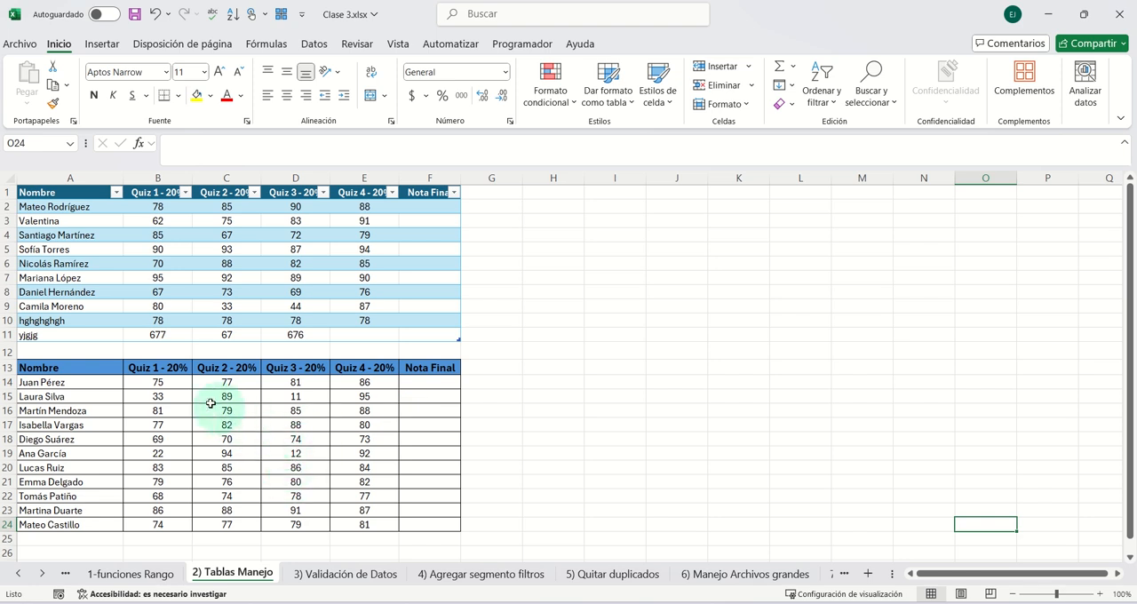
pyautogui.click(354, 196)
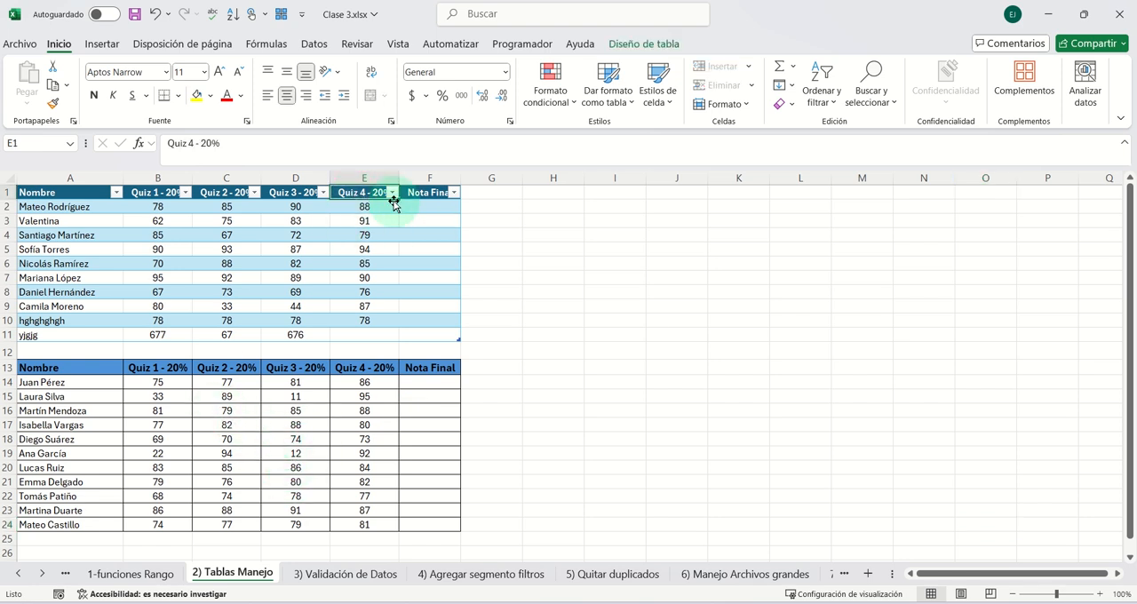
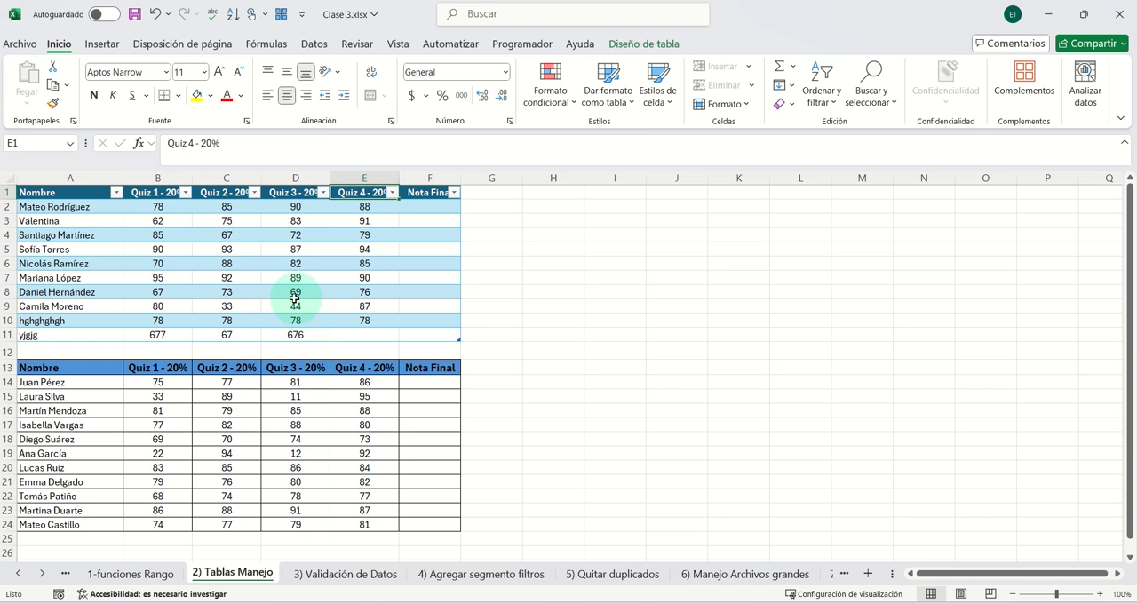
# - On the 1-funciones Rango sheet, use SUMA in H3 to add row 3's Quiz 1 through Final grades
pyautogui.click(151, 575)
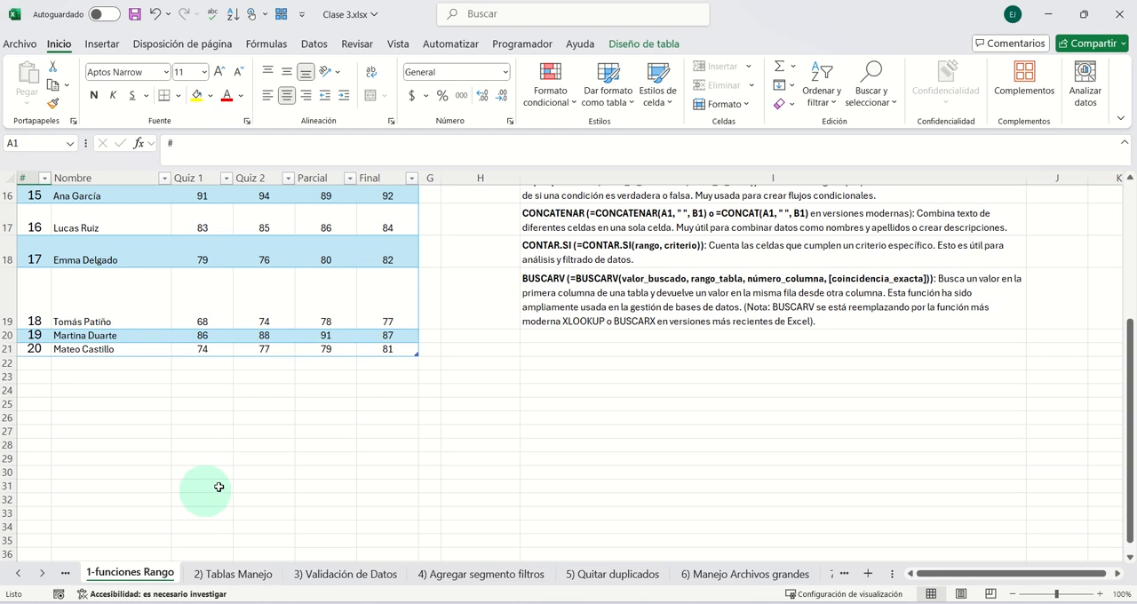
pyautogui.scroll(5, 231, 466)
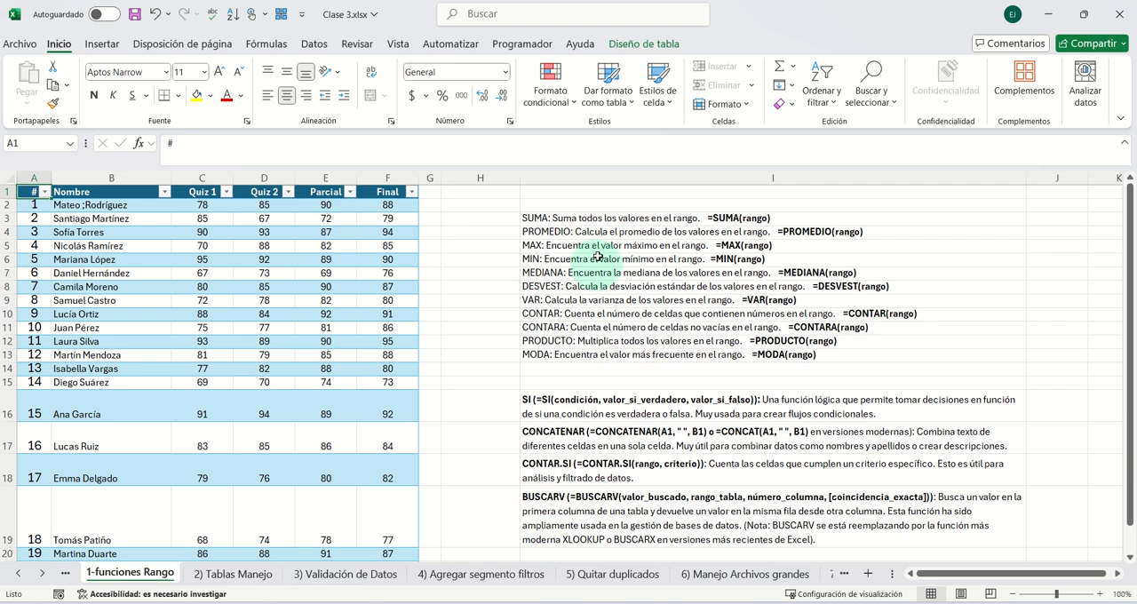
pyautogui.doubleClick(465, 223)
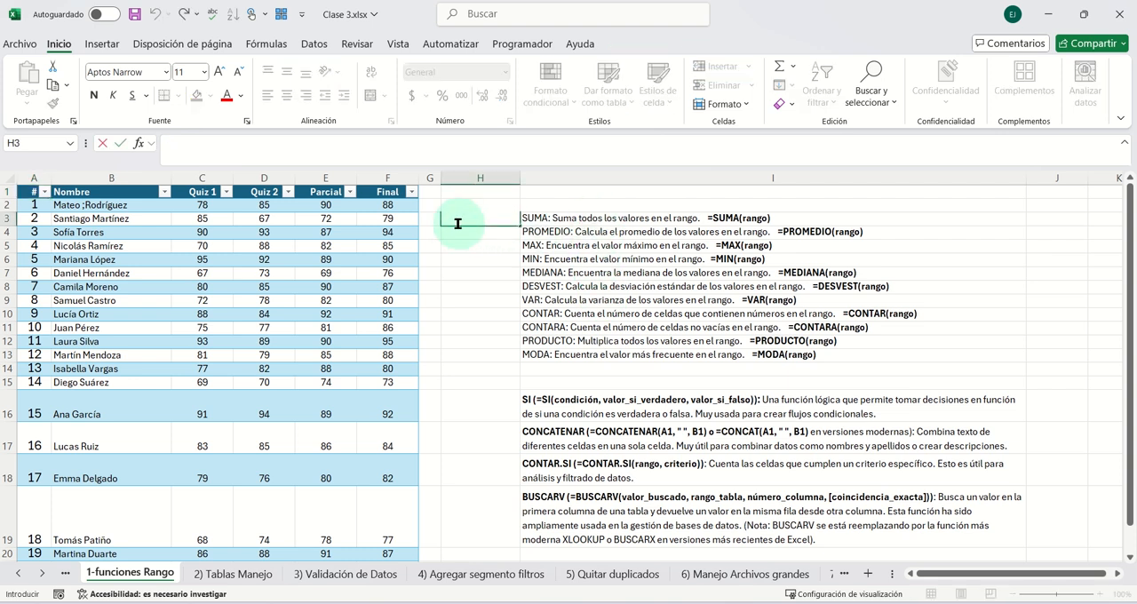
pyautogui.write('=')
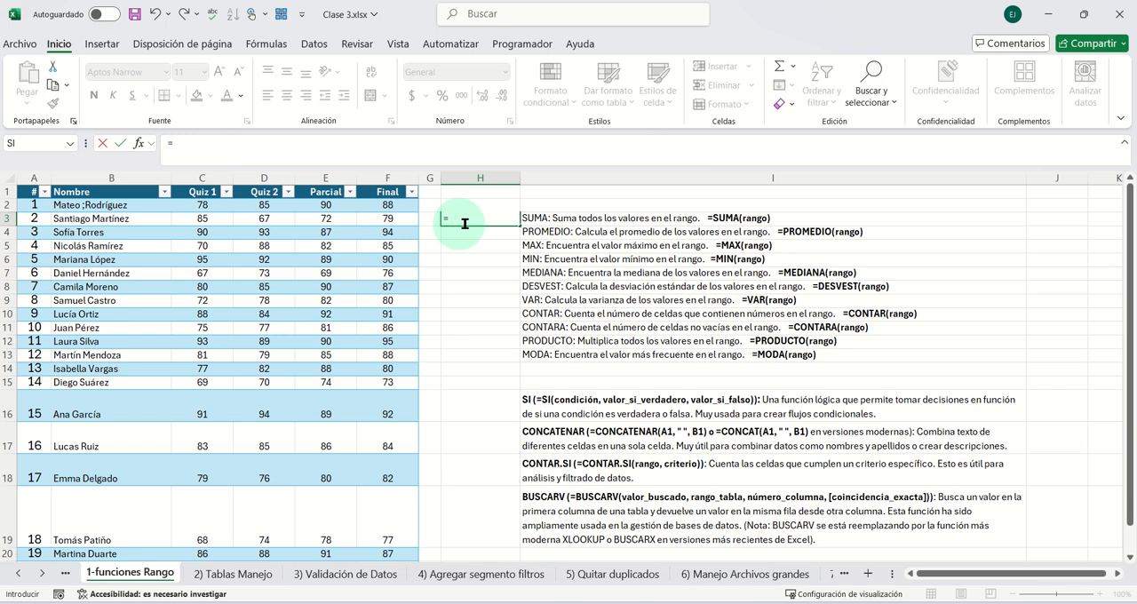
pyautogui.write('sum')
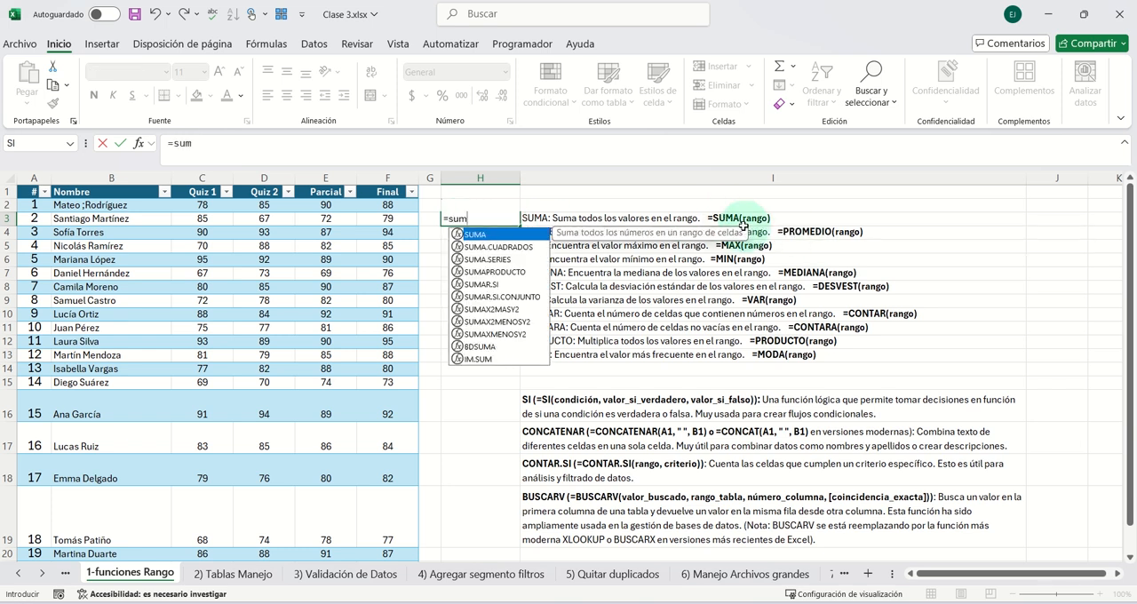
pyautogui.write('a(')
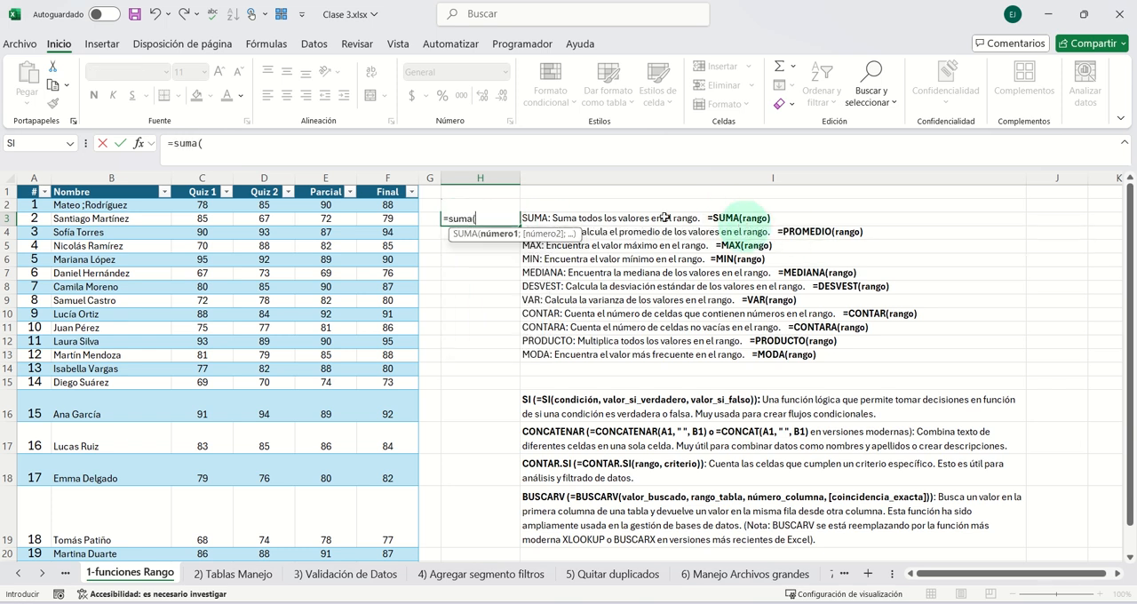
pyautogui.moveTo(388, 218); pyautogui.dragTo(204, 220)
pyautogui.write(')')
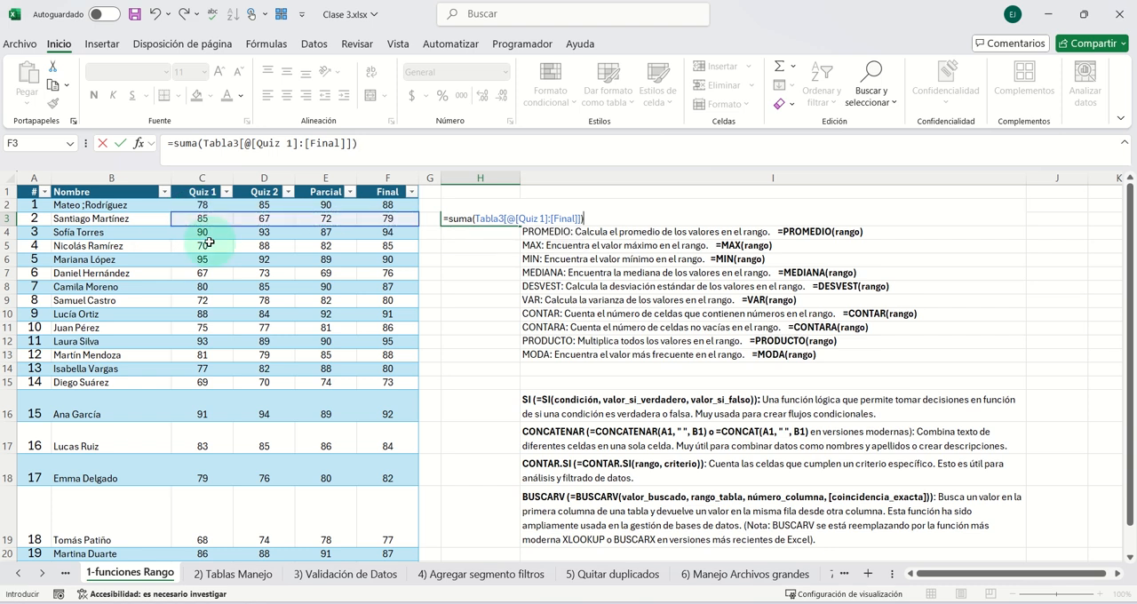
pyautogui.press('Return')
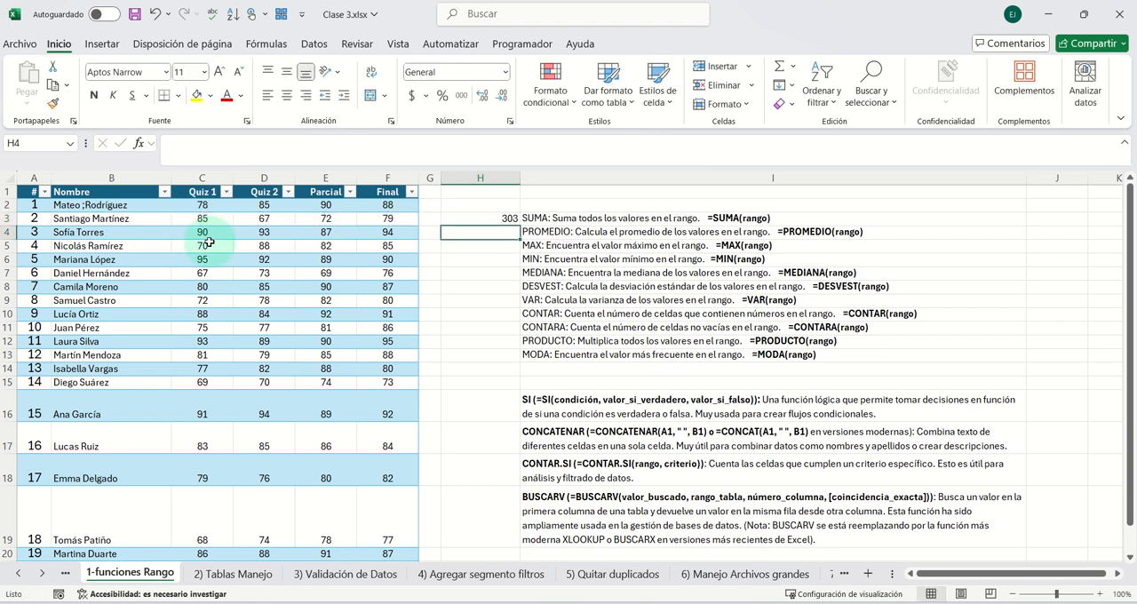
pyautogui.click(482, 218)
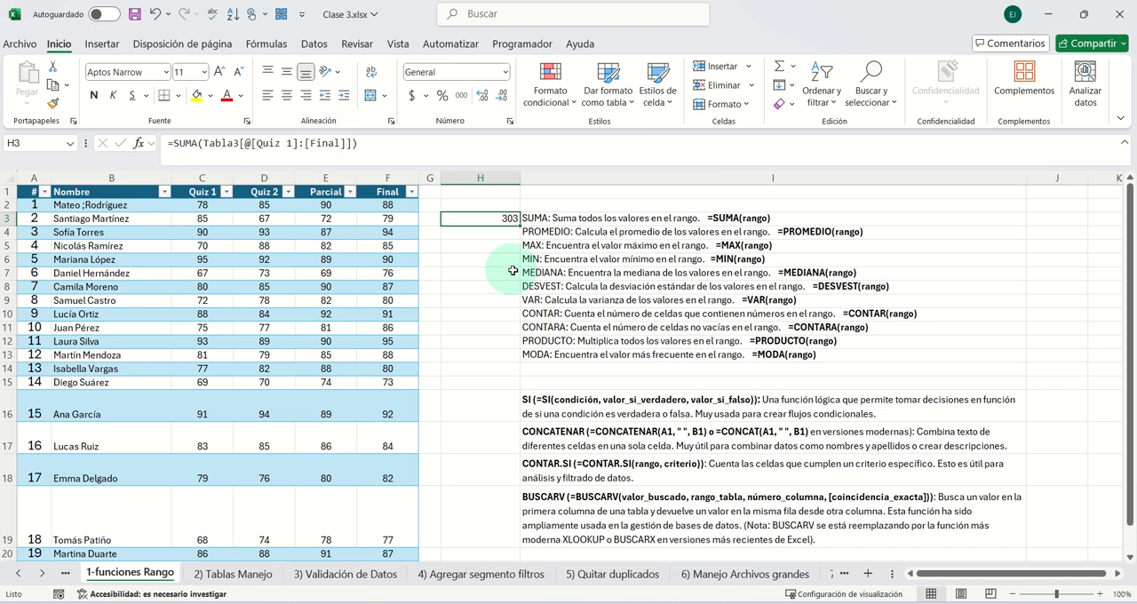
# - Begin the entry in cell H4 with the text Suma(
pyautogui.click(472, 232)
pyautogui.write('Suma(')
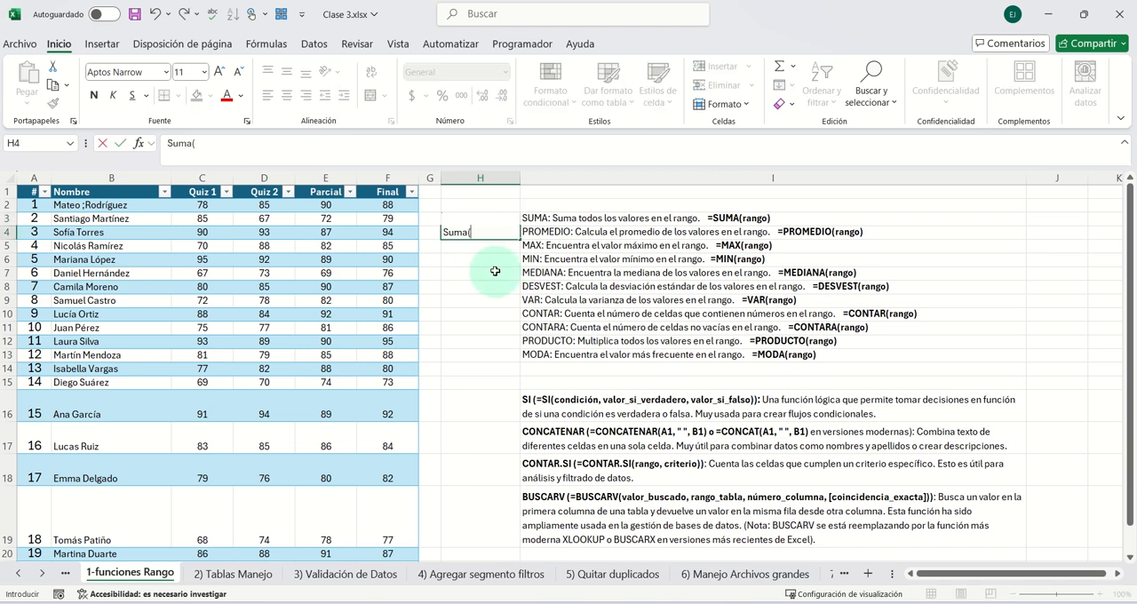
pyautogui.click(447, 233)
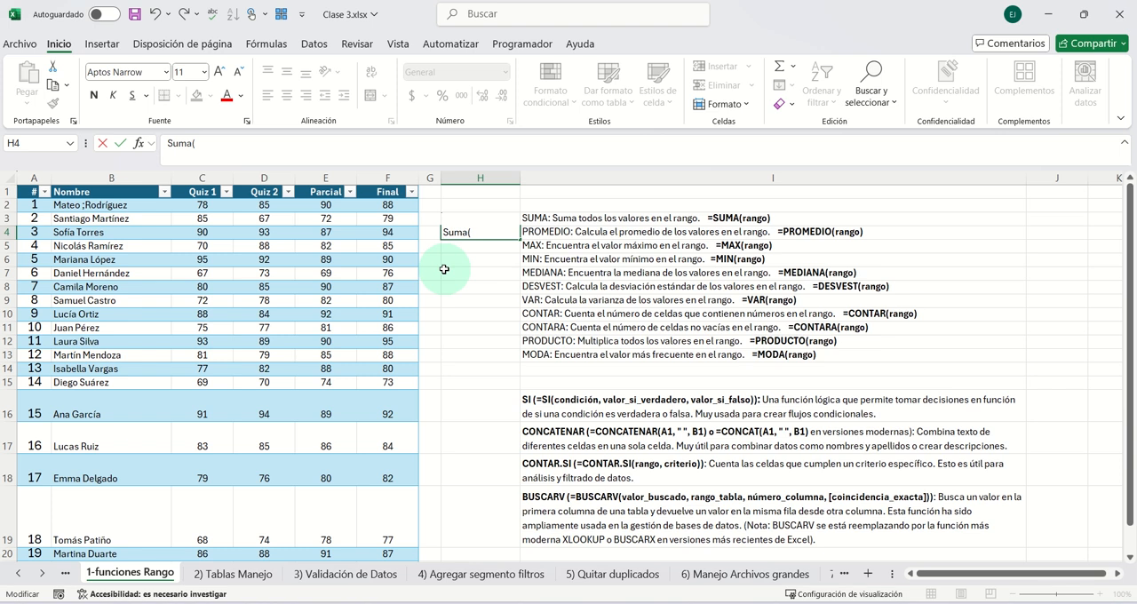
pyautogui.write('=')
pyautogui.click(390, 232)
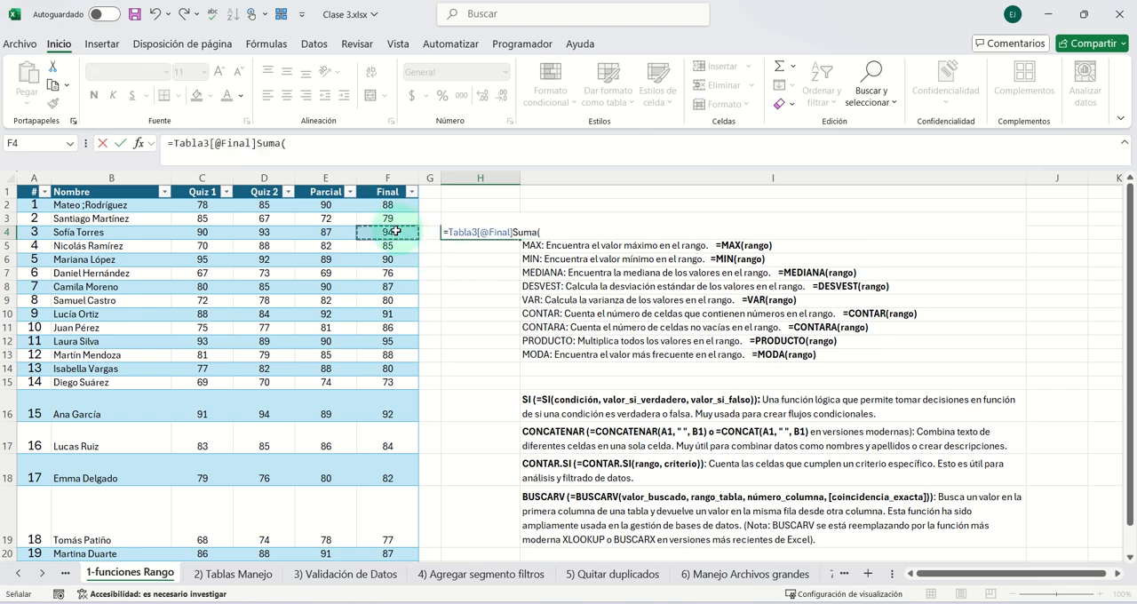
pyautogui.press('BackSpace')
pyautogui.press('BackSpace')
pyautogui.press('BackSpace')
pyautogui.press('BackSpace')
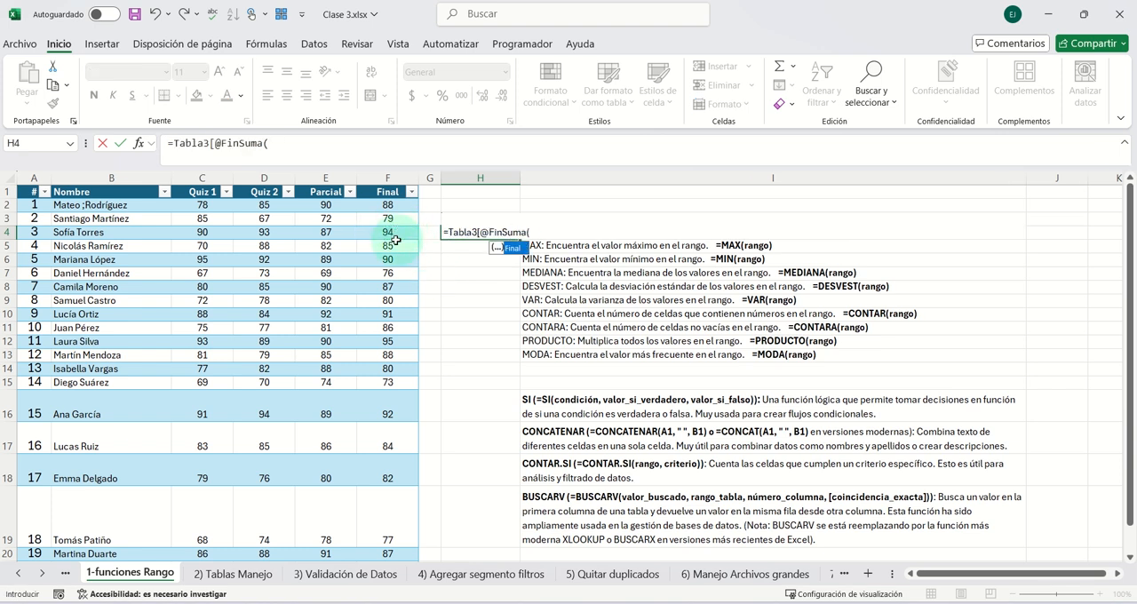
pyautogui.press('BackSpace')
pyautogui.press('BackSpace')
pyautogui.press('BackSpace')
pyautogui.press('BackSpace')
pyautogui.press('BackSpace')
pyautogui.press('BackSpace')
pyautogui.press('BackSpace')
pyautogui.press('BackSpace')
pyautogui.press('BackSpace')
pyautogui.press('BackSpace')
pyautogui.press('BackSpace')
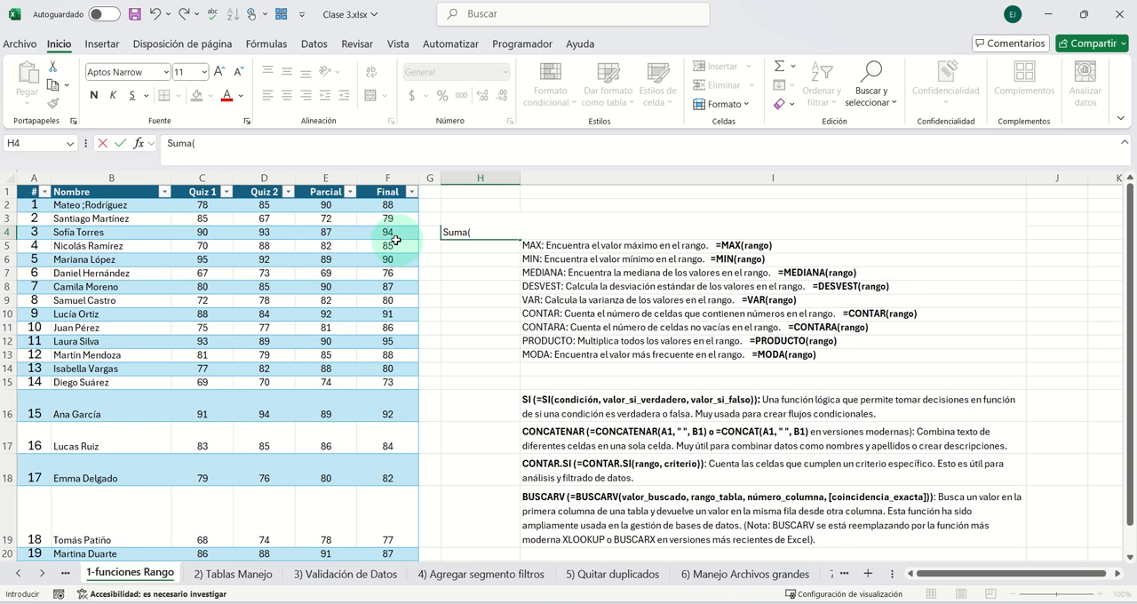
# - Turn the H4 entry into a SUMA formula starting with the cell references F4 and E4 joined by plus signs
pyautogui.write('=')
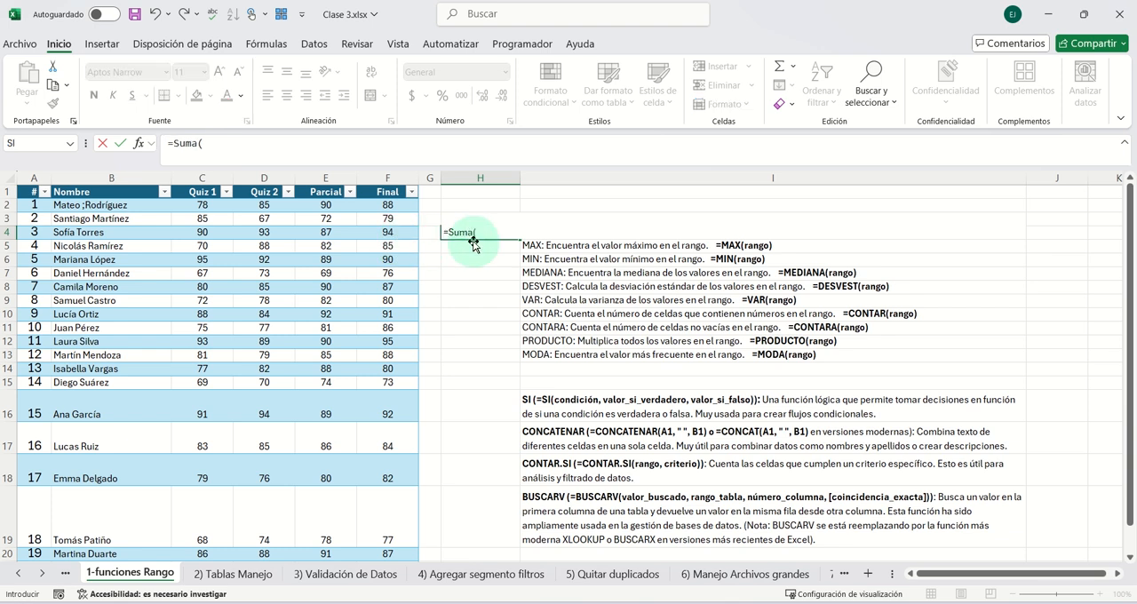
pyautogui.click(478, 232)
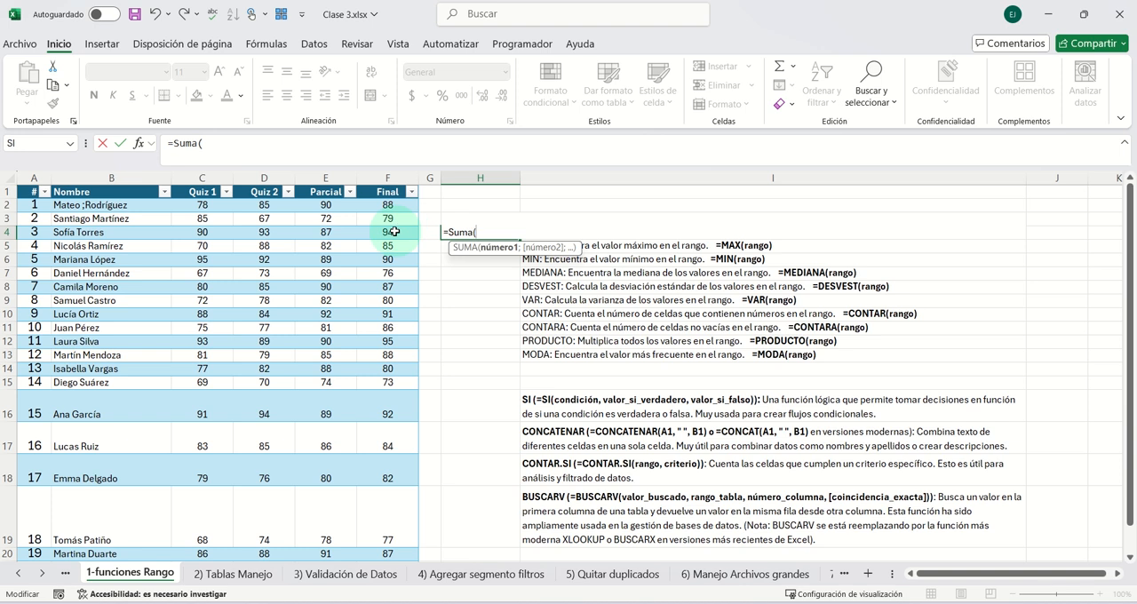
pyautogui.write('f')
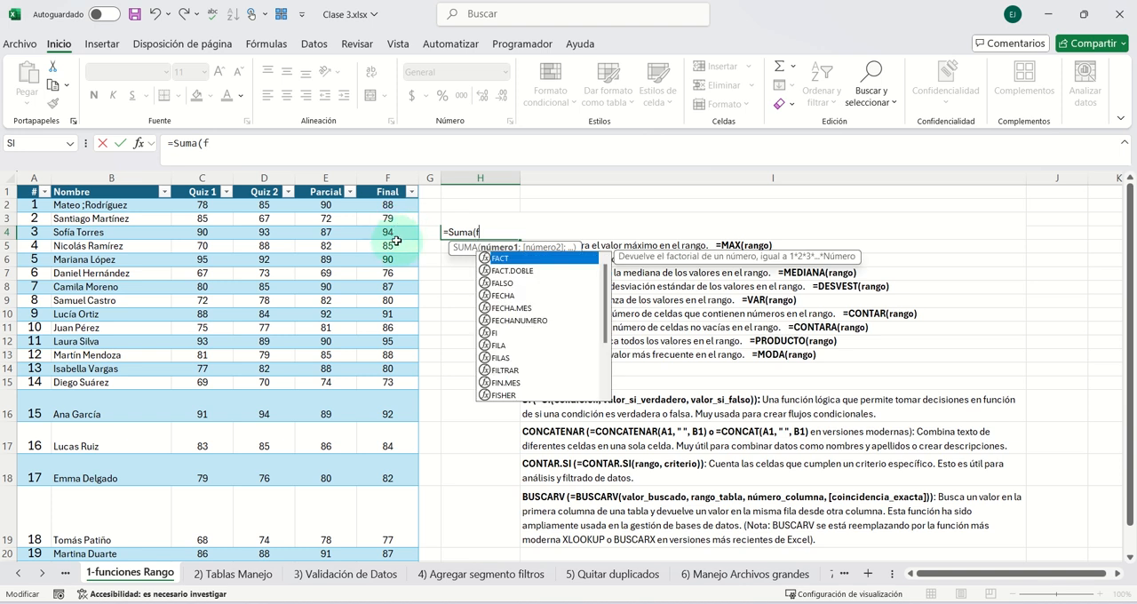
pyautogui.write('4')
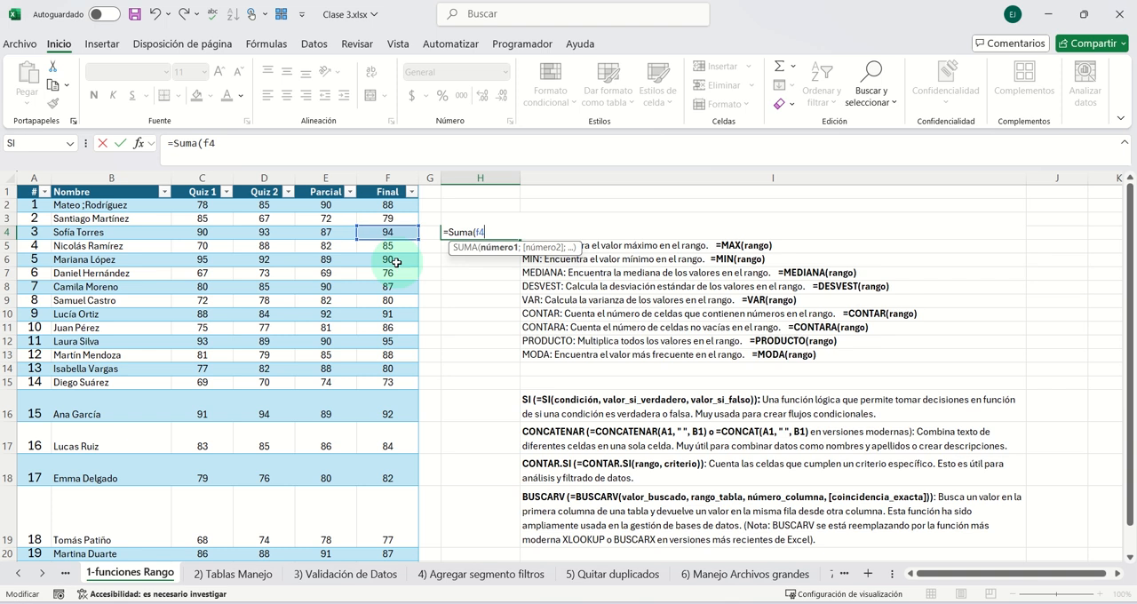
pyautogui.write('+E4')
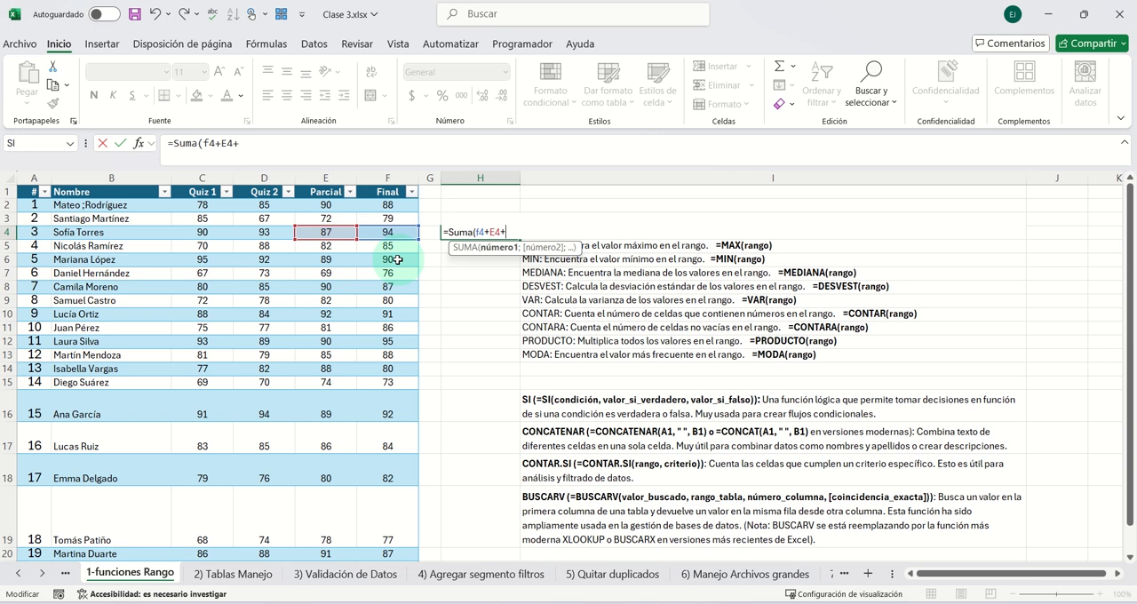
pyautogui.write('+')
pyautogui.click(263, 237)
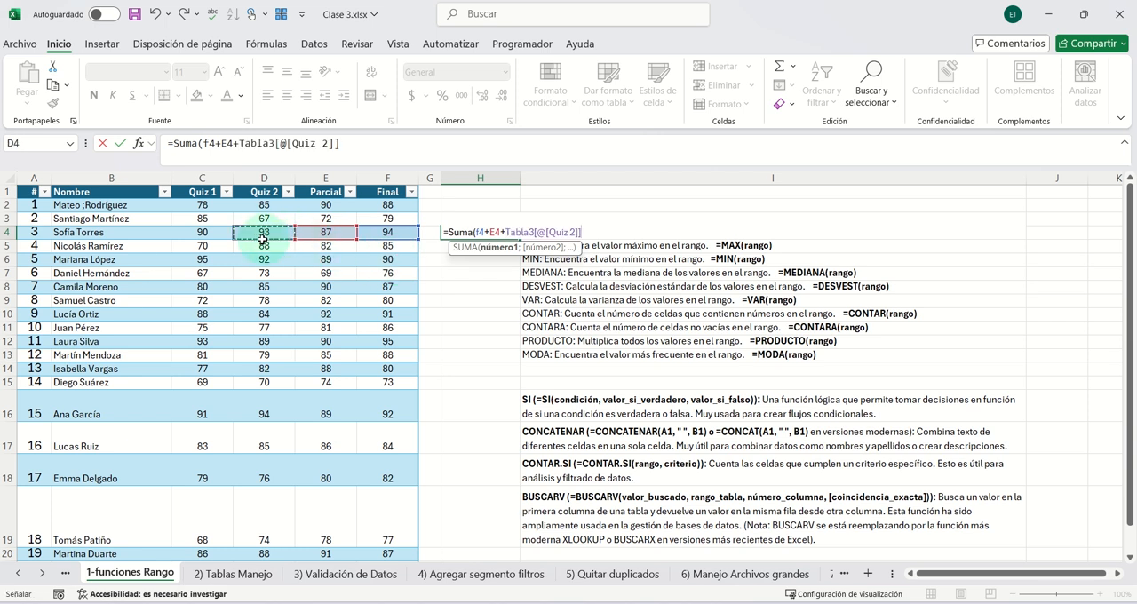
pyautogui.press('BackSpace')
pyautogui.press('BackSpace')
pyautogui.press('BackSpace')
pyautogui.press('BackSpace')
pyautogui.press('BackSpace')
pyautogui.press('BackSpace')
pyautogui.press('BackSpace')
pyautogui.press('BackSpace')
pyautogui.press('BackSpace')
pyautogui.press('BackSpace')
pyautogui.press('BackSpace')
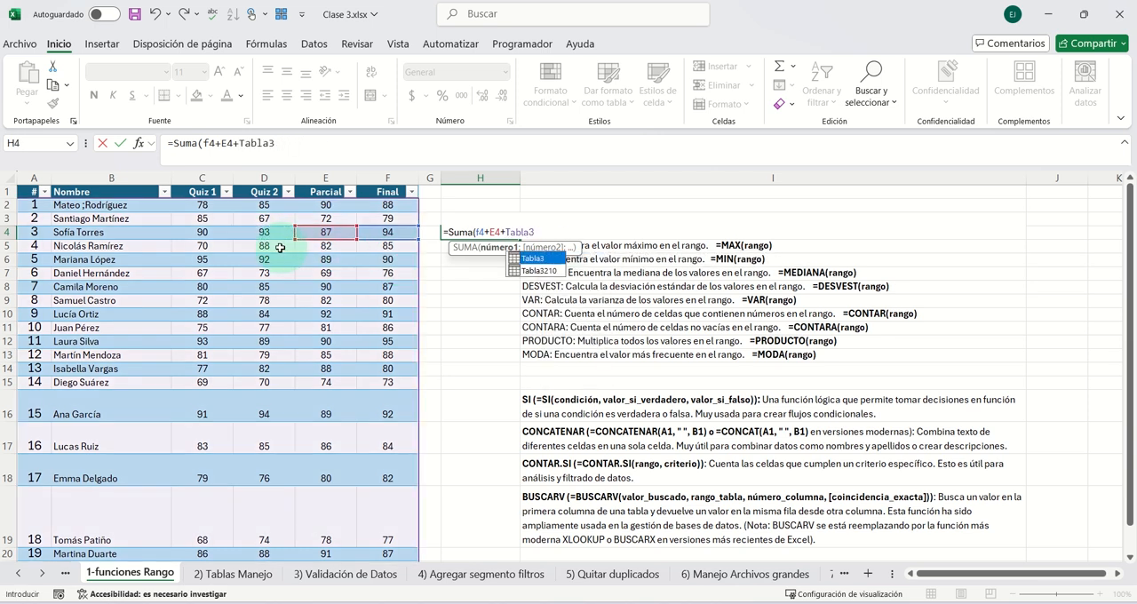
pyautogui.press('BackSpace')
pyautogui.press('BackSpace')
pyautogui.press('BackSpace')
pyautogui.press('BackSpace')
pyautogui.press('BackSpace')
pyautogui.press('BackSpace')
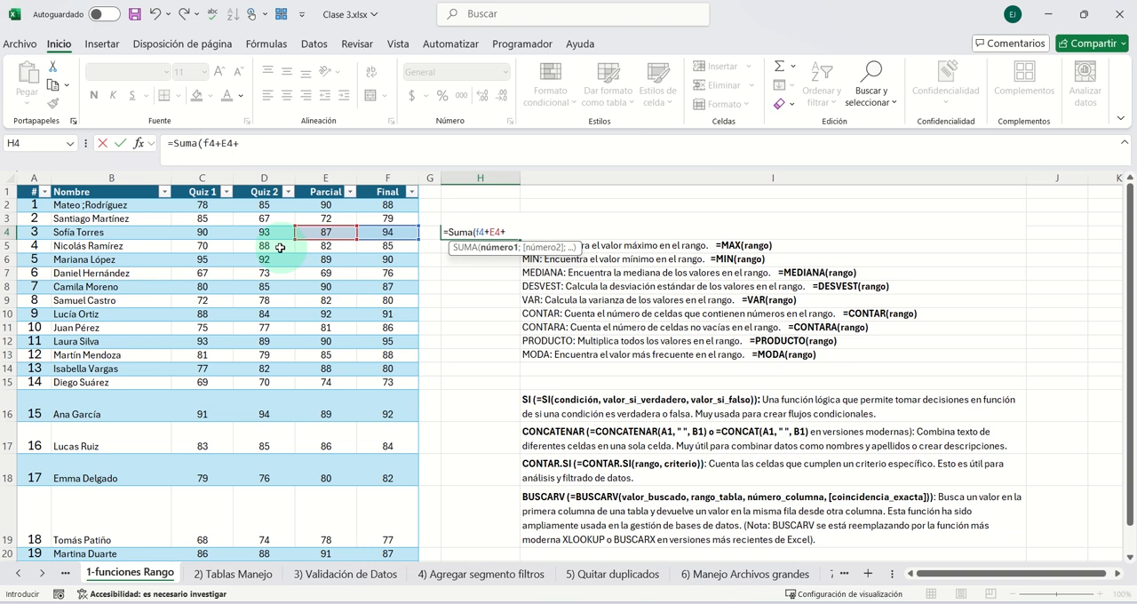
# - Complete the H4 formula with the references D4 and C4 so it reads =SUMA(F4+E4+D4+C4)
pyautogui.write('D')
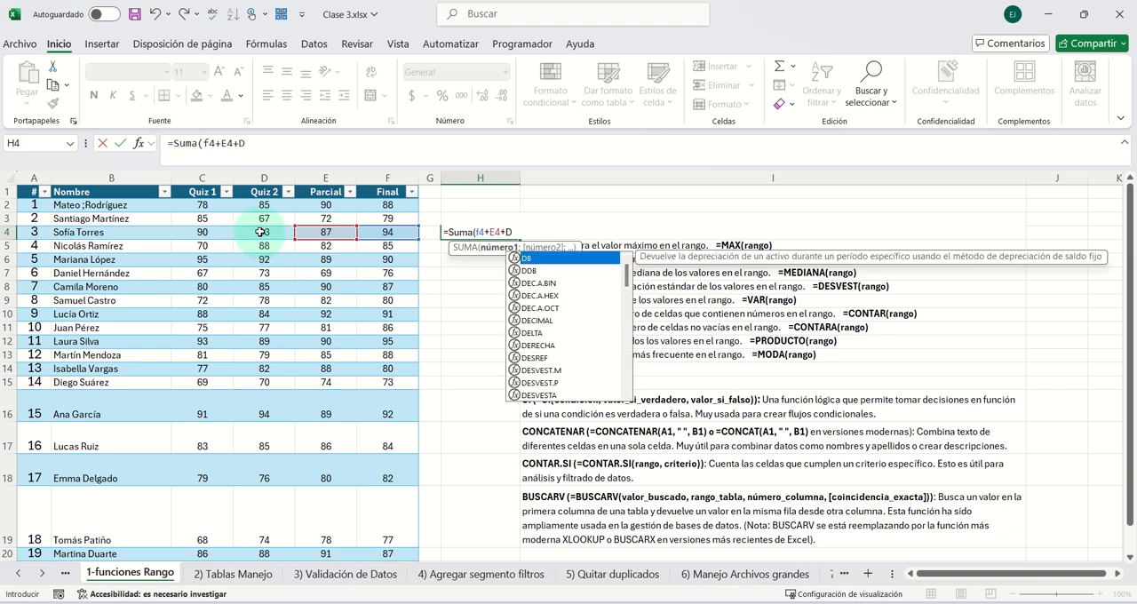
pyautogui.write('4')
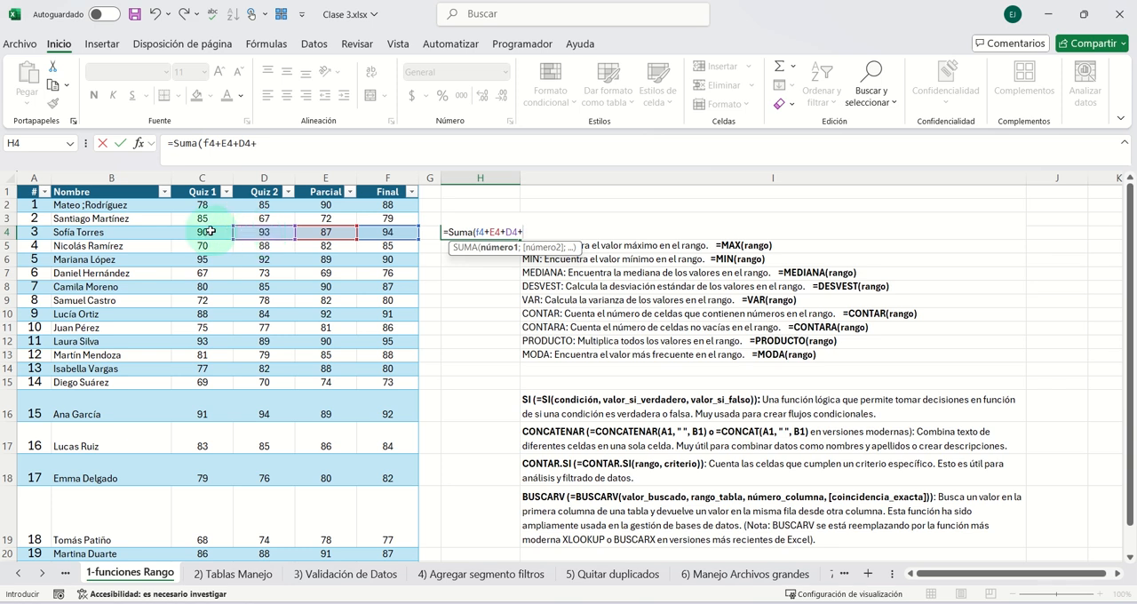
pyautogui.write('+C')
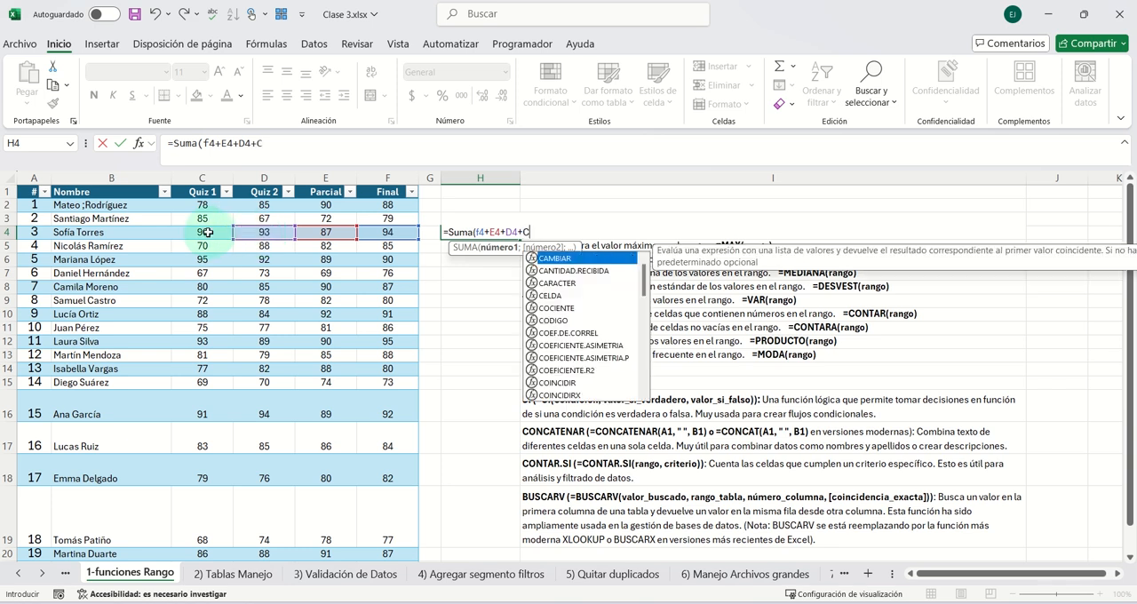
pyautogui.write('4')
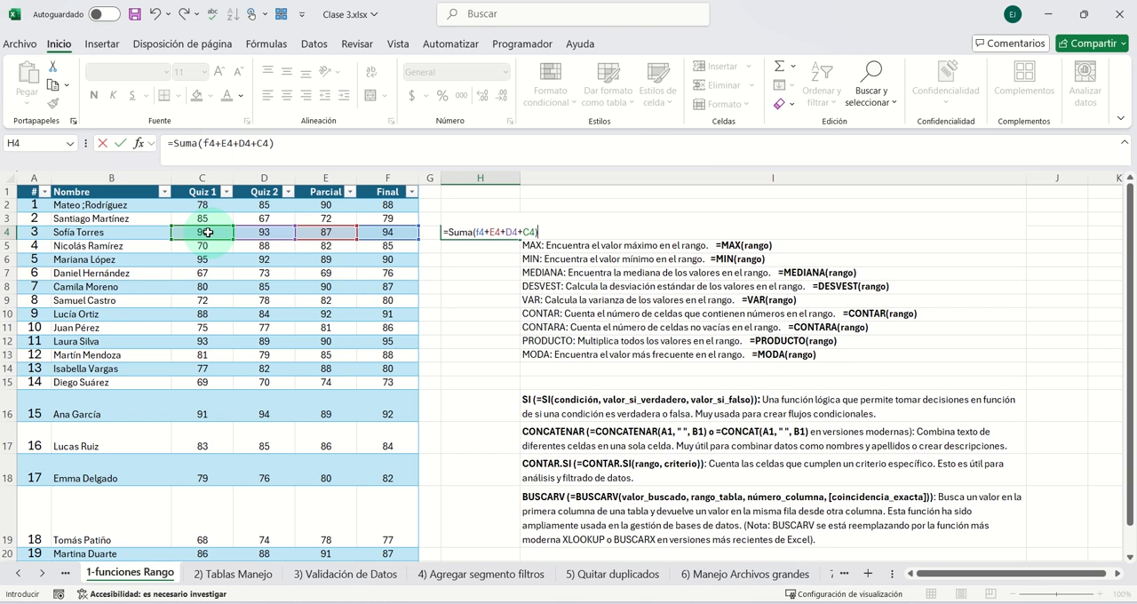
pyautogui.press('Return')
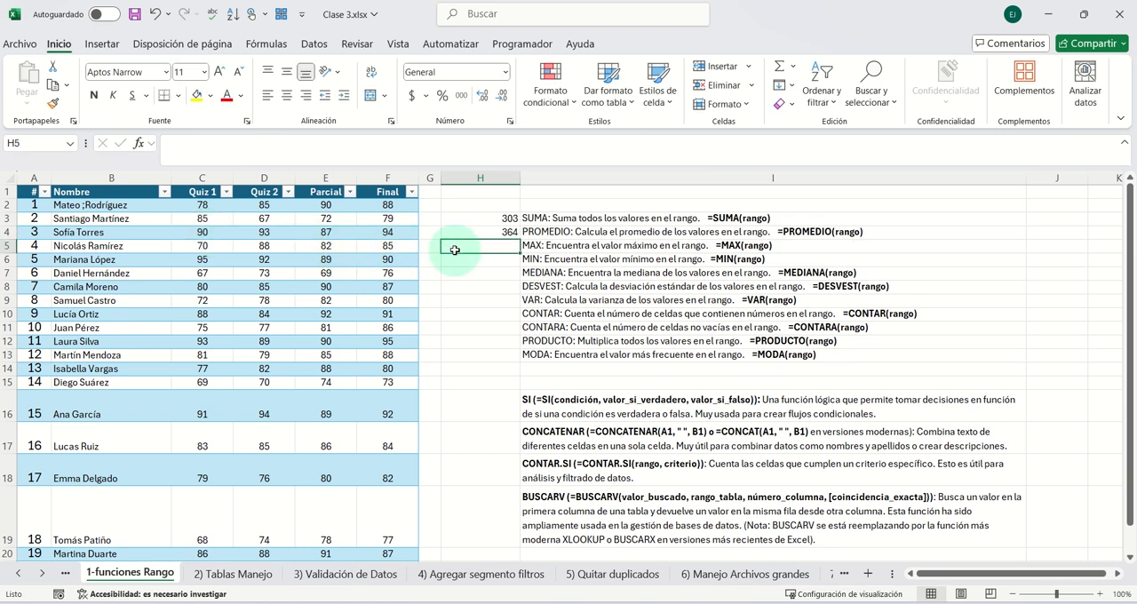
# - Compare the table-range formula in H3 with the cell-by-cell formula in H4
pyautogui.click(488, 231)
pyautogui.click(490, 219)
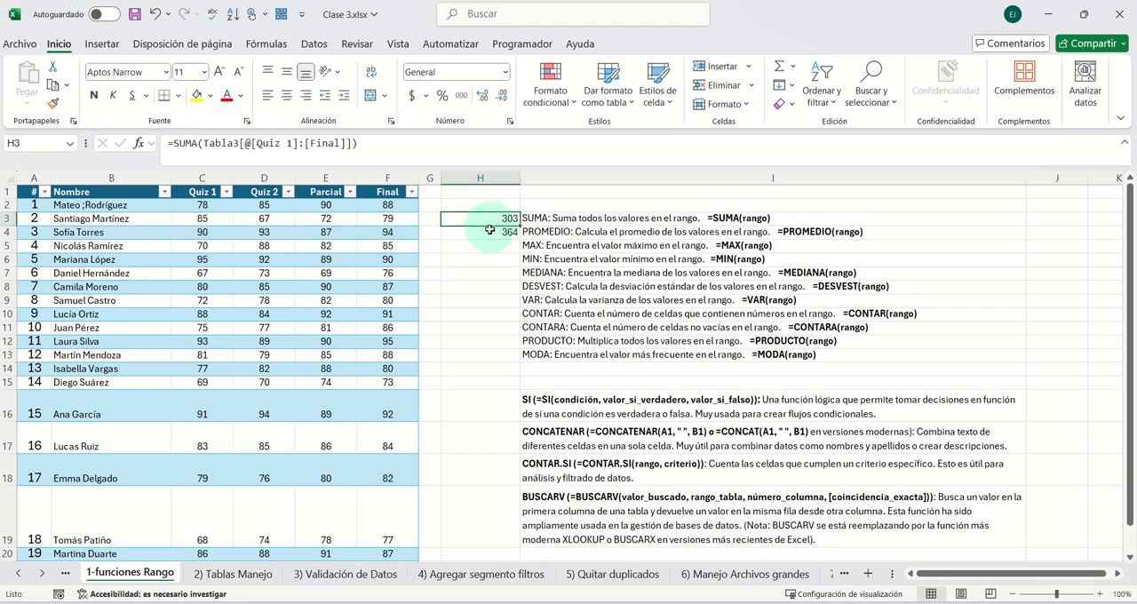
pyautogui.click(490, 230)
pyautogui.click(448, 220)
pyautogui.click(488, 234)
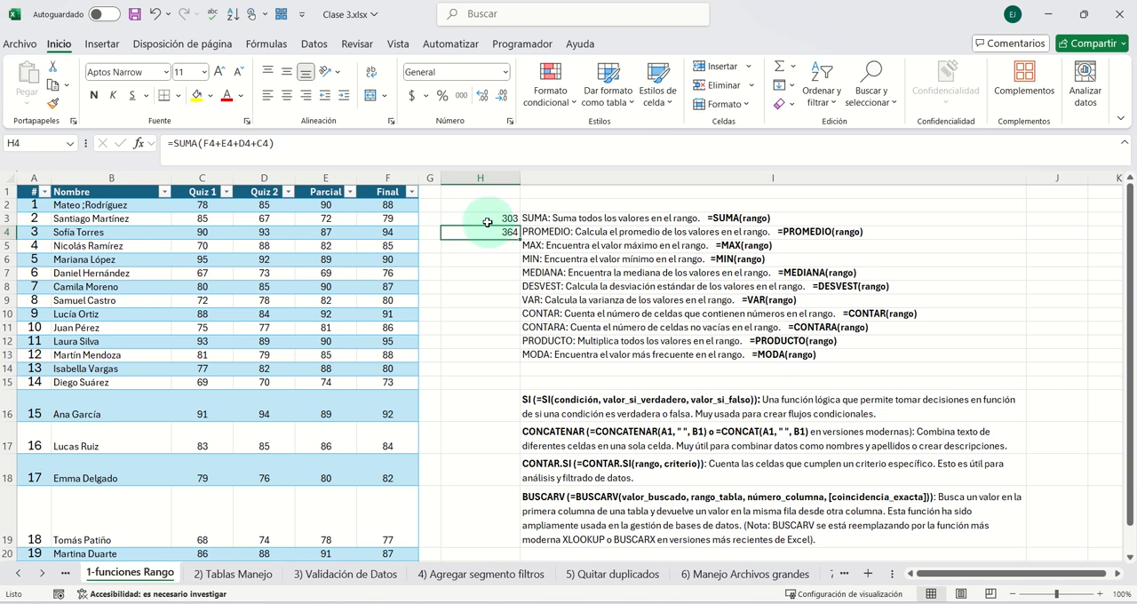
pyautogui.click(484, 220)
pyautogui.click(485, 231)
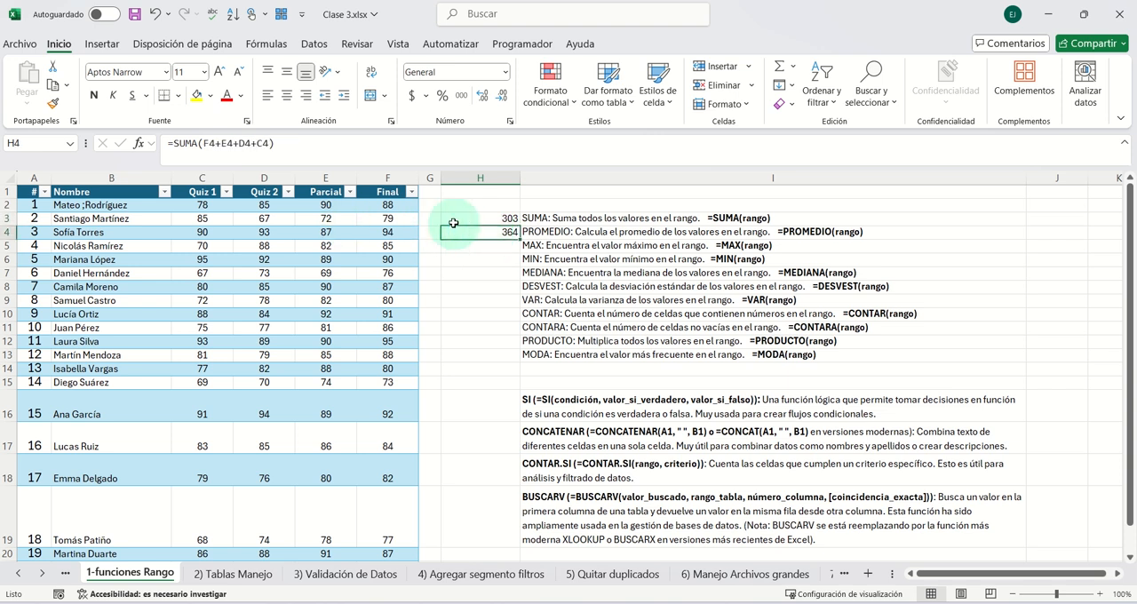
# - Try to copy the cell-by-cell formula from H4 into H3
pyautogui.hotkey('ctrl', 'c')
pyautogui.click(500, 220)
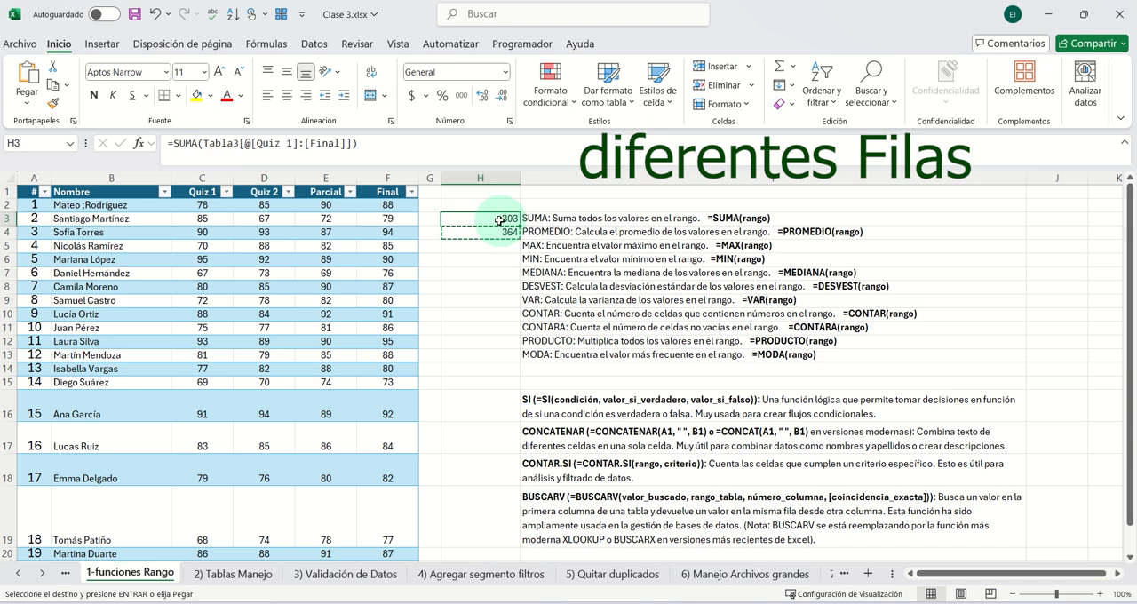
pyautogui.hotkey('ctrl', 'v')
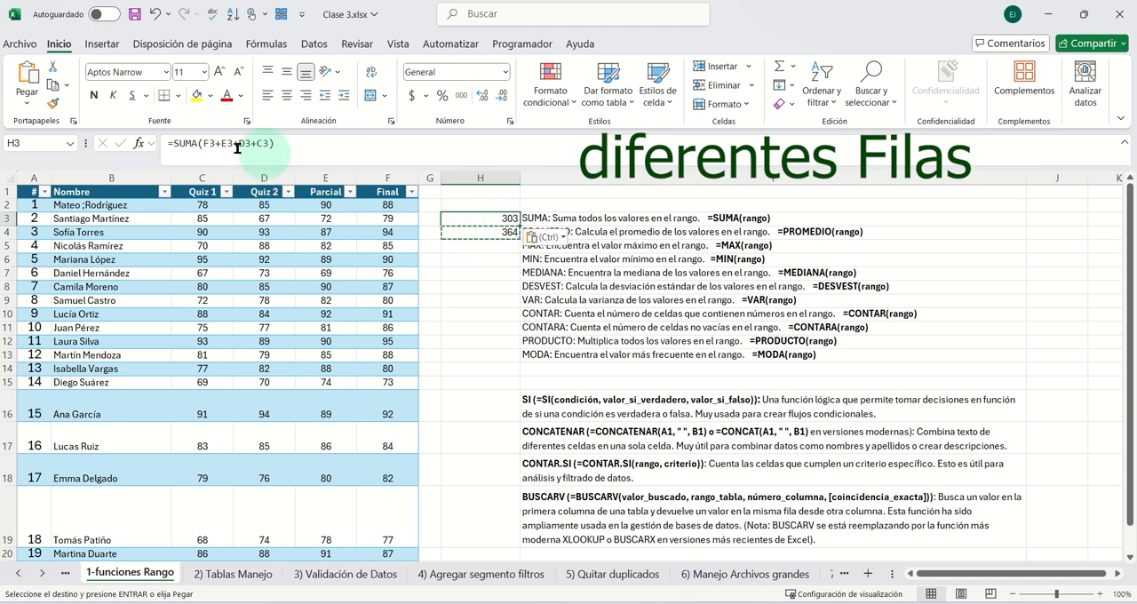
# - Re-check the formulas in H3 and H4 and clear the pending copy of H4
pyautogui.click(480, 230)
pyautogui.click(487, 219)
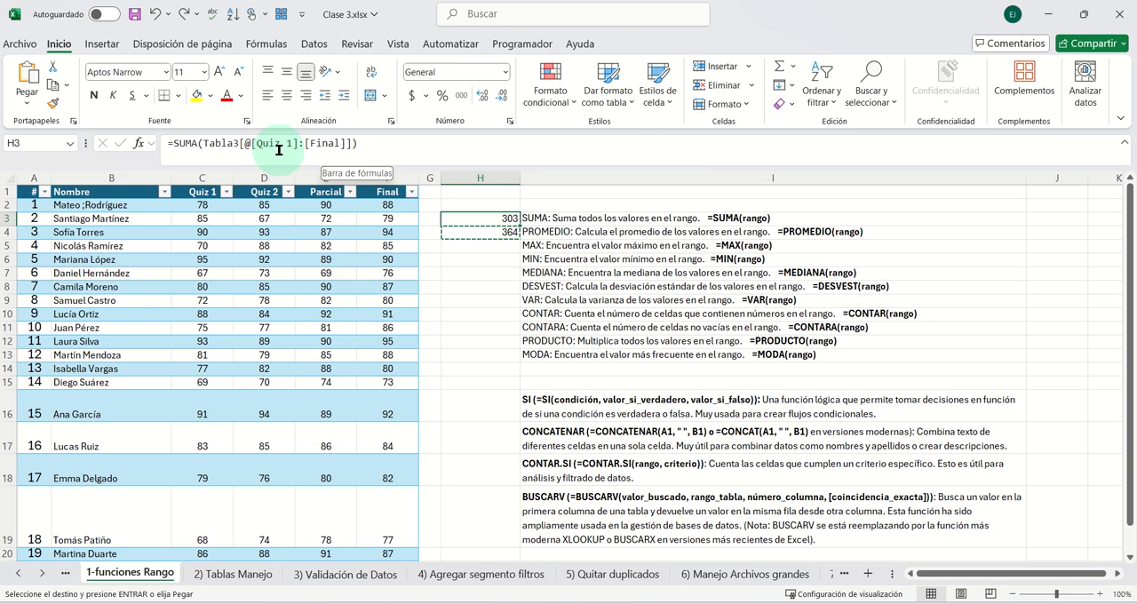
pyautogui.click(476, 233)
pyautogui.press('Escape')
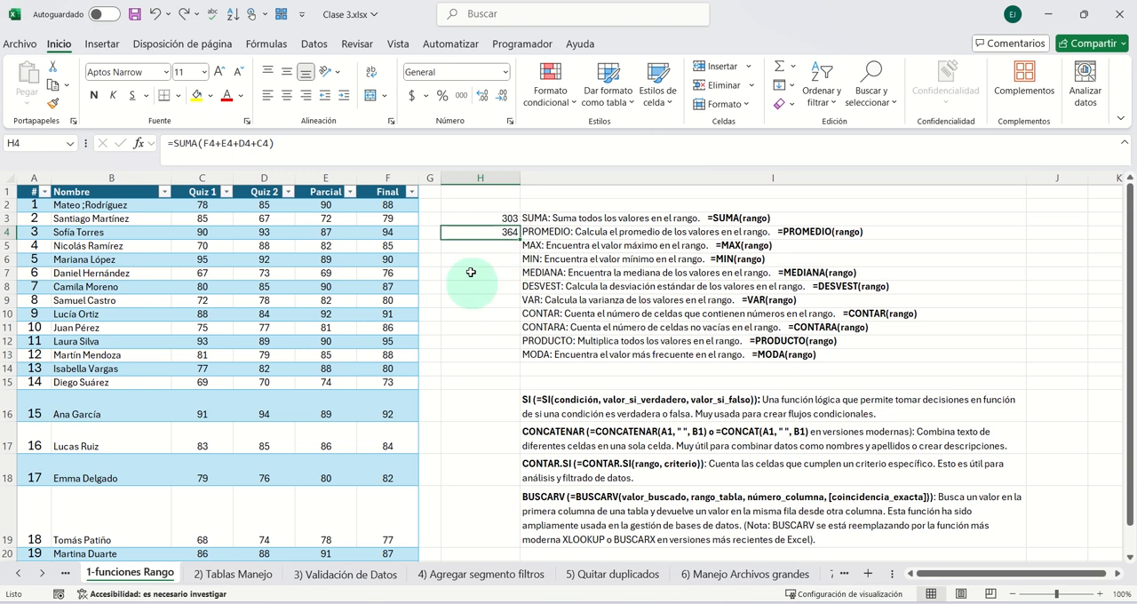
pyautogui.click(490, 221)
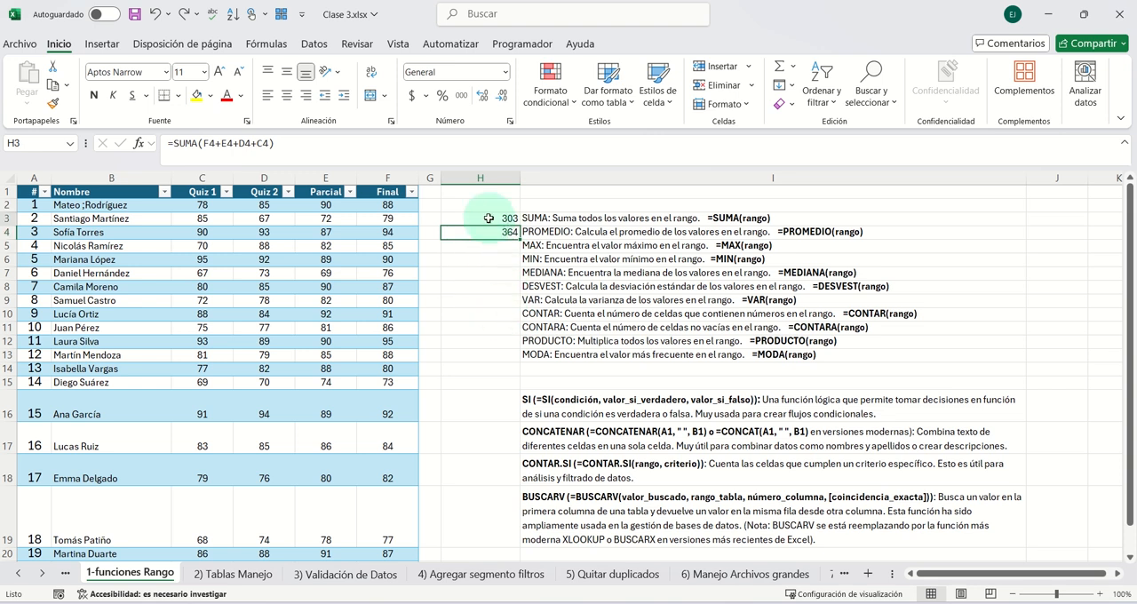
# - Fill the SUMA formula from H3 down to H13 and check the copied table-range formulas in several cells
pyautogui.moveTo(518, 226); pyautogui.dragTo(515, 360)
pyautogui.click(487, 233)
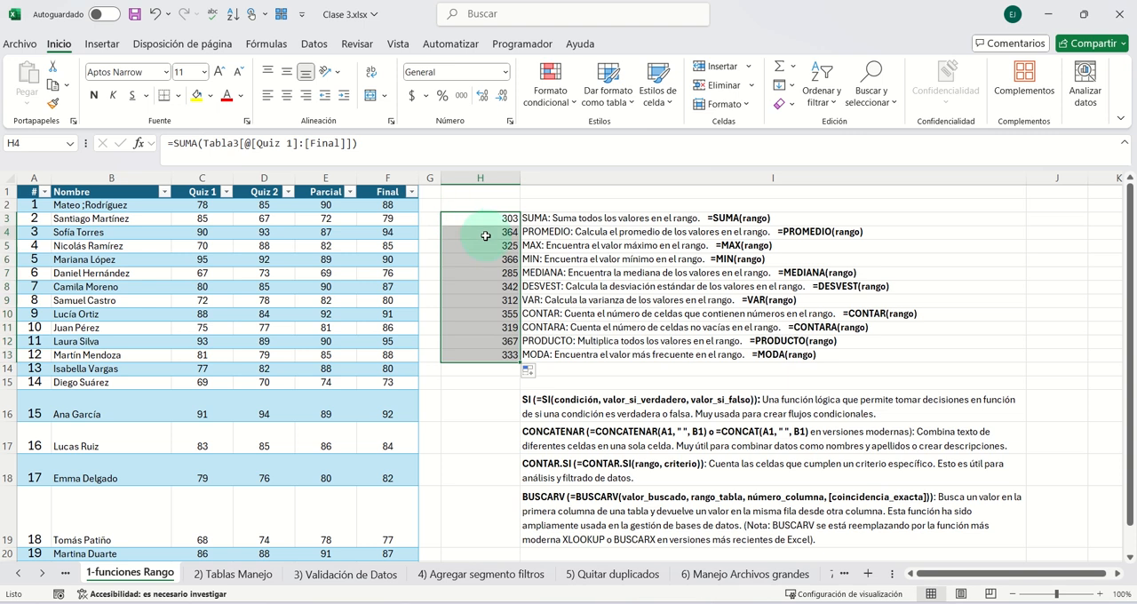
pyautogui.click(491, 259)
pyautogui.click(490, 286)
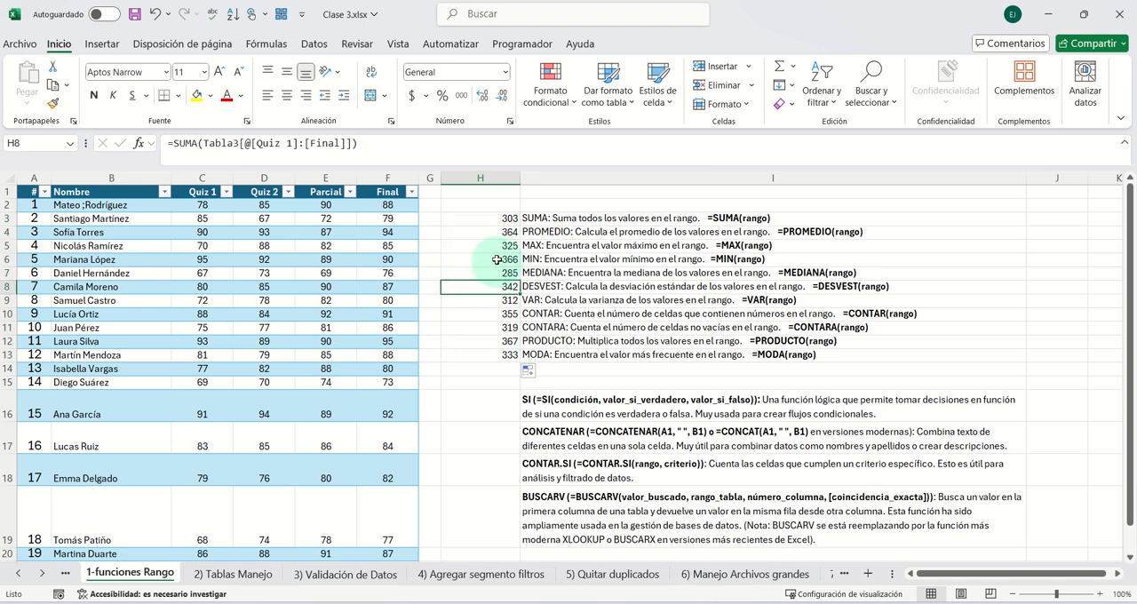
pyautogui.click(471, 259)
pyautogui.click(471, 233)
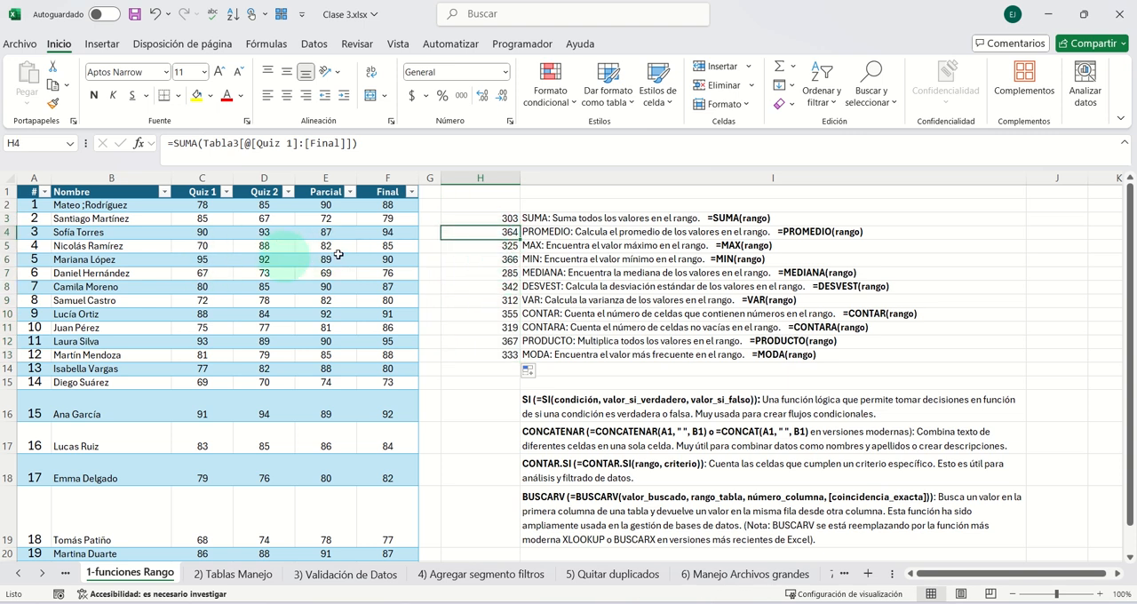
# - Replace SUMA with PROMEDIO in the H4 formula, keeping the Quiz 1 to Final table range
pyautogui.doubleClick(184, 143)
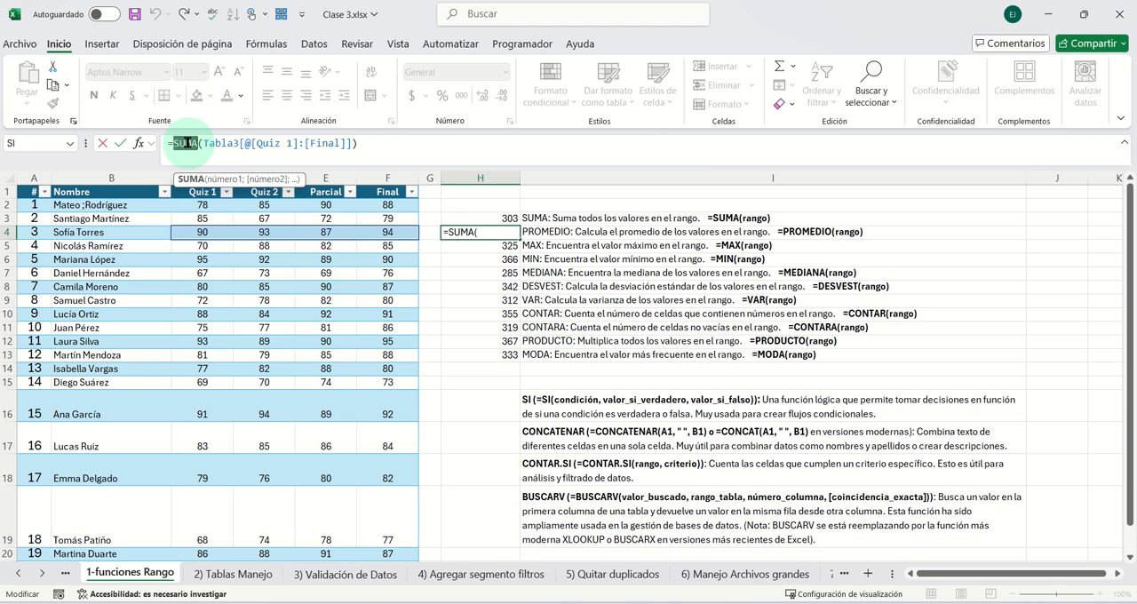
pyautogui.write('Promed')
pyautogui.doubleClick(254, 186)
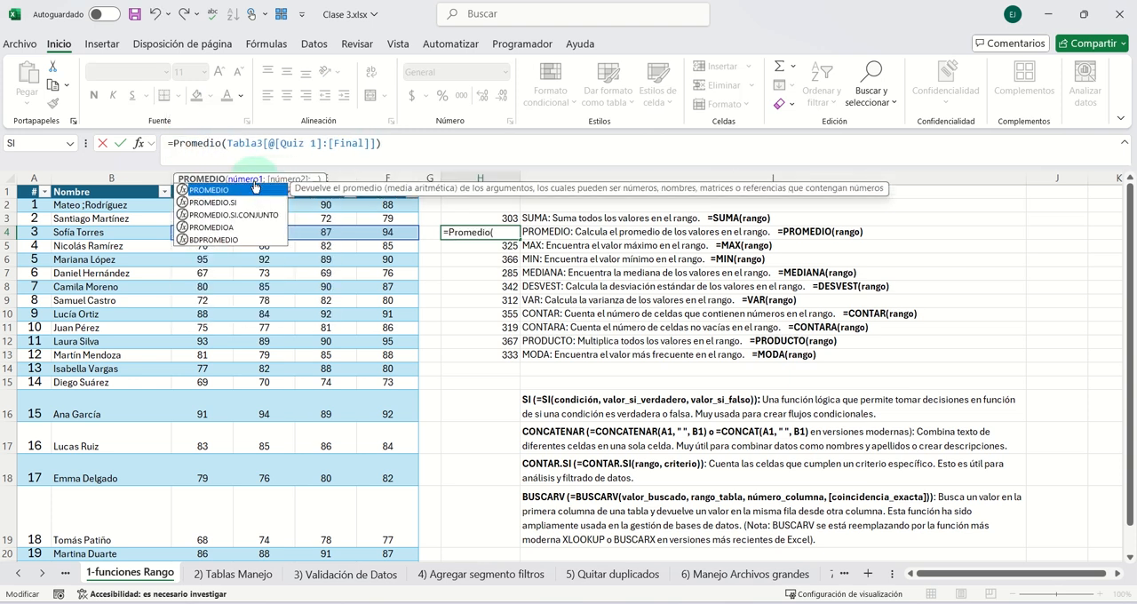
pyautogui.press('Return')
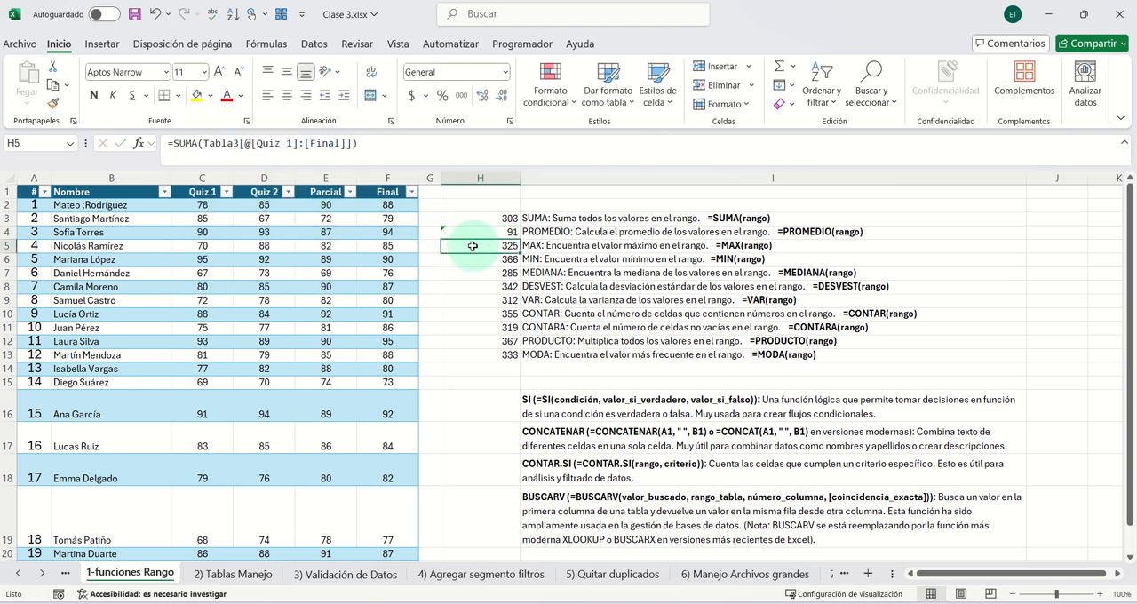
# - Replace SUMA with MAX in the H5 formula, keeping the Quiz 1 to Final range
pyautogui.doubleClick(186, 145)
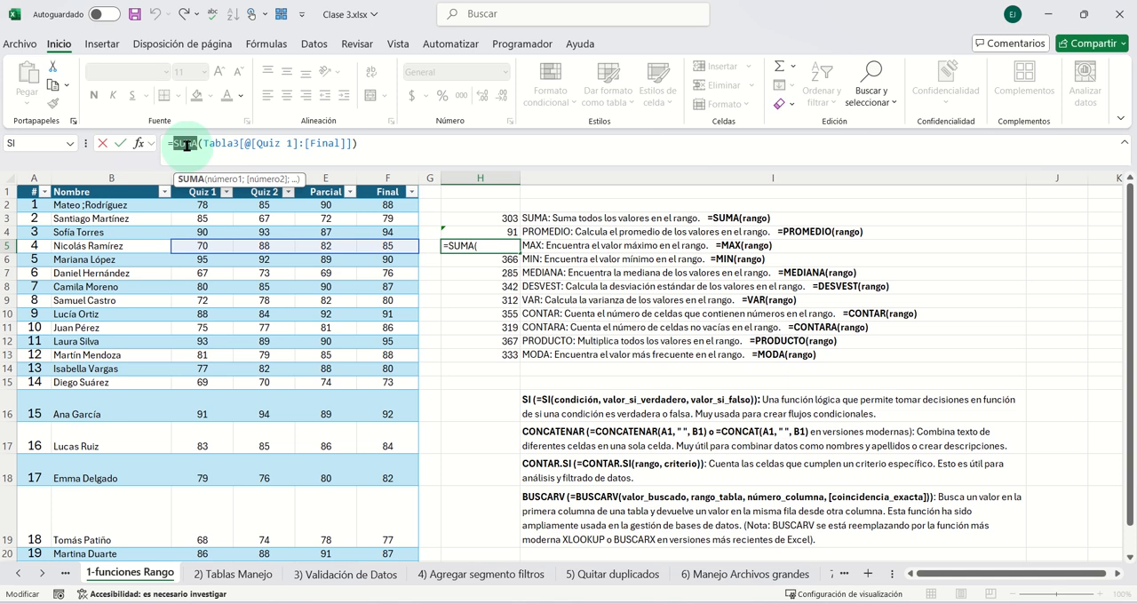
pyautogui.write('MAX')
pyautogui.press('Return')
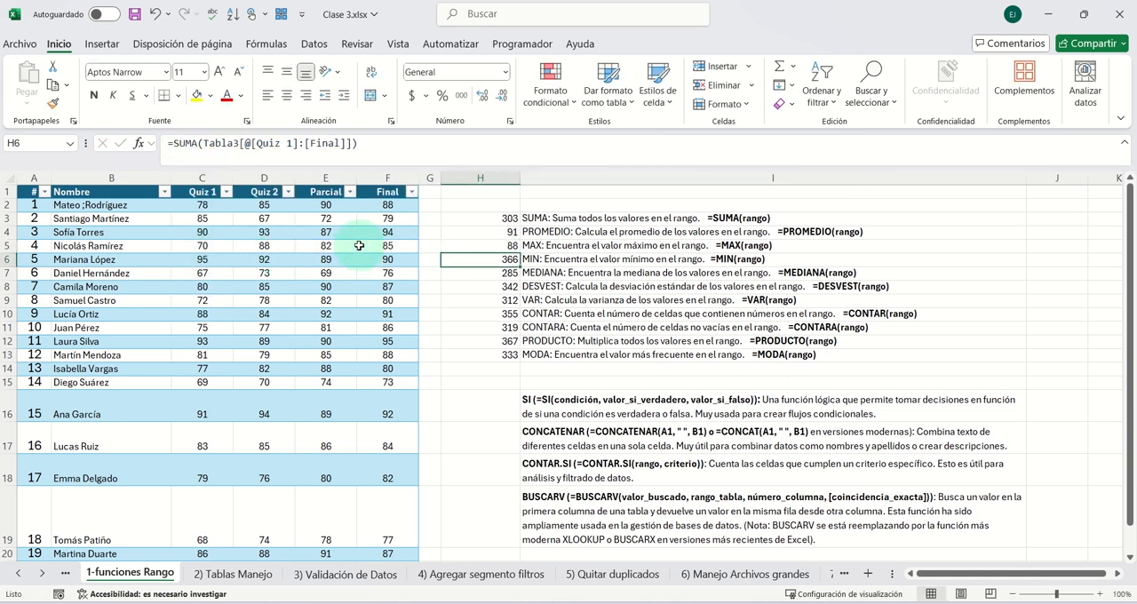
# - Replace SUMA with MIN in the H6 formula, keeping its table range, and select H6 to check it
pyautogui.doubleClick(495, 260)
pyautogui.doubleClick(457, 259)
pyautogui.press('BackSpace')
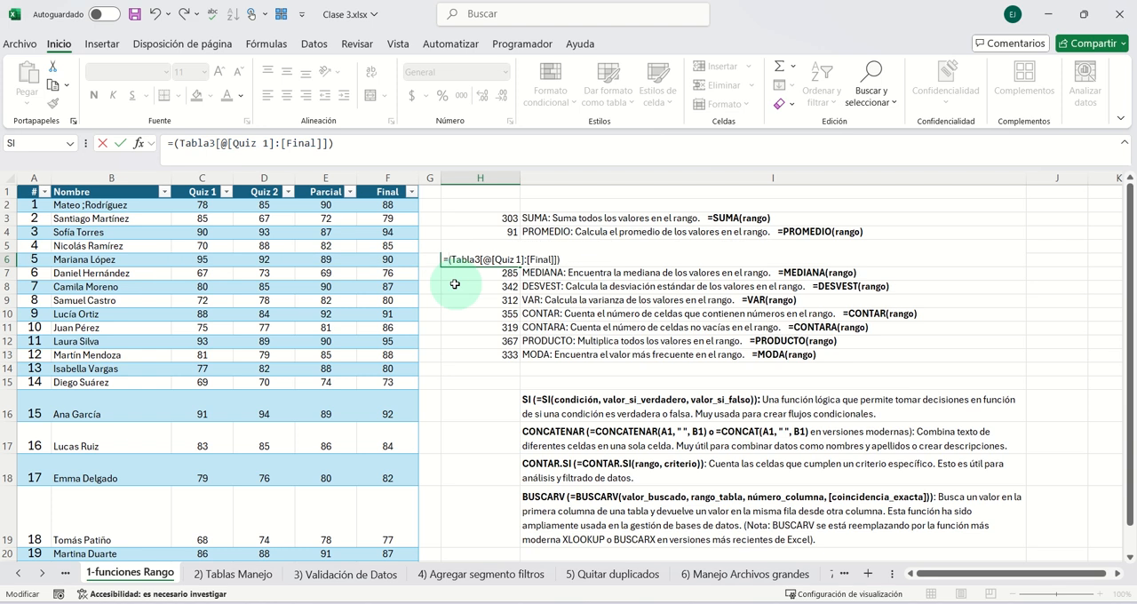
pyautogui.write('MIN')
pyautogui.press('Return')
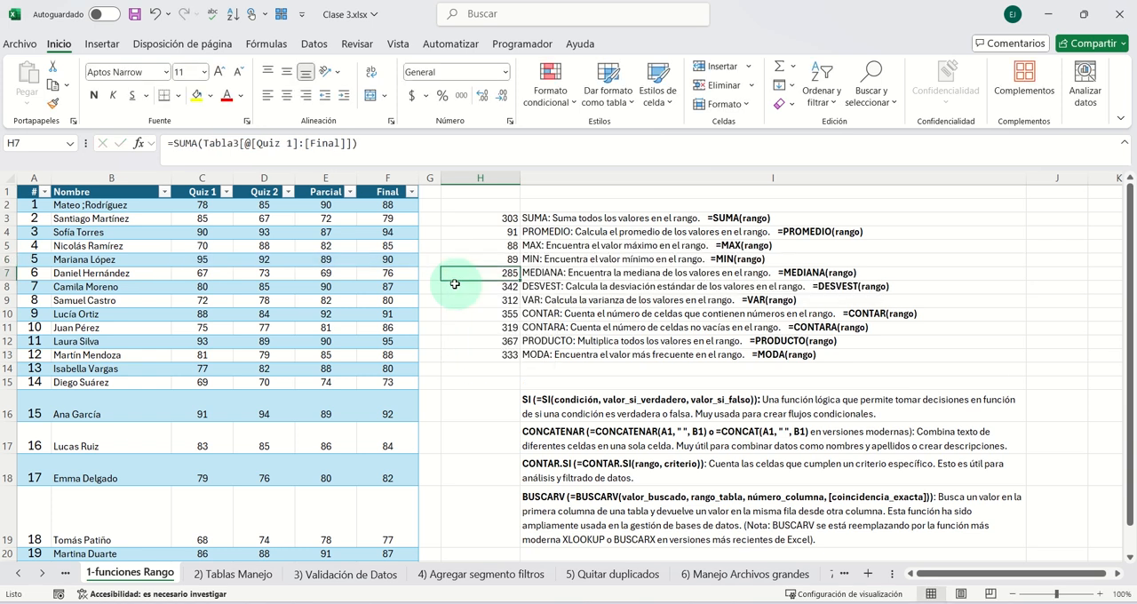
pyautogui.click(500, 259)
# - Replace SUMA with MEDIANA from the function suggestions in the H7 formula and check the resulting formula
pyautogui.click(501, 271)
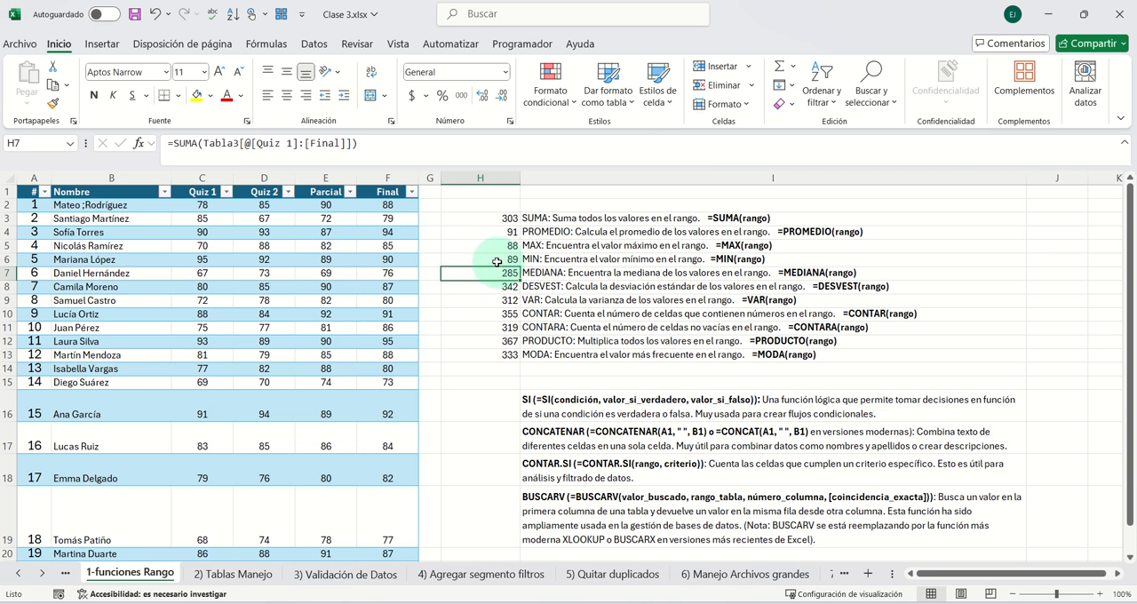
pyautogui.doubleClick(186, 142)
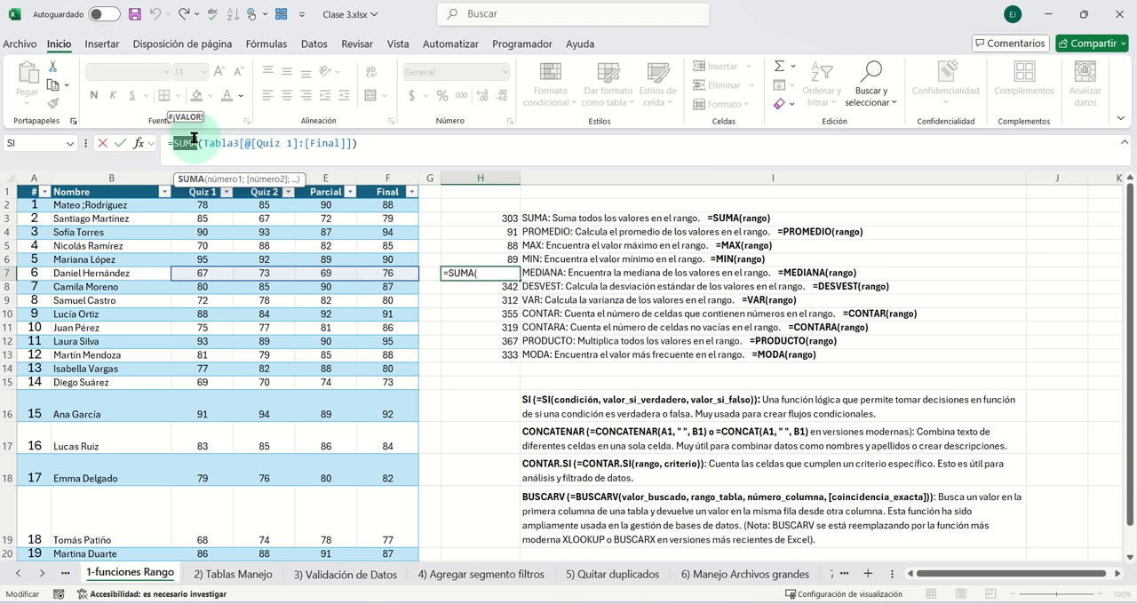
pyautogui.write('Medi')
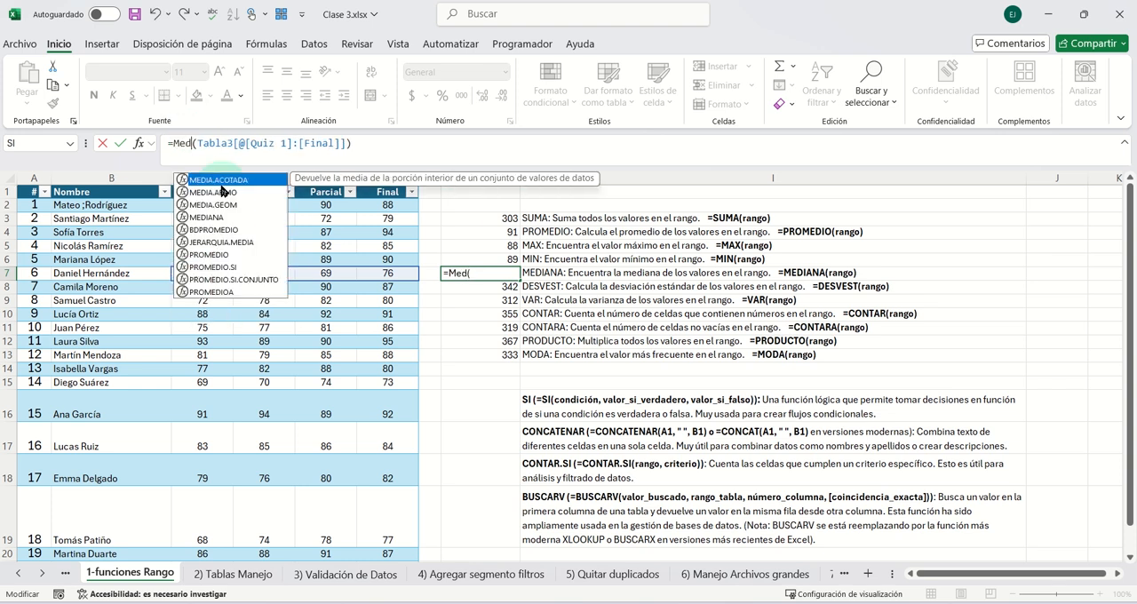
pyautogui.click(222, 191)
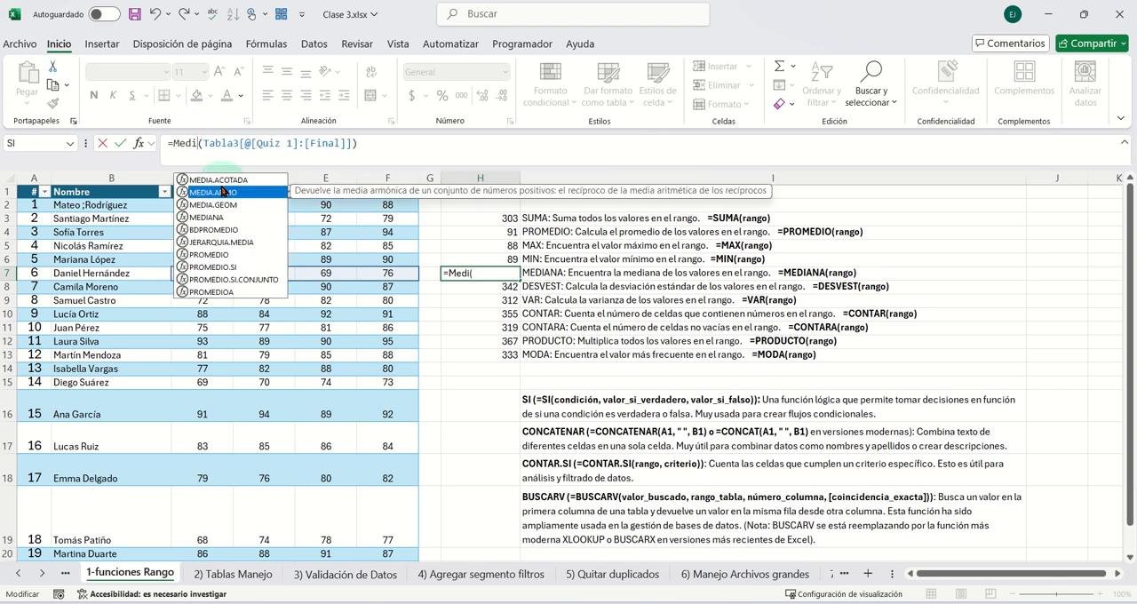
pyautogui.press('Down')
pyautogui.press('Down')
pyautogui.press('Tab')
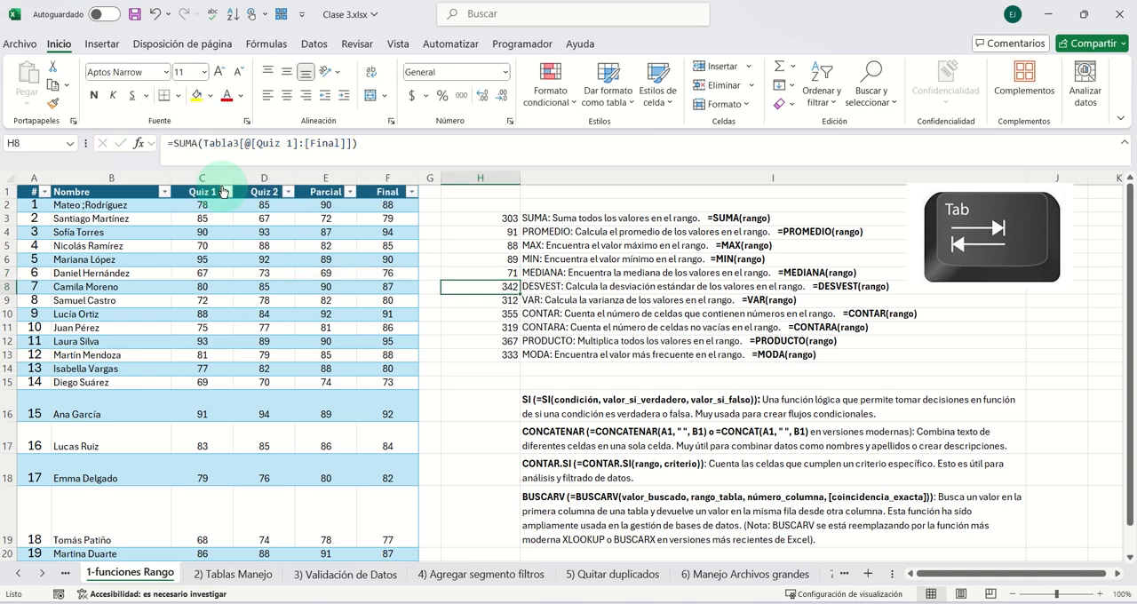
pyautogui.click(502, 273)
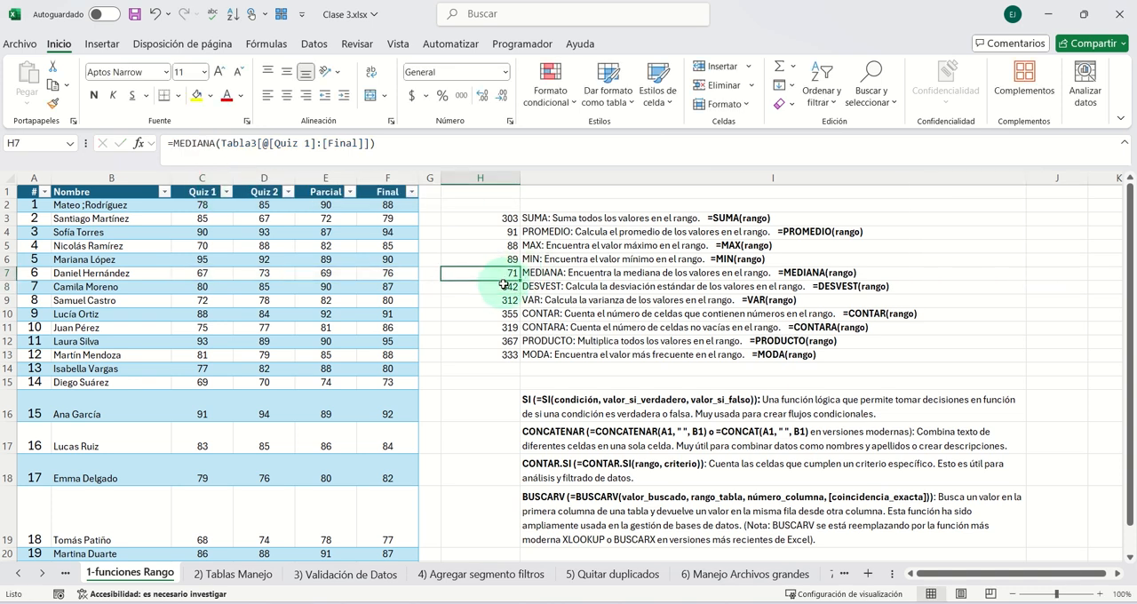
# - Replace SUMA with DESVEST in the H8 formula, keeping the Quiz 1 to Final table range
pyautogui.click(505, 286)
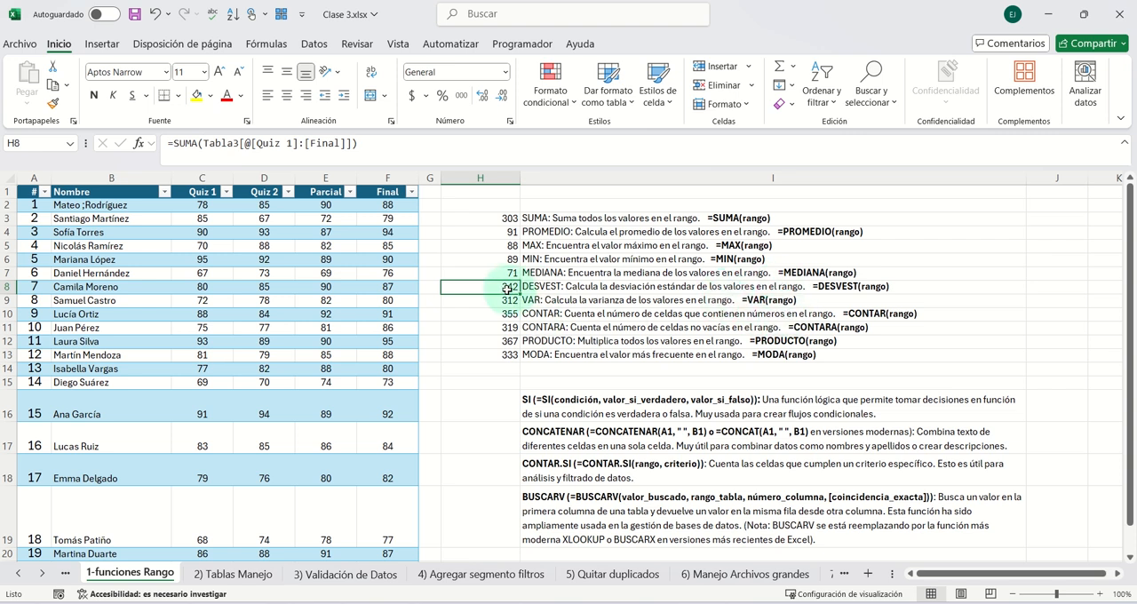
pyautogui.click(187, 143)
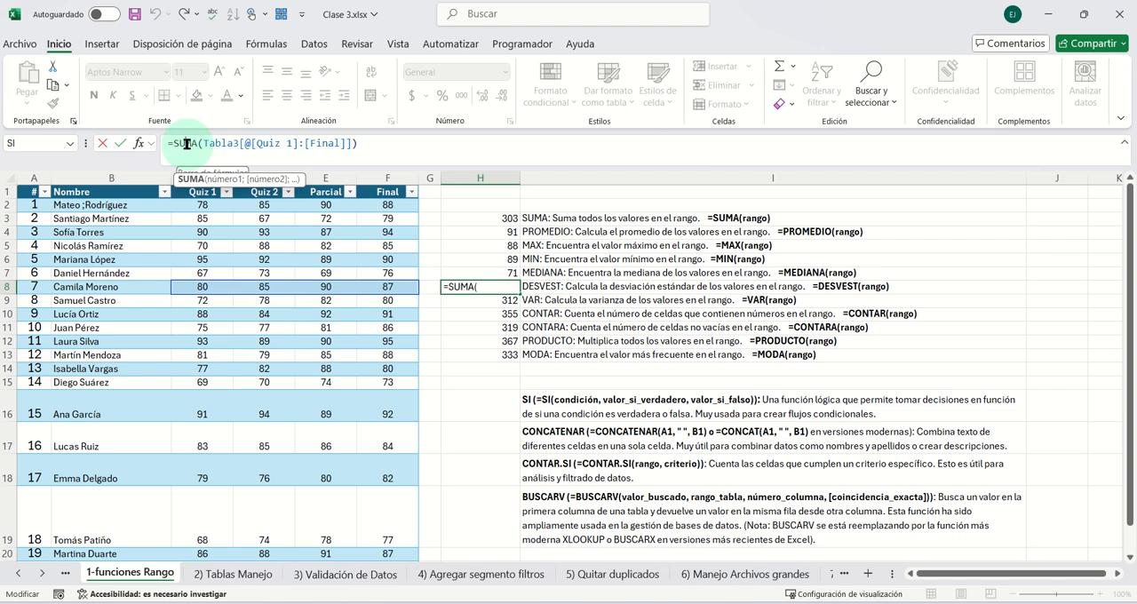
pyautogui.press('BackSpace')
pyautogui.write('desve')
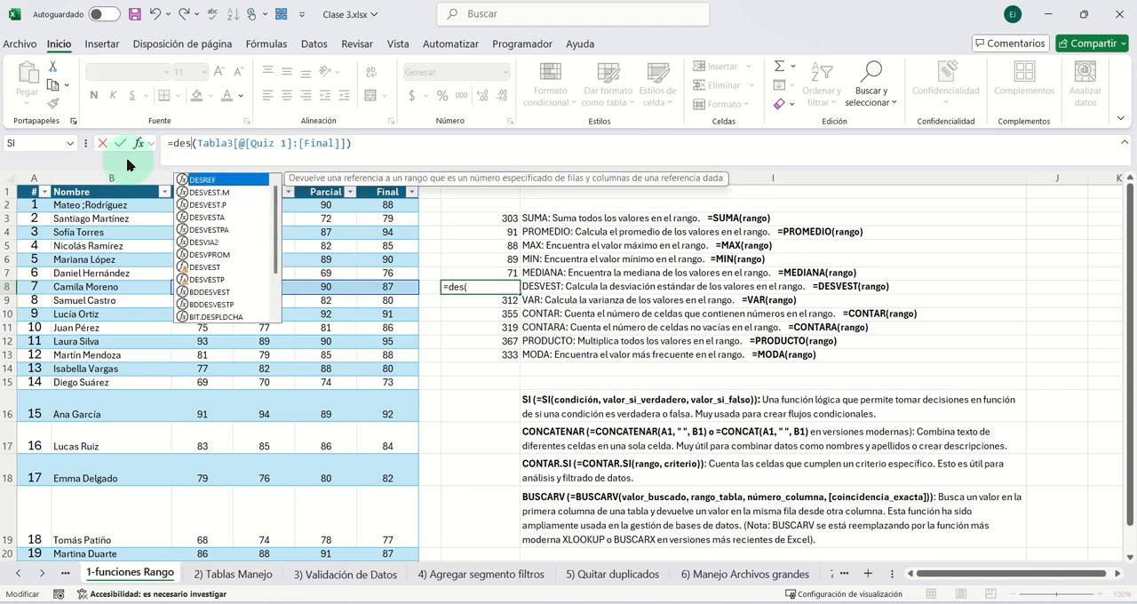
pyautogui.write('st')
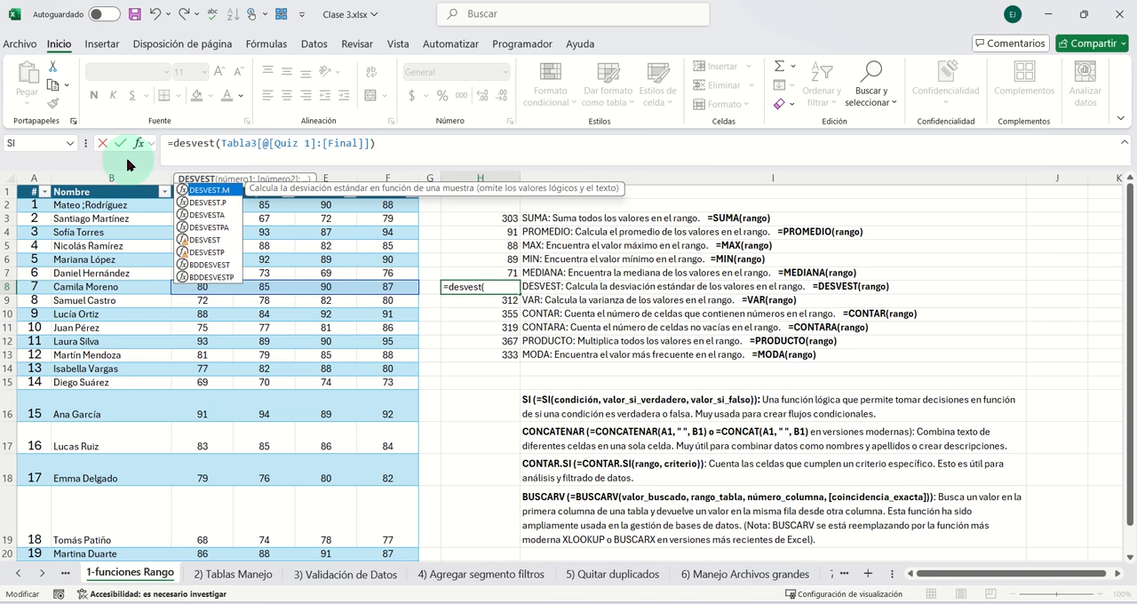
pyautogui.press('Down')
pyautogui.press('Down')
pyautogui.press('Return')
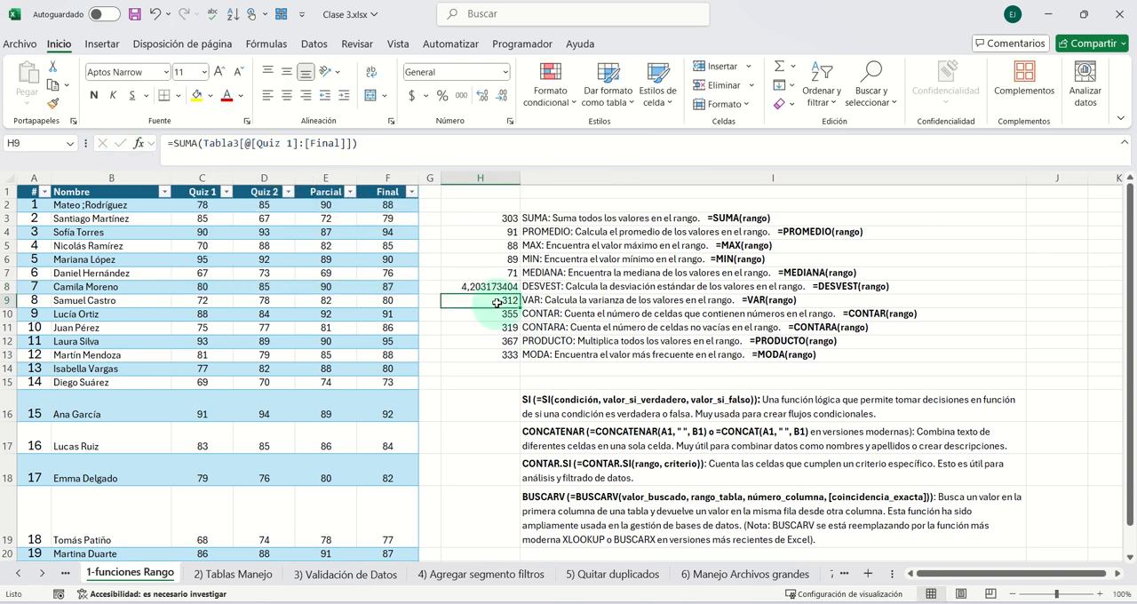
# - Replace SUMA with the suggested VAR function in the H9 formula, keeping its table range
pyautogui.doubleClick(185, 143)
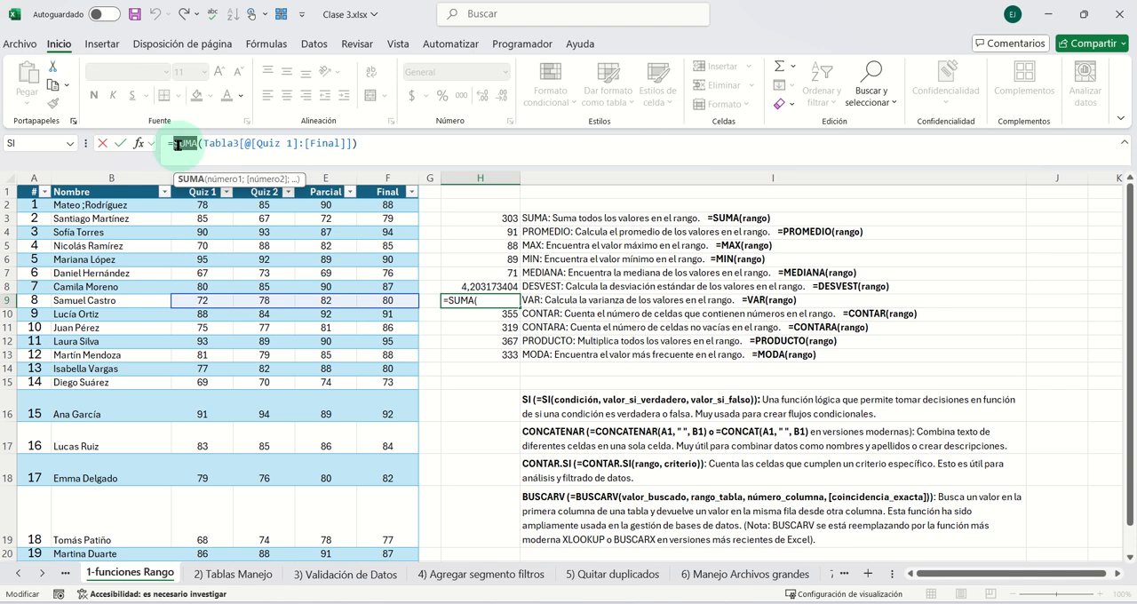
pyautogui.write('var')
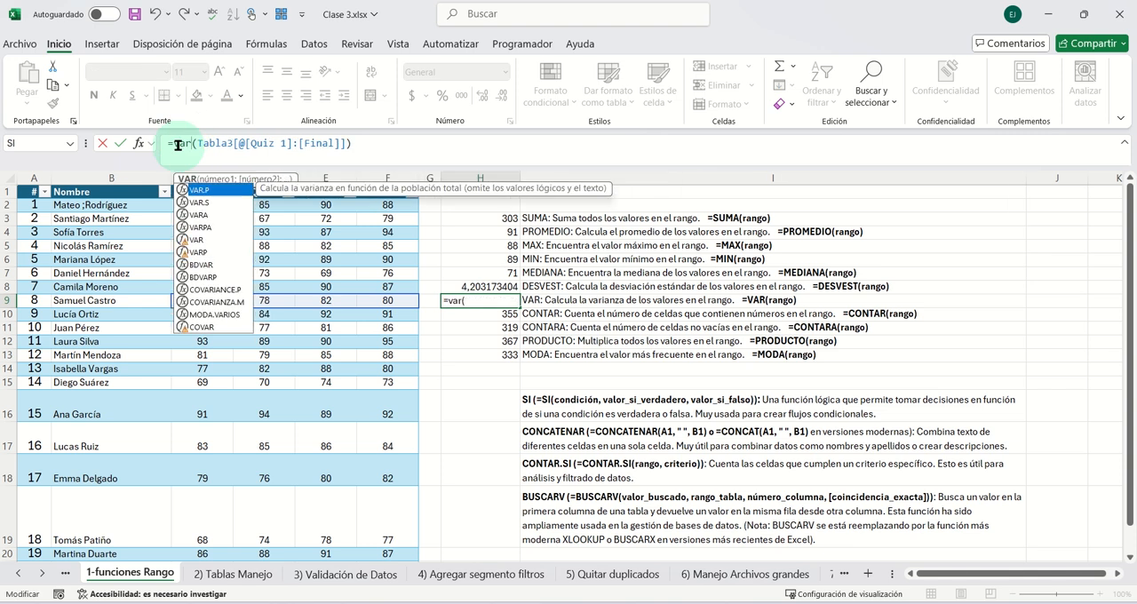
pyautogui.click(196, 242)
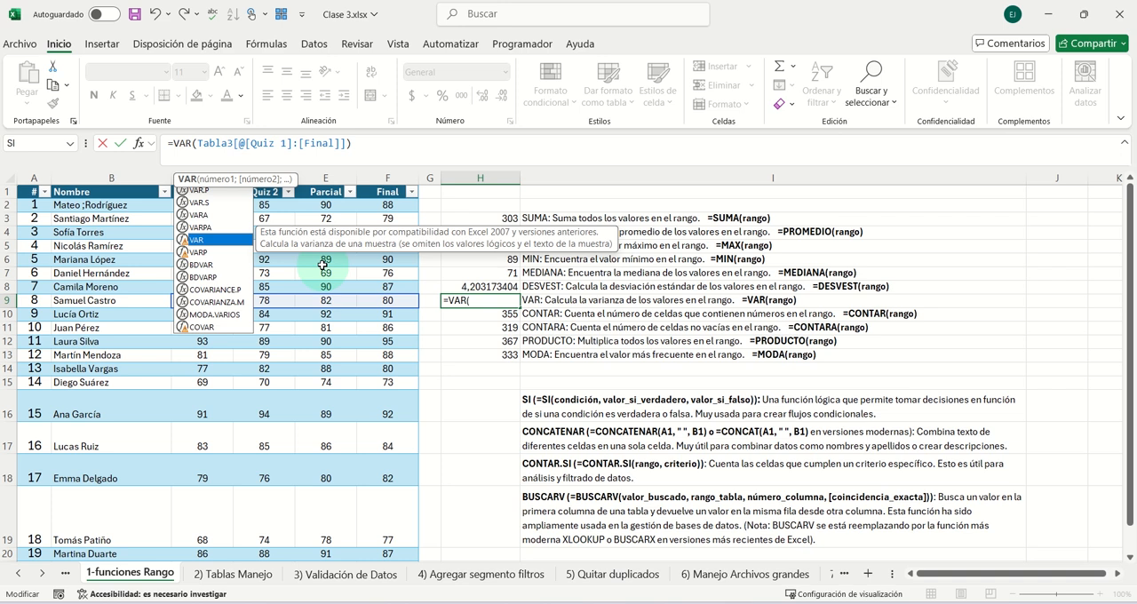
pyautogui.press('Return')
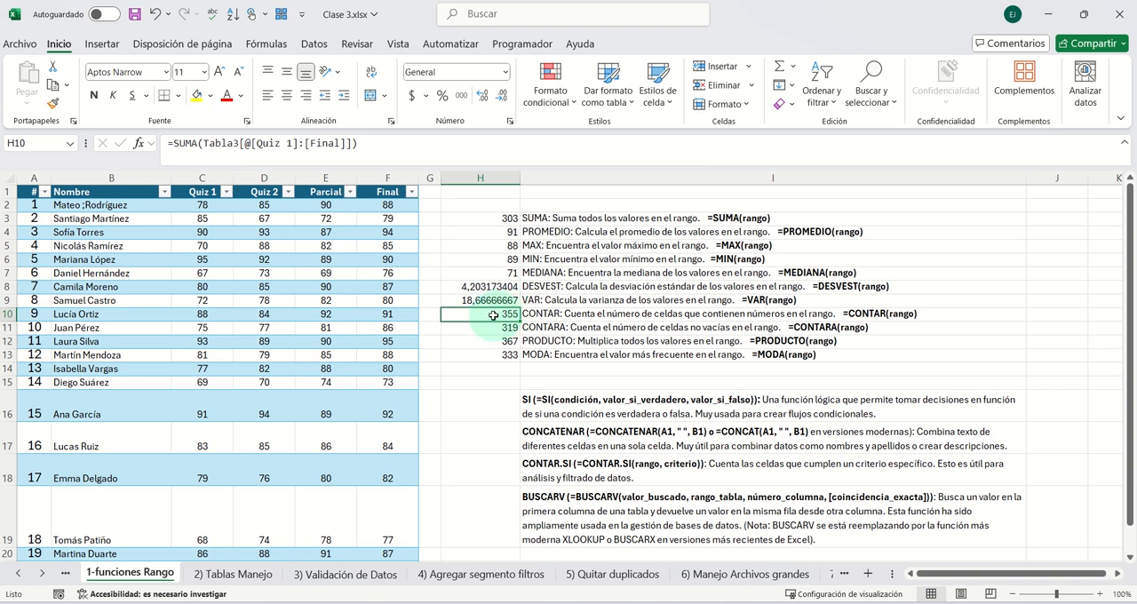
# - Replace SUMA with CONTAR in the formulas of H10 and H11, keeping the Quiz 1 to Final range
pyautogui.click(178, 144)
pyautogui.doubleClick(182, 143)
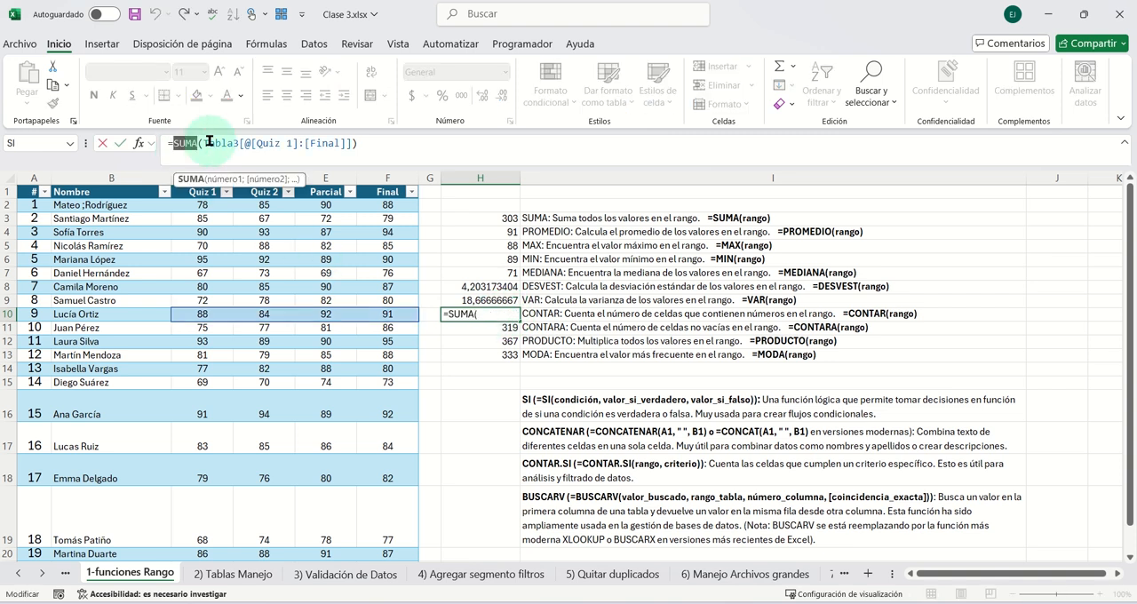
pyautogui.write('contar')
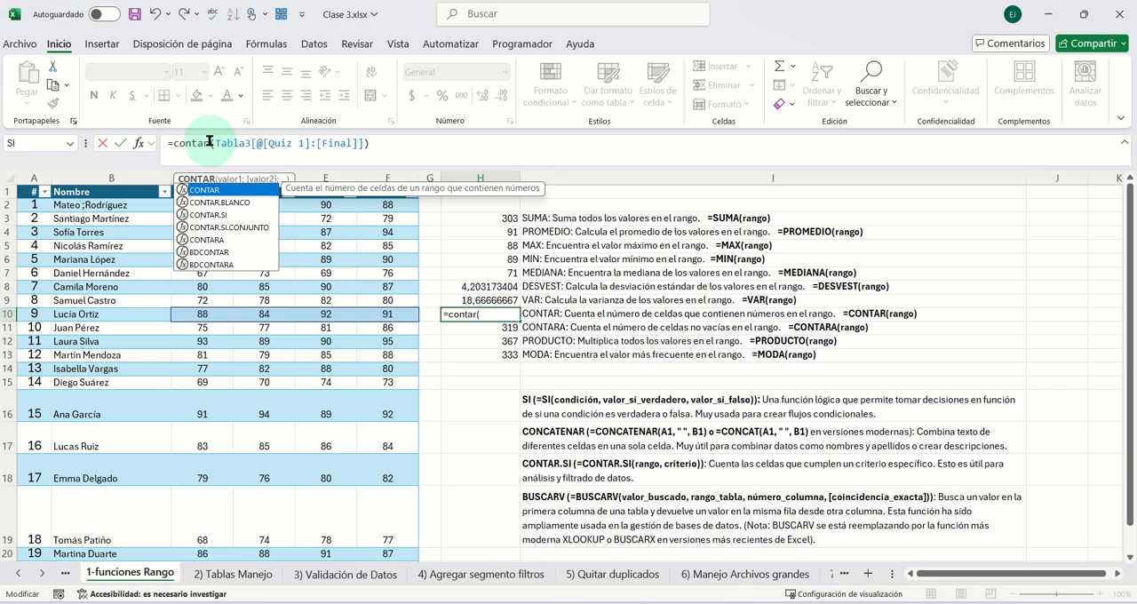
pyautogui.press('Return')
# - Enter the text ss in the Quiz 2 cells D11 and D10, then check the CONTAR formula in H10
pyautogui.click(267, 327)
pyautogui.write('ss')
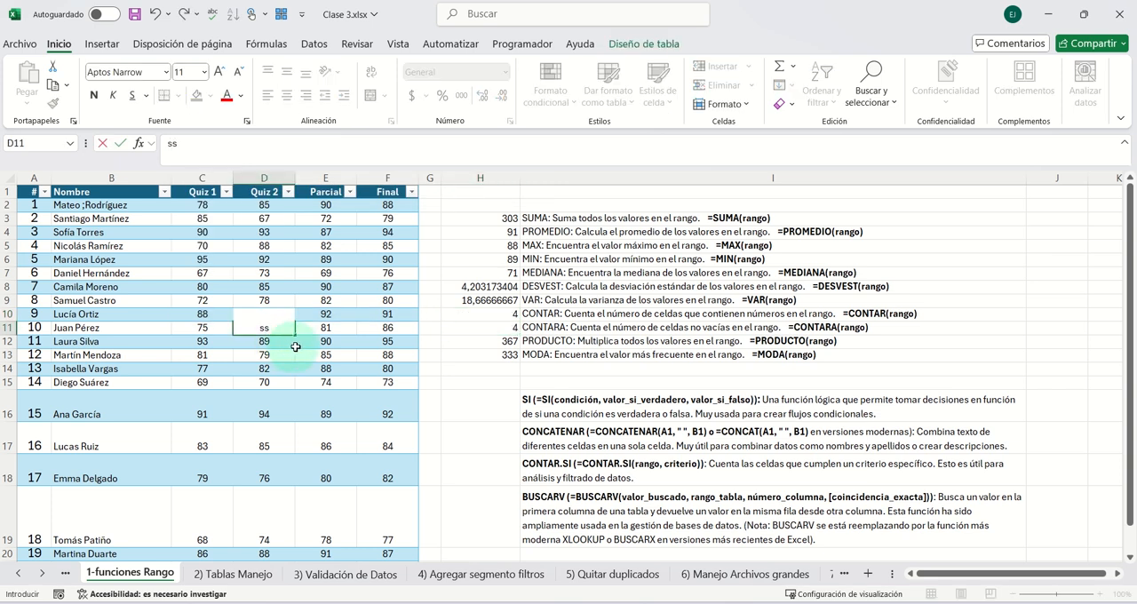
pyautogui.click(296, 347)
pyautogui.click(286, 316)
pyautogui.write('ss')
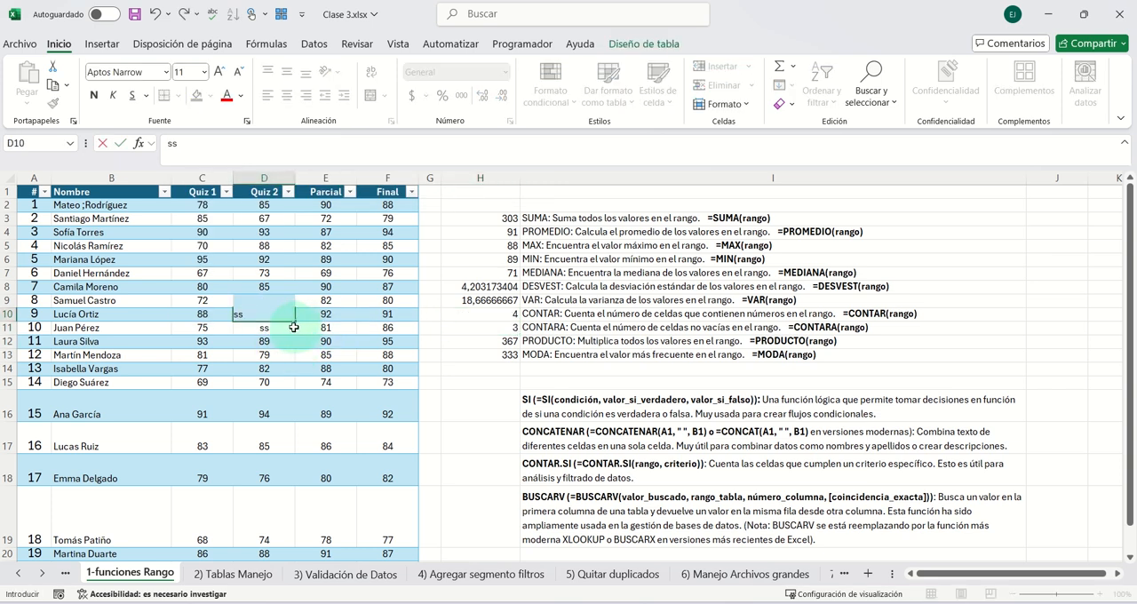
pyautogui.click(293, 327)
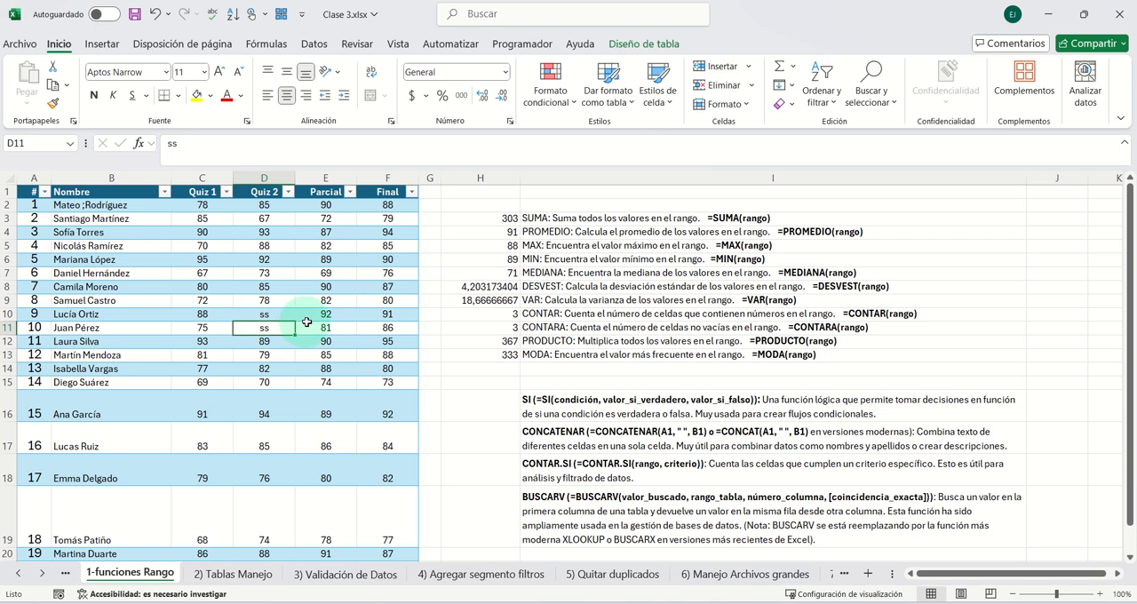
pyautogui.click(480, 311)
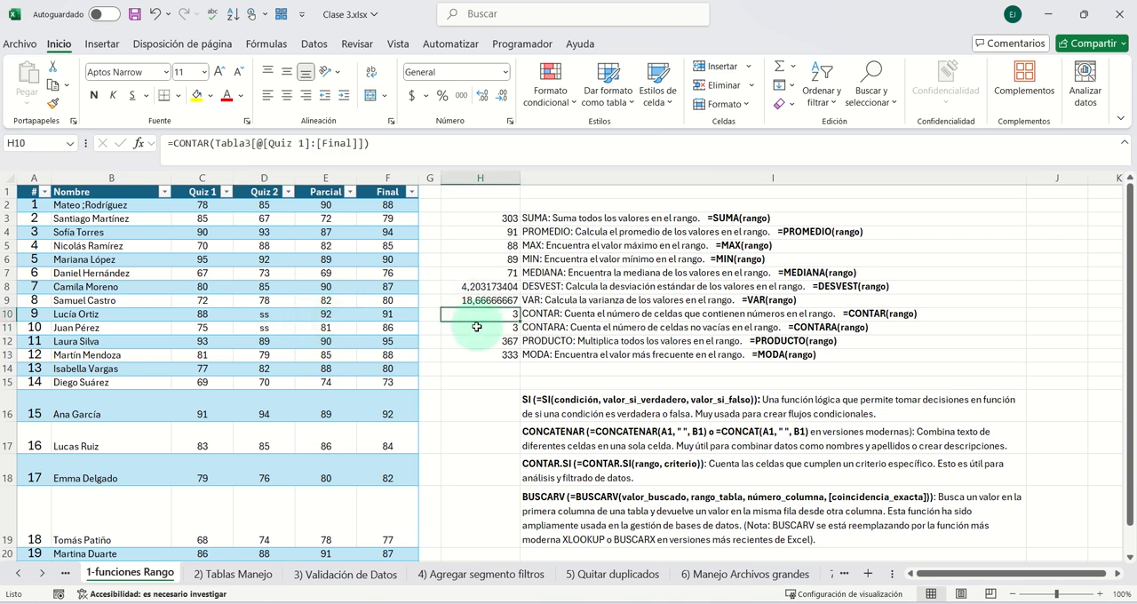
# - Change CONTAR to CONTARA in the H11 formula and select H11 to check it
pyautogui.click(475, 330)
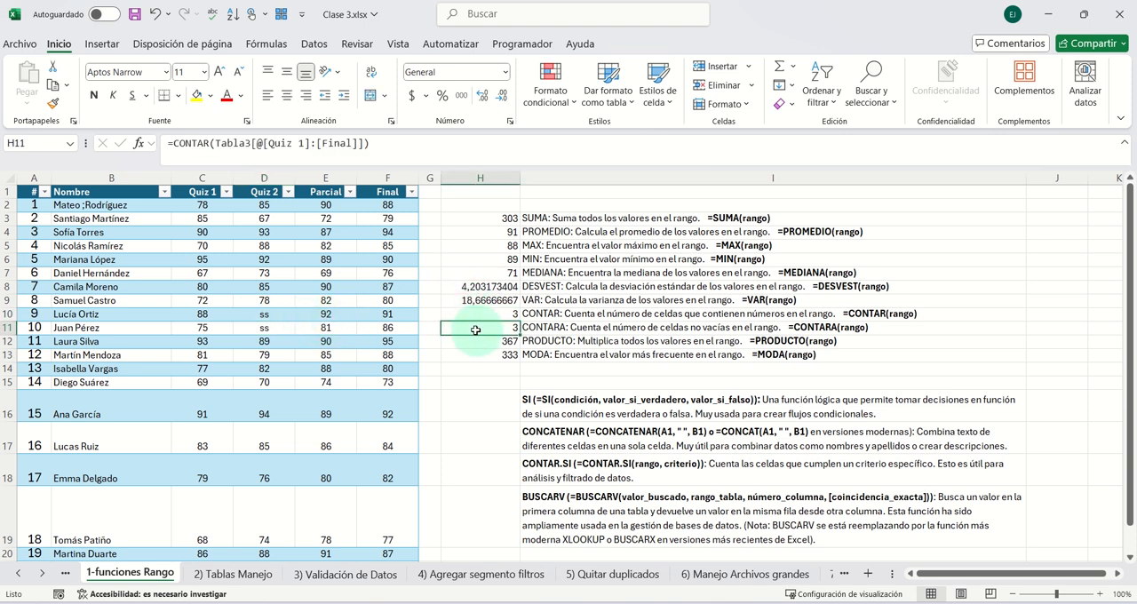
pyautogui.click(216, 144)
pyautogui.write('a')
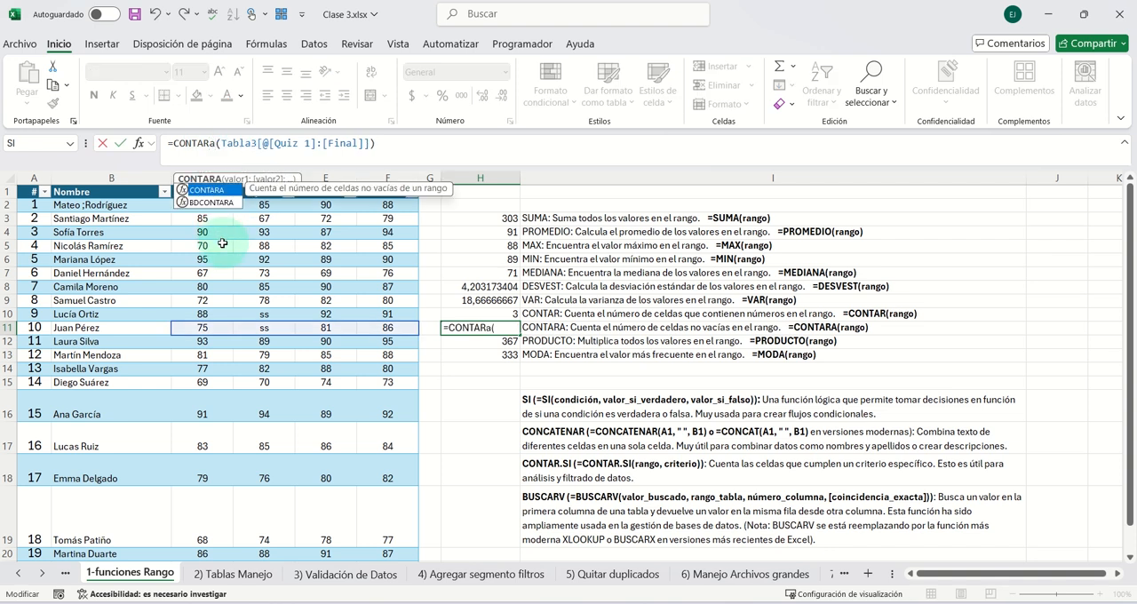
pyautogui.press('Return')
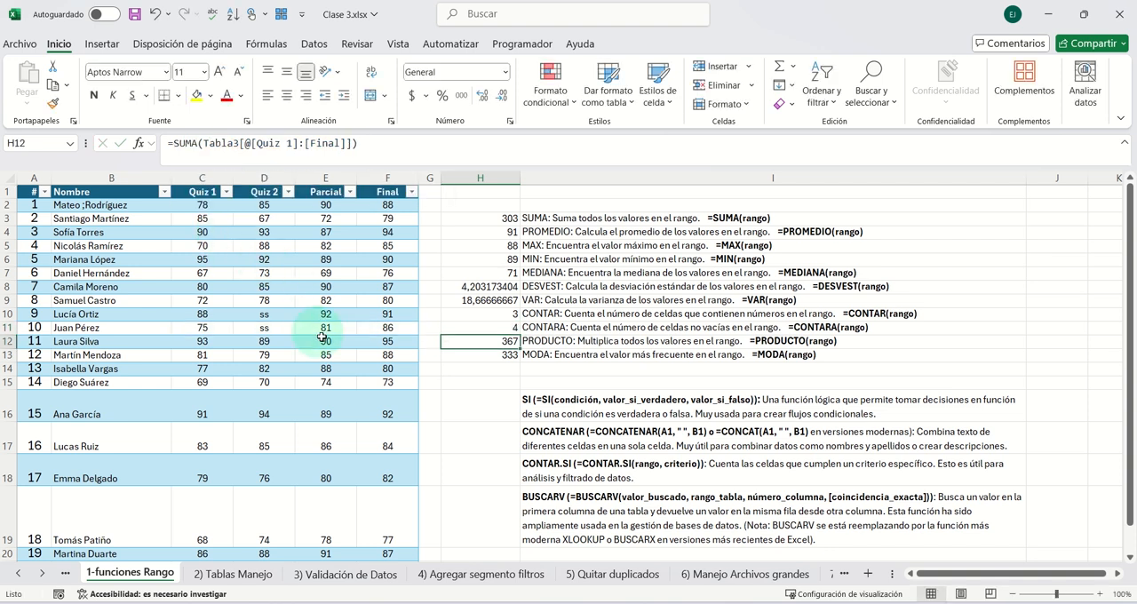
pyautogui.click(490, 330)
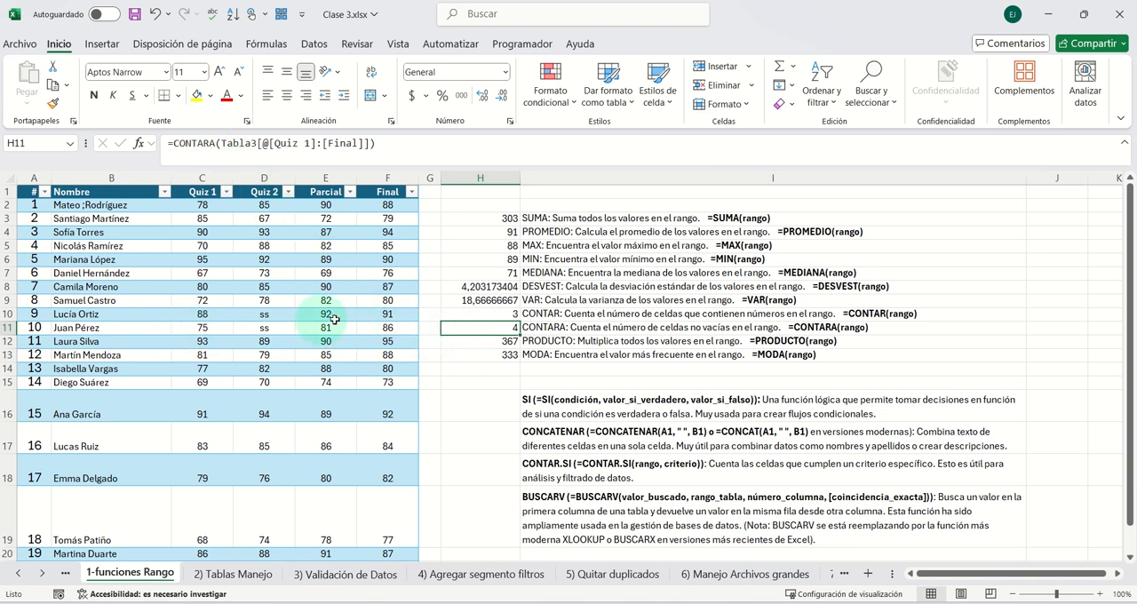
# - Select C11:F11 to check the CONTARA range, and replace SUMA with PRODUCTO in the H12 formula, keeping its Quiz 1 to Final range
pyautogui.moveTo(373, 327); pyautogui.dragTo(199, 327)
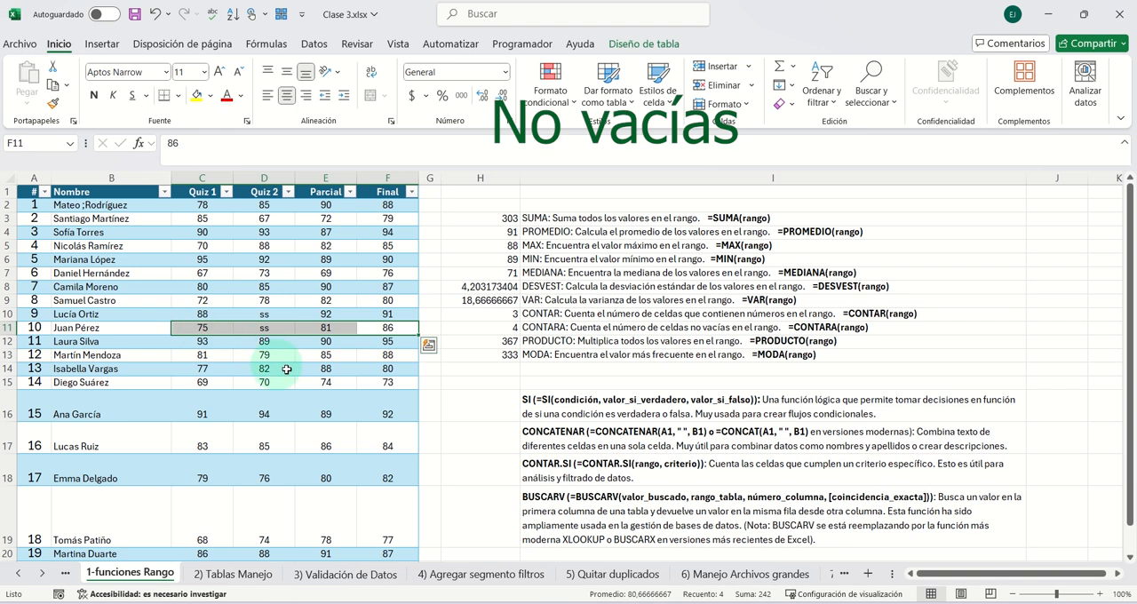
pyautogui.click(505, 344)
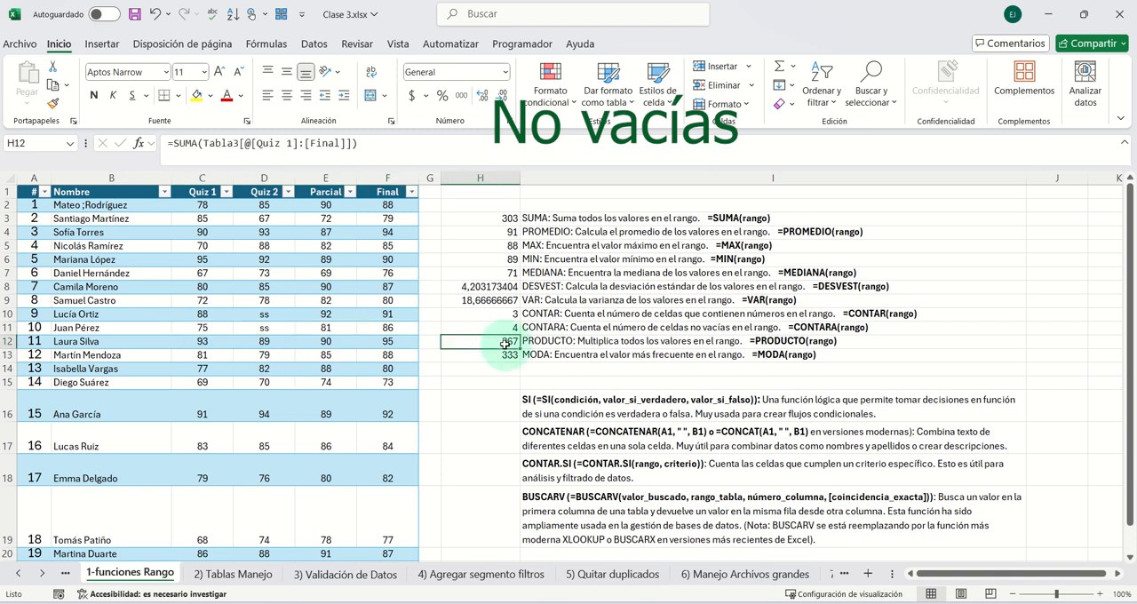
pyautogui.doubleClick(184, 142)
pyautogui.write('producto')
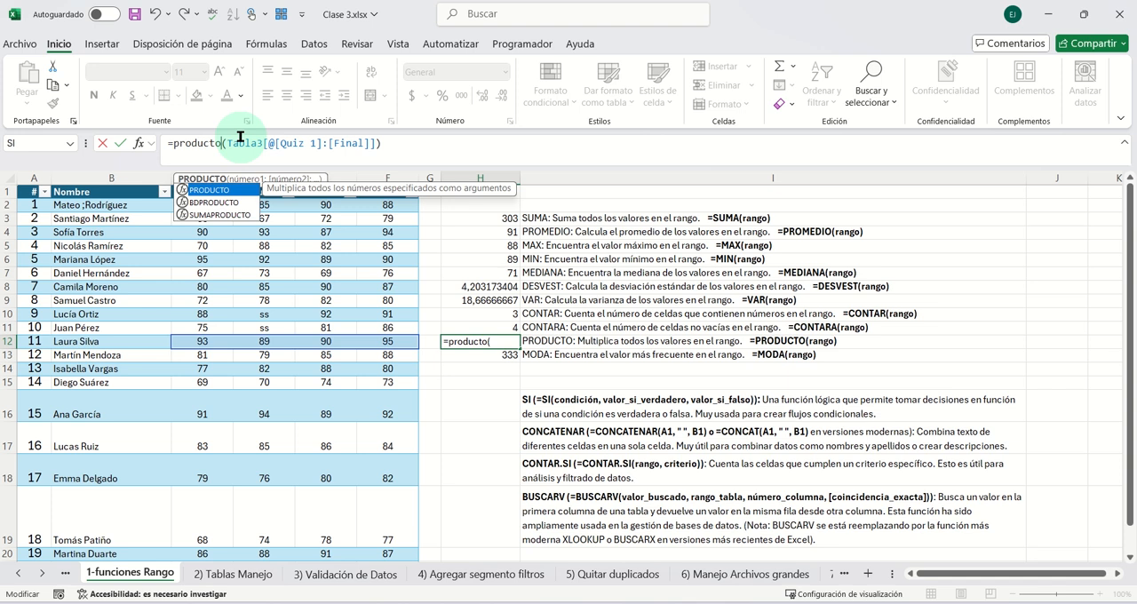
pyautogui.press('Return')
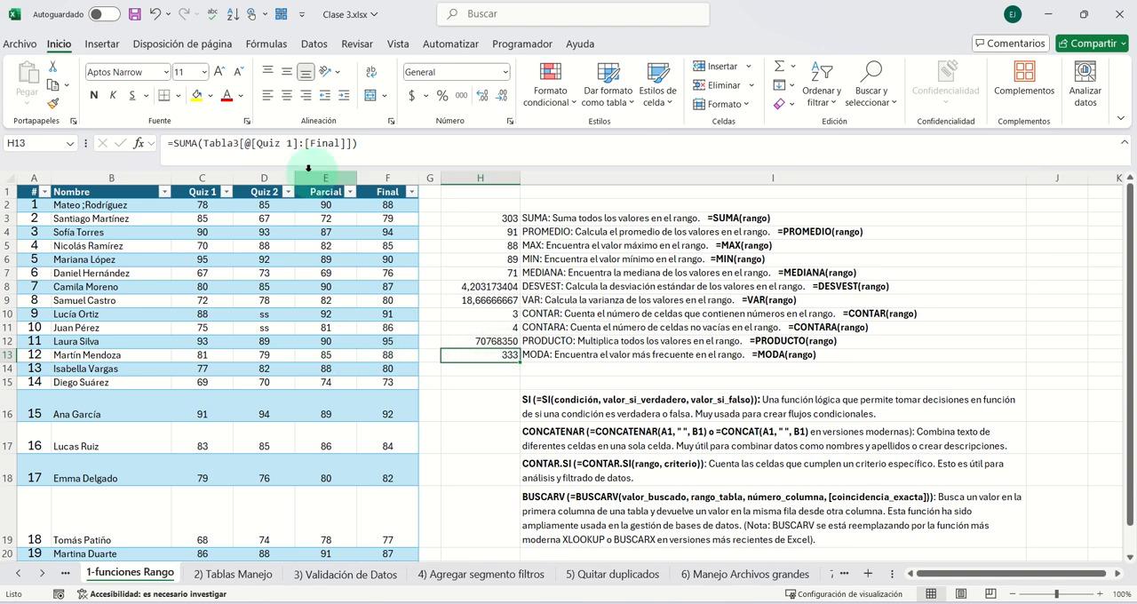
# - Replace SUMA with the suggested MODA function in the H13 formula, keeping its Quiz 1 to Final range
pyautogui.doubleClick(185, 143)
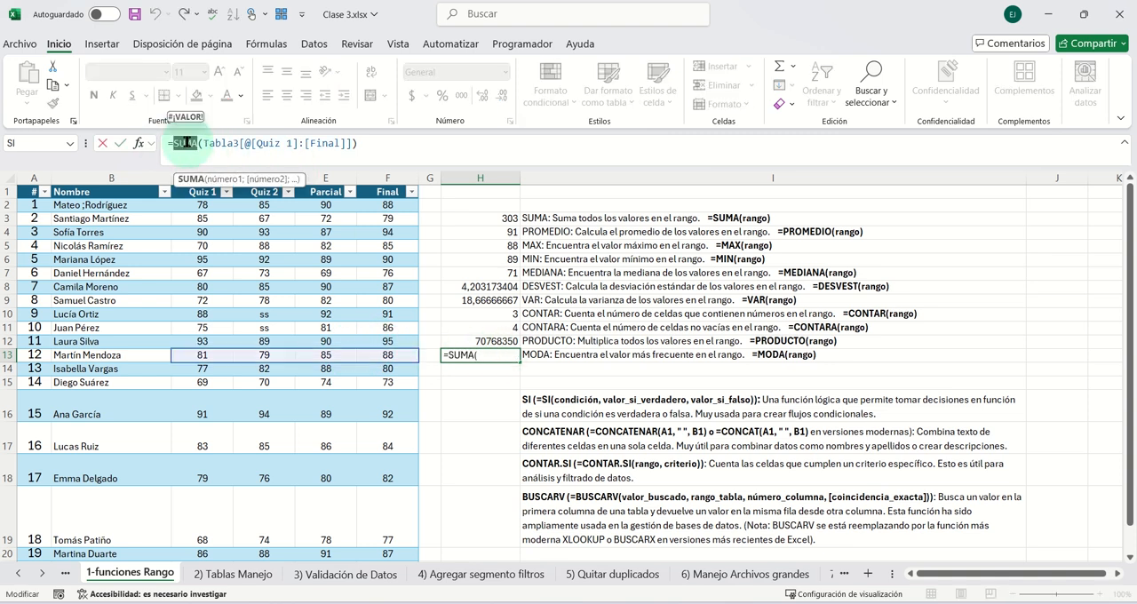
pyautogui.write('moda')
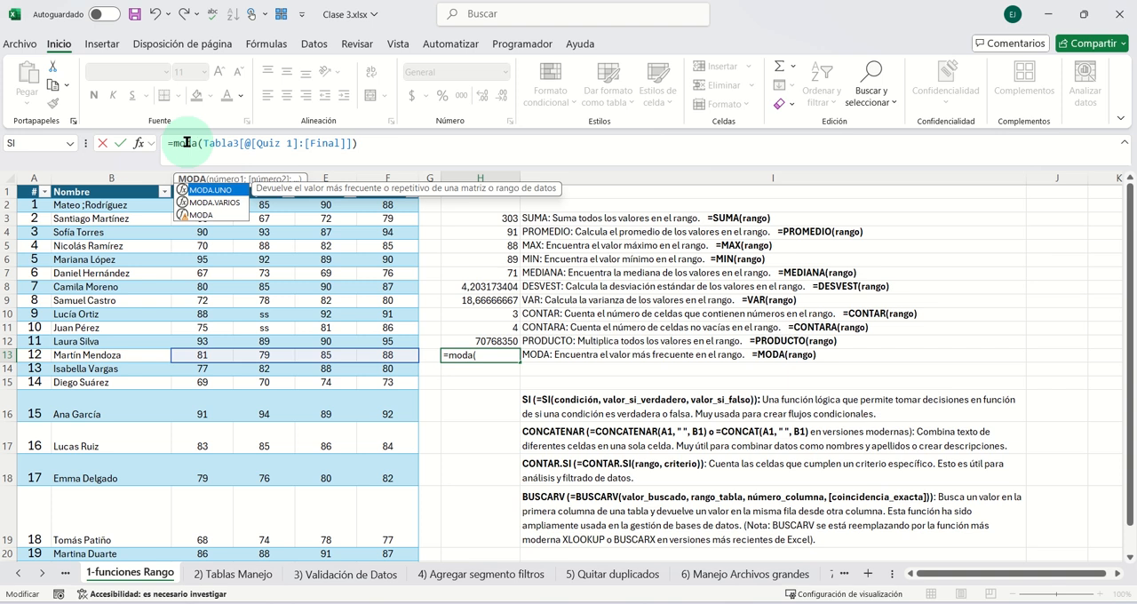
pyautogui.press('Down')
pyautogui.press('Down')
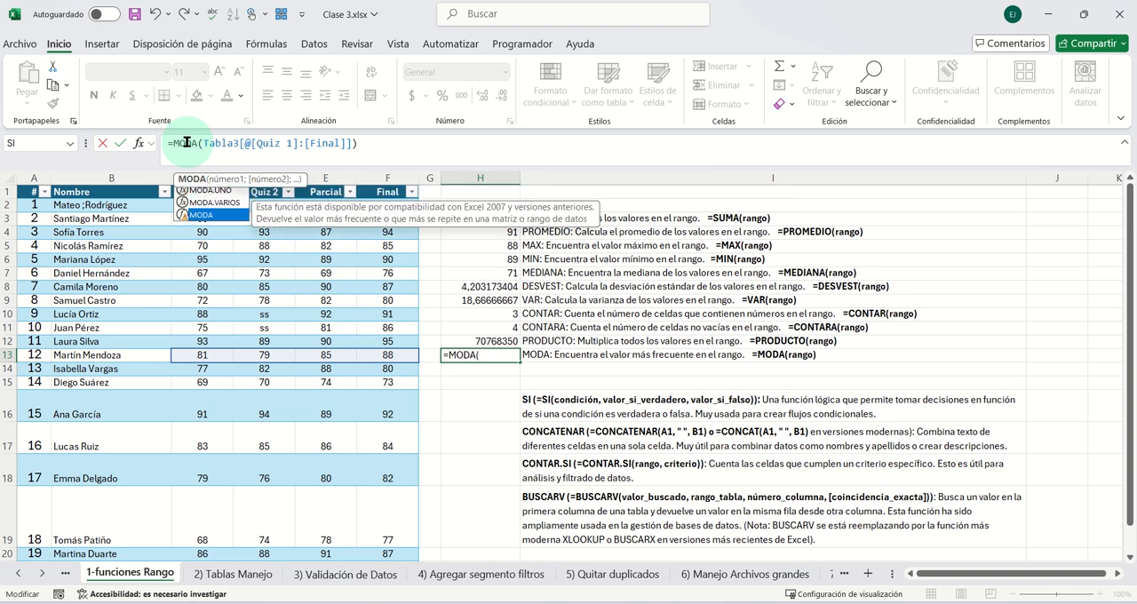
pyautogui.press('Return')
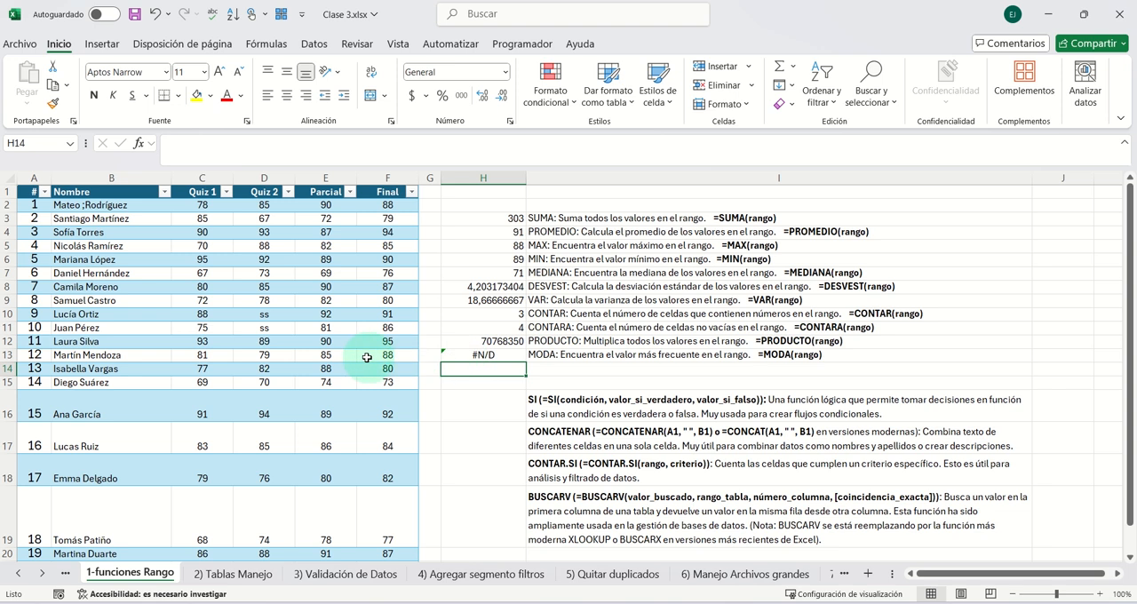
# - Set the Quiz 2 score in D13 and the Parcial score in E13 to 88 to test the MODA formula
pyautogui.moveTo(378, 356); pyautogui.dragTo(277, 356)
pyautogui.click(290, 357)
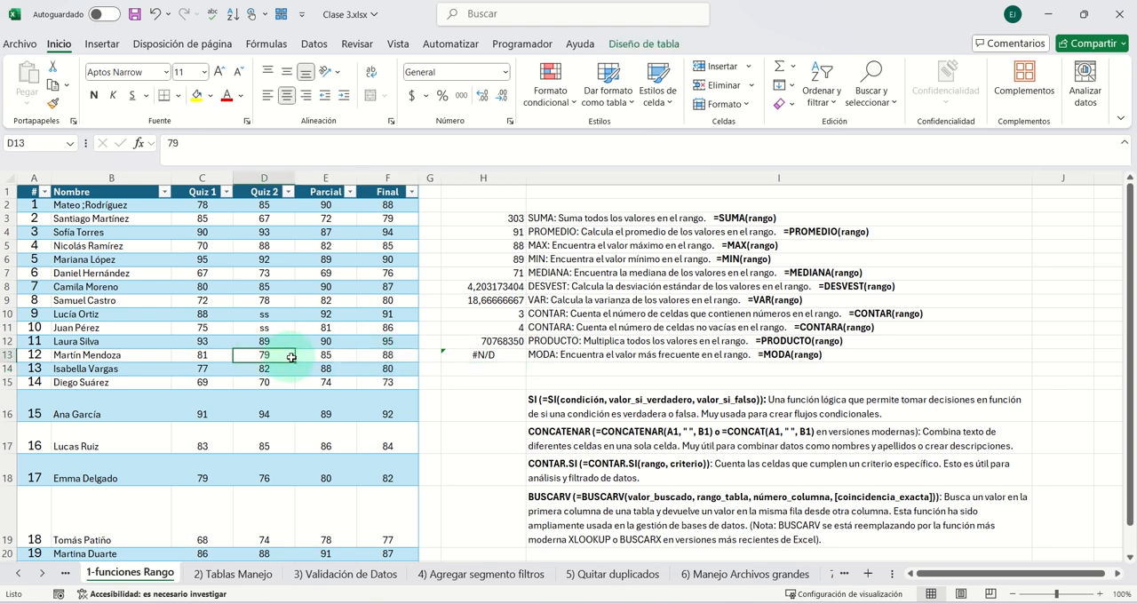
pyautogui.write('88')
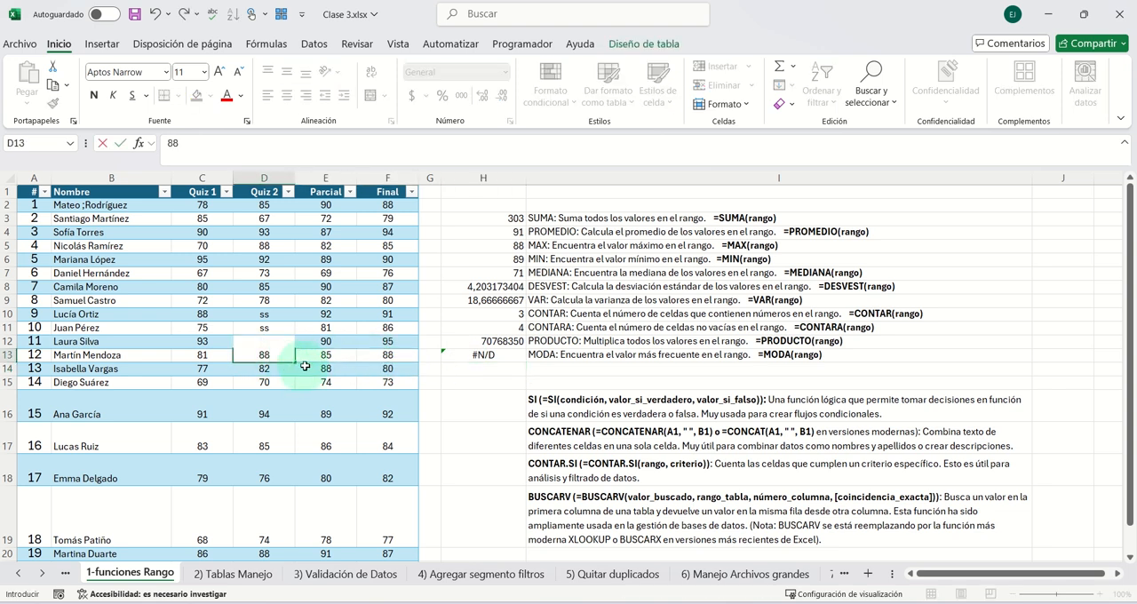
pyautogui.click(311, 369)
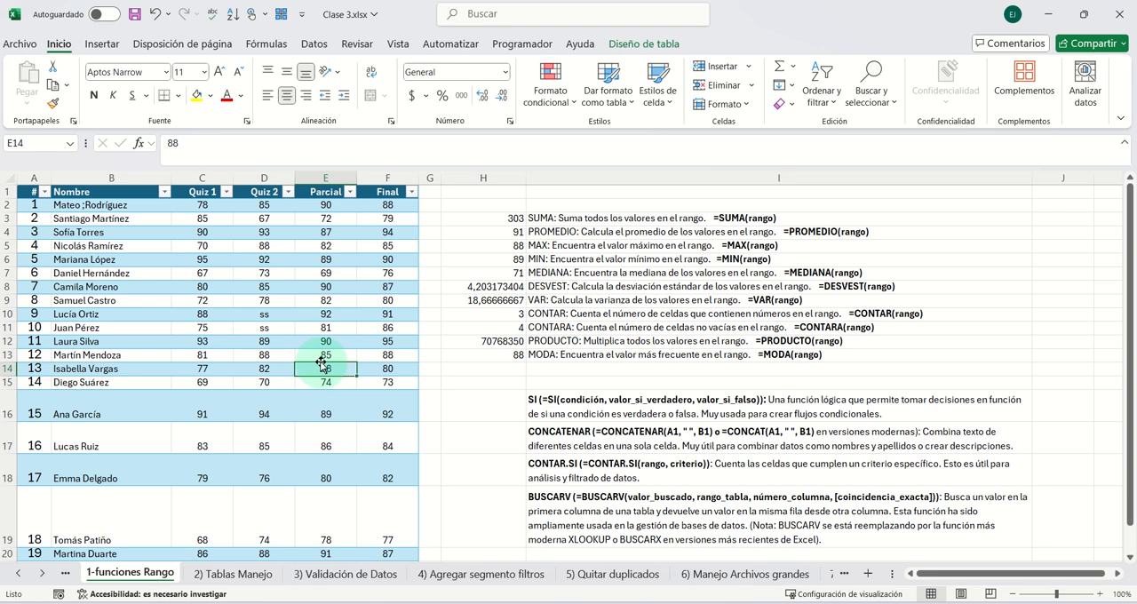
pyautogui.click(323, 356)
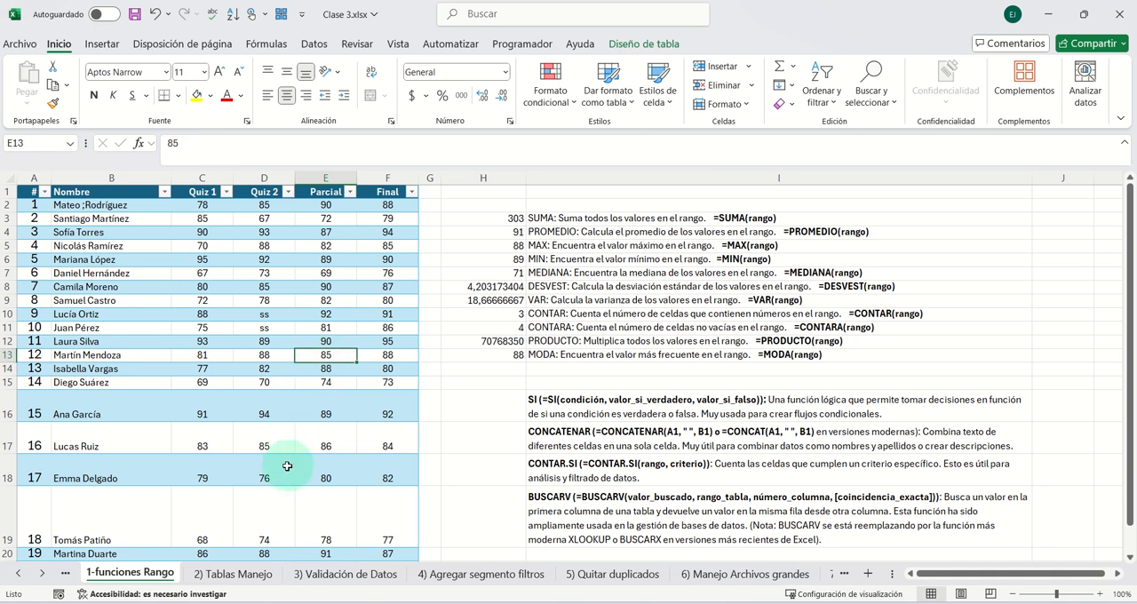
pyautogui.write('88')
pyautogui.click(266, 407)
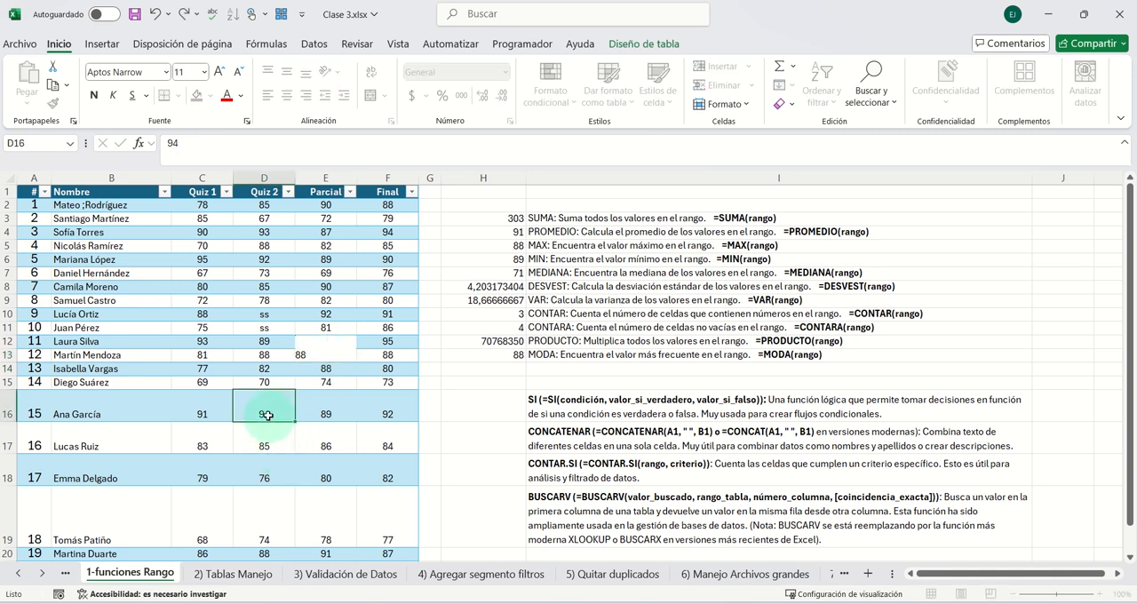
# - Set the Quiz 2 score in D13 to 81 and the Quiz 1 score in C13 to 8
pyautogui.click(256, 356)
pyautogui.write('8')
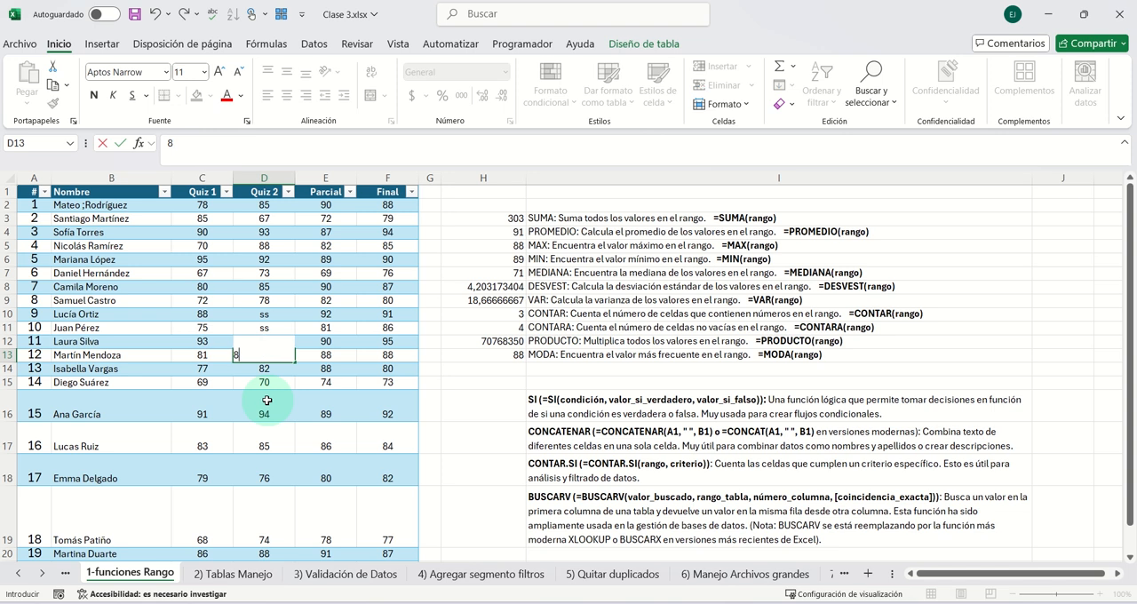
pyautogui.click(322, 382)
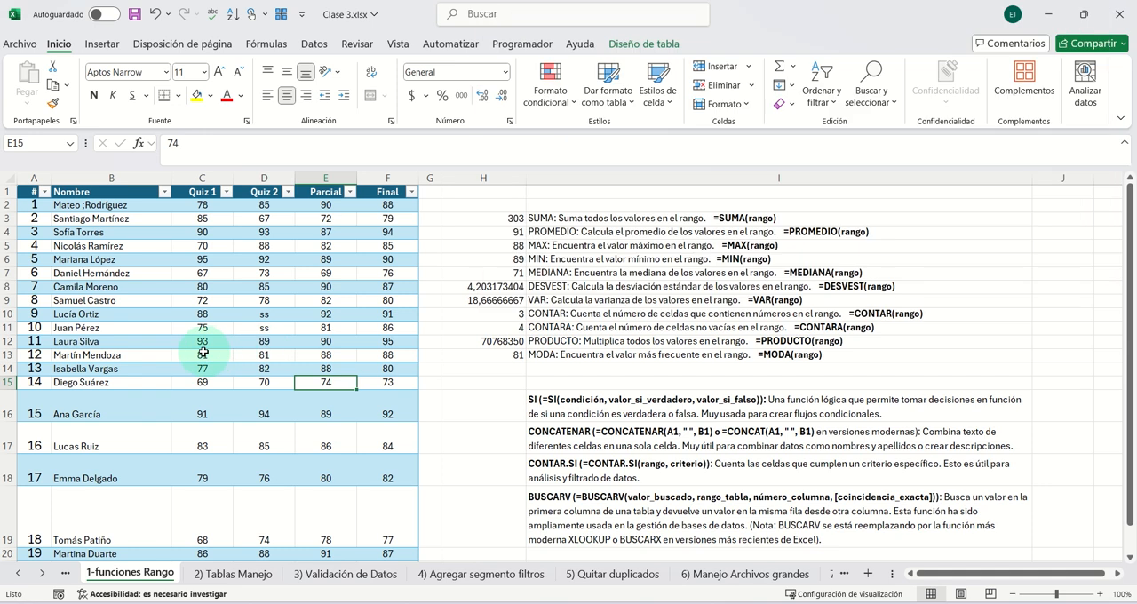
pyautogui.click(202, 352)
pyautogui.write('8')
pyautogui.click(290, 384)
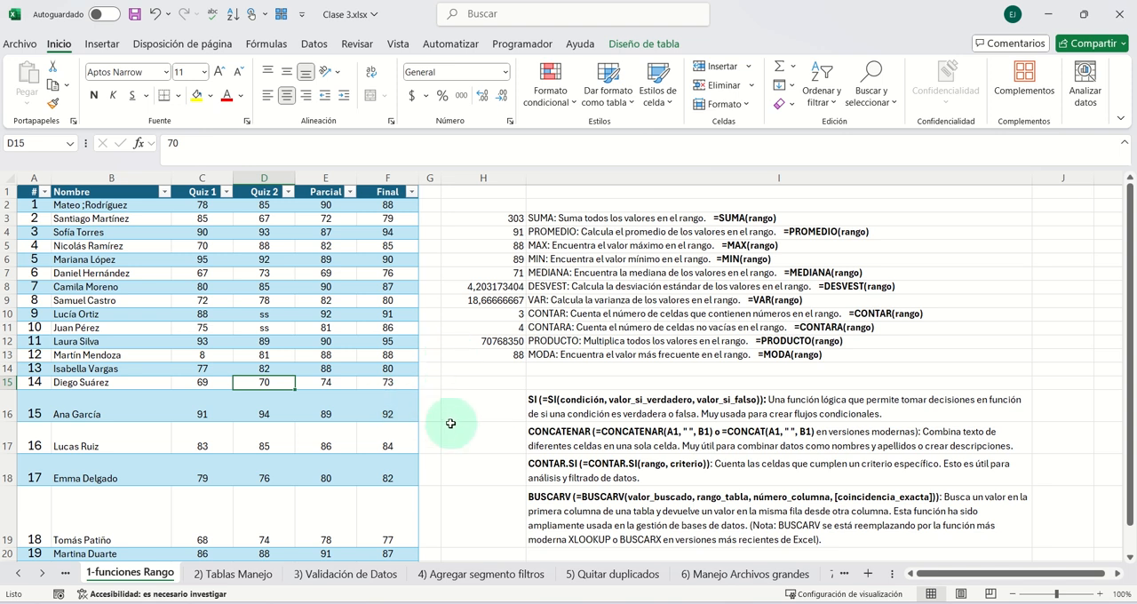
pyautogui.scroll(-2, 451, 424)
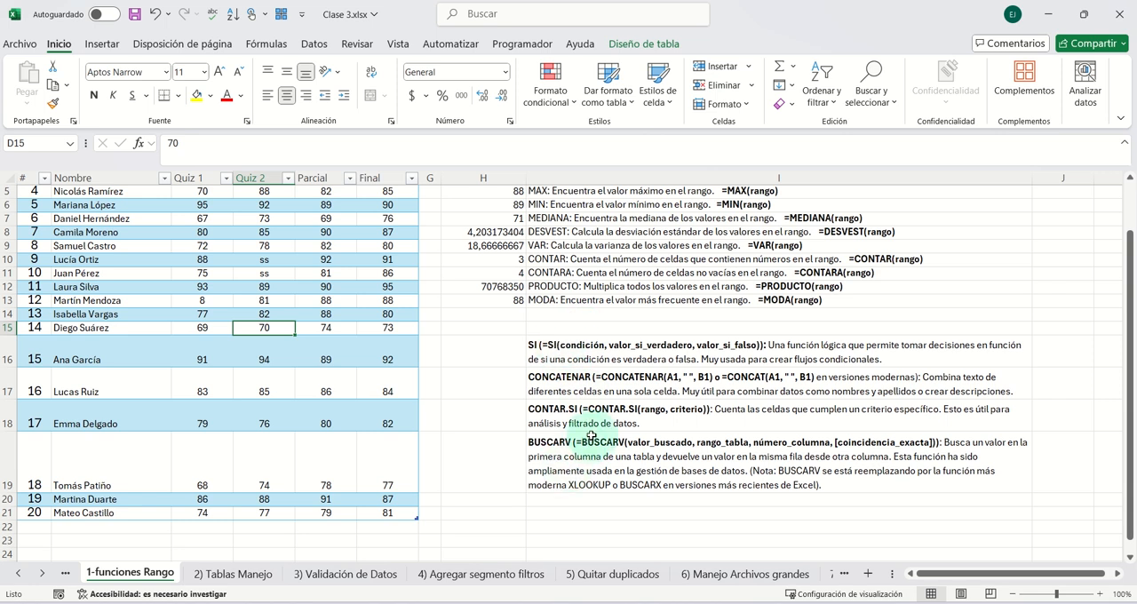
pyautogui.scroll(2, 591, 435)
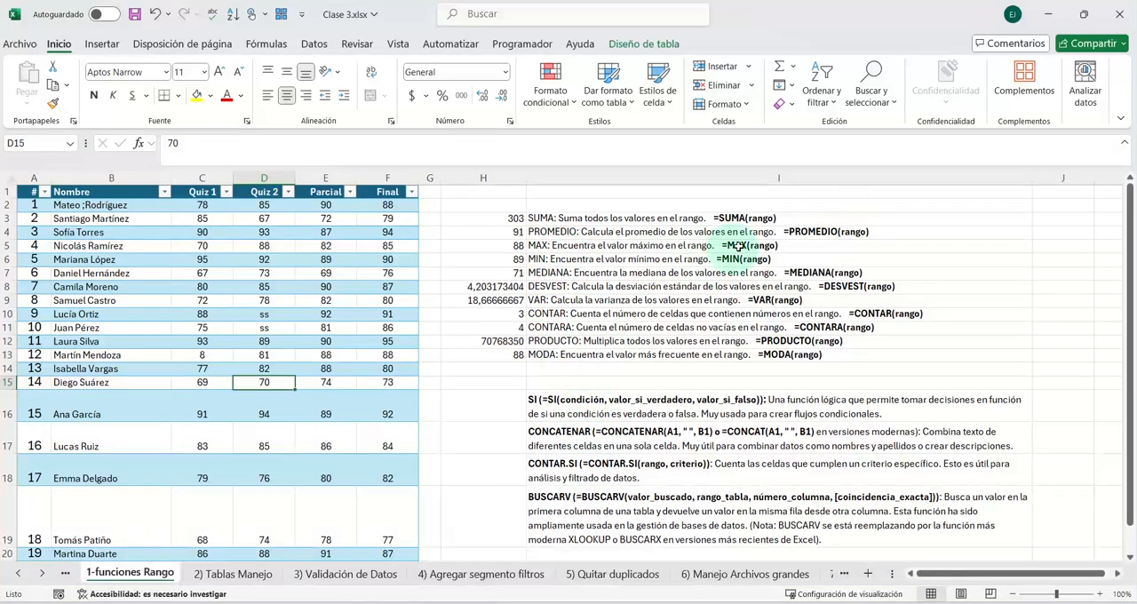